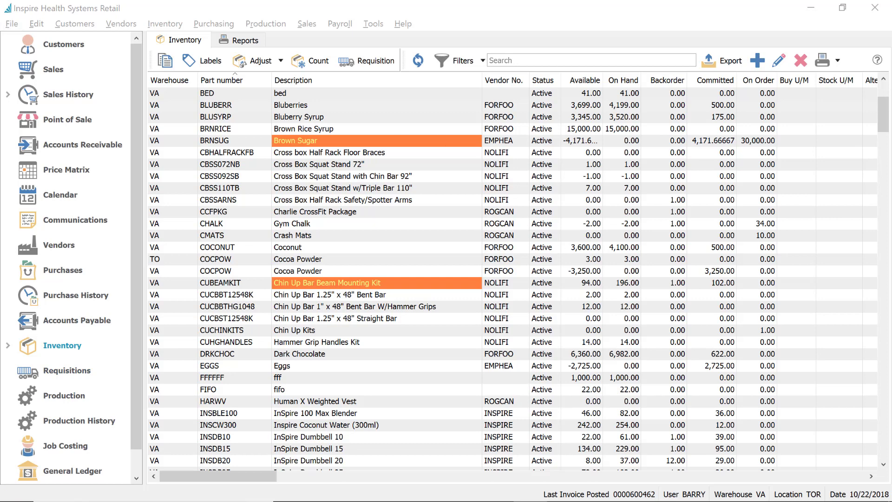
Check the differential GL account 11290 on Company Settings' General Ledger page
click(36, 24)
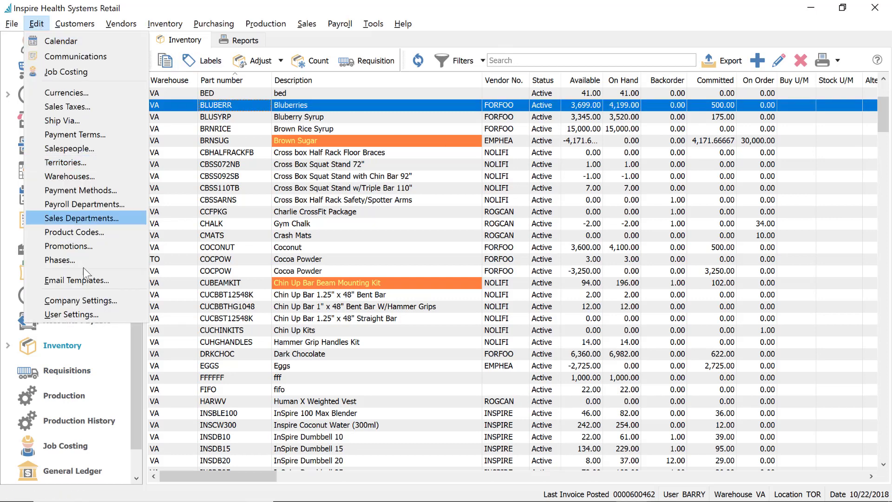
click(81, 301)
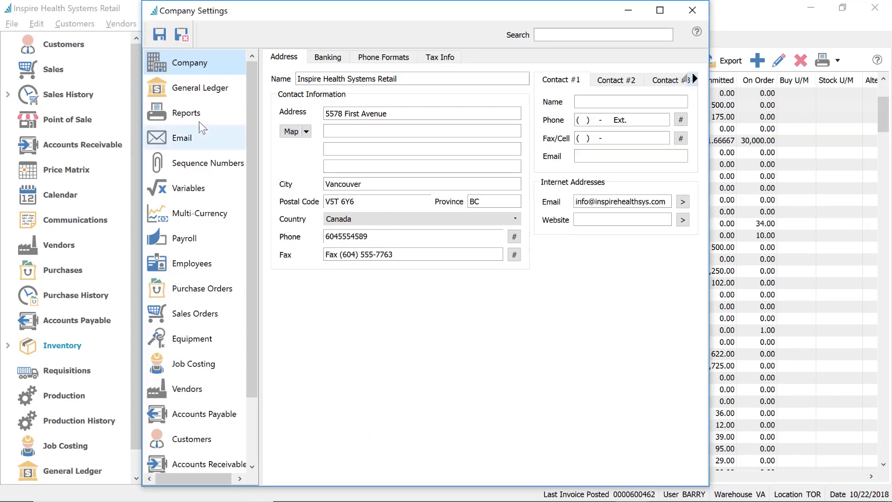
click(183, 88)
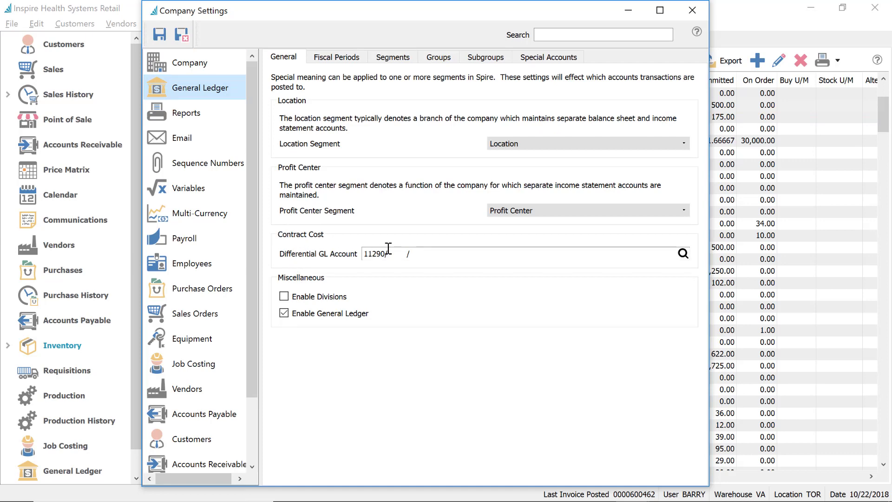
click(409, 254)
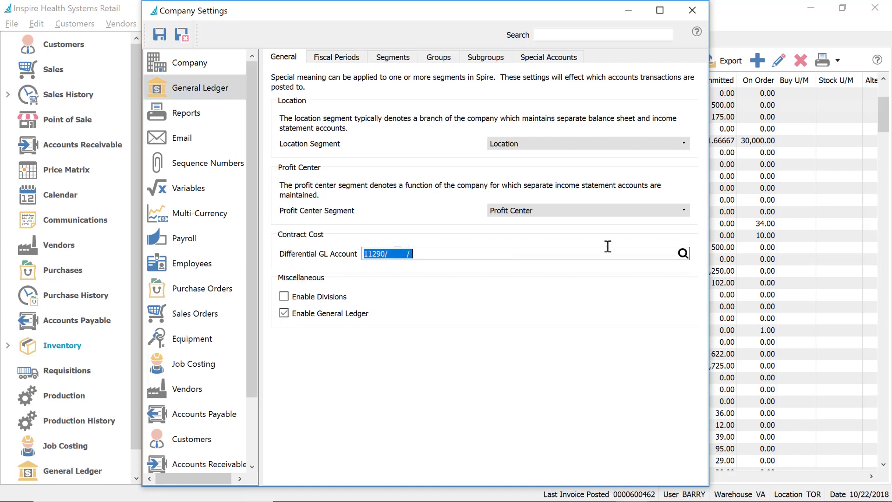
click(683, 253)
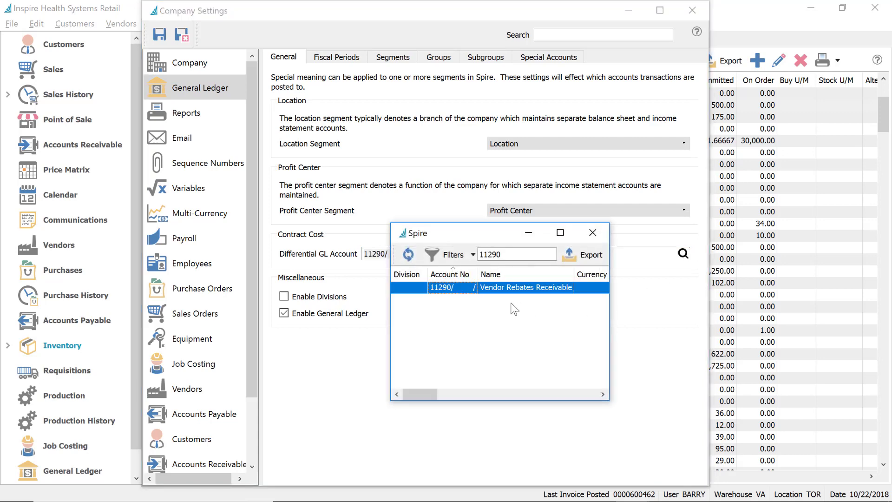
click(592, 232)
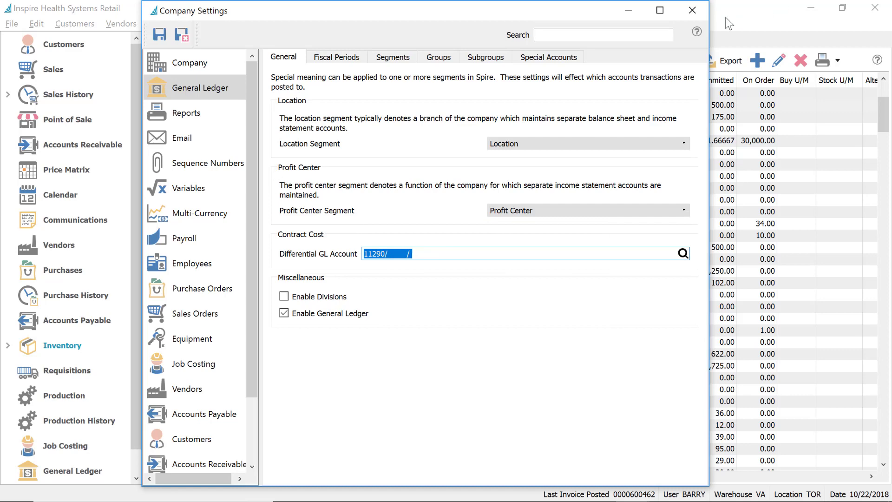
click(693, 11)
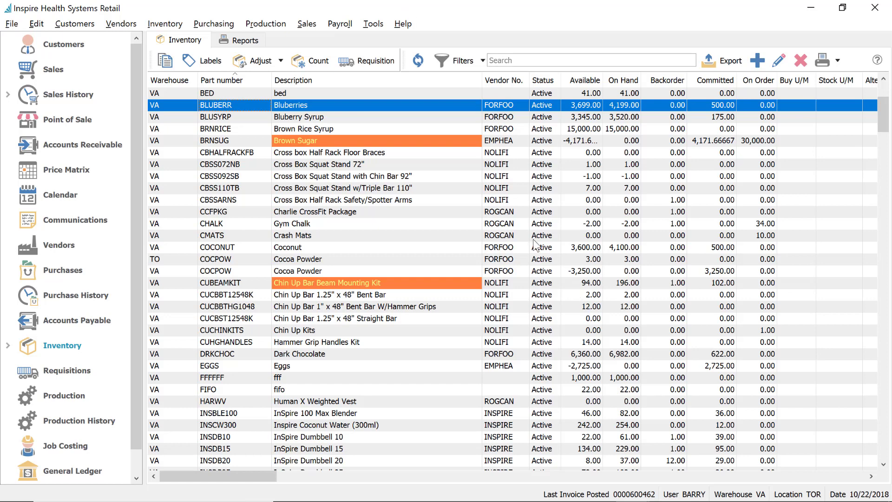
Start a new quote for customer Sacramento First National Bank
click(49, 73)
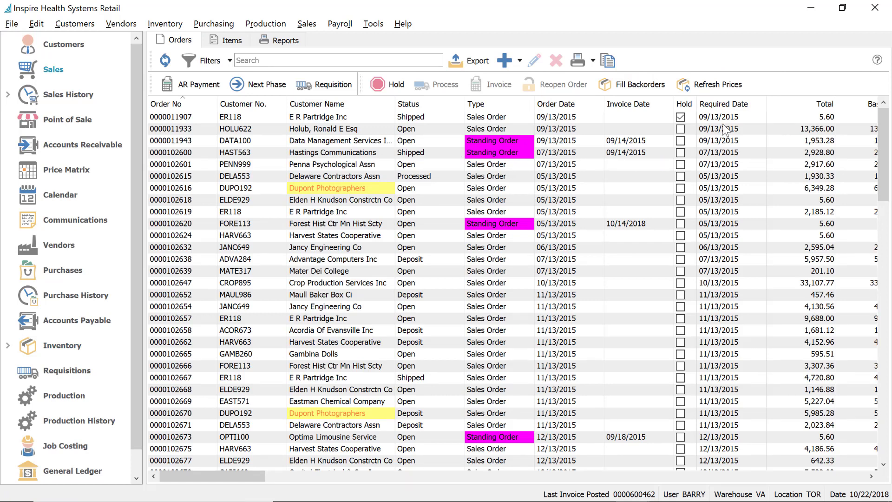
click(506, 63)
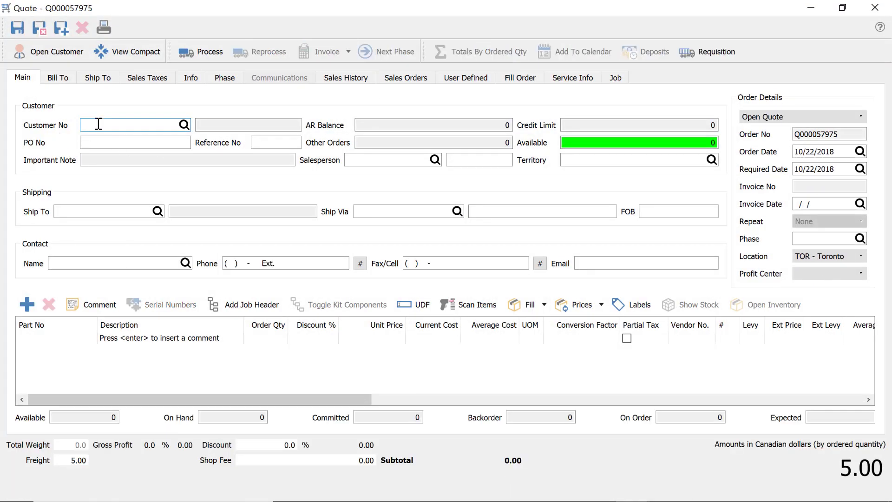
text(S)
click(109, 151)
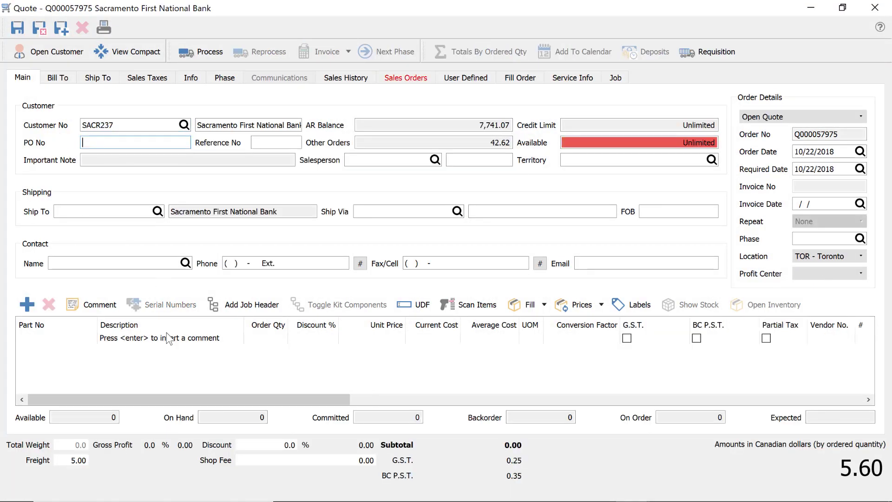
Add the InTek TK200 Cross Trainer at 1,500.00, bringing the quote total to 1,736.00
click(60, 339)
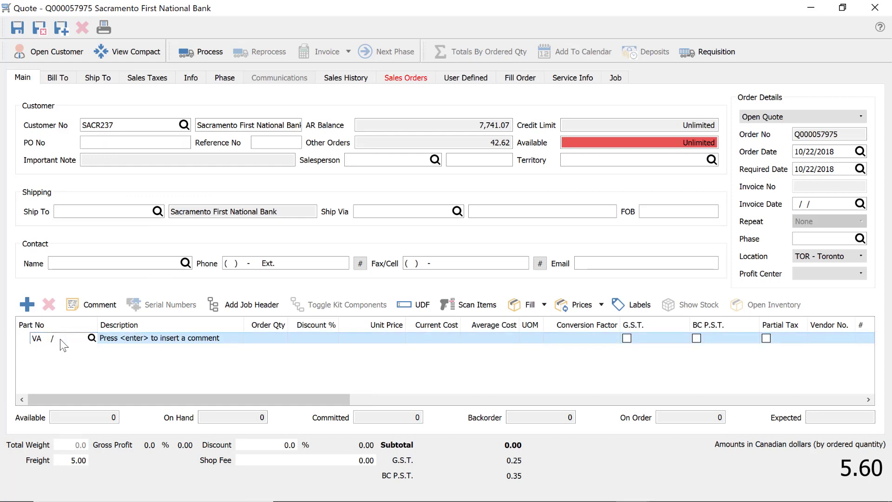
text(R)
click(77, 362)
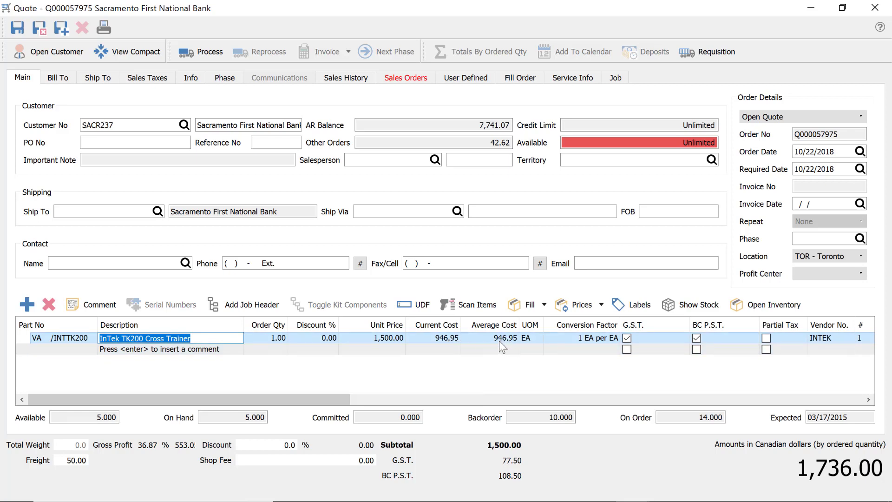
click(122, 125)
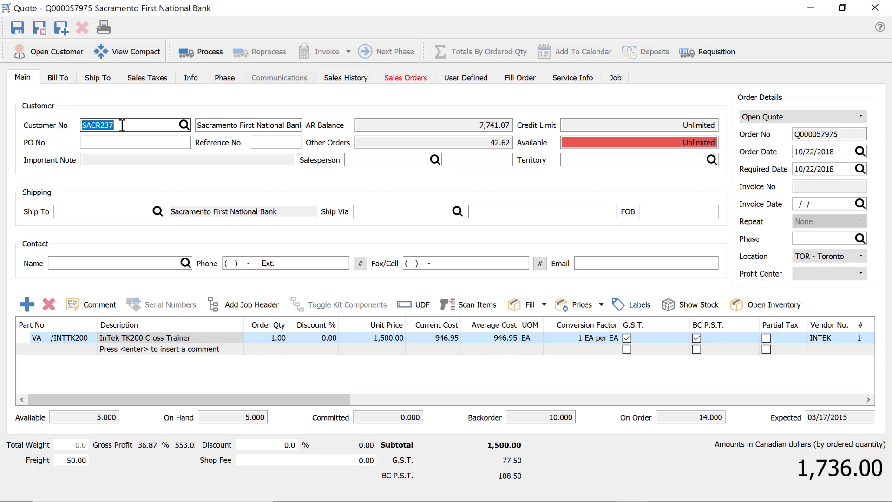
Switch the quote to Jackson Fitness Center, repricing the cross trainer to 1,395.00 (total 1,632.85)
text(JAC)
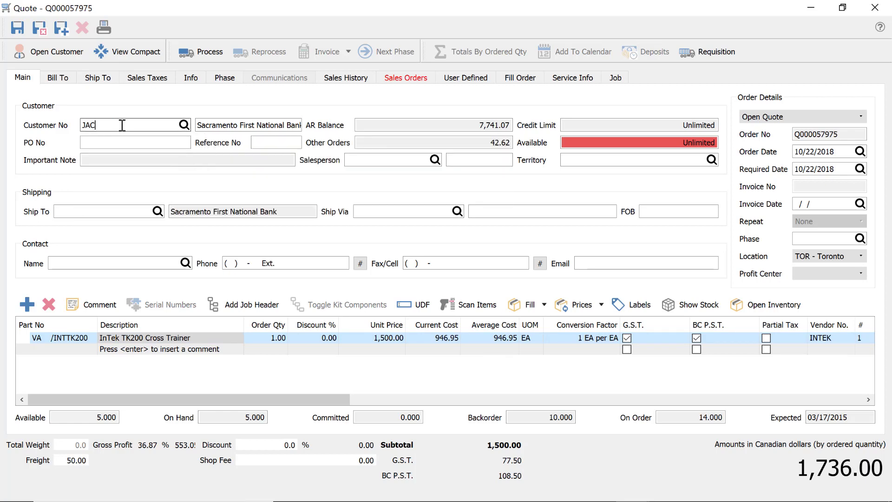
key(Tab)
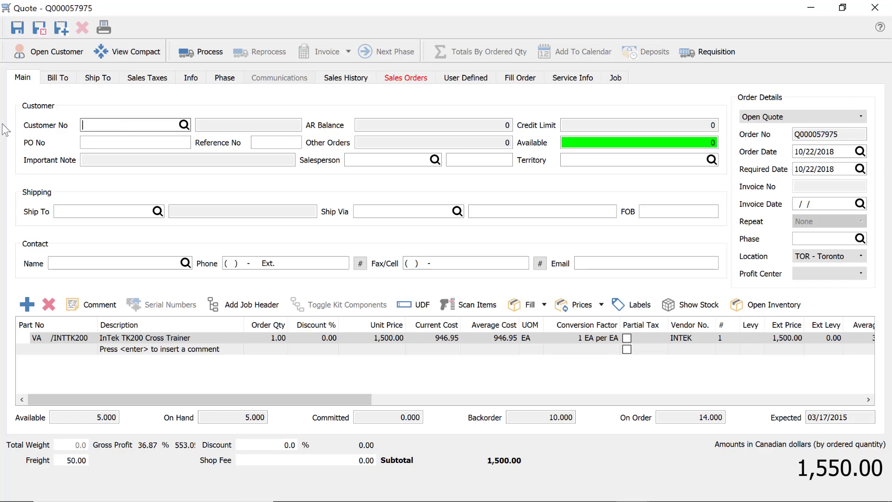
text(JAC)
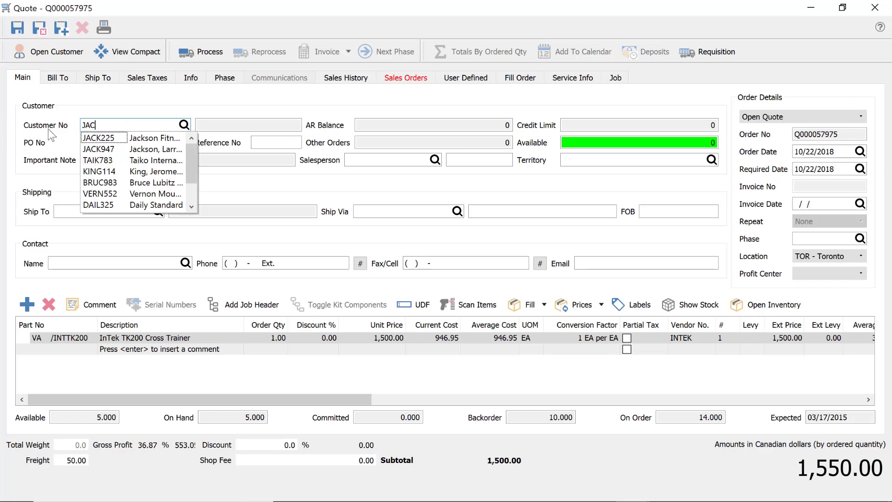
click(114, 139)
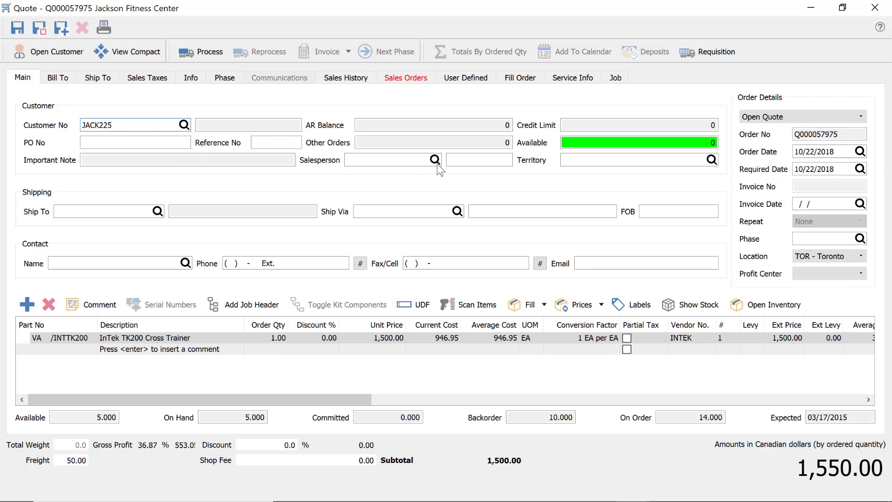
key(Tab)
key(Return)
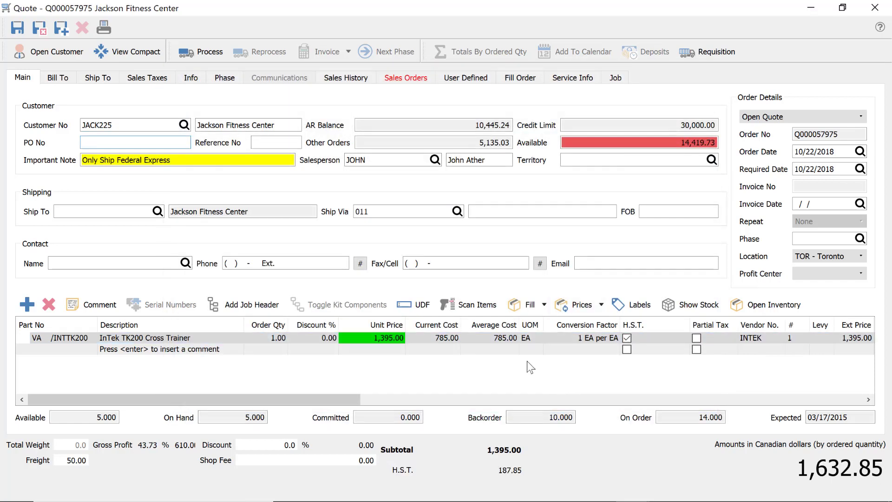
click(505, 342)
click(487, 339)
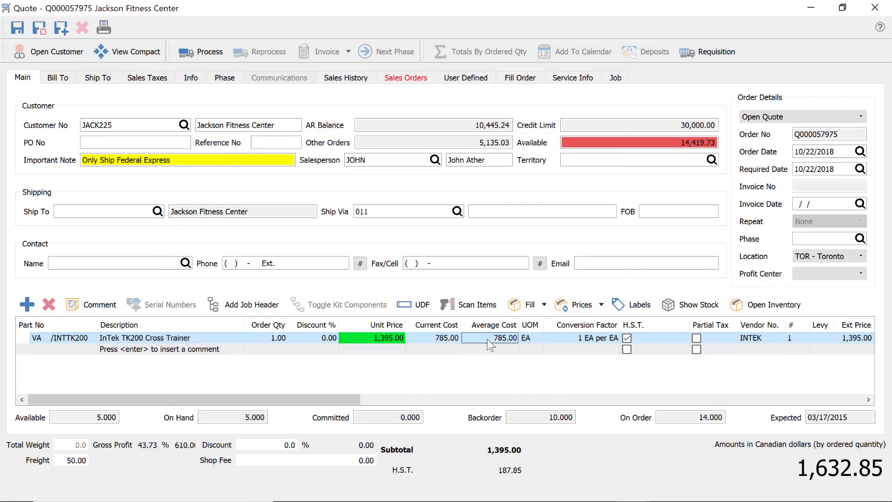
click(765, 308)
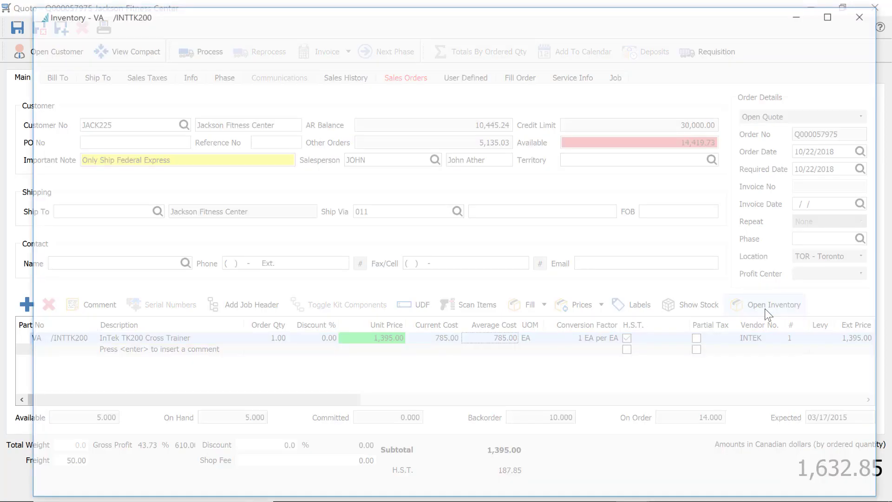
click(222, 89)
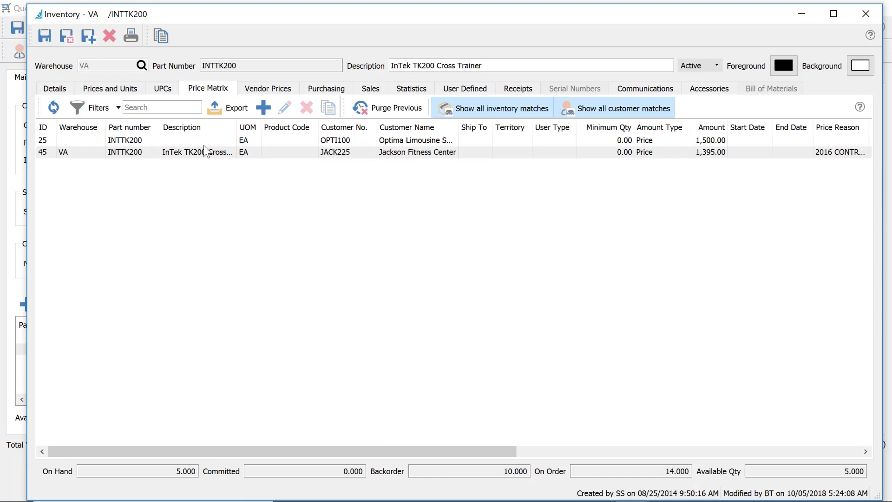
click(391, 155)
double_click(389, 154)
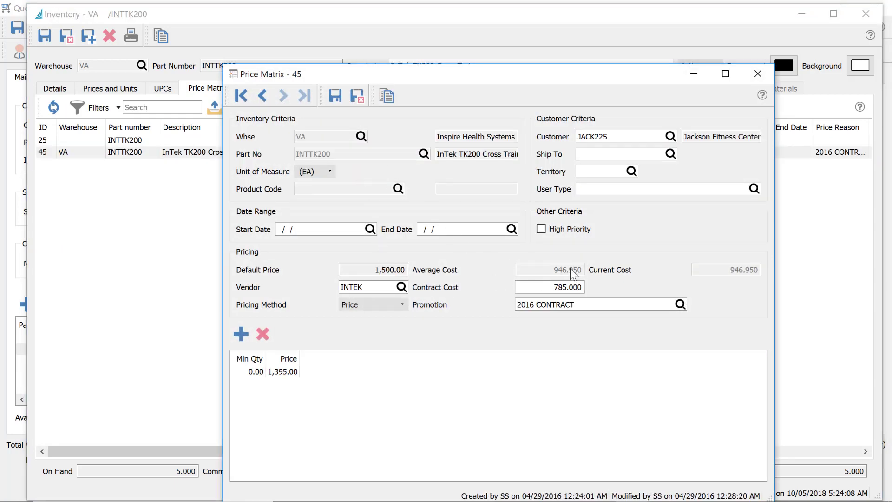
click(544, 289)
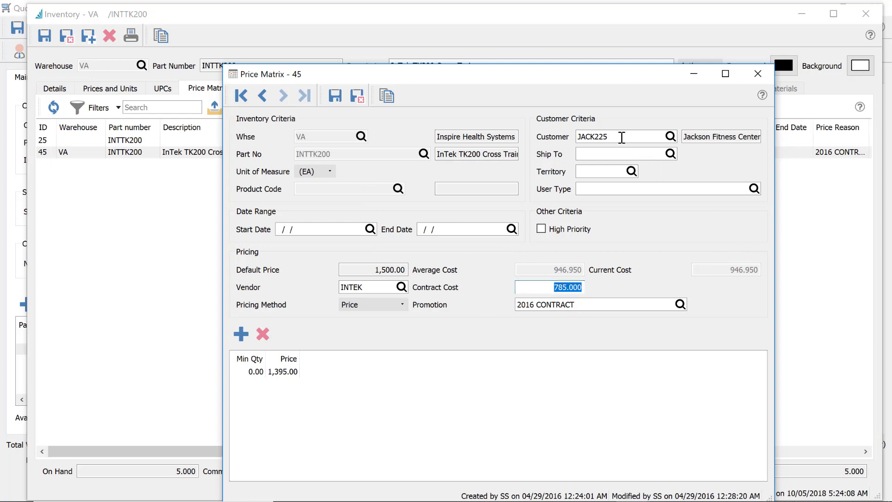
click(622, 137)
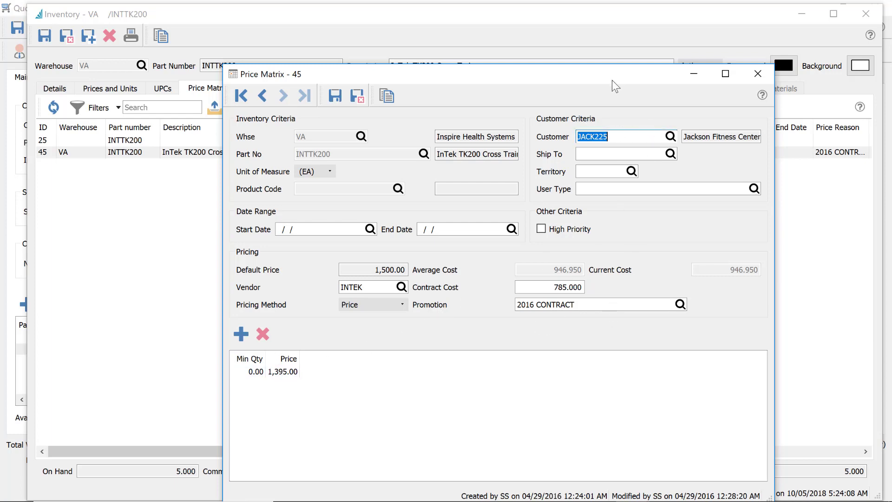
drag(604, 75, 573, 28)
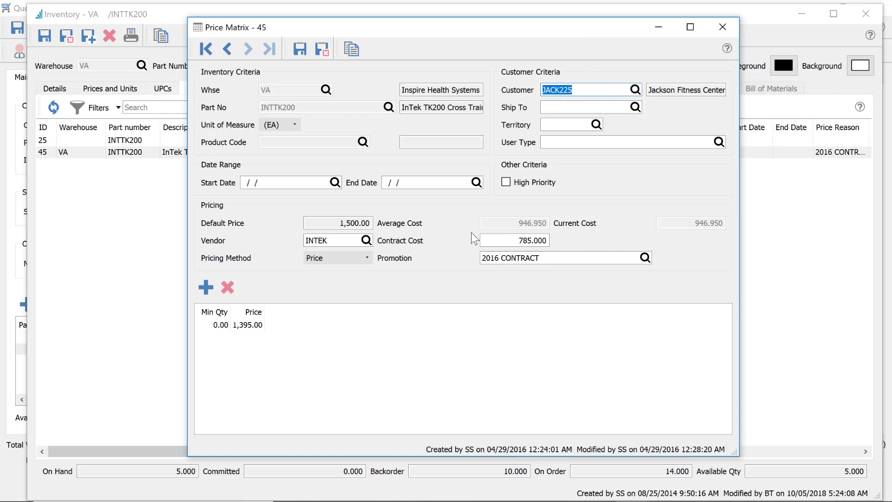
click(518, 241)
click(510, 245)
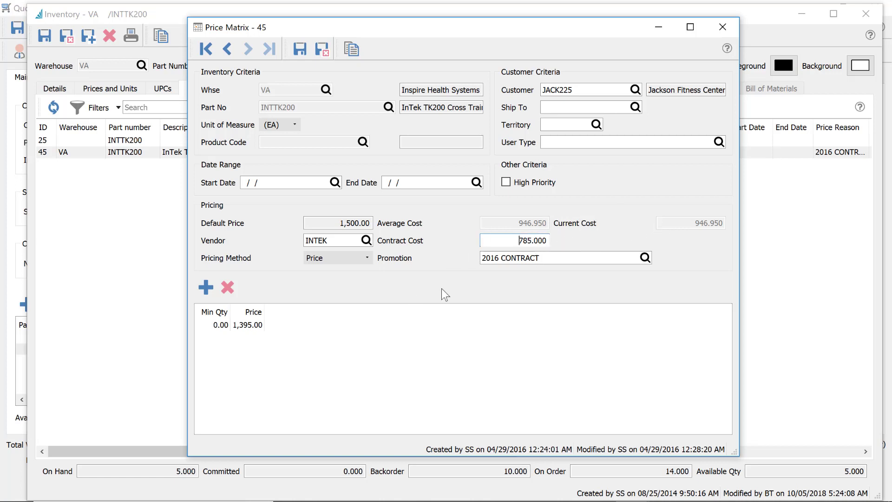
click(721, 26)
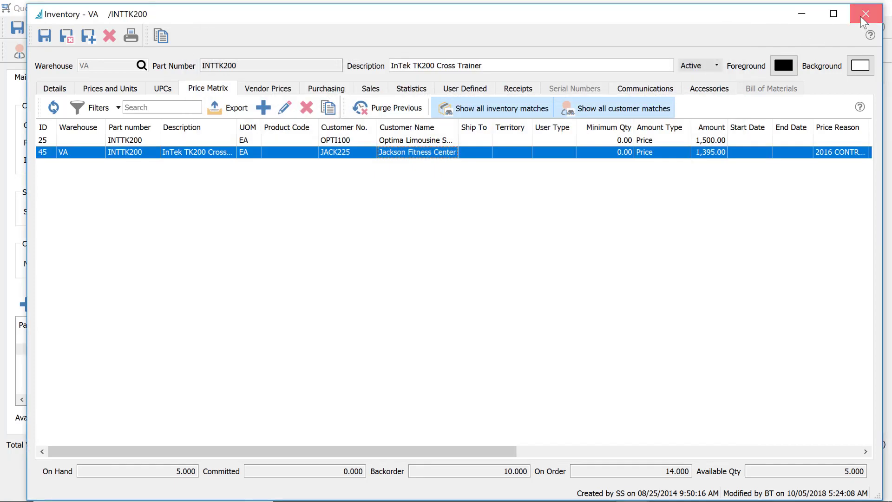
click(864, 15)
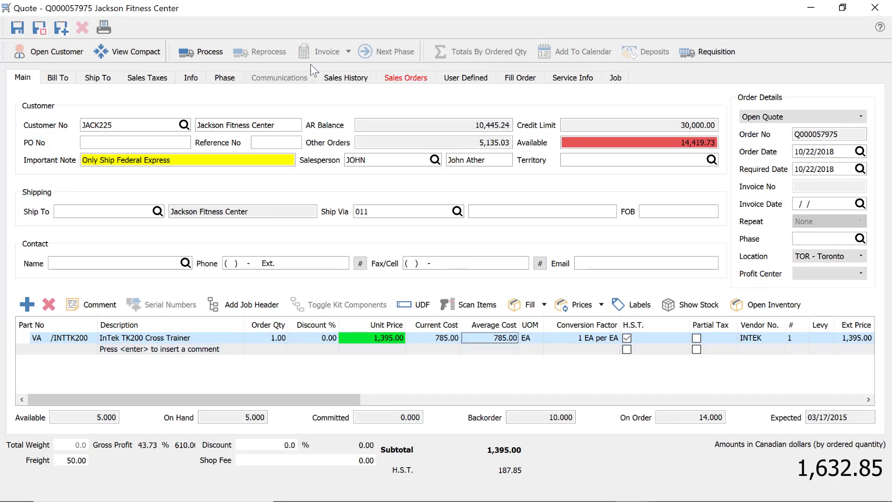
Convert the quote to a sales order and invoice it on account, overriding the credit warning
click(760, 117)
click(772, 128)
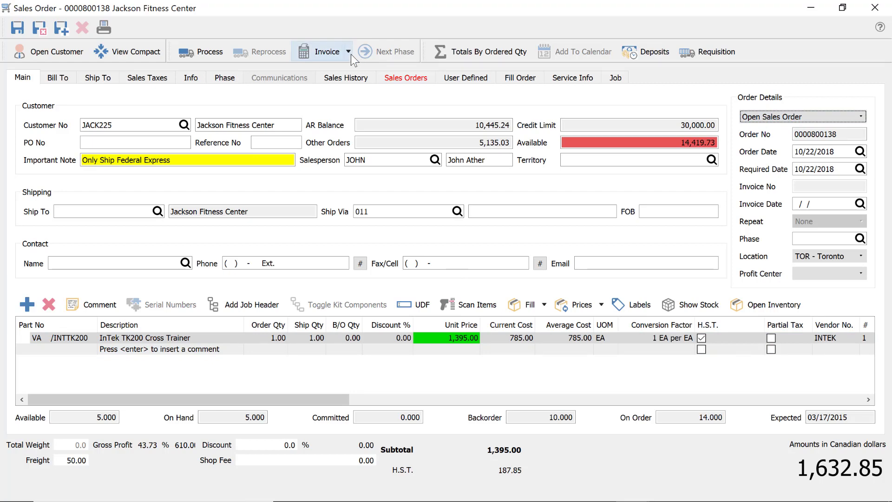
click(348, 52)
click(342, 72)
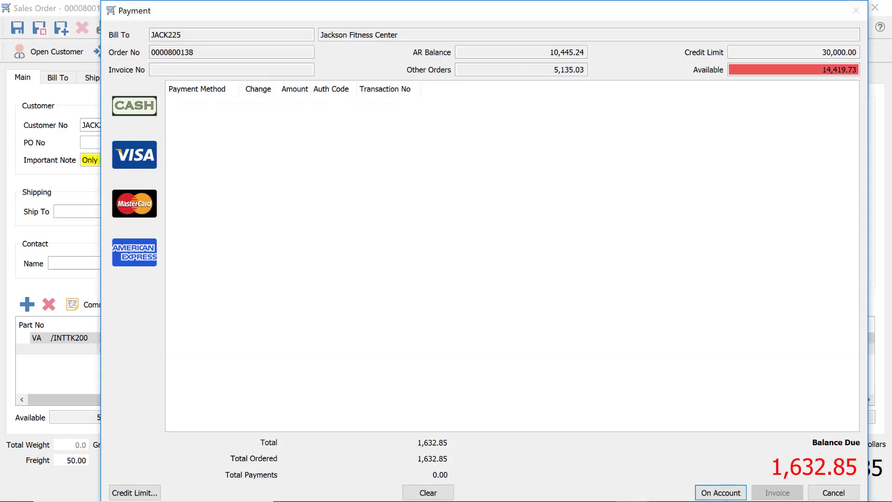
click(715, 493)
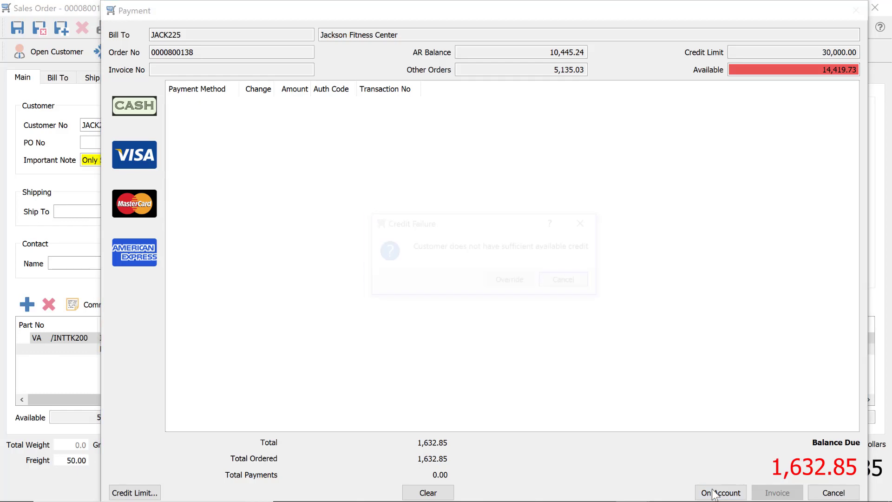
click(516, 281)
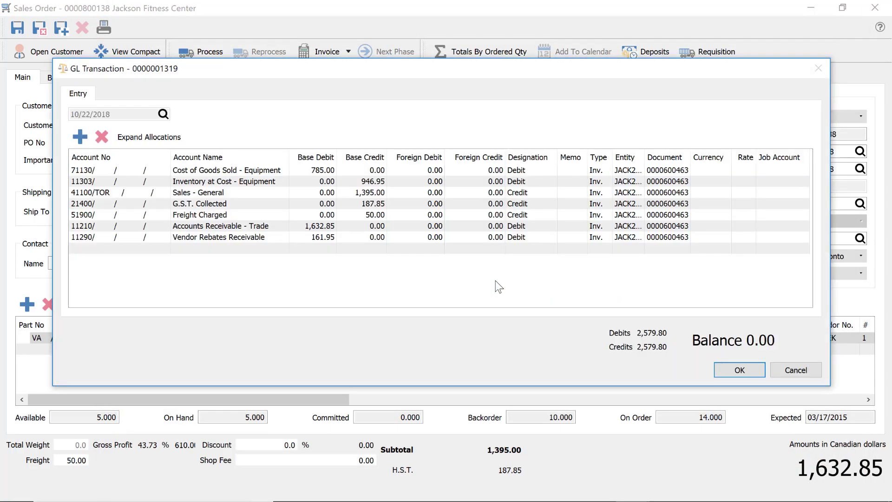
Review the 785.00, 946.95 and 161.95 GL entries and accept the transaction balanced at 2,579.80
click(309, 170)
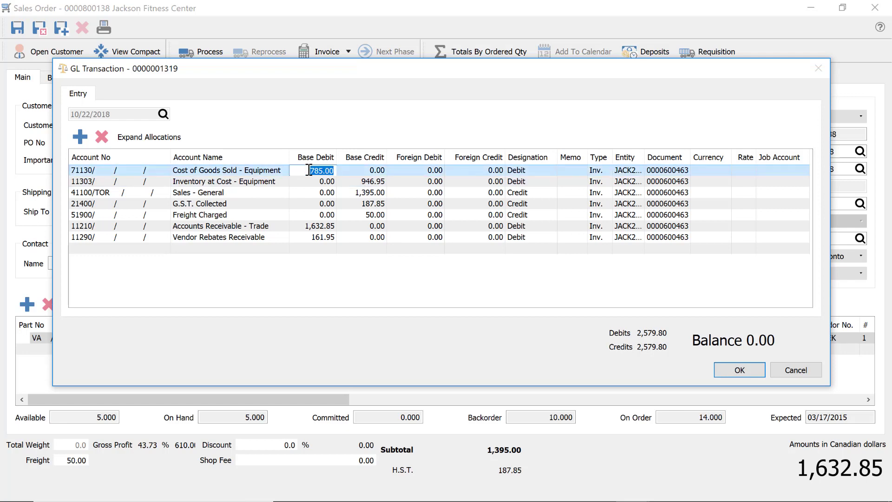
click(309, 170)
click(384, 182)
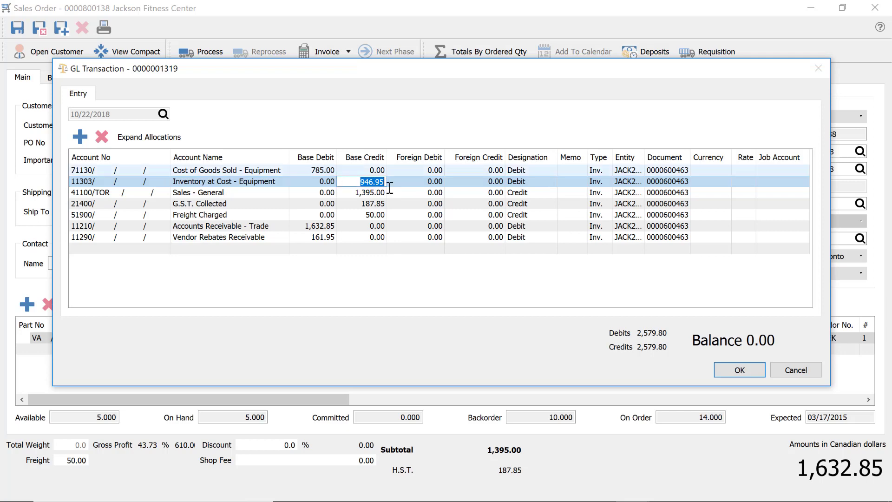
click(321, 237)
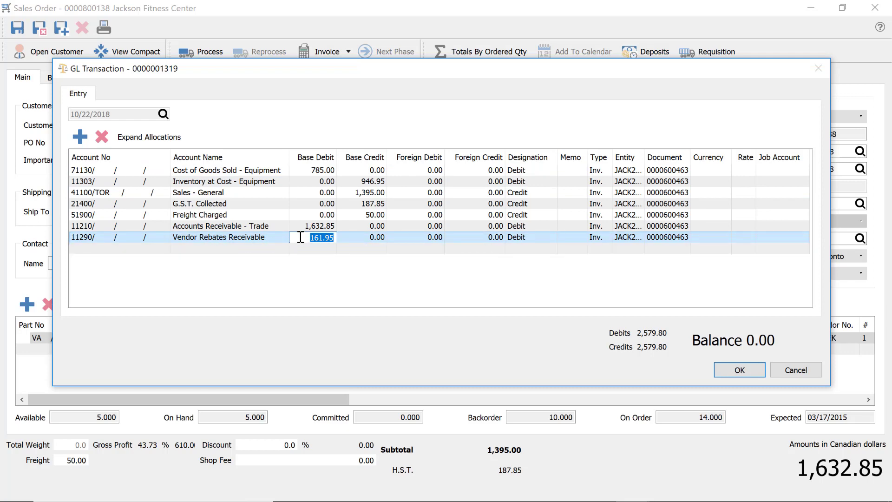
drag(305, 237, 349, 231)
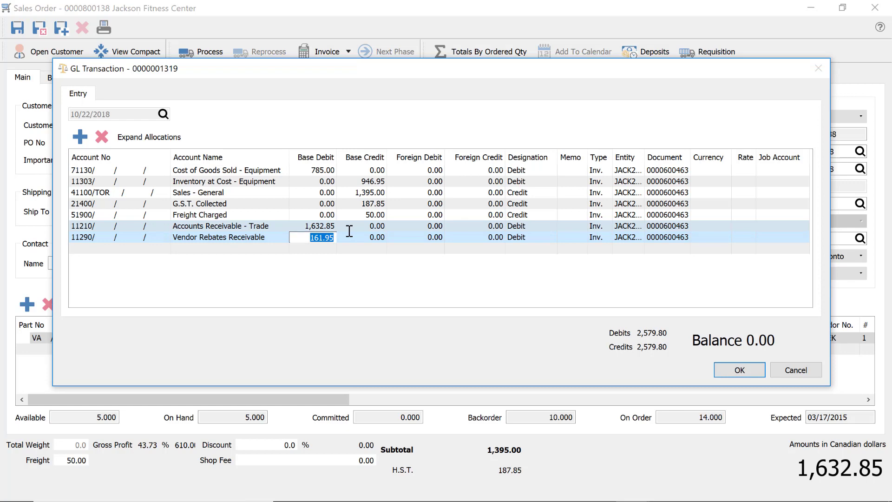
click(221, 242)
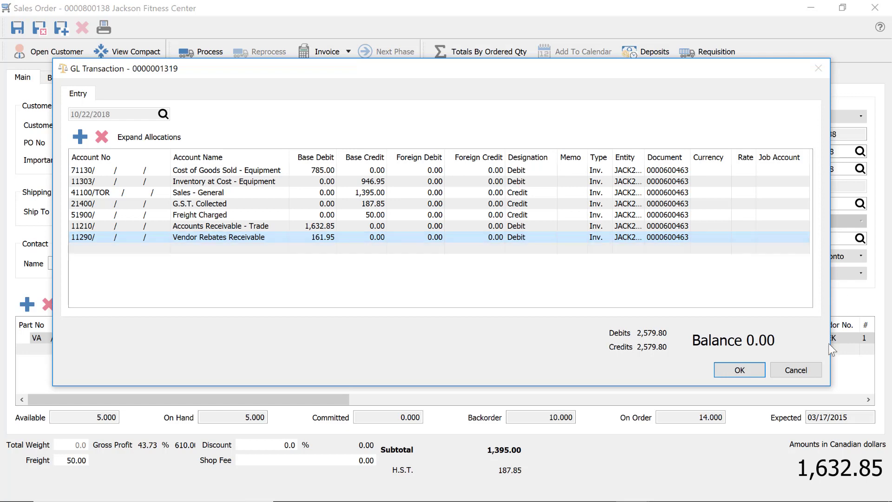
click(746, 370)
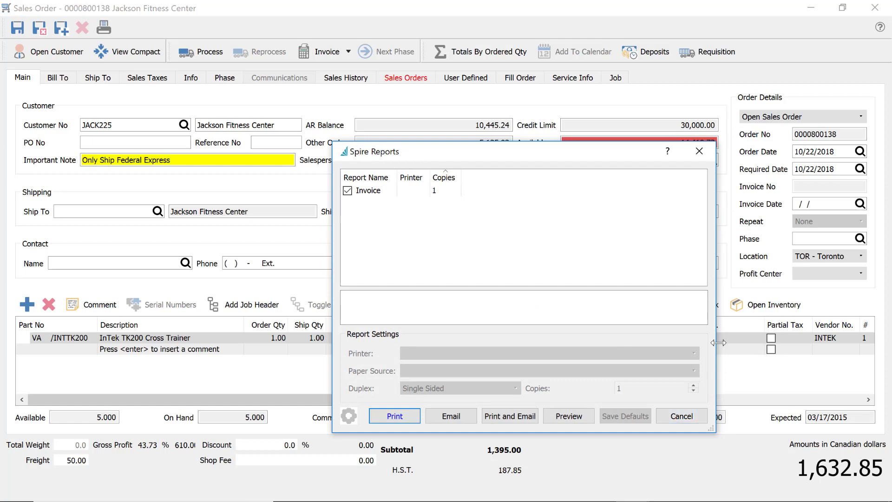
Cancel invoice printing and scroll through the Sales orders list
click(676, 417)
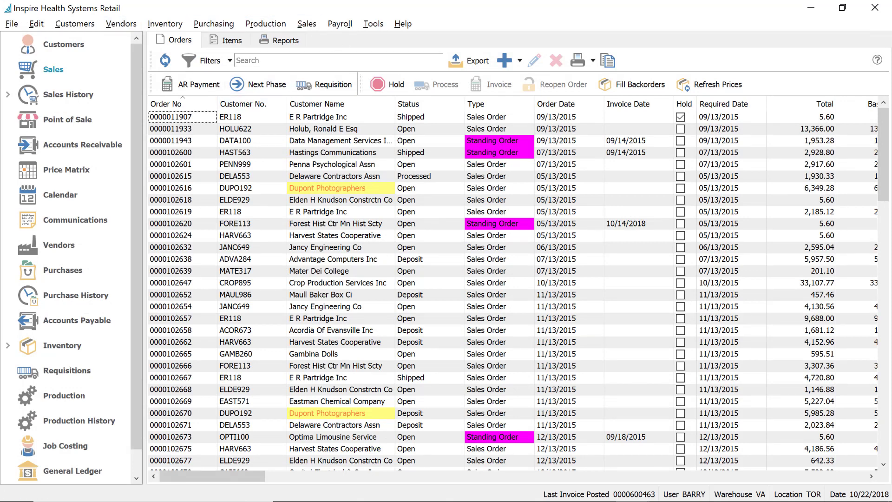
click(27, 444)
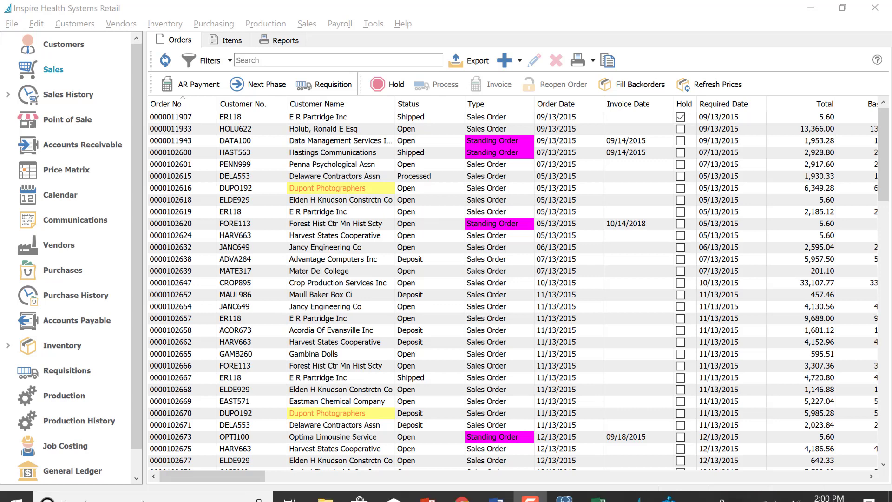
click(480, 141)
scroll(523, 281, down, 7)
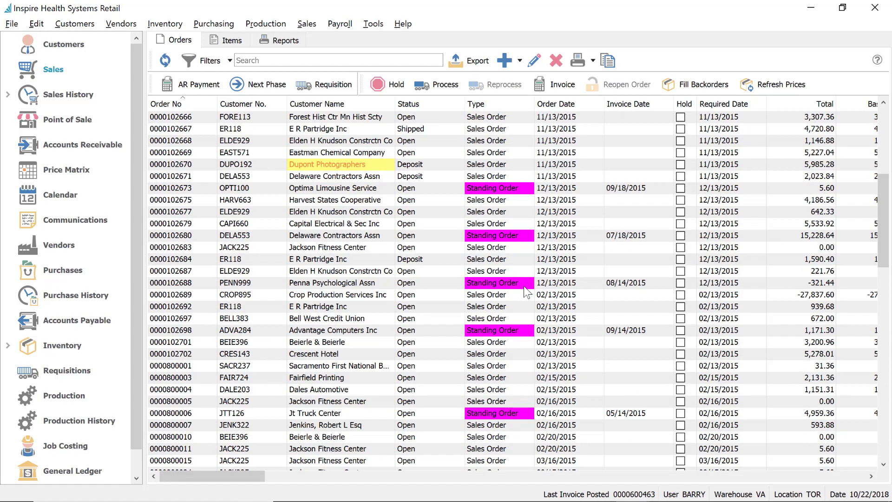
scroll(523, 286, down, 15)
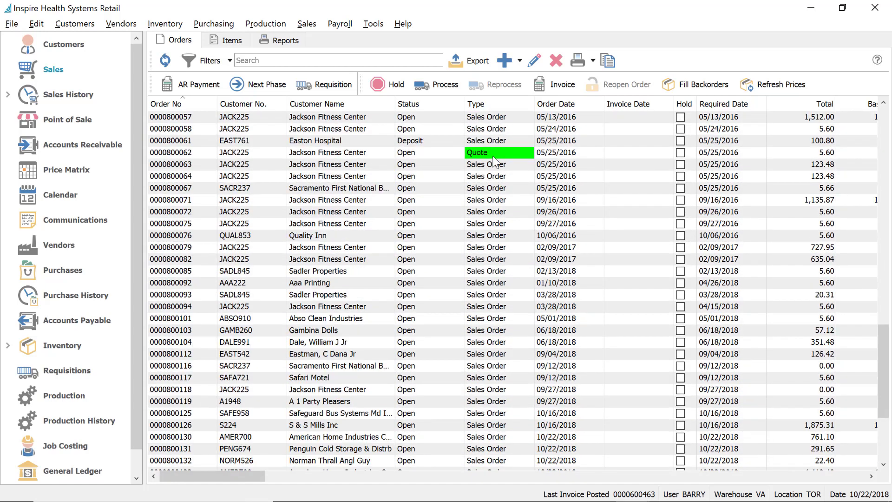
scroll(495, 163, down, 5)
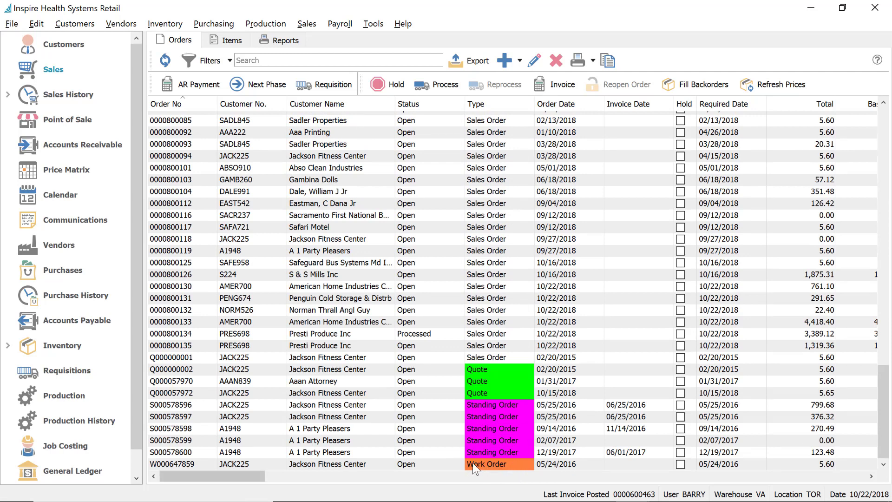
Inspect work order W000647859, standing order S000578598 and quotes Q000000002, Q000057970, then open Company Settings
click(454, 321)
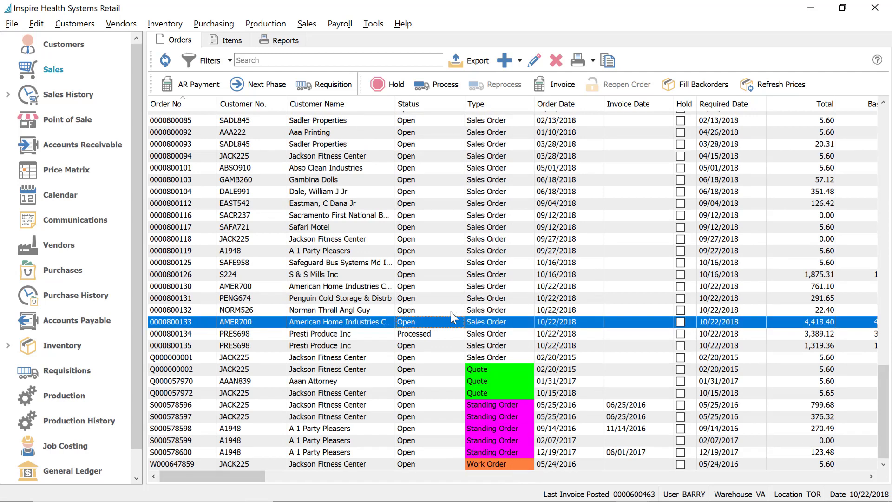
click(182, 463)
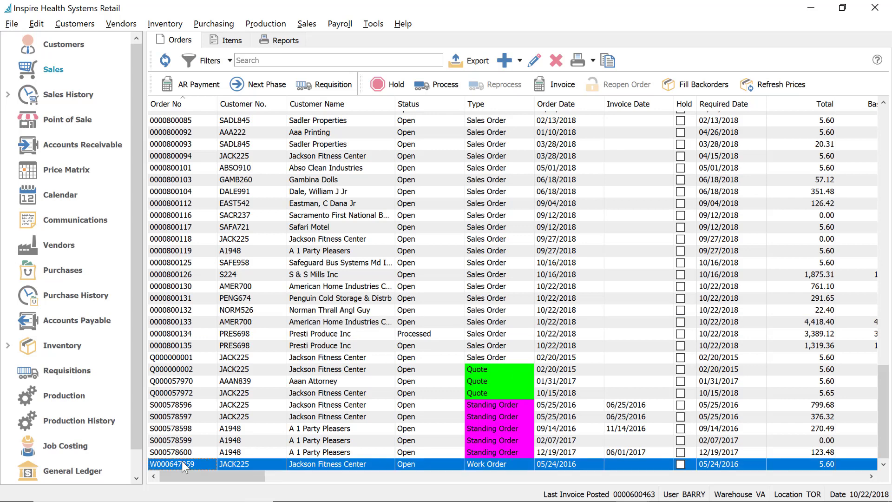
click(177, 429)
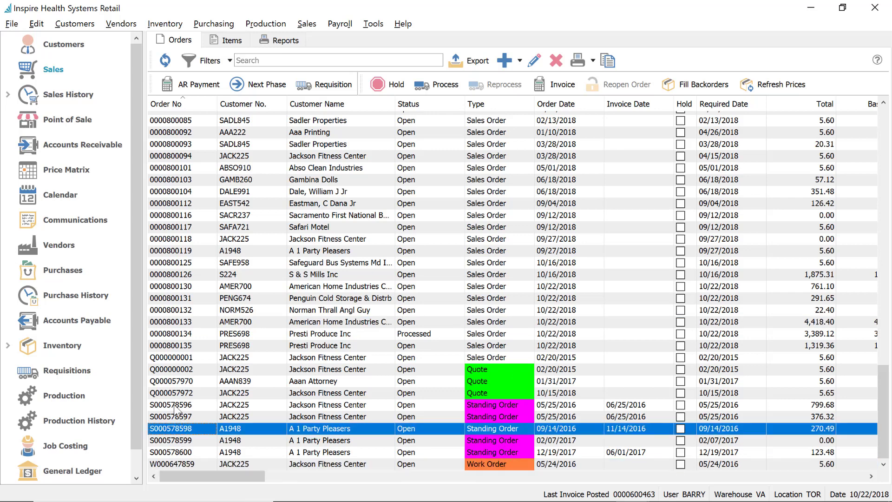
drag(181, 370, 181, 382)
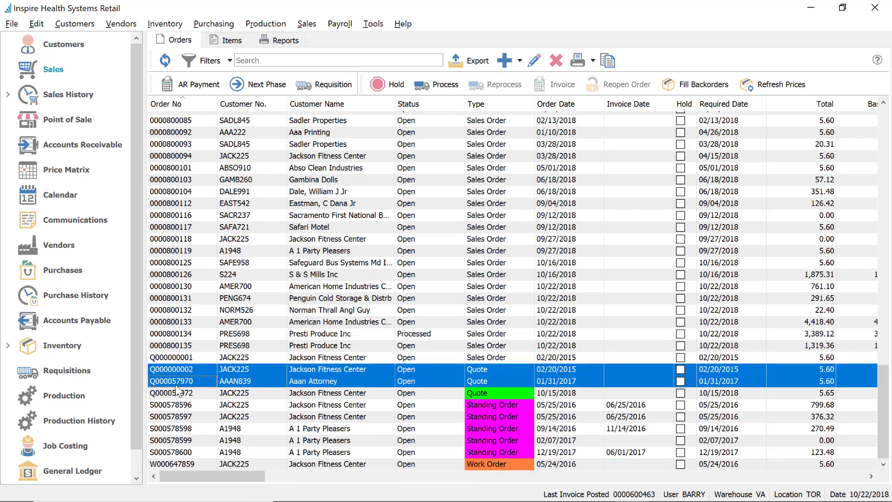
click(186, 463)
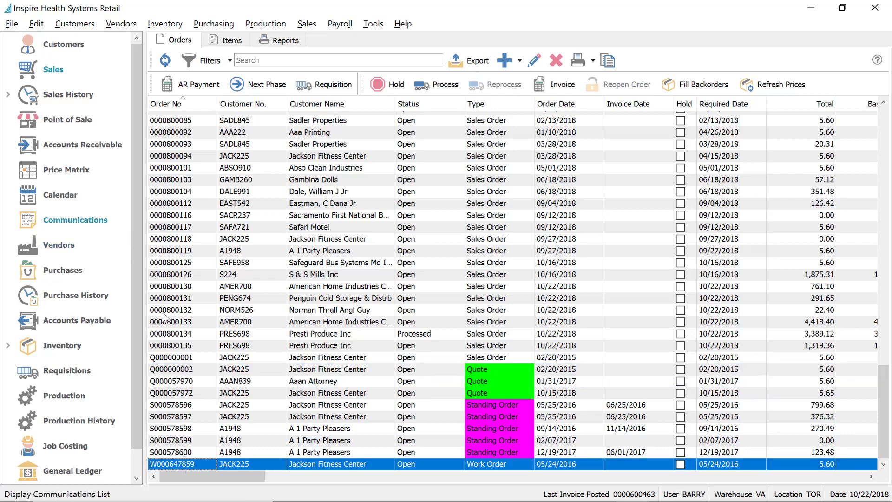
click(187, 430)
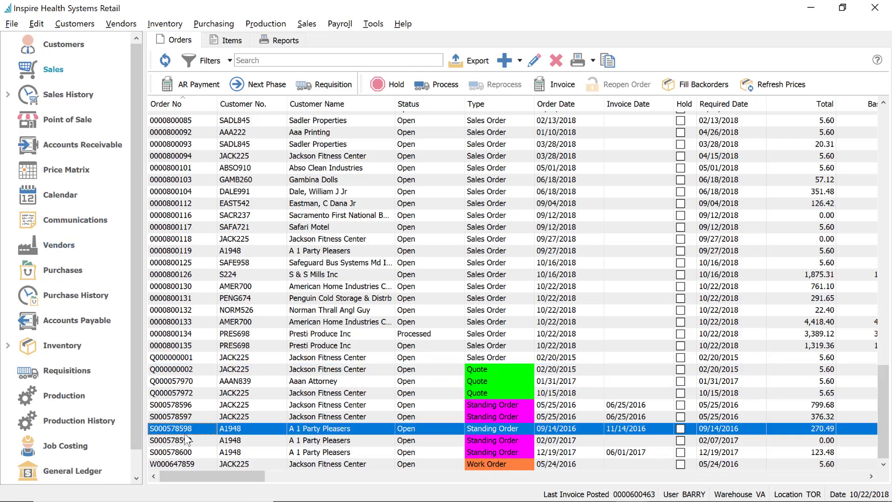
click(36, 23)
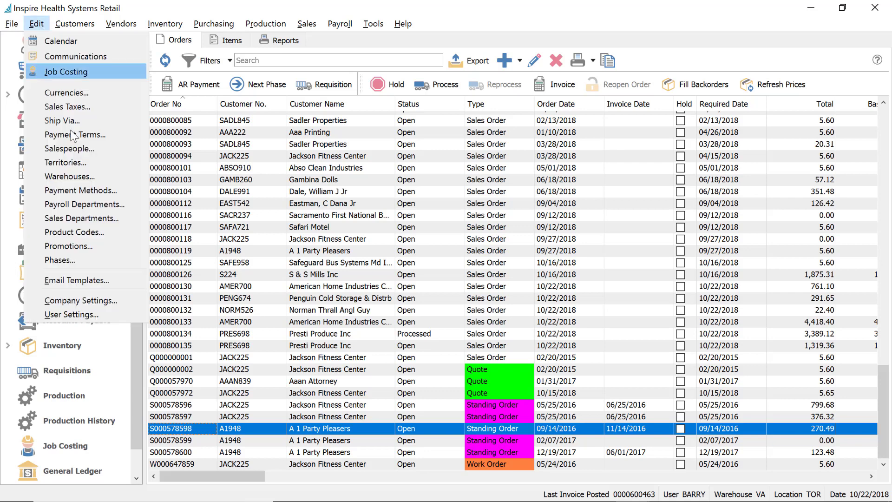
click(91, 301)
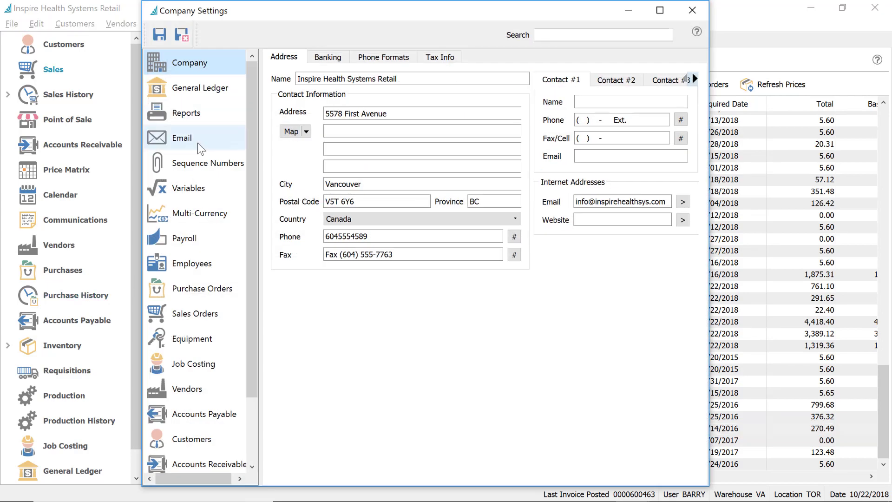
Review the next sales order and quote numbers in the Sales sequence numbers
click(199, 164)
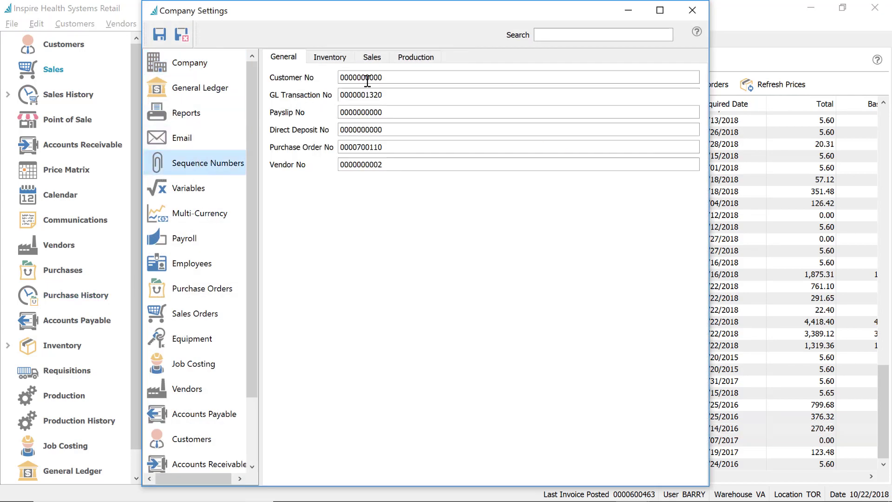
click(381, 57)
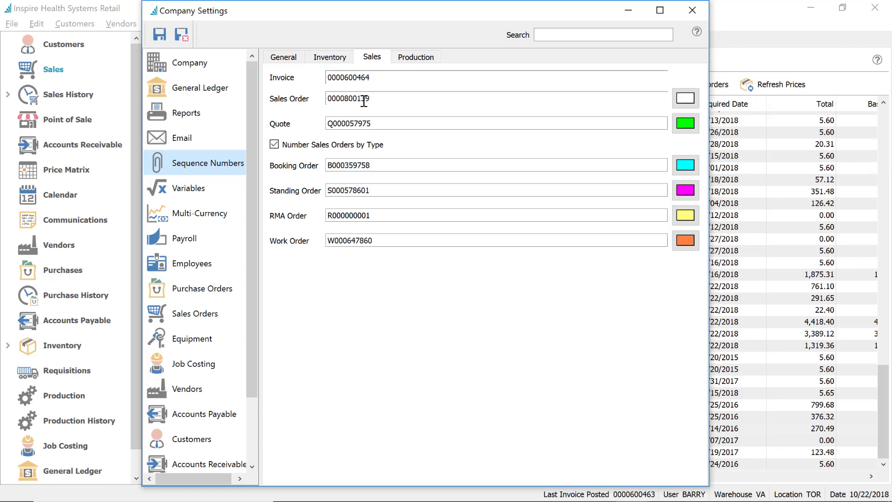
click(400, 101)
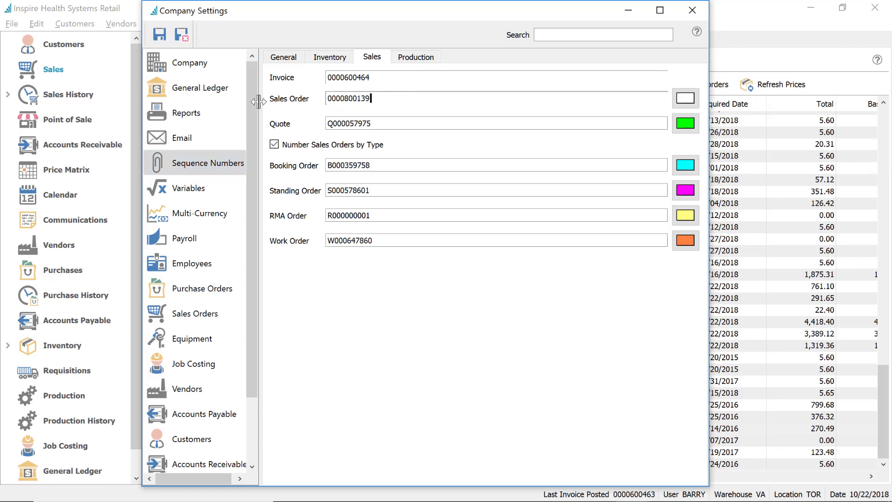
click(422, 120)
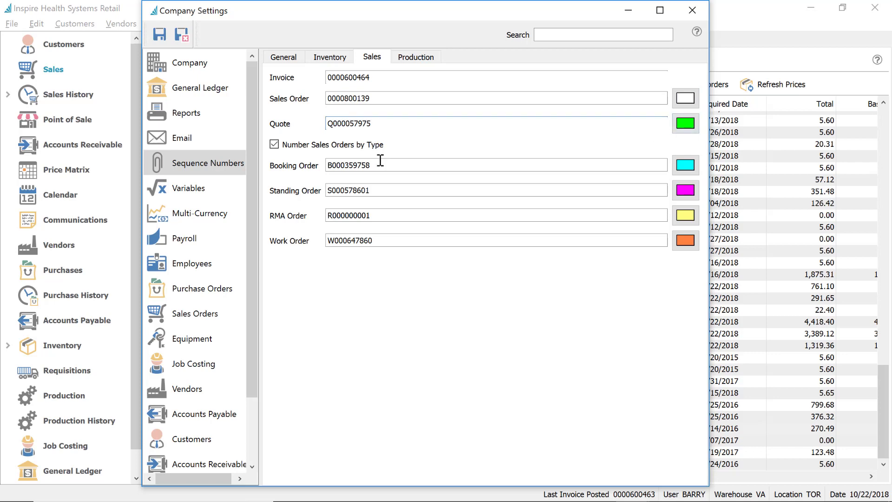
drag(350, 123, 397, 120)
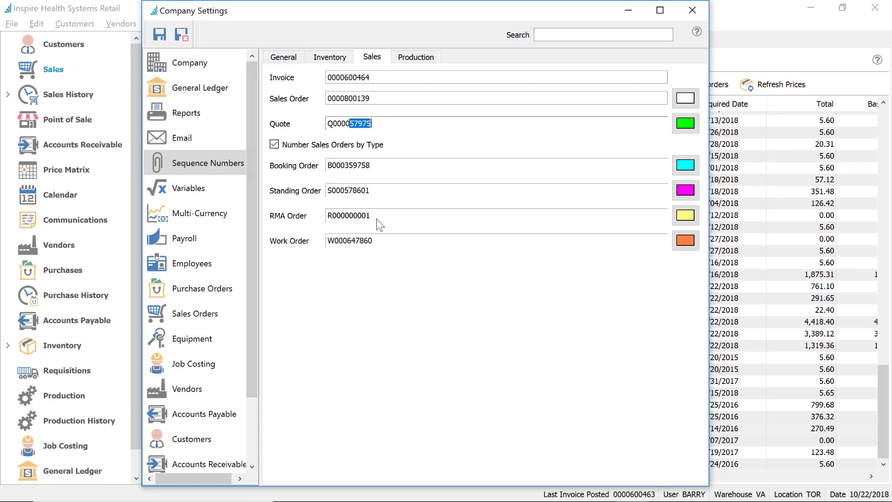
Toggle Number Sales Orders by Type off and back on, then save the settings
click(274, 145)
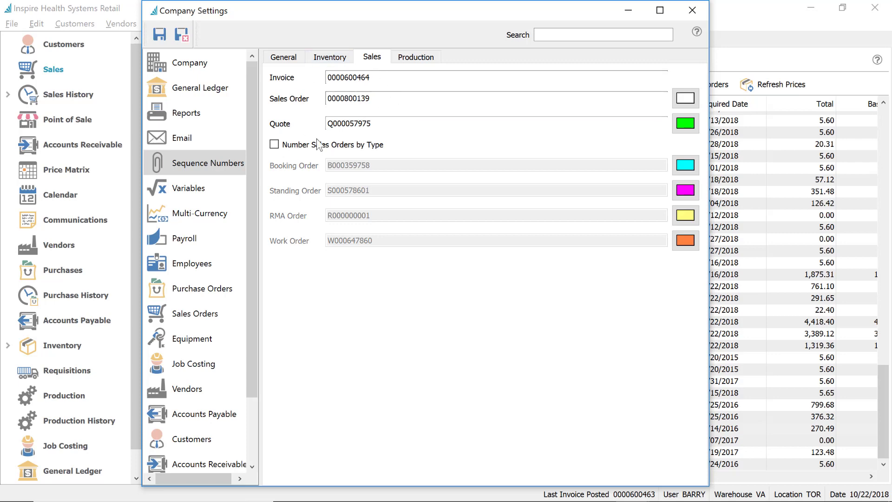
click(274, 145)
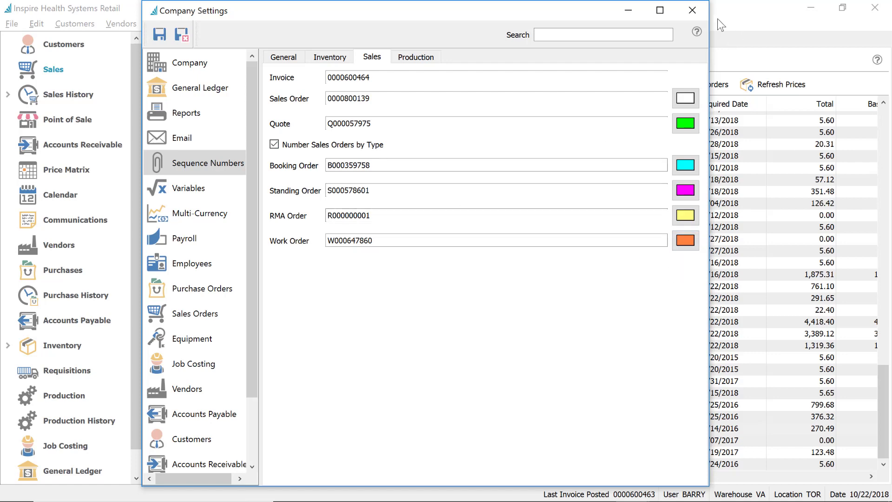
click(694, 9)
click(693, 9)
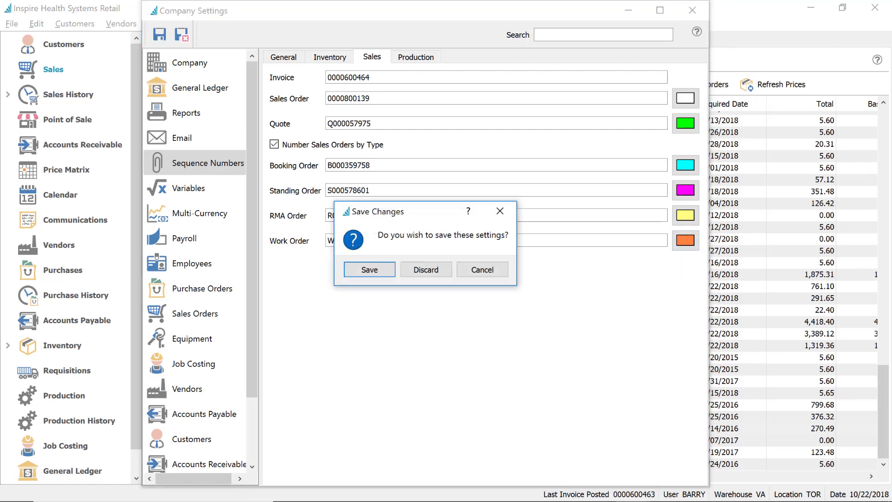
key(Return)
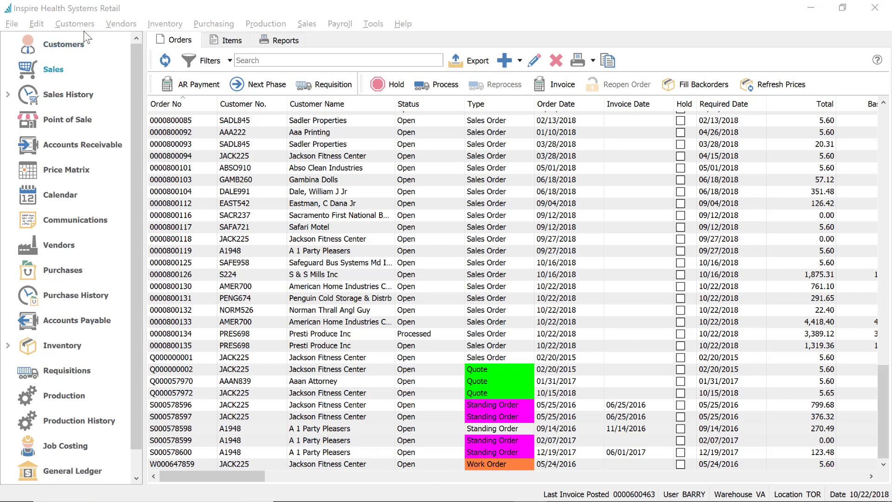
Open Company Settings' Variables page at the Customer Misc. label 'Important Note', then bring the Orders list forward
click(37, 24)
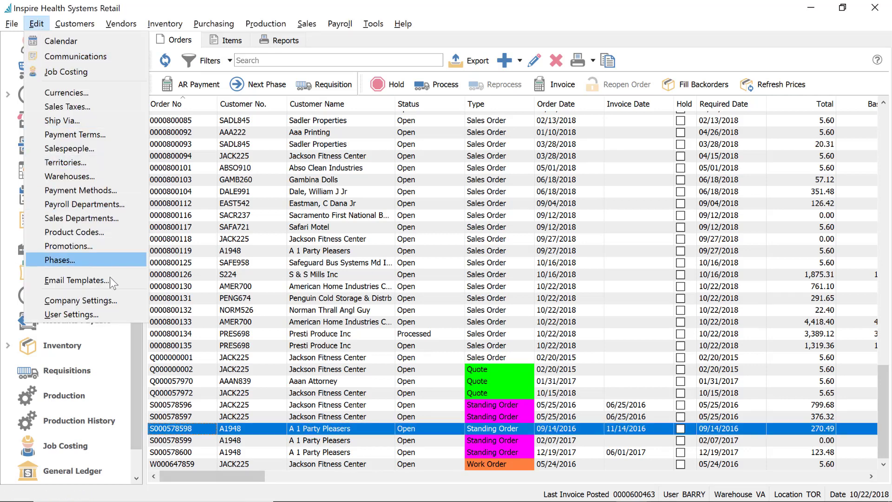
click(106, 300)
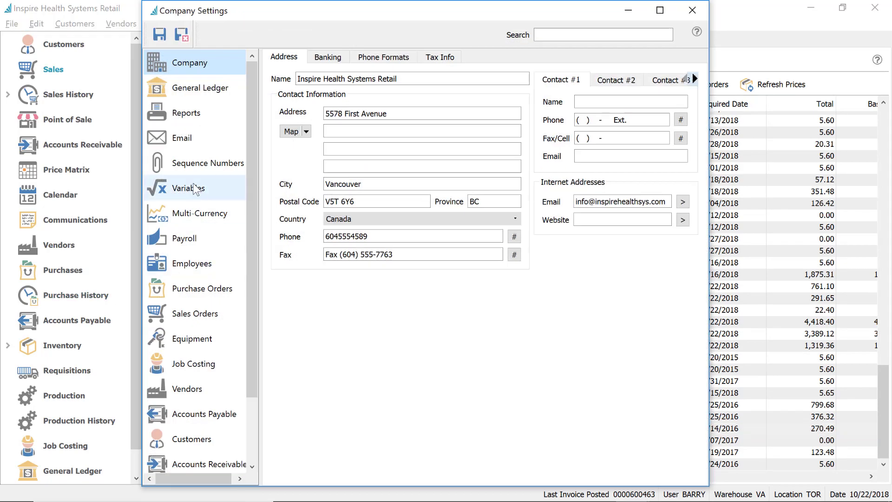
click(195, 188)
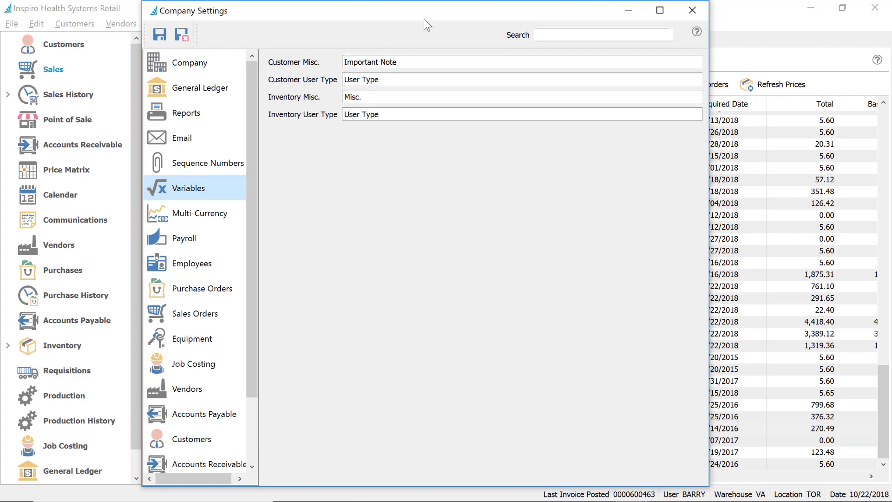
drag(350, 15, 529, 22)
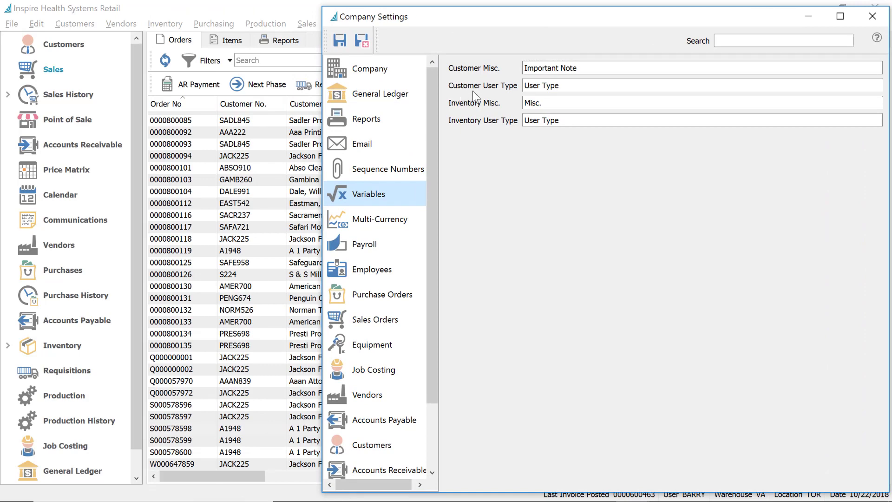
click(603, 68)
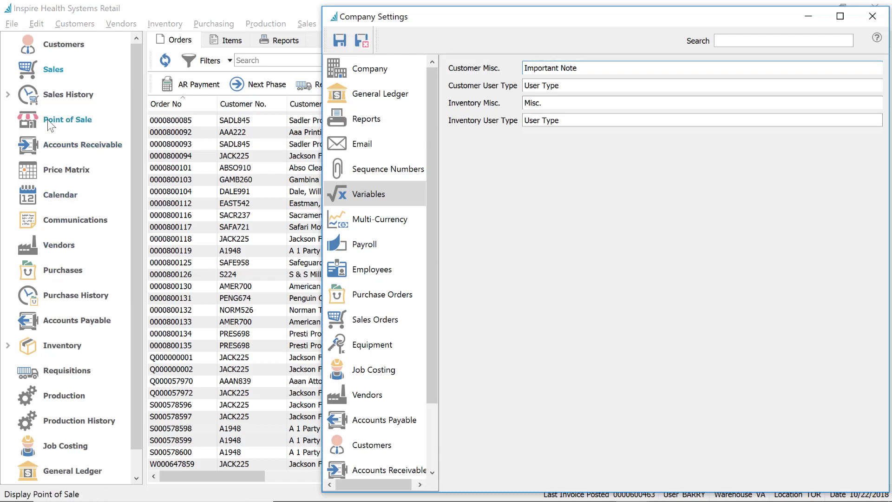
click(51, 71)
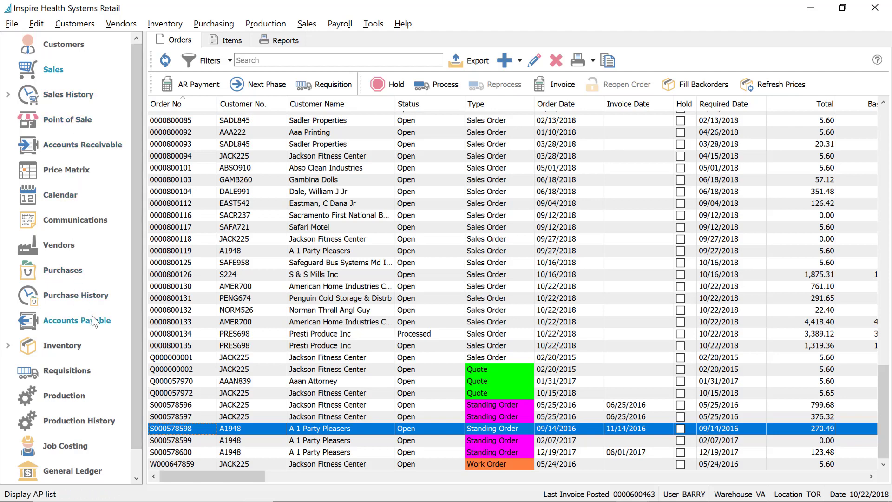
click(65, 50)
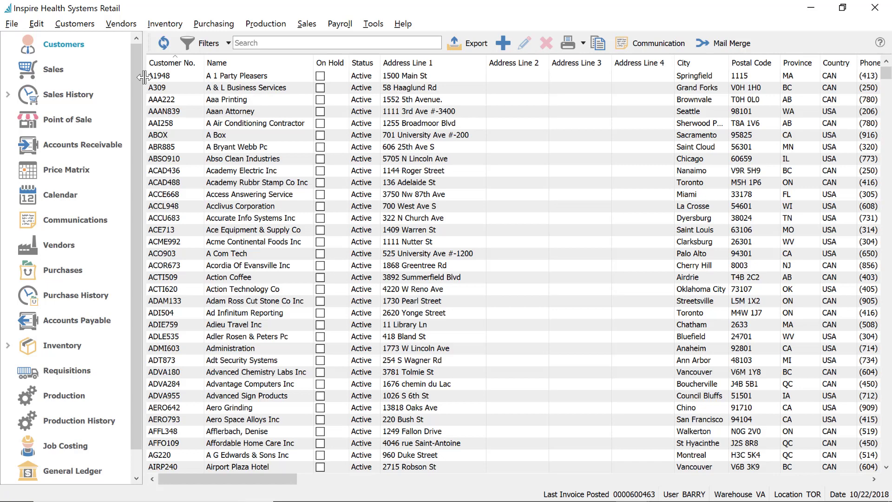
click(186, 78)
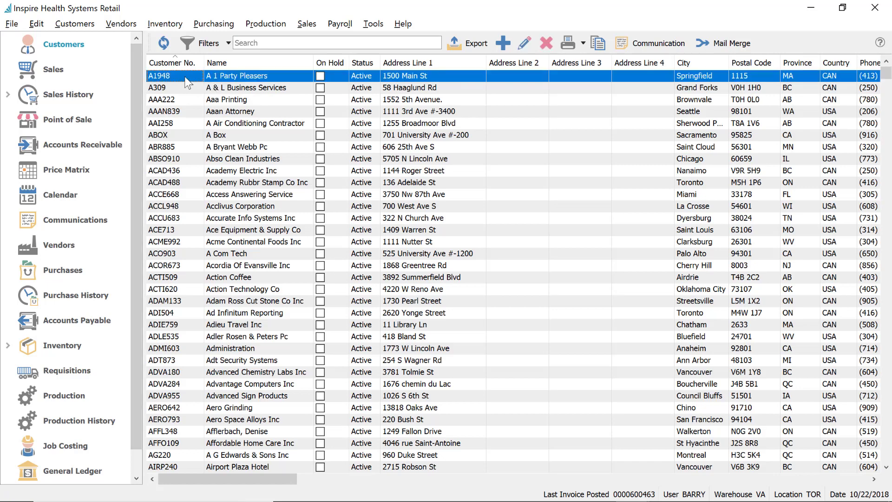
text(jac)
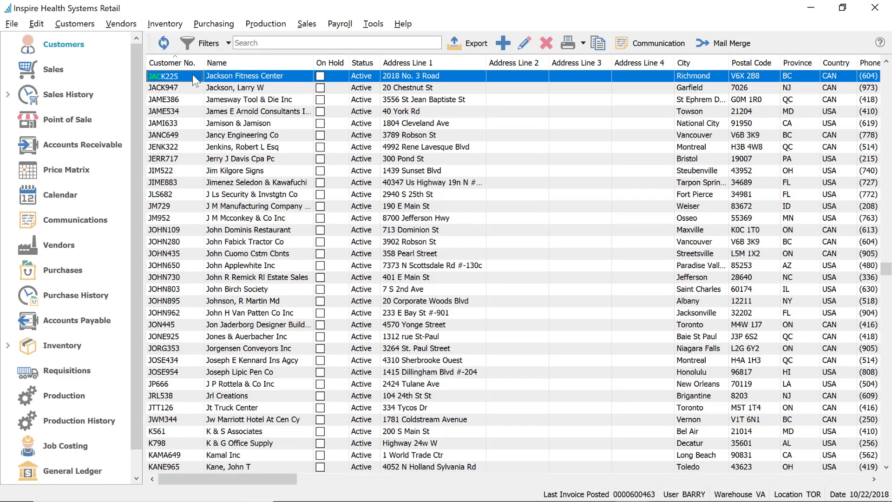
click(526, 44)
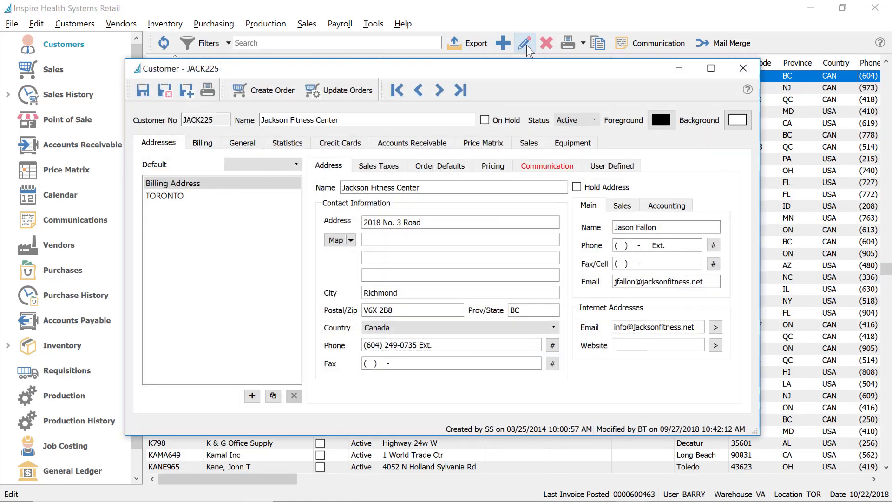
click(244, 144)
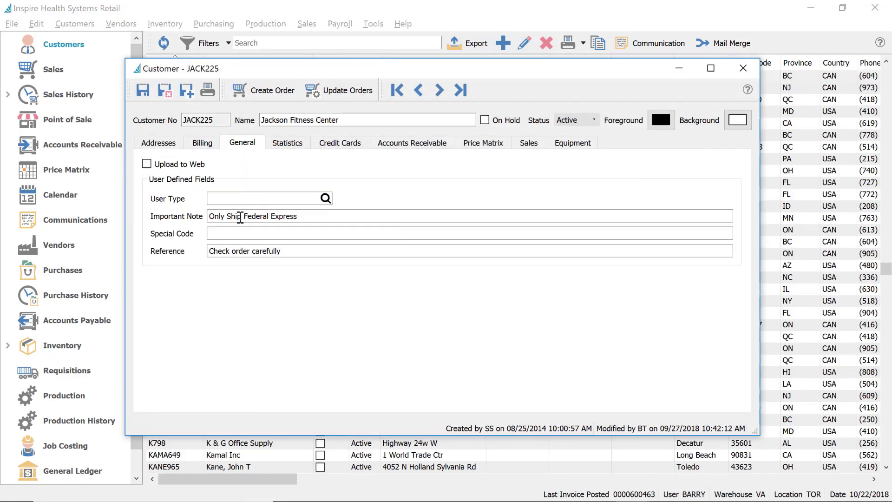
drag(209, 216, 336, 222)
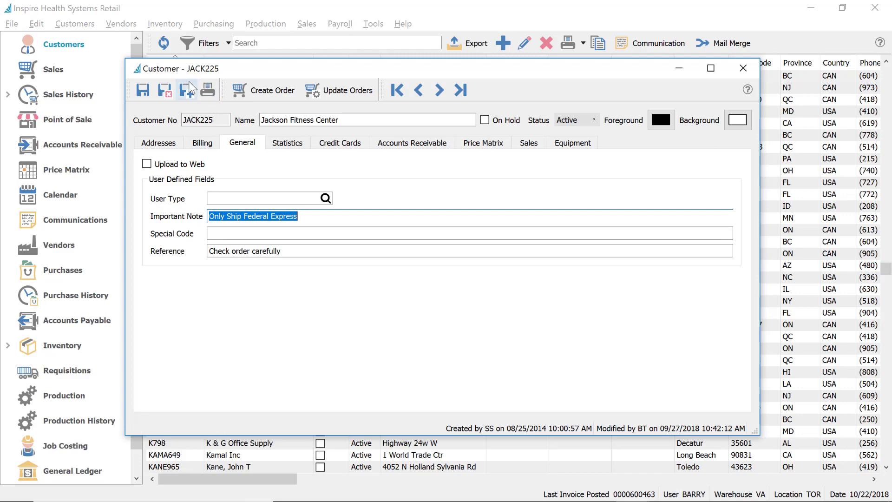
click(171, 91)
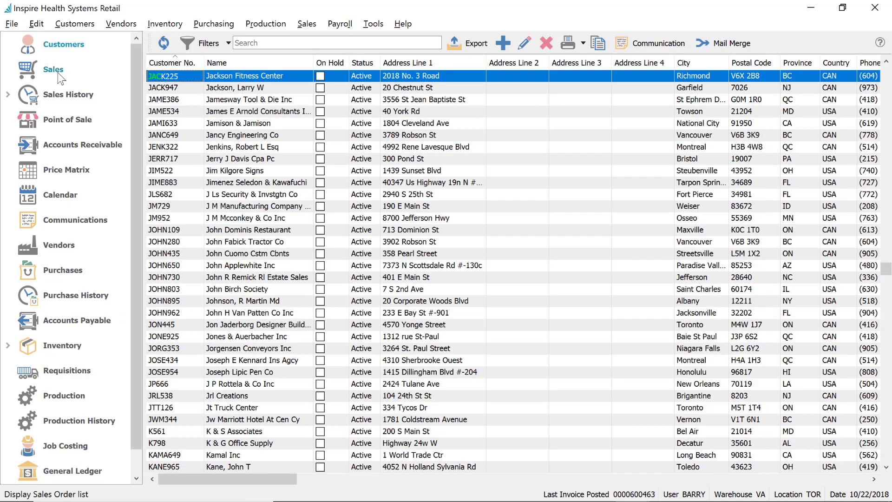
Start a trial quote for JACK225 to see its Important Note, then discard it
click(52, 70)
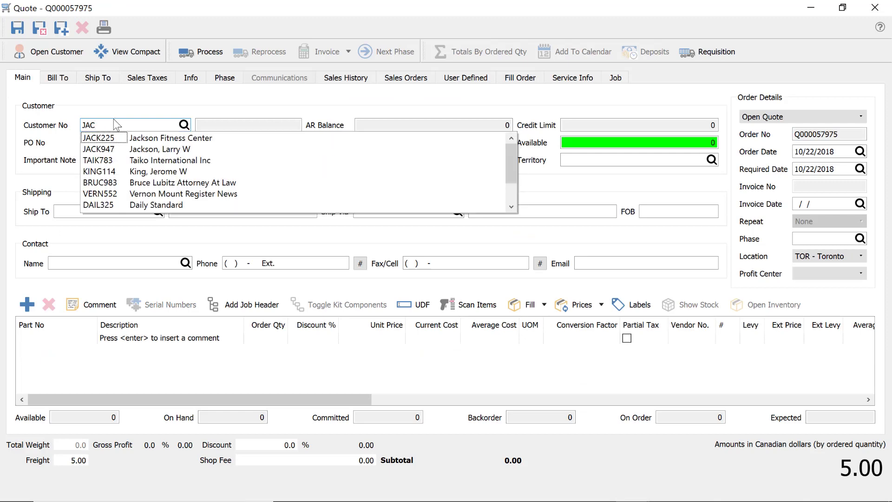
click(151, 139)
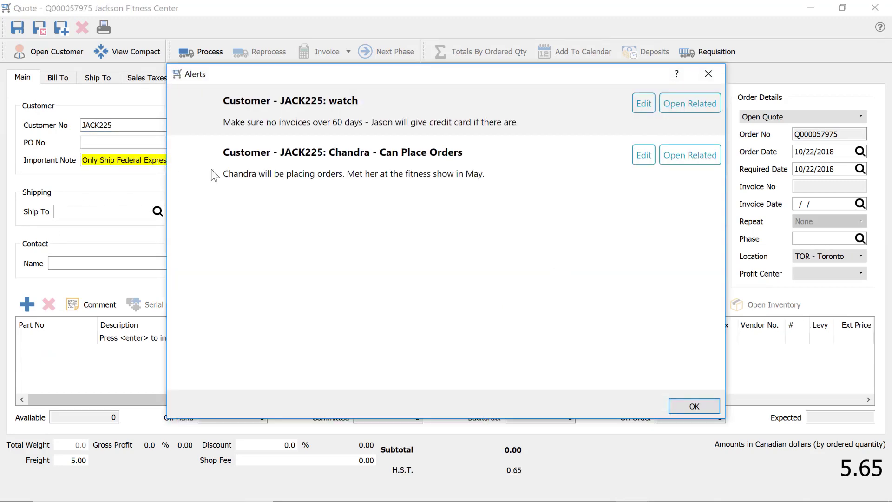
click(694, 406)
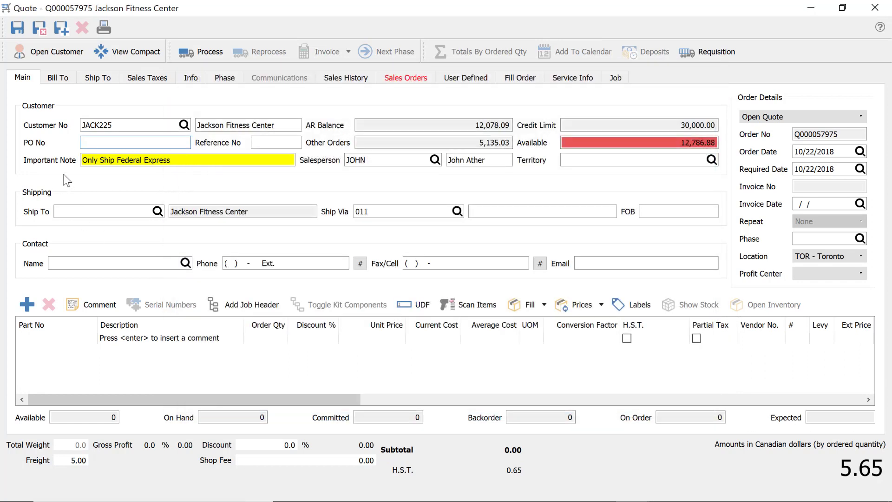
click(877, 8)
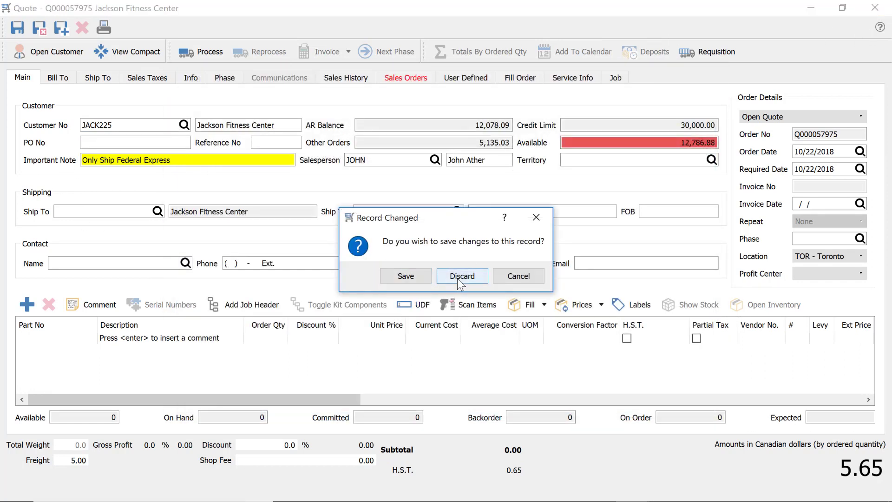
click(459, 275)
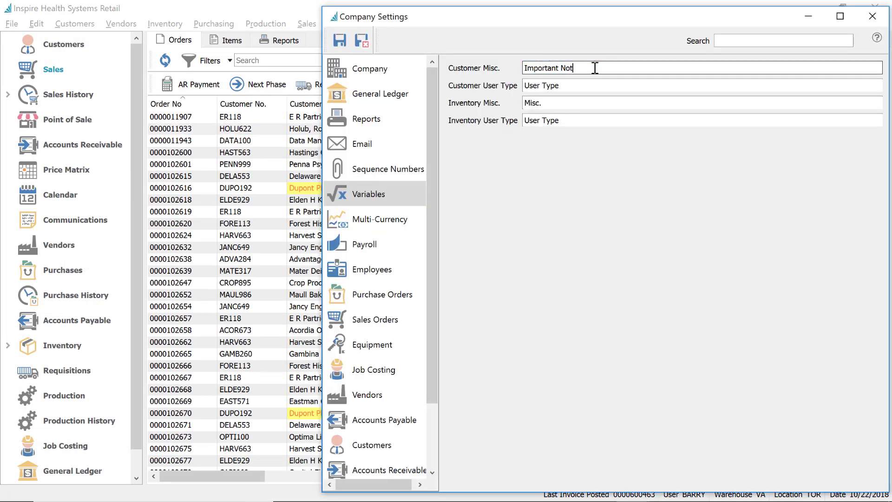
Rename Customer Misc. to 'Important Notice', save, and sort sales orders by customer name
key(BackSpace)
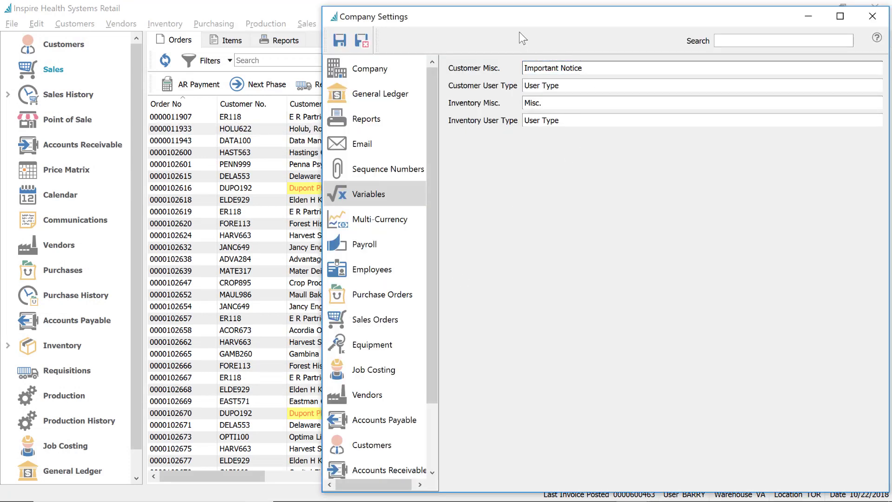
click(361, 41)
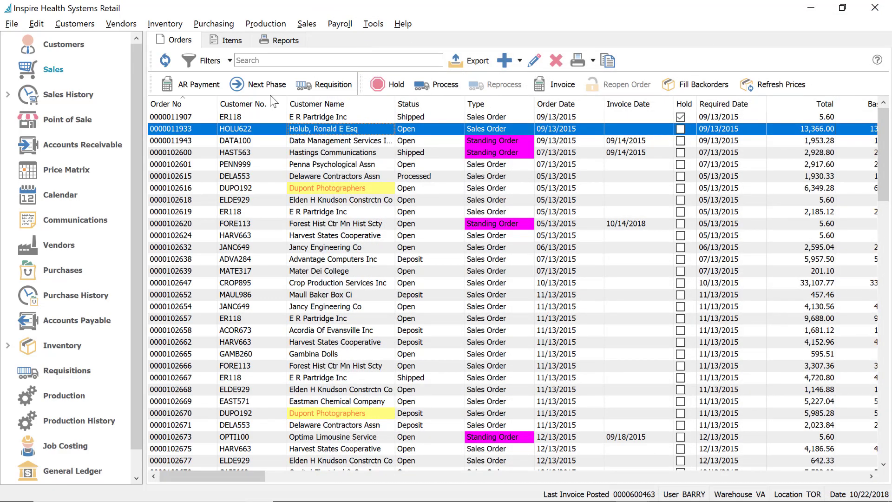
click(345, 105)
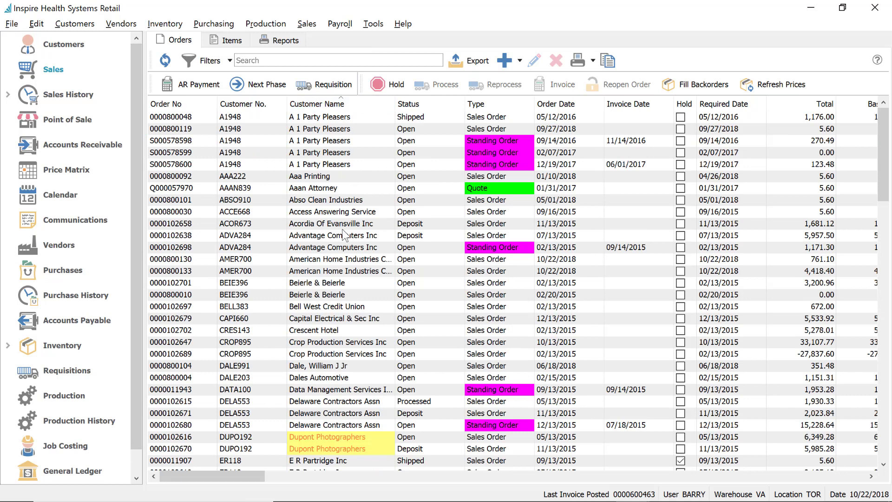
click(338, 263)
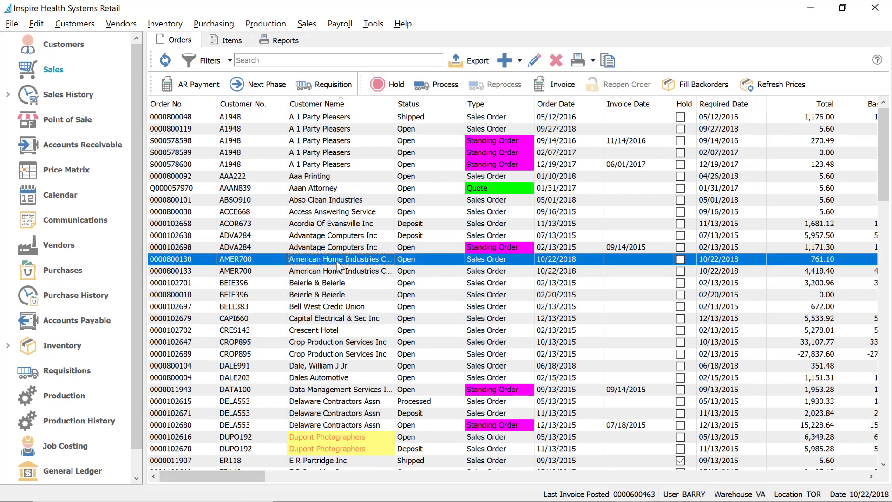
text(j)
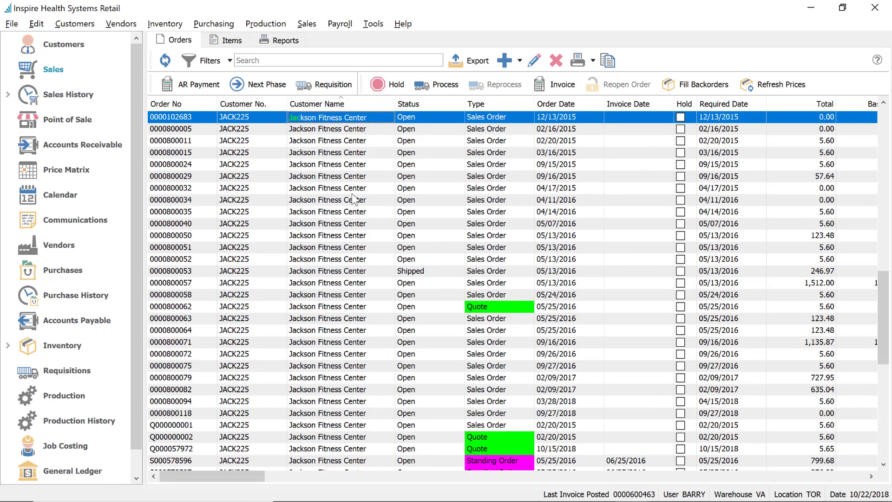
click(339, 165)
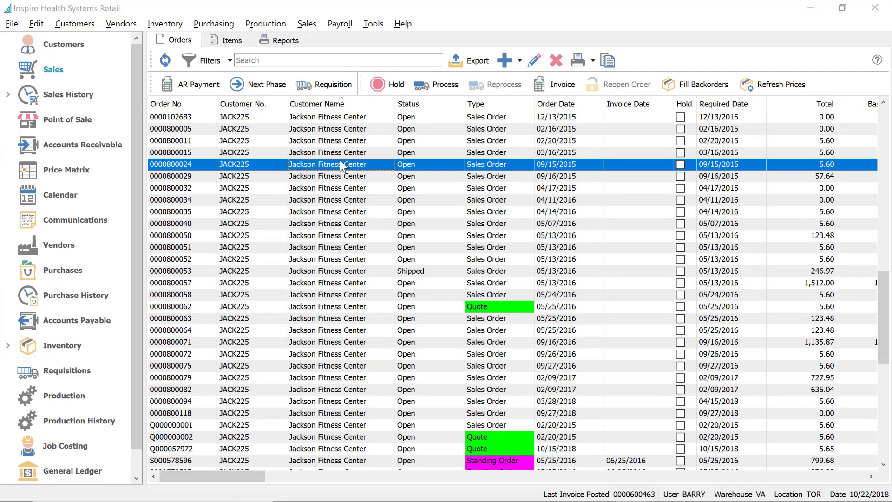
double_click(340, 163)
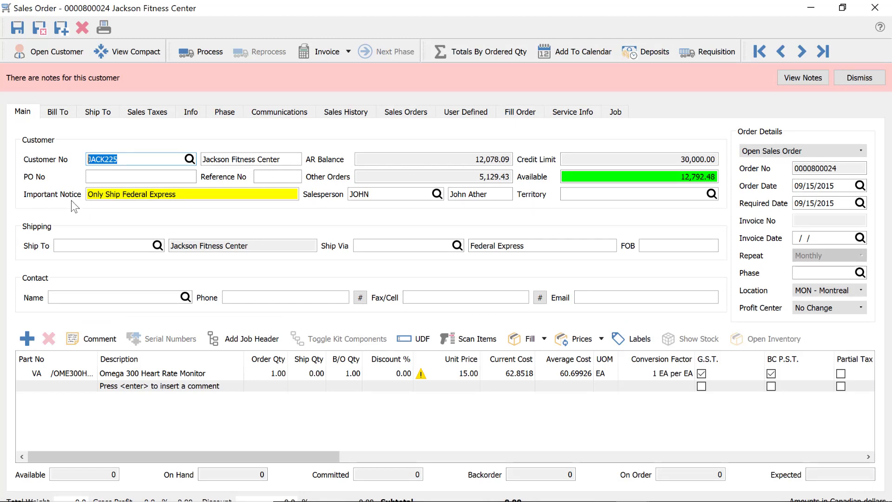
click(875, 7)
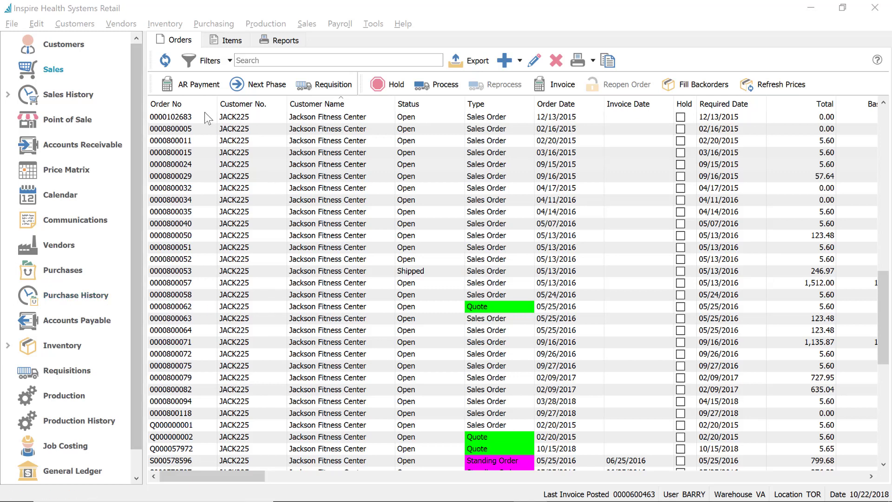
click(205, 287)
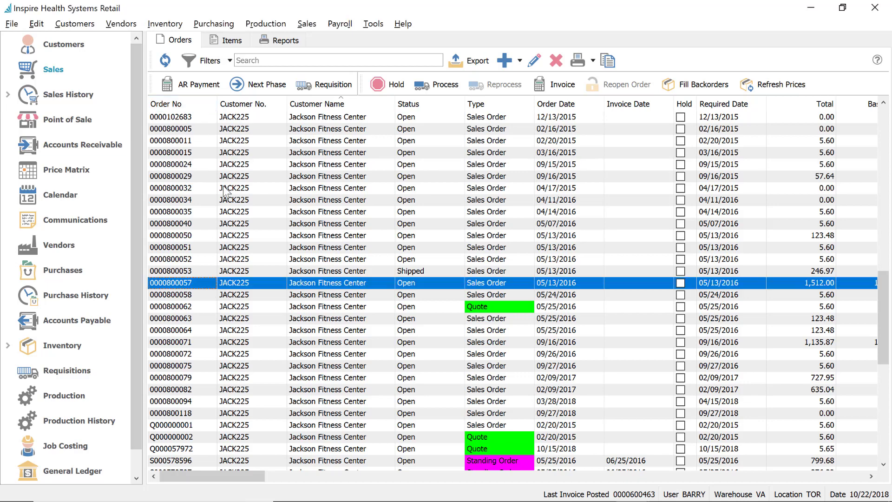
scroll(194, 209, up, 8)
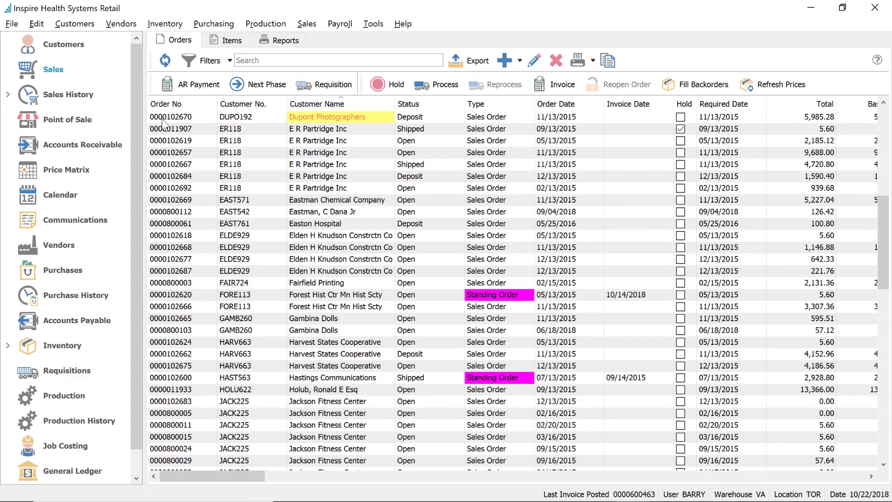
click(163, 119)
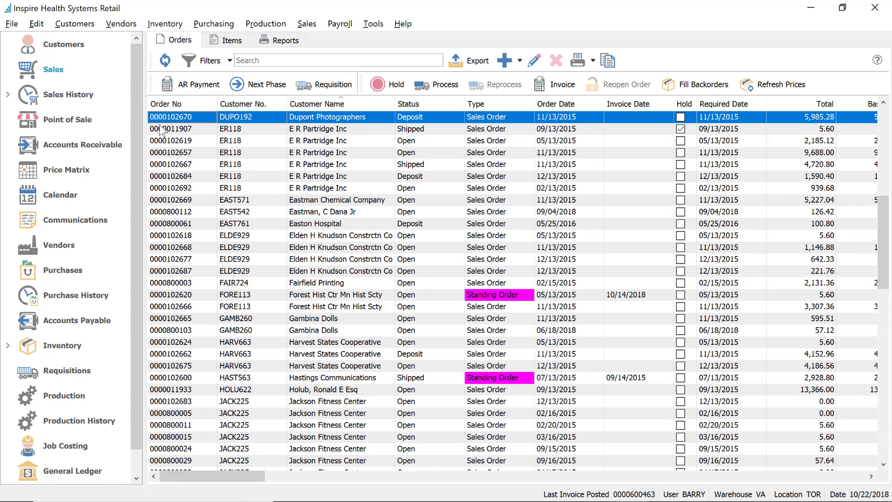
Enable 'Use suffix on order number to manage backorders' under Sales Orders Process/Invoicing and save
click(37, 24)
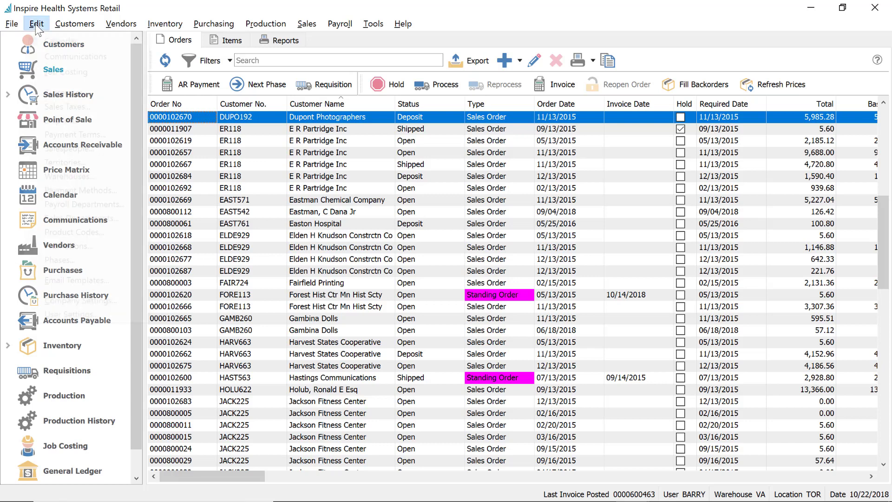
click(98, 301)
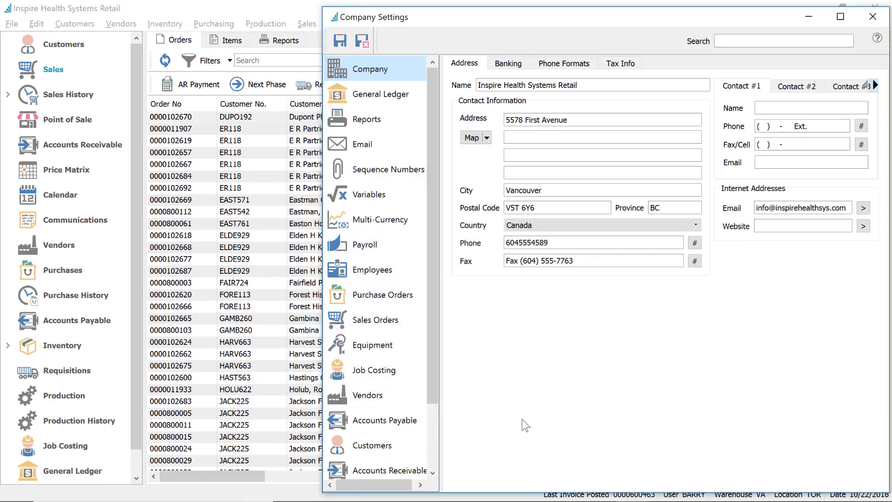
click(365, 323)
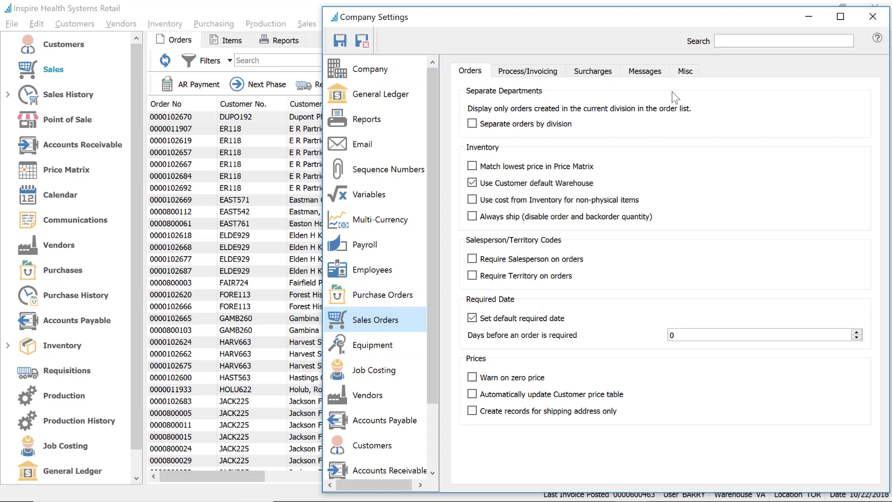
click(537, 73)
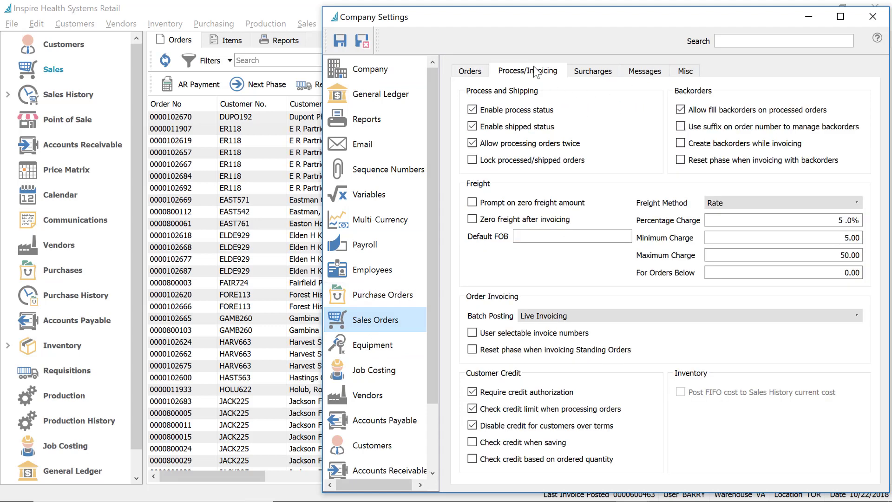
click(682, 127)
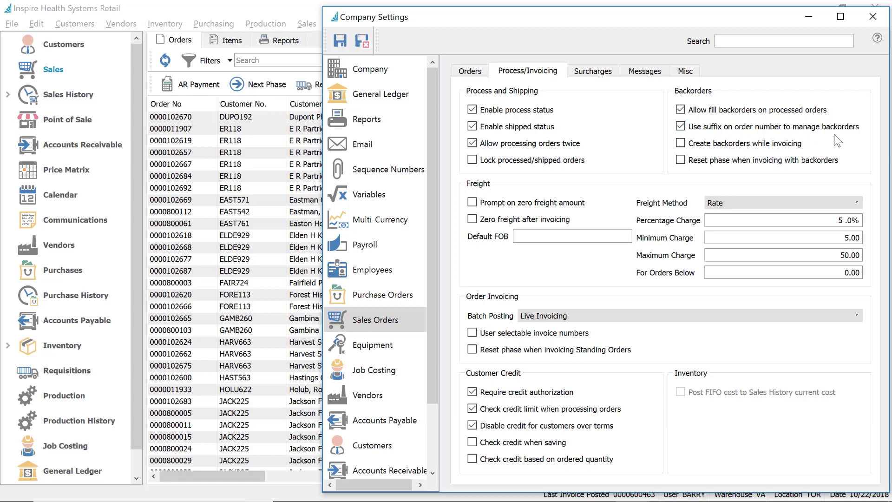
click(366, 42)
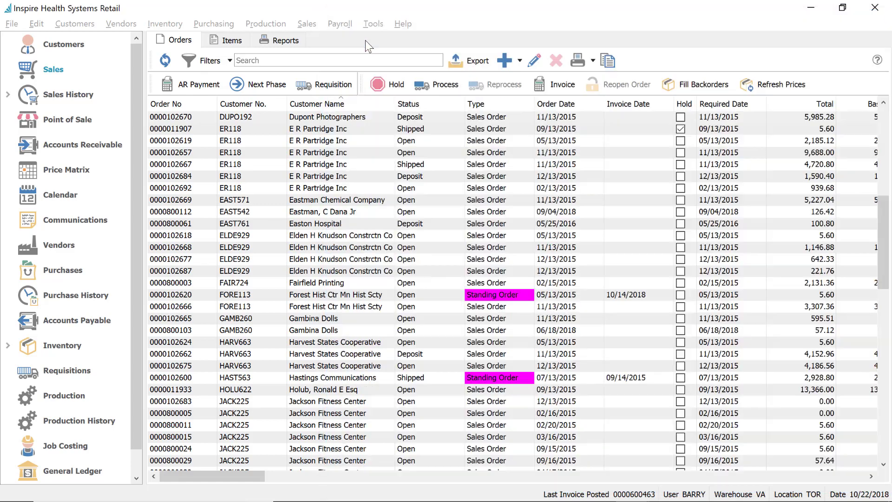
click(193, 133)
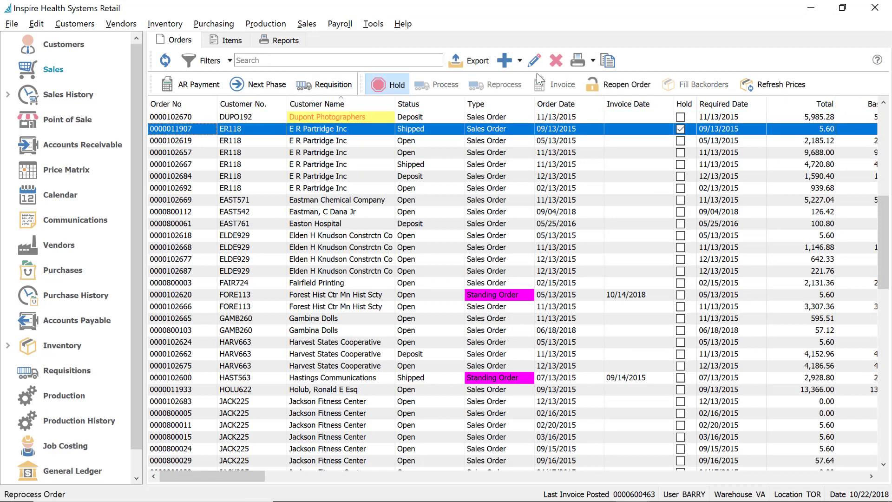
click(507, 60)
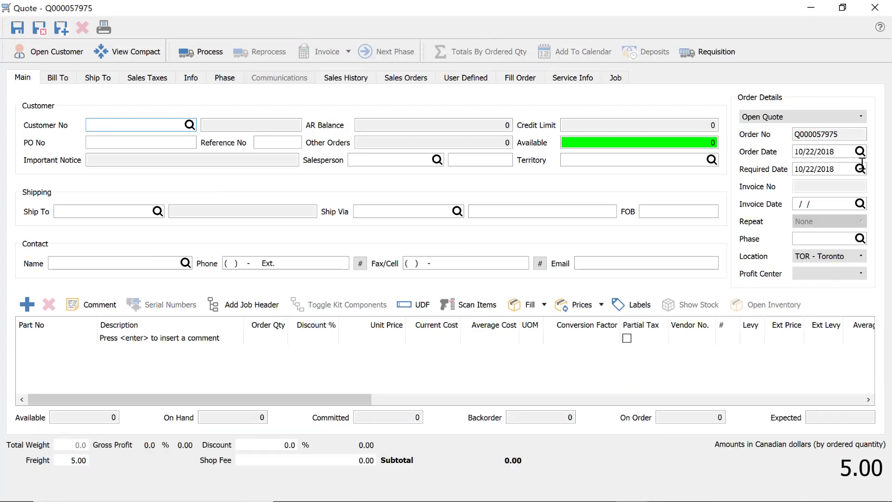
click(821, 117)
click(800, 130)
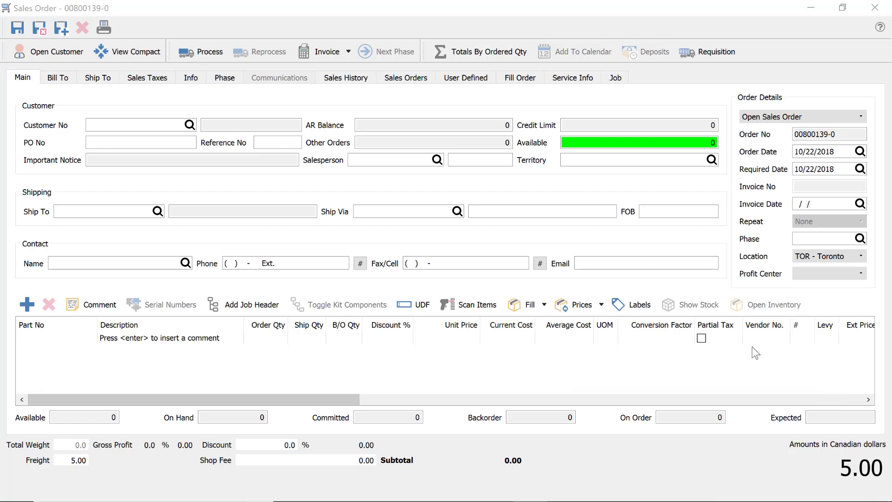
click(877, 8)
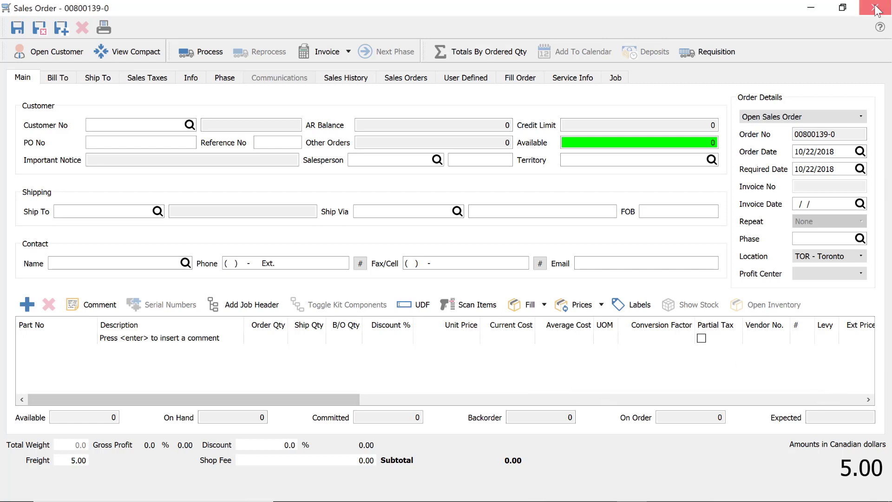
click(462, 276)
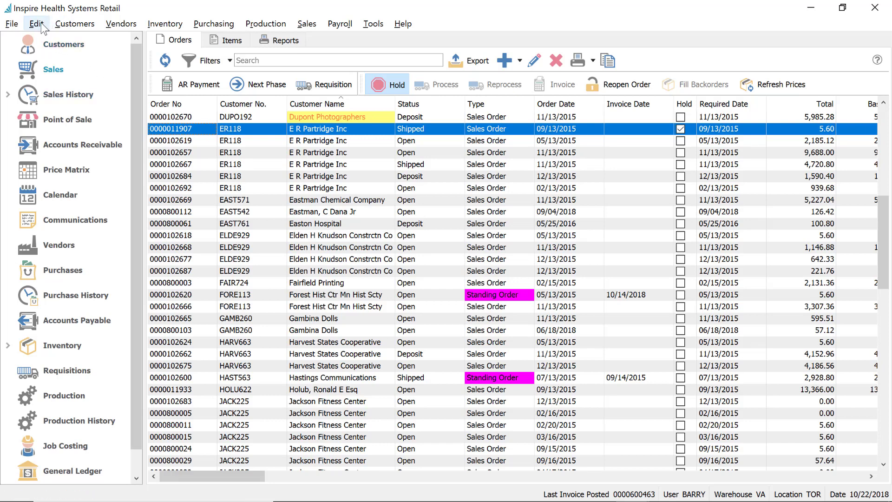
Open Company Settings at Sales Orders > Process/Invoicing, with the window moved left
click(44, 28)
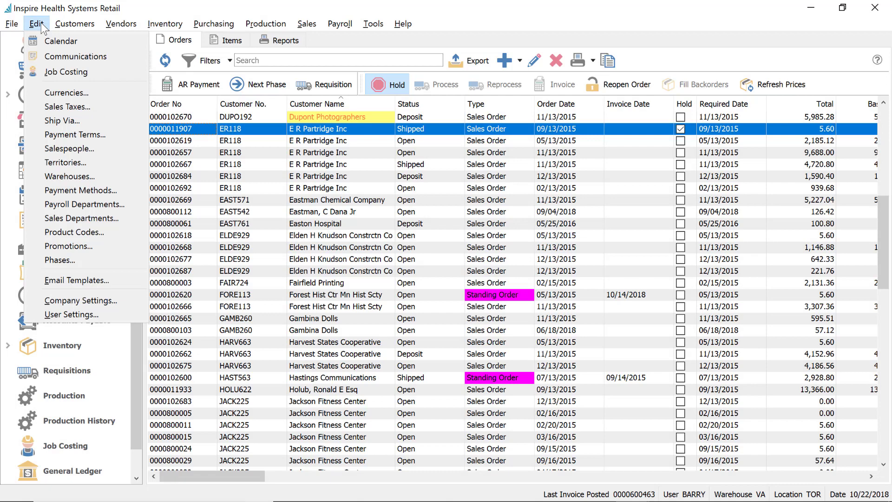
click(96, 301)
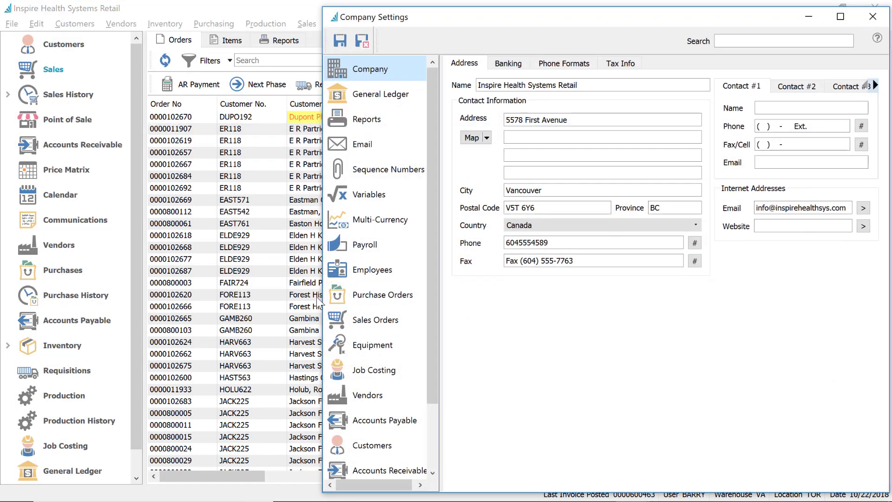
drag(479, 18, 334, 16)
click(235, 318)
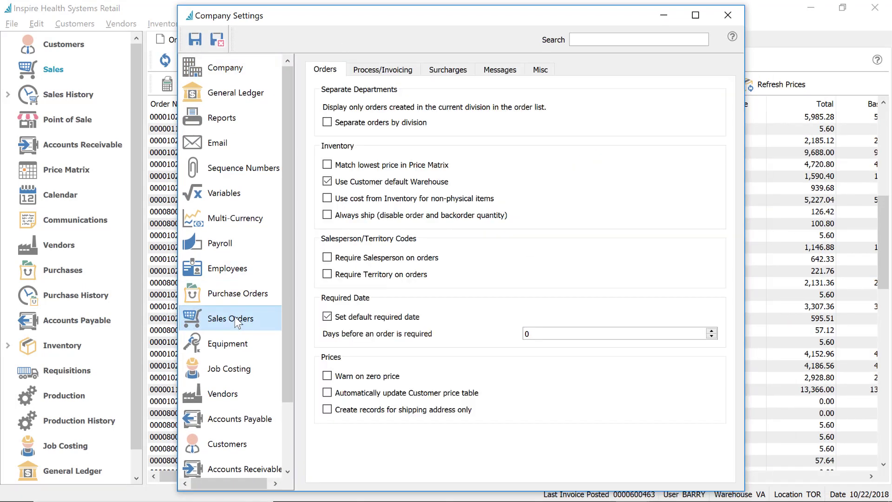
click(399, 70)
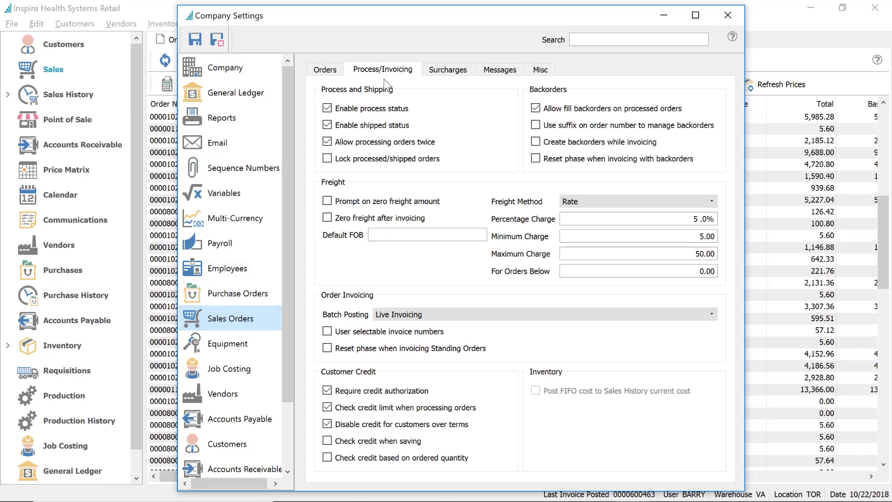
Toggle required credit authorization and credit limit checks off and back on
click(361, 392)
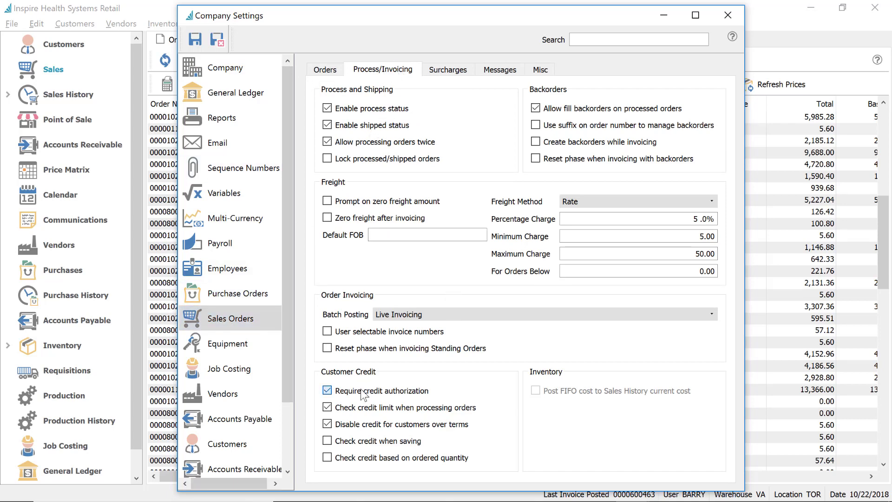
click(358, 393)
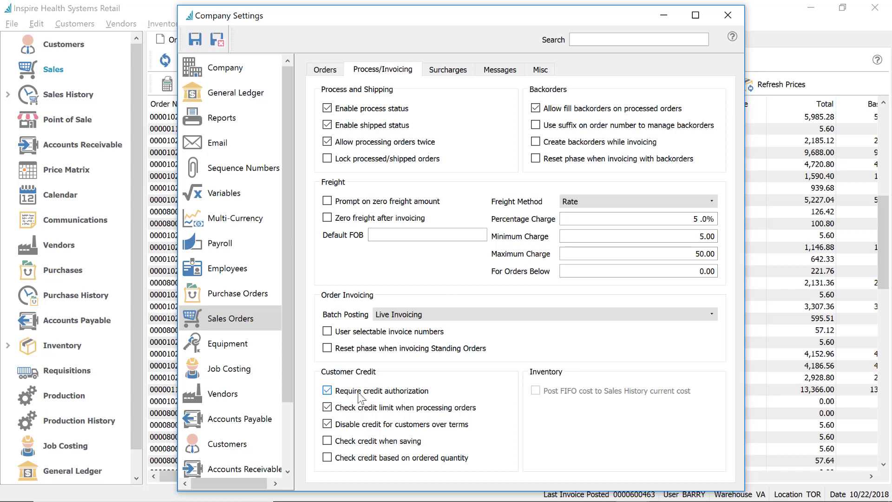
click(336, 411)
click(327, 408)
Untick 'Disable credit for customers over terms', tick 'Check credit based on ordered quantity', then return to Orders
click(377, 425)
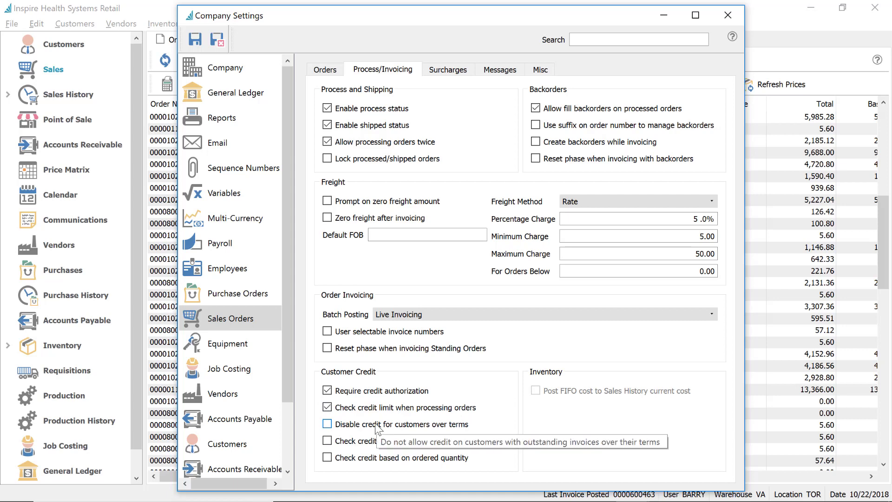
click(403, 424)
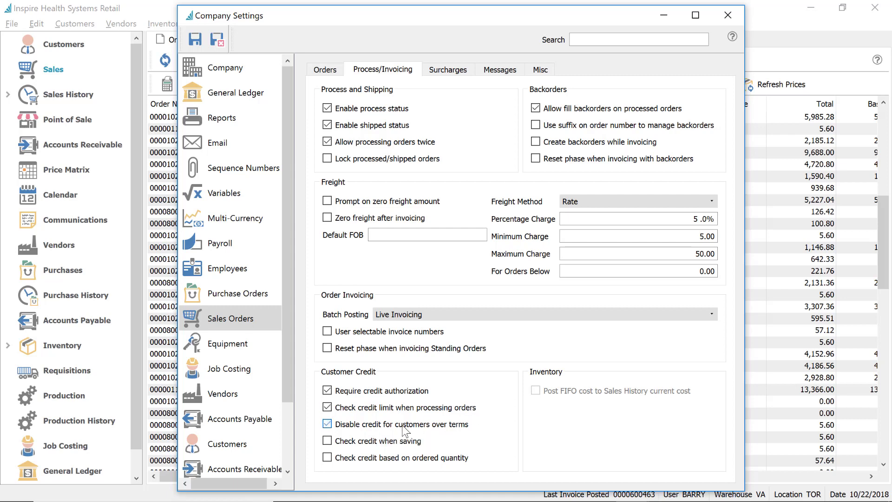
click(377, 442)
click(376, 441)
click(388, 409)
click(378, 426)
click(378, 408)
click(390, 460)
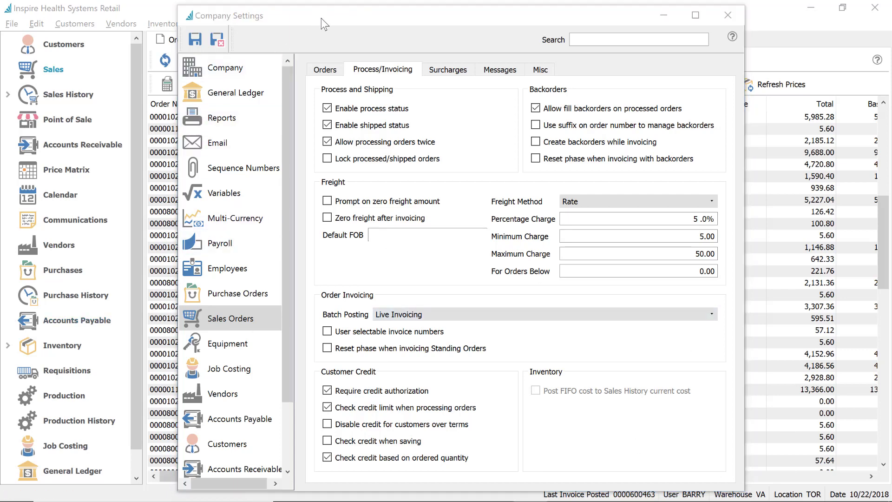
drag(321, 18, 409, 19)
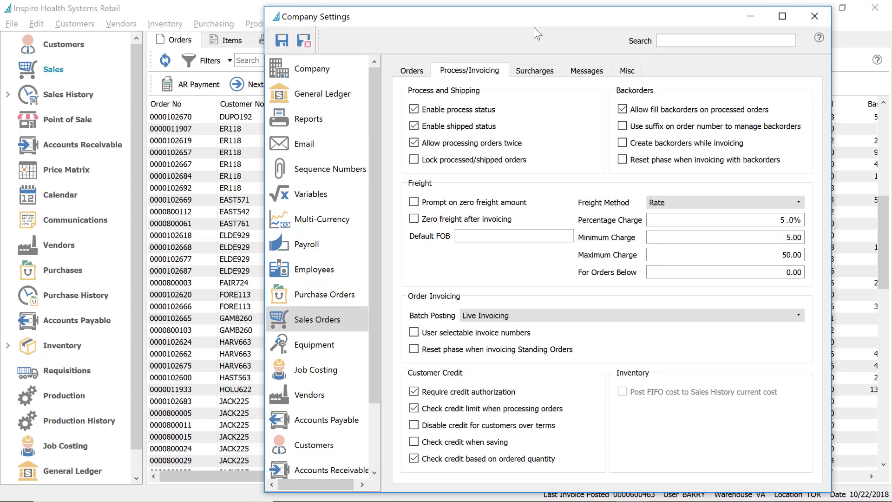
click(60, 70)
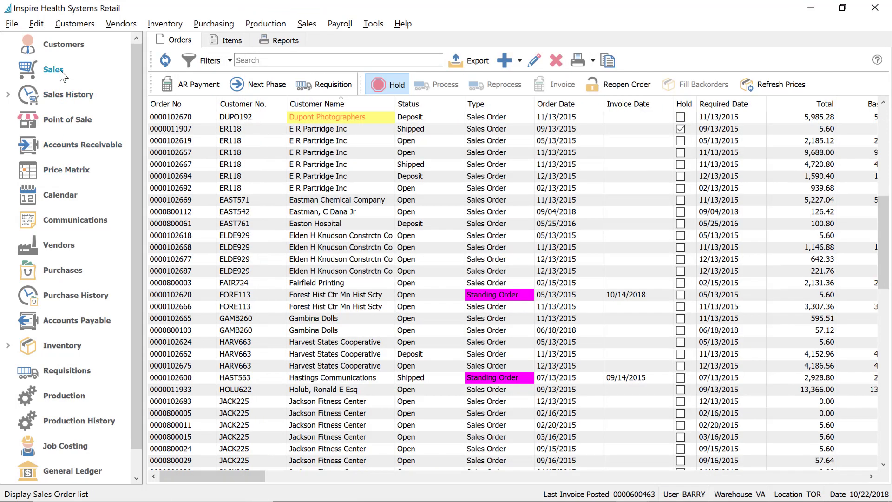
Start a new quote and pick the customer matching 'k'
click(456, 187)
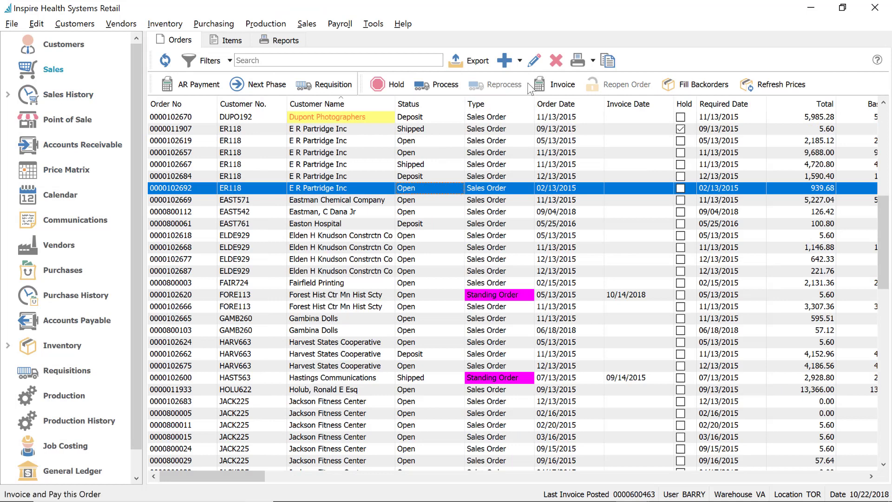
click(505, 61)
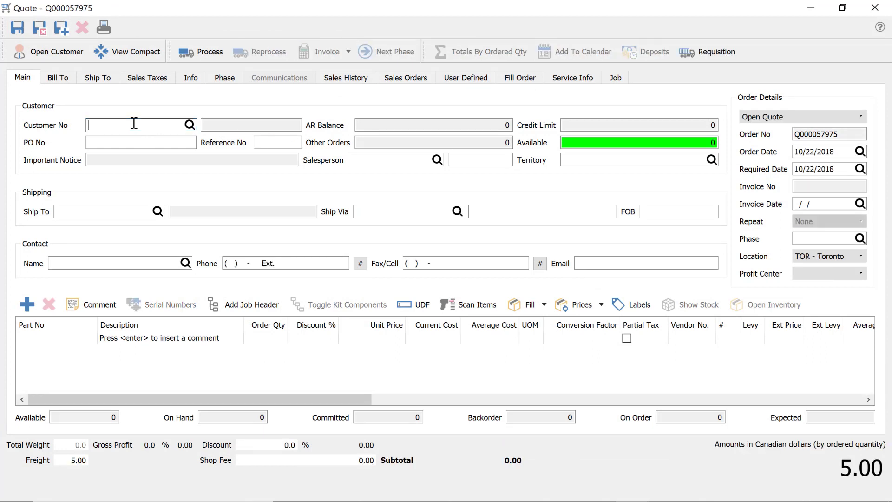
text(k)
click(136, 148)
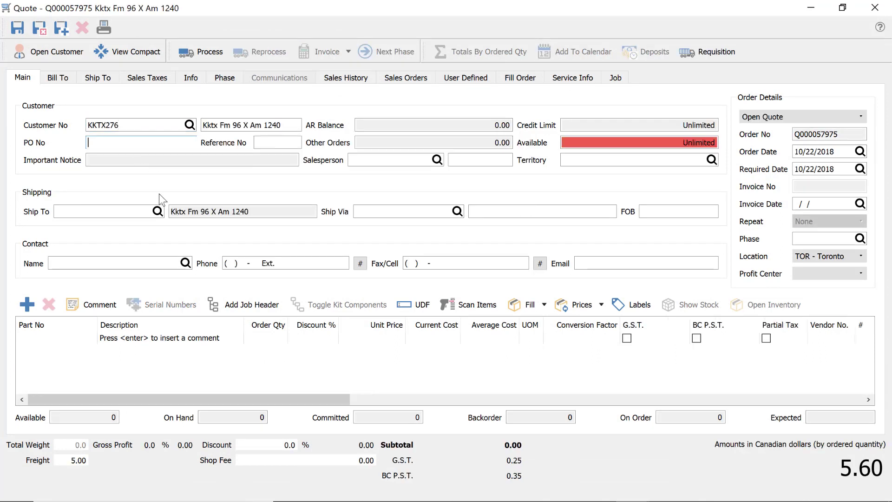
Add one InSpire Kettlebell 10 at 25.00 and convert the quote to an open sales order
click(68, 337)
text(VA /F)
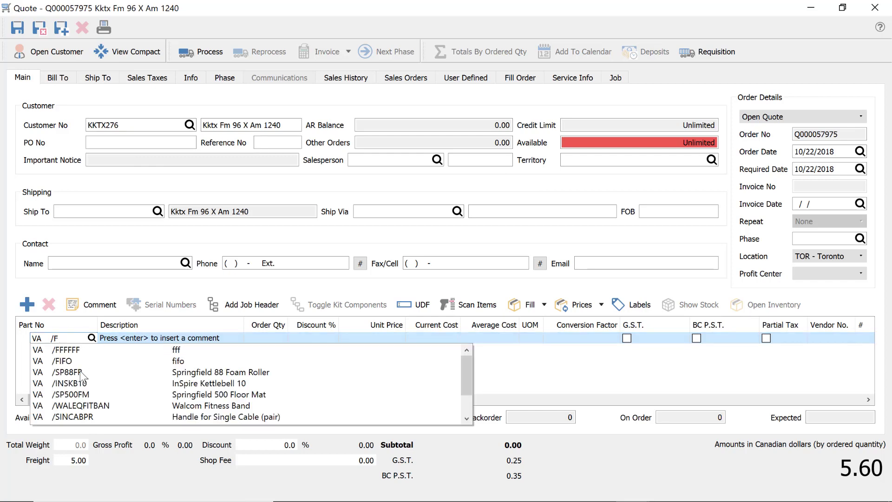
click(90, 384)
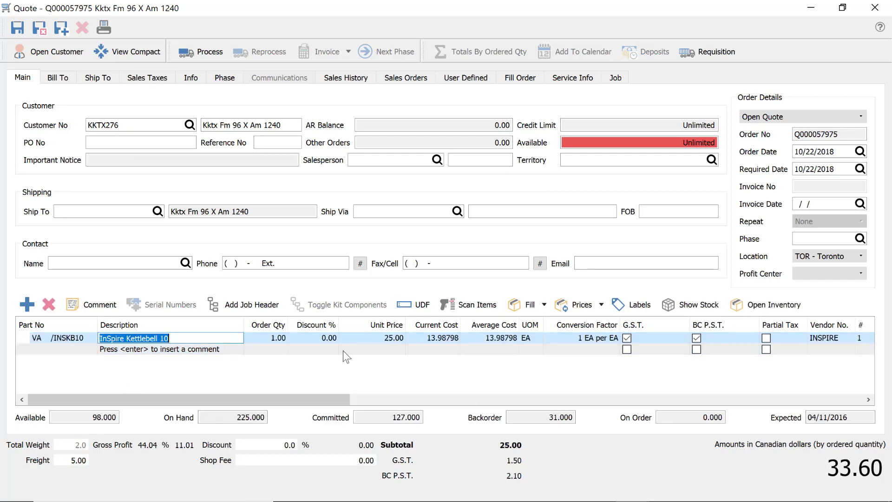
click(322, 338)
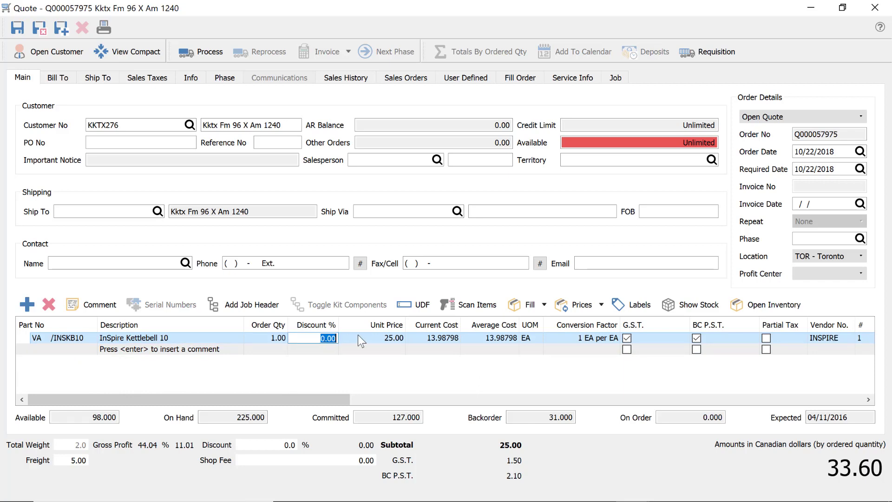
click(782, 115)
click(782, 132)
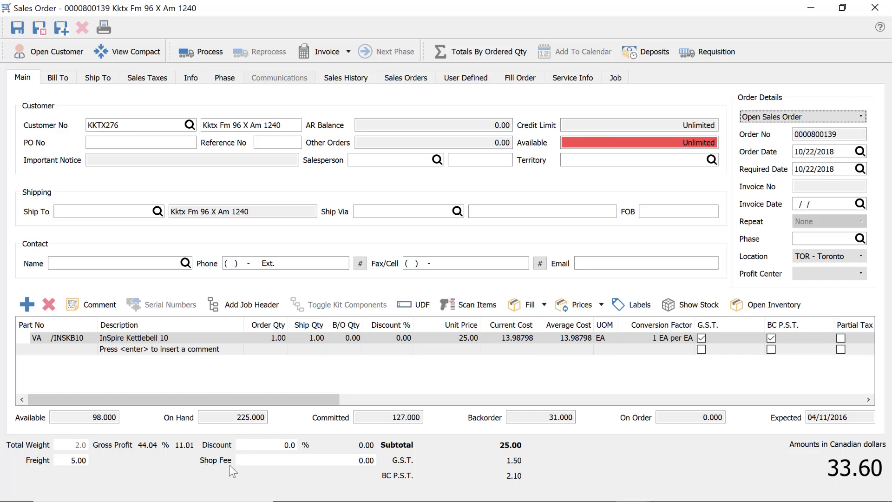
Add the /LABOR item as the second order line
click(68, 350)
text(LAB)
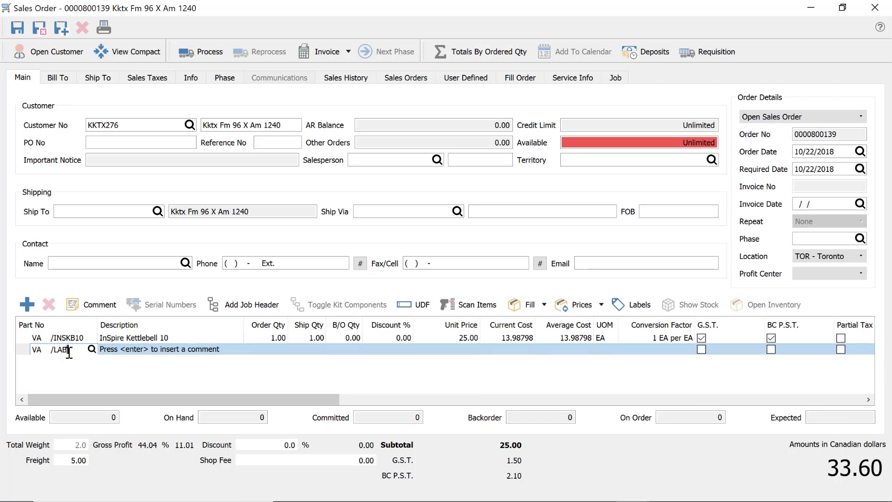
click(73, 361)
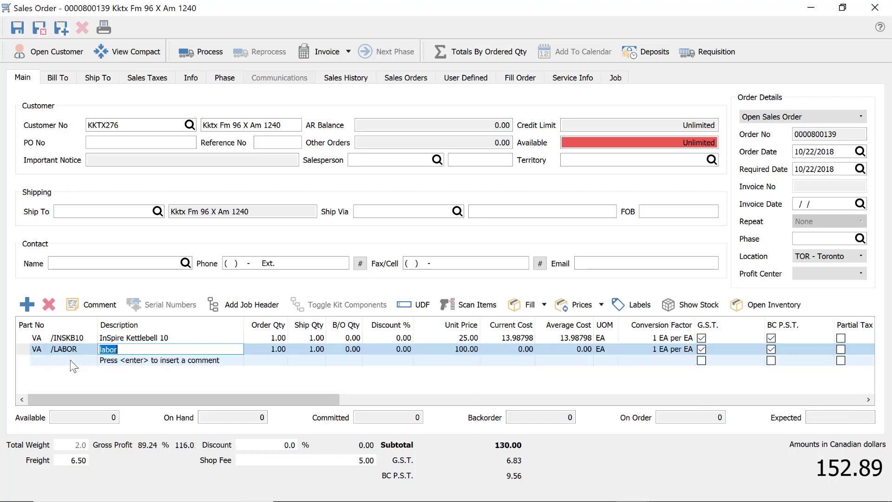
mouse_move(364, 483)
click(363, 461)
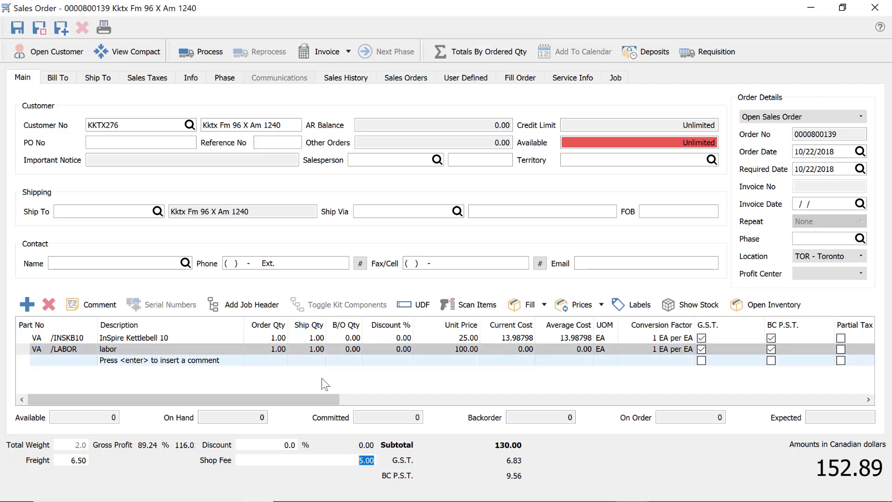
Set the labor line's order quantity to 123, bringing the total to 13,916.00
click(261, 347)
text(2)
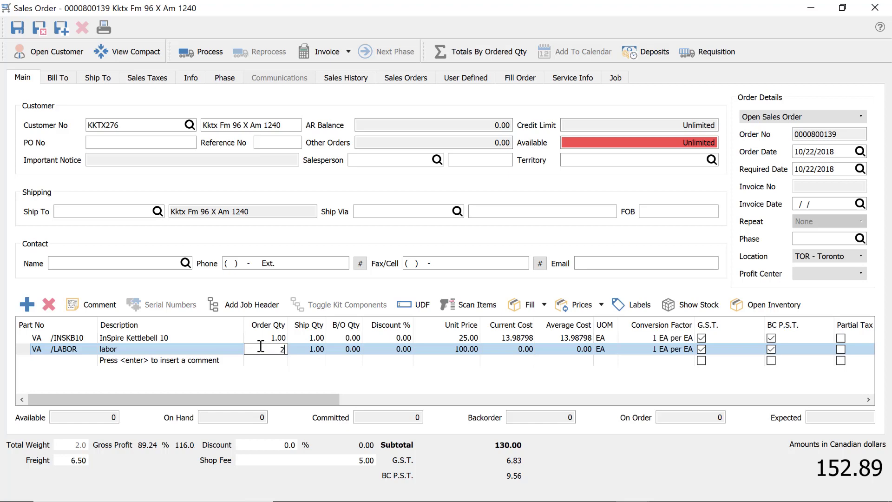
key(Return)
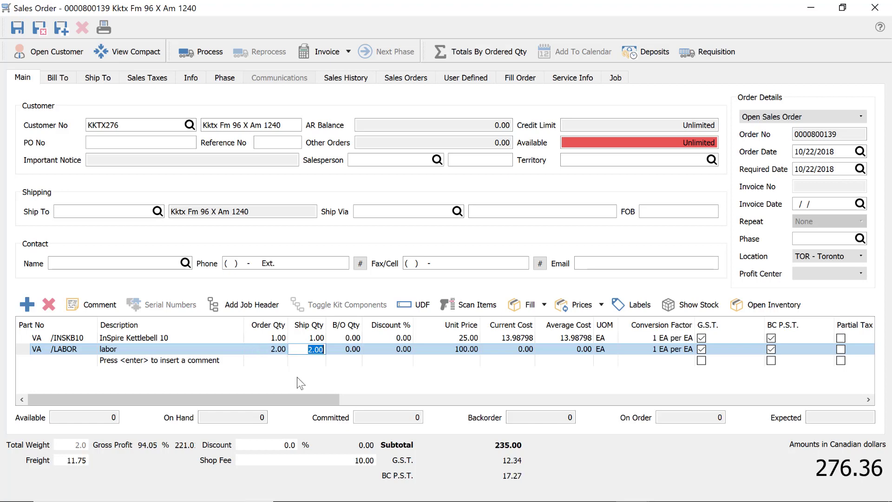
click(267, 349)
text(123)
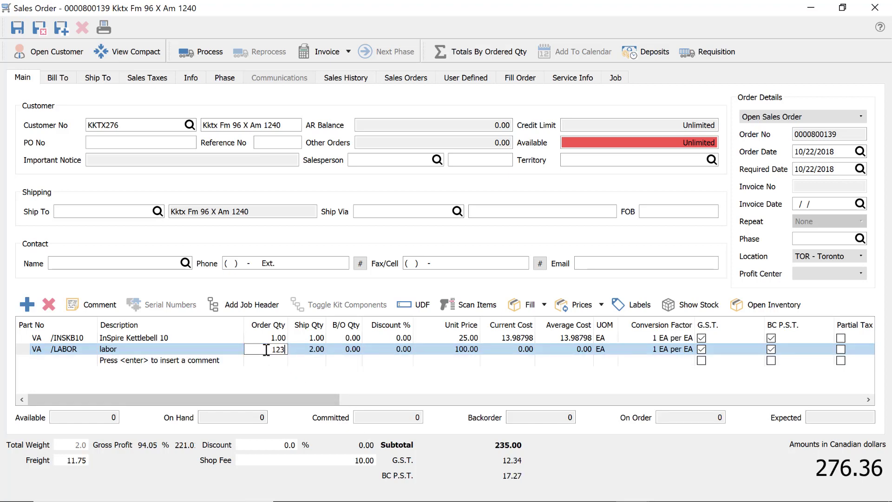
key(Return)
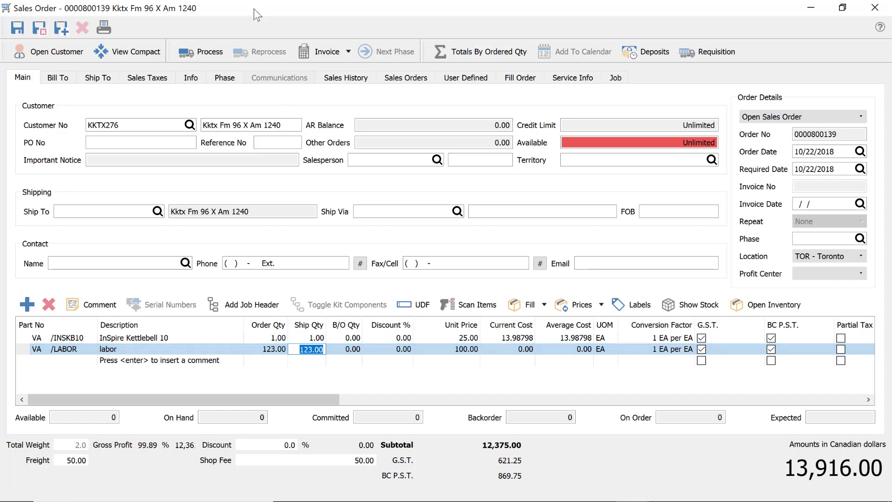
drag(254, 9, 463, 55)
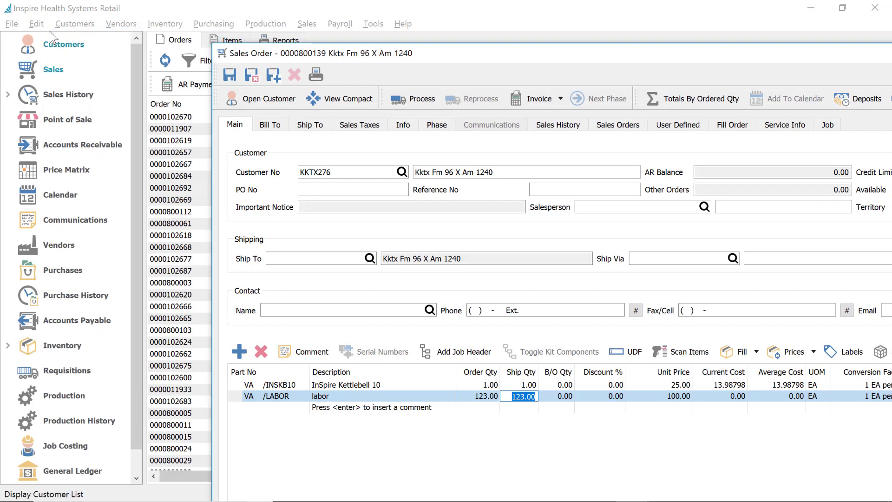
Open the Sales Orders surcharge settings and review the 5.00/50.00 limits and GL account 41609
click(37, 27)
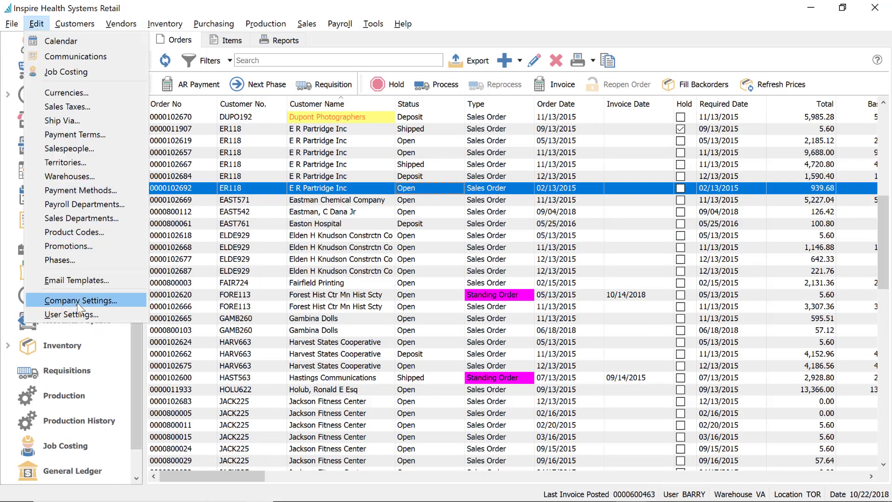
click(79, 303)
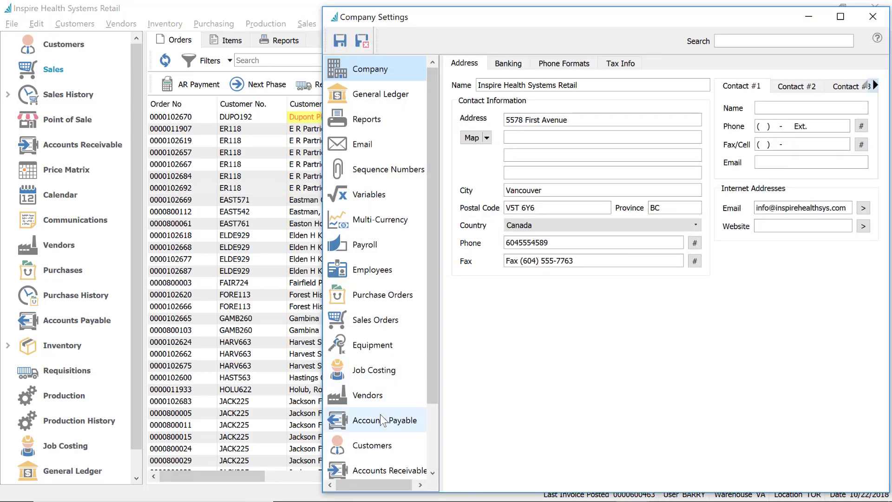
click(376, 318)
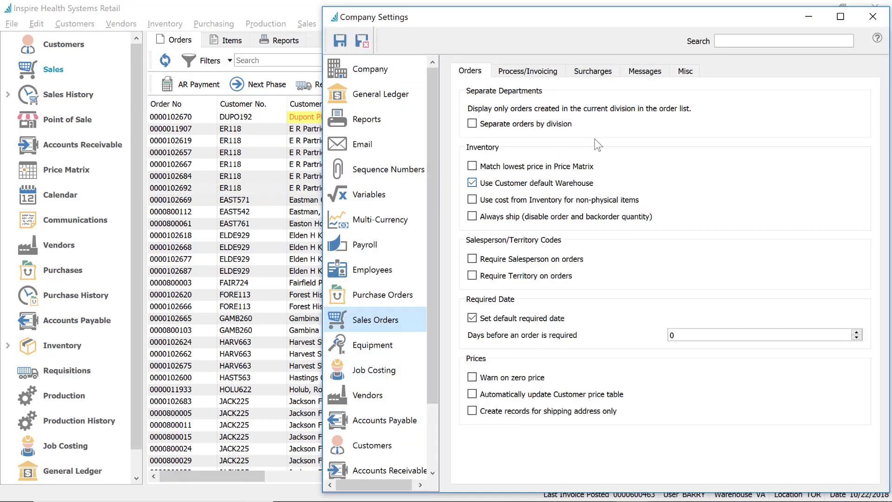
click(598, 76)
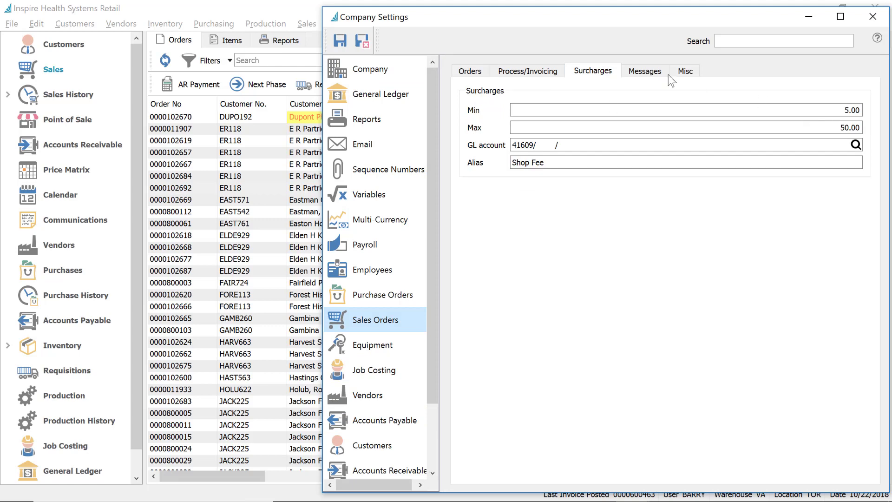
drag(637, 25, 521, 19)
click(719, 103)
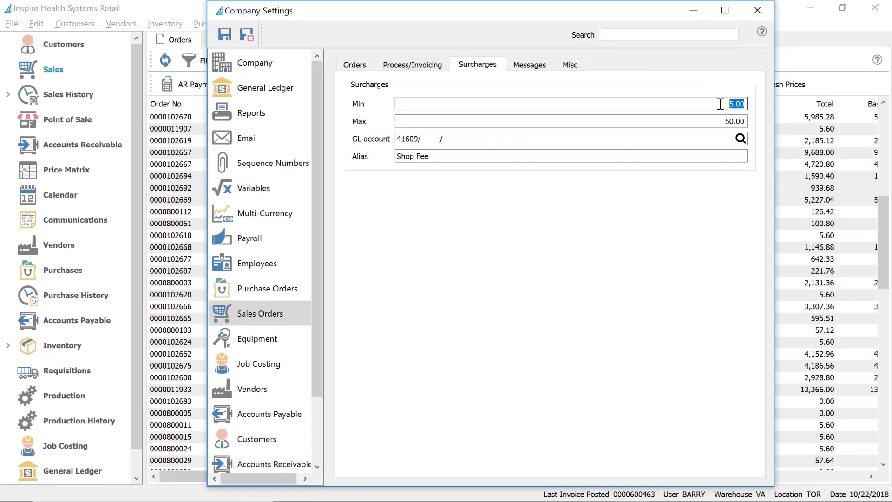
click(721, 123)
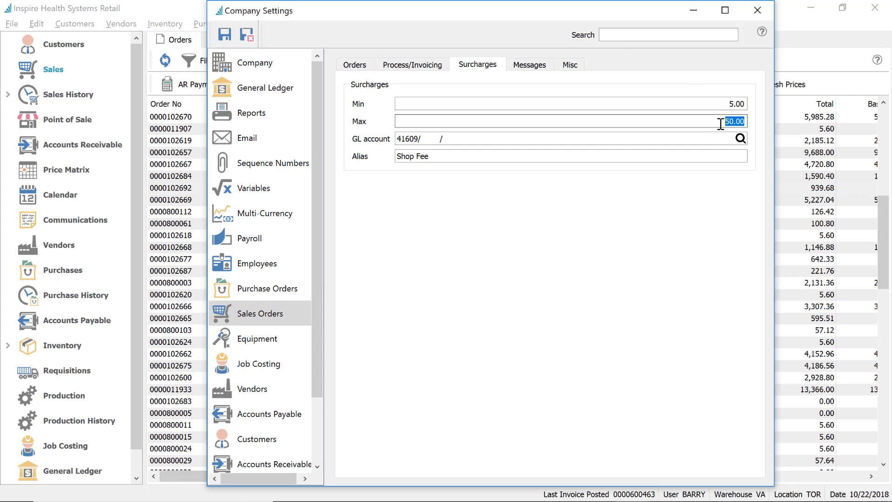
click(665, 139)
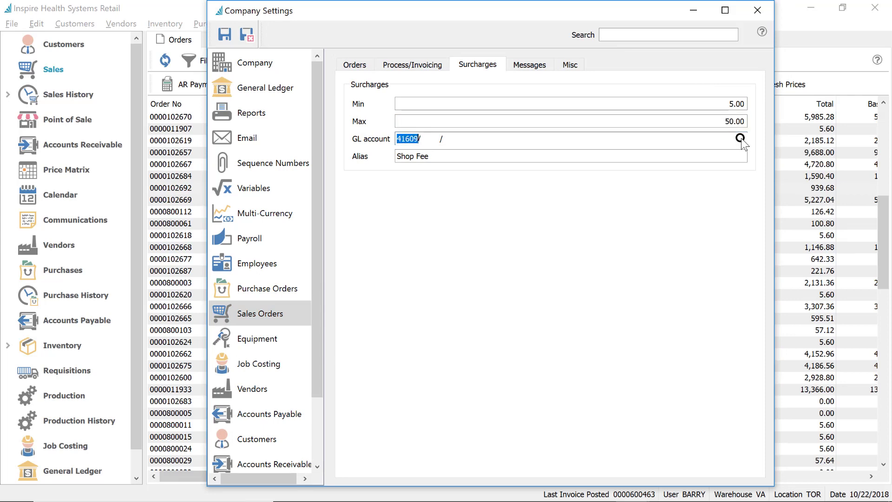
click(740, 140)
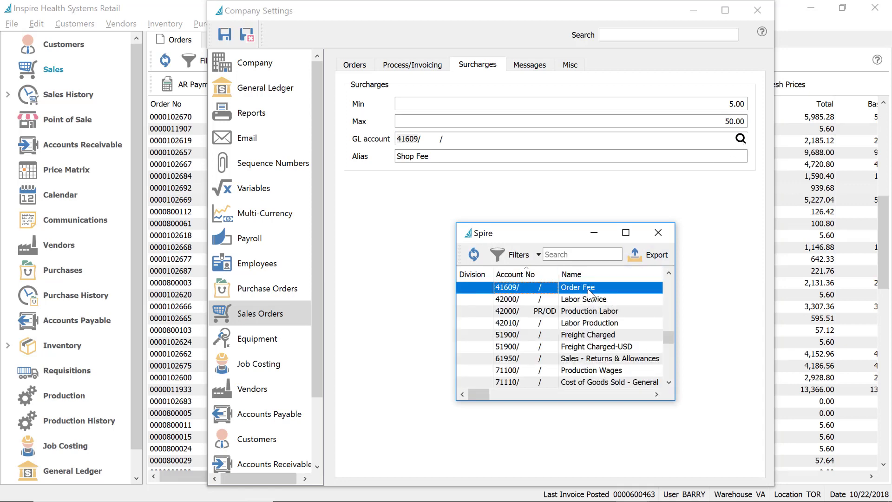
click(662, 233)
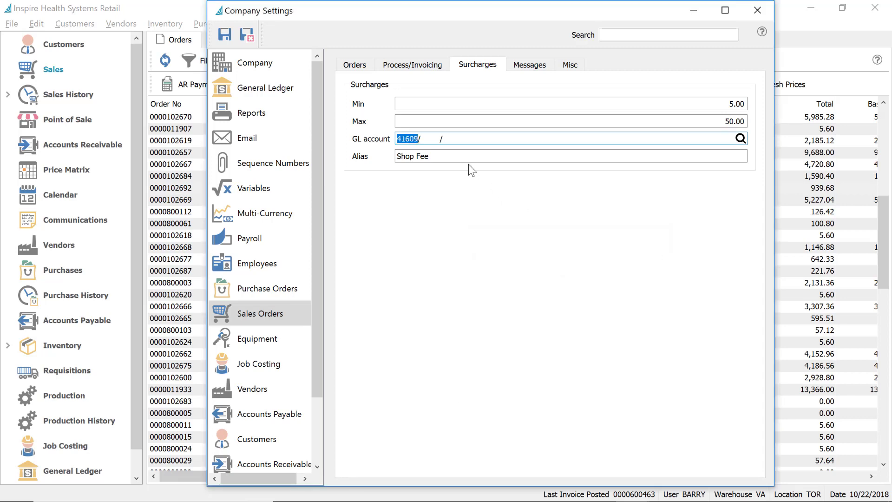
Rename the surcharge alias from Shop Fee to Fuel Surcharge and save and close
drag(463, 158, 353, 158)
text(F)
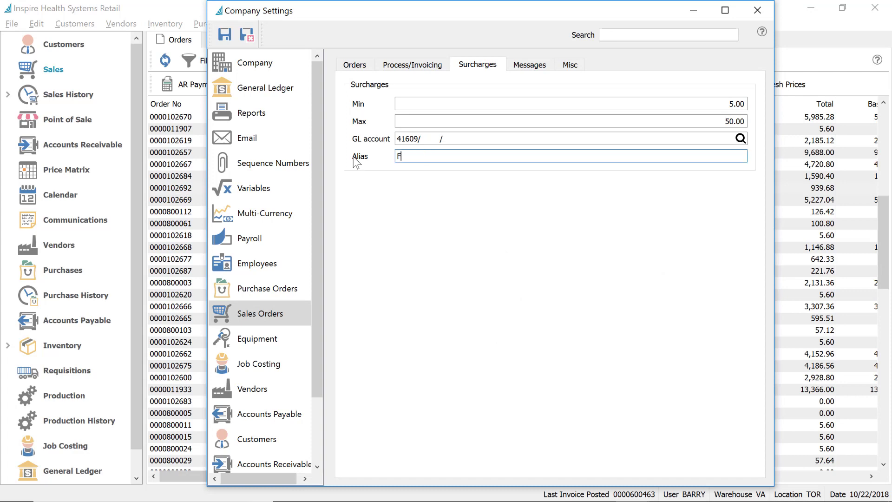
text(uel Surcharge)
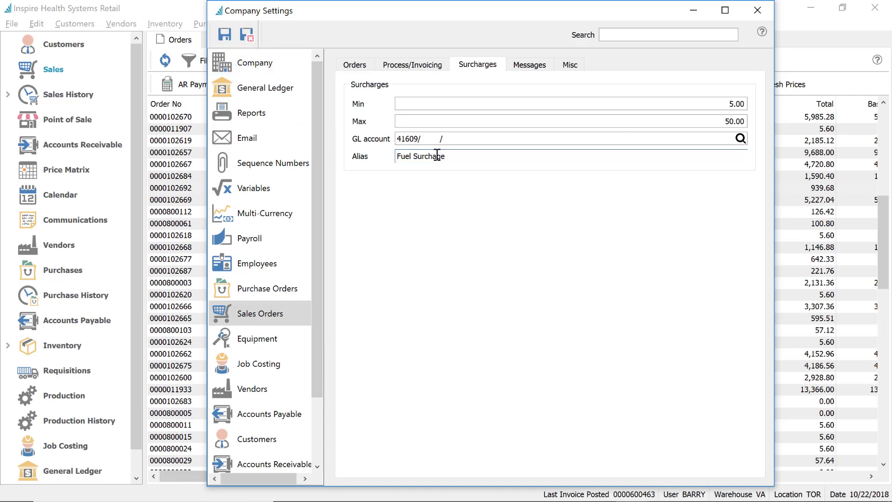
key(Left)
key(Left)
text(r)
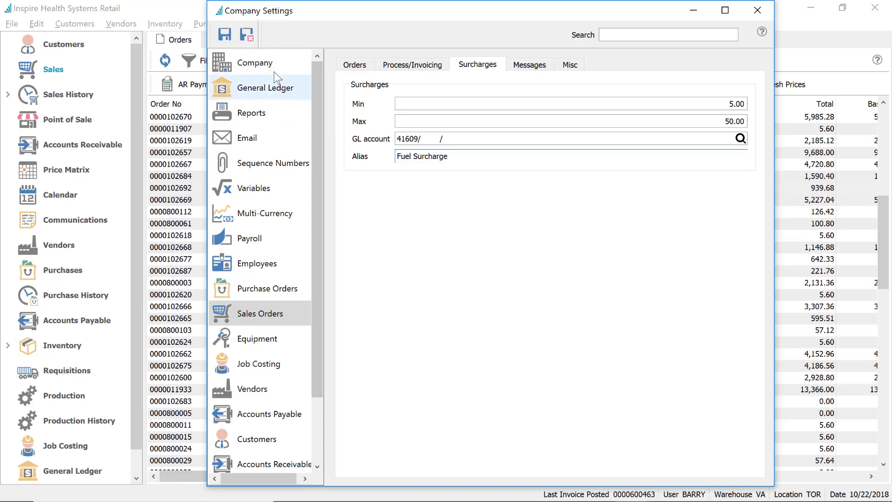
click(247, 34)
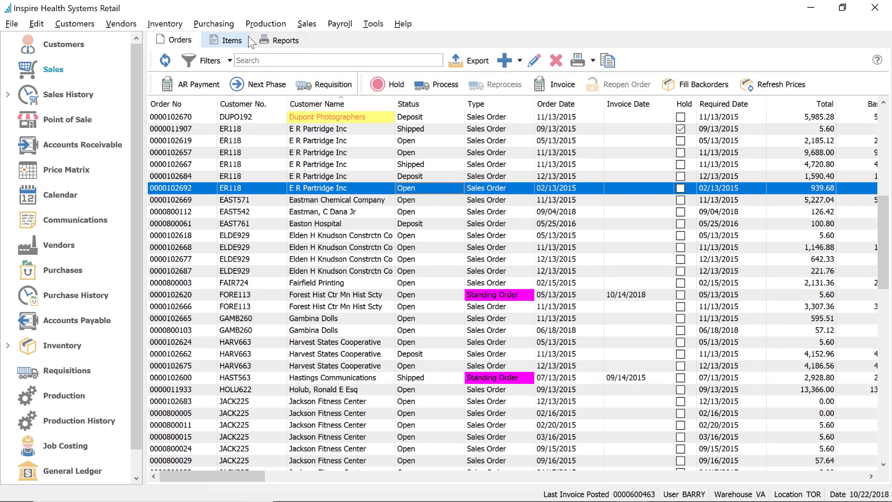
click(38, 22)
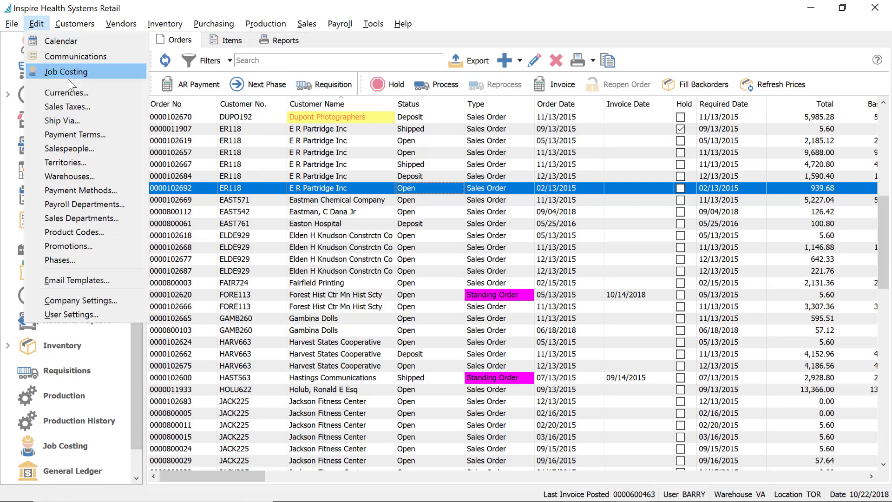
click(85, 230)
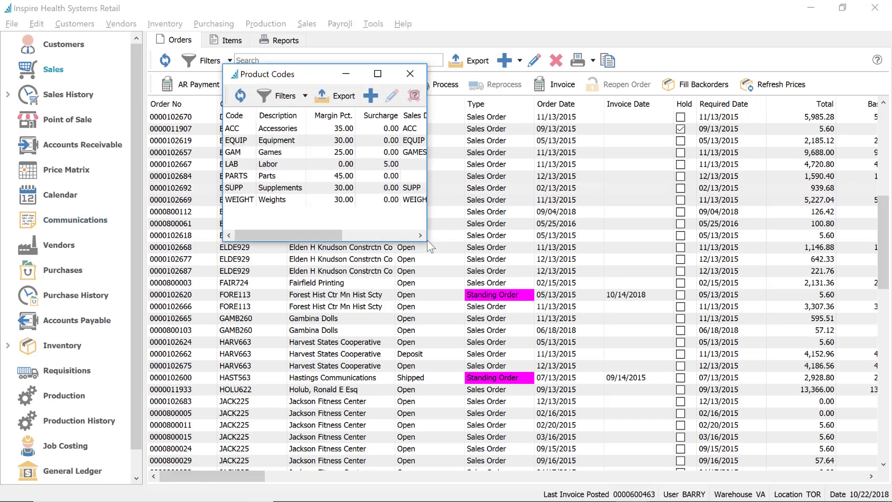
drag(447, 242, 640, 242)
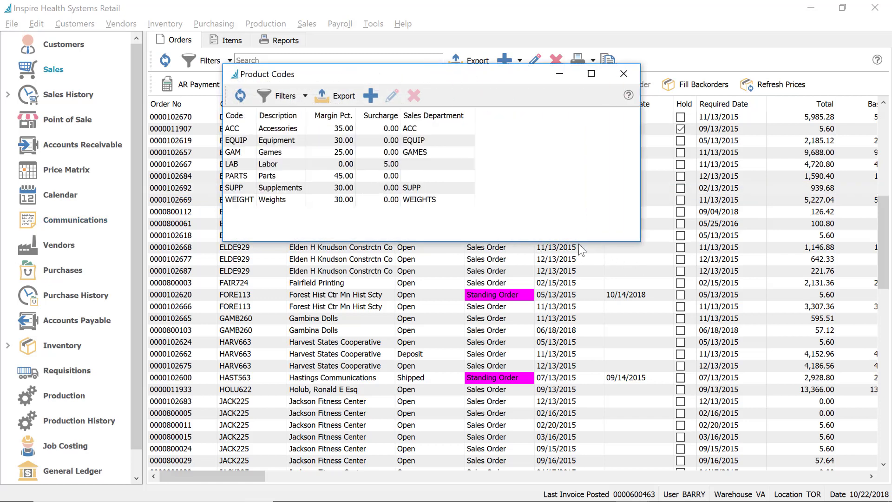
click(384, 164)
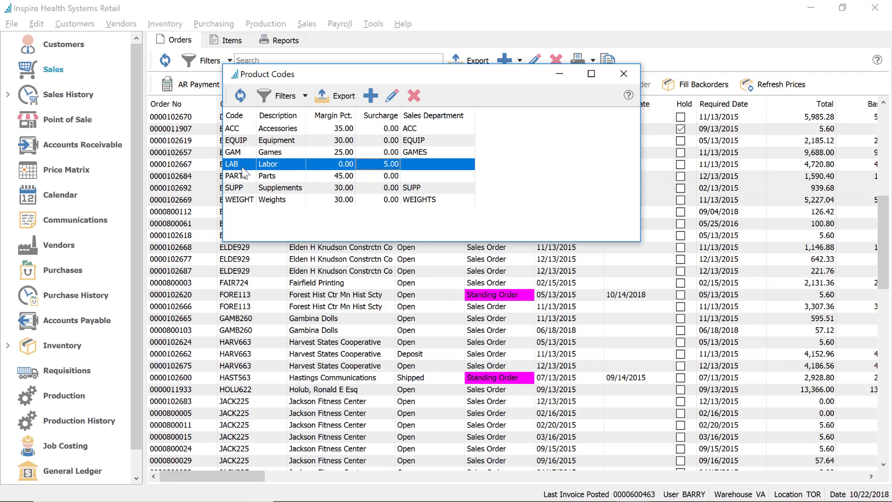
click(263, 131)
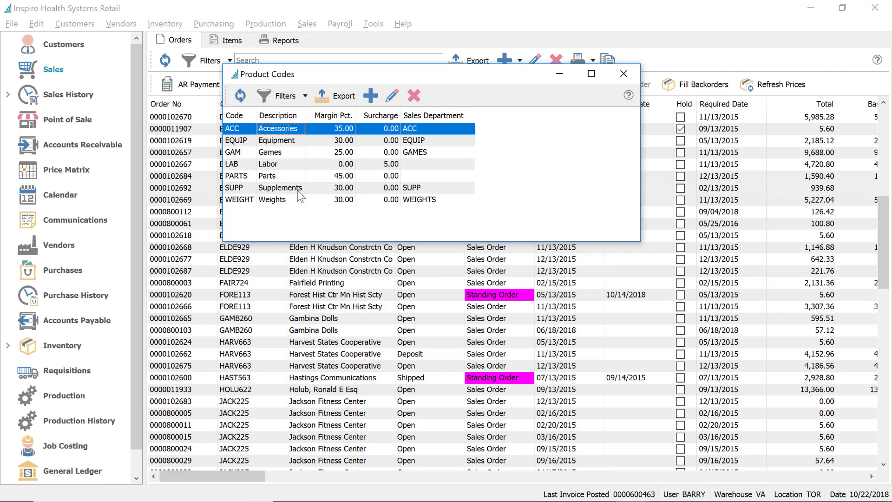
double_click(332, 164)
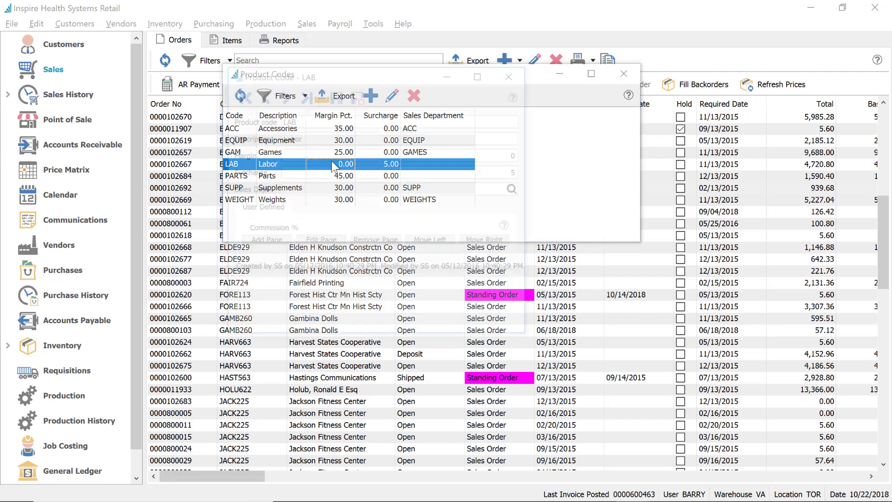
click(441, 173)
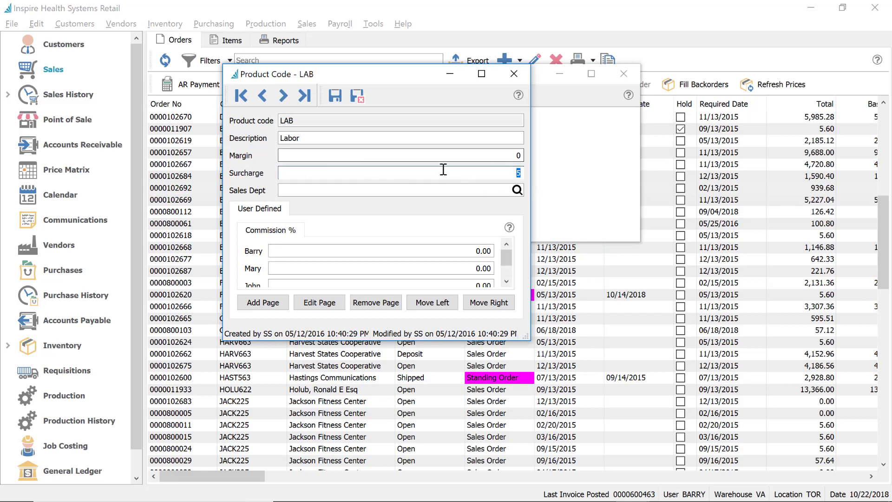
click(513, 74)
click(624, 74)
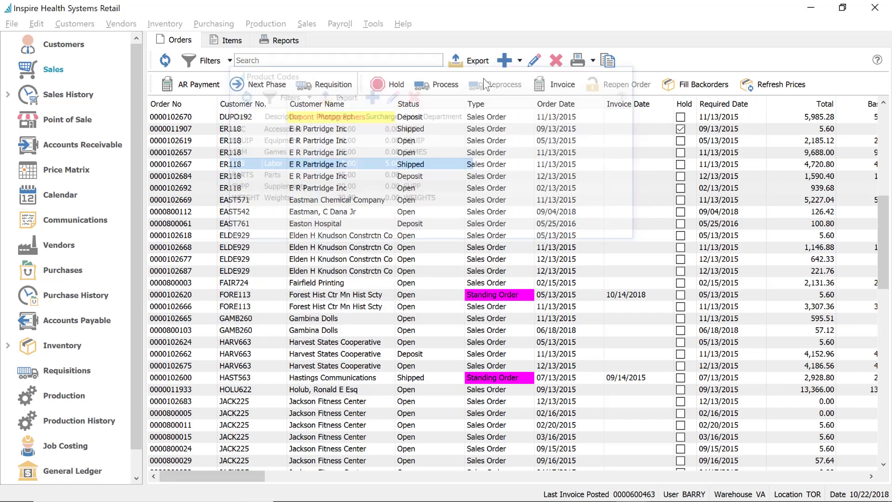
click(191, 141)
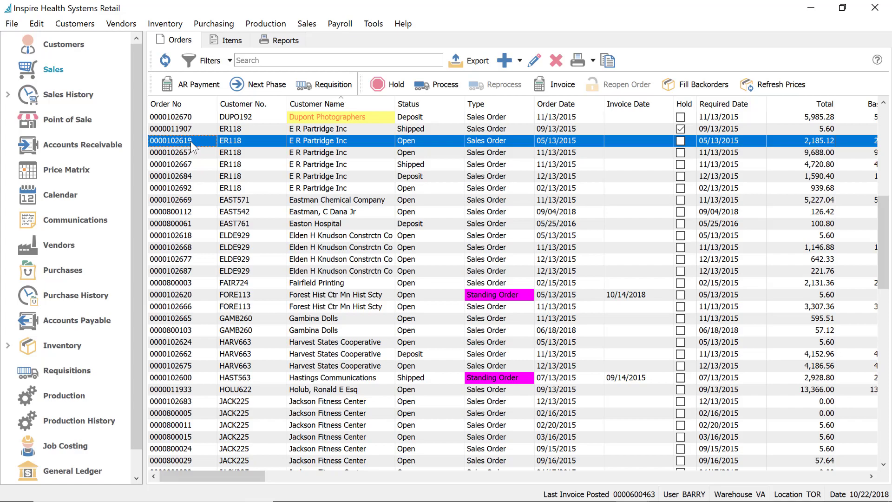
double_click(191, 146)
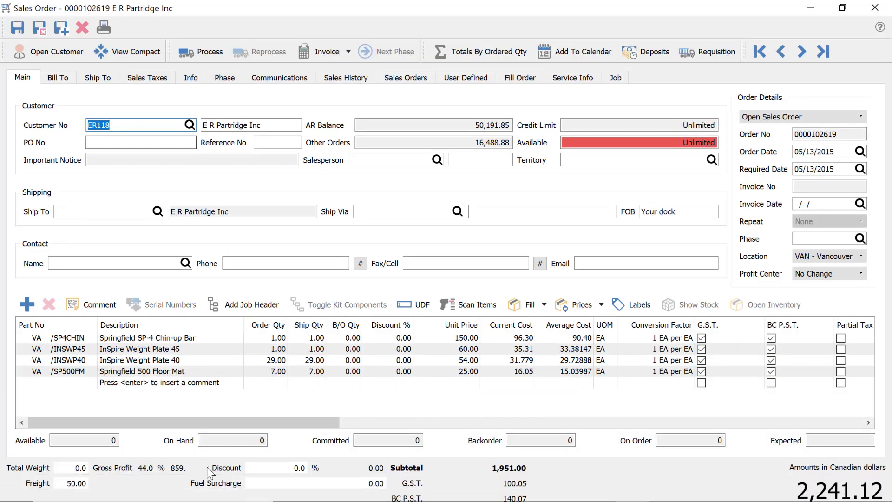
click(314, 484)
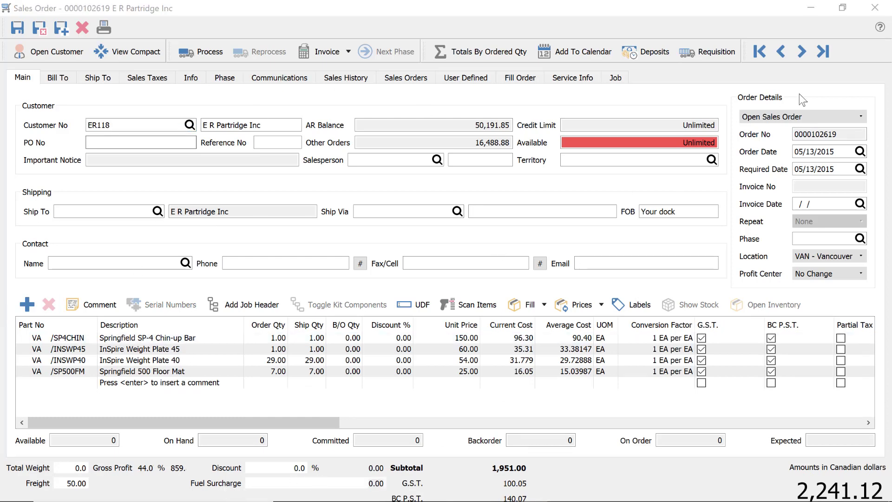
click(875, 8)
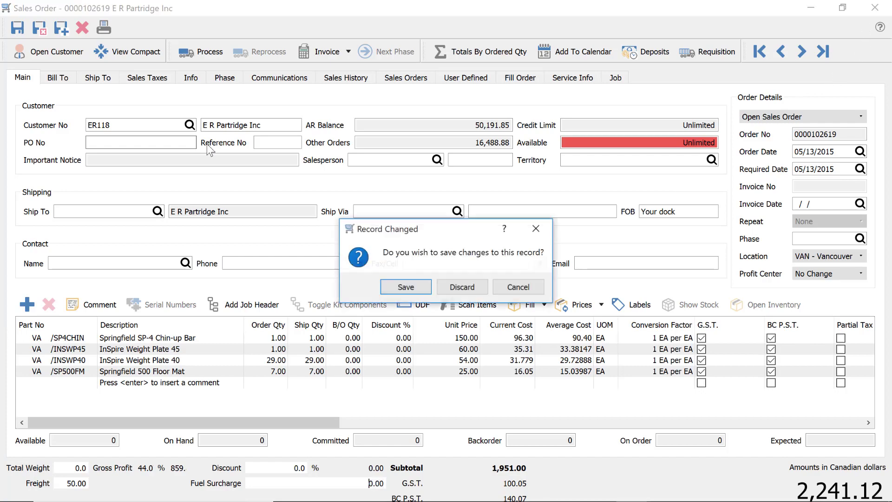
click(462, 286)
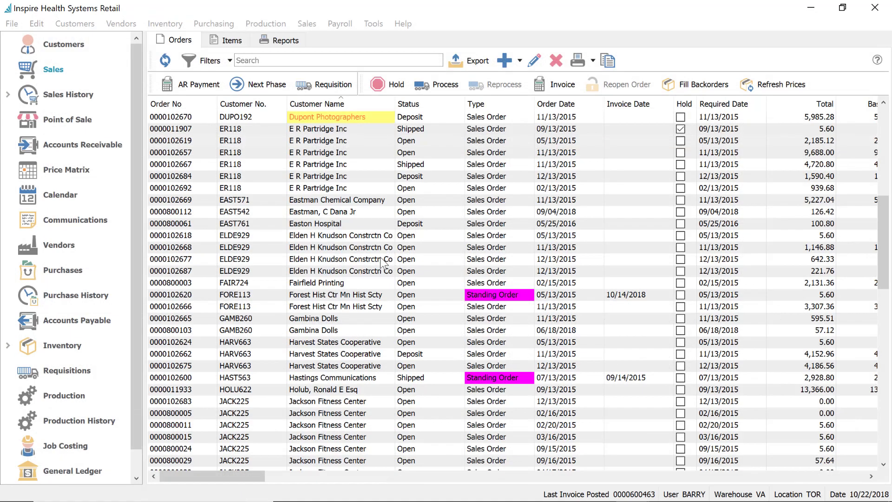
Trim the extra exclamation marks from the Sales Orders Price Check Warning to 'Sell Price Too Low!'
click(38, 26)
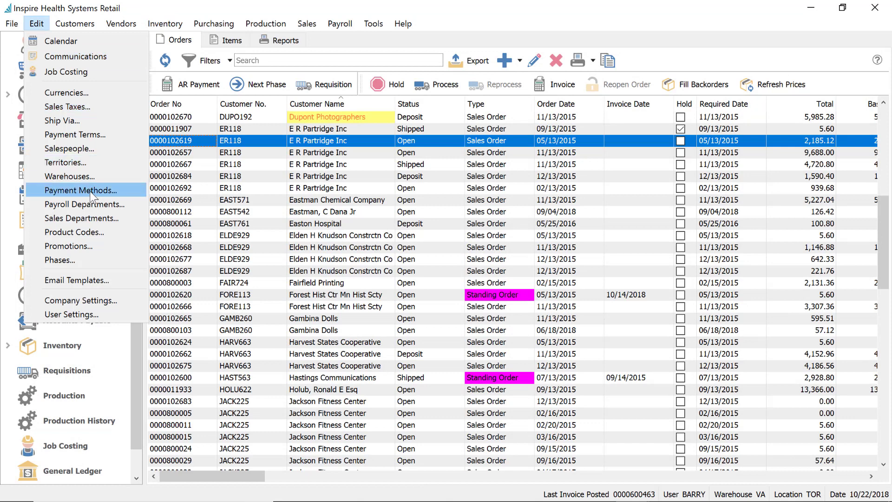
key(Escape)
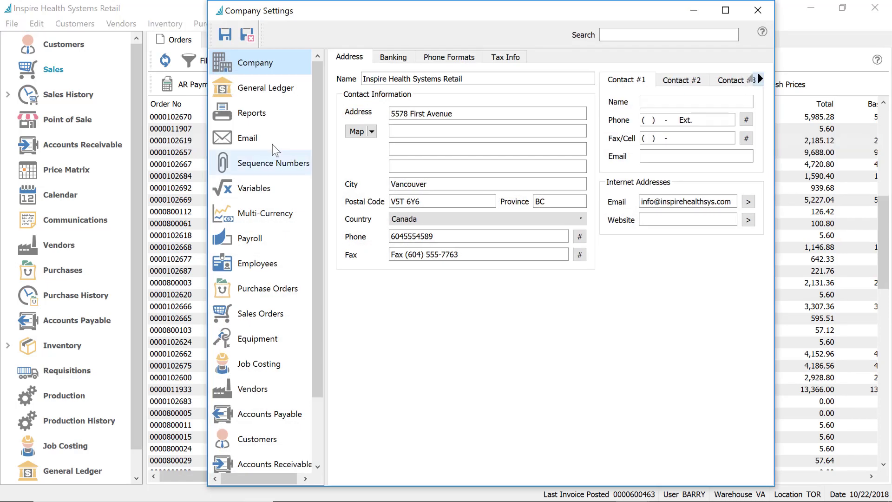
click(263, 315)
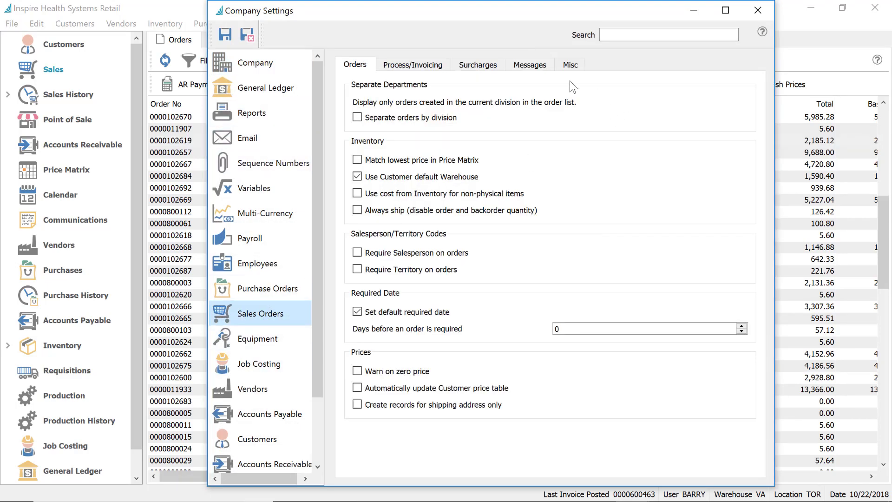
click(542, 66)
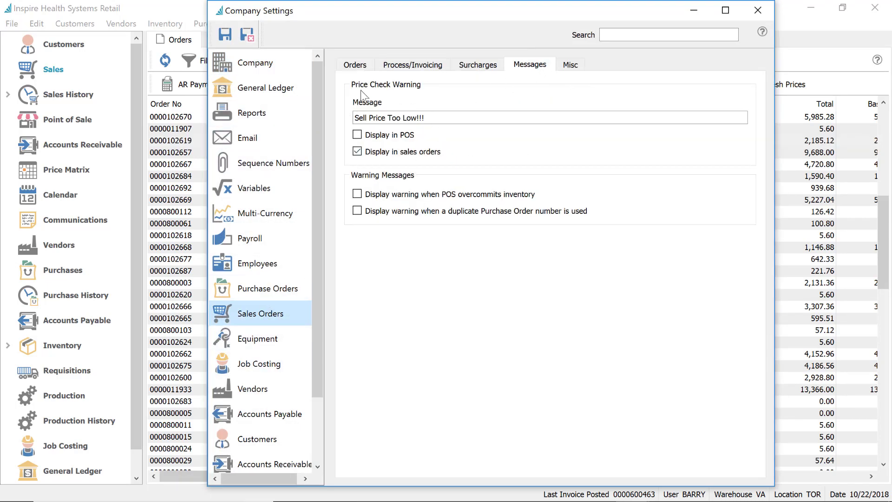
click(457, 120)
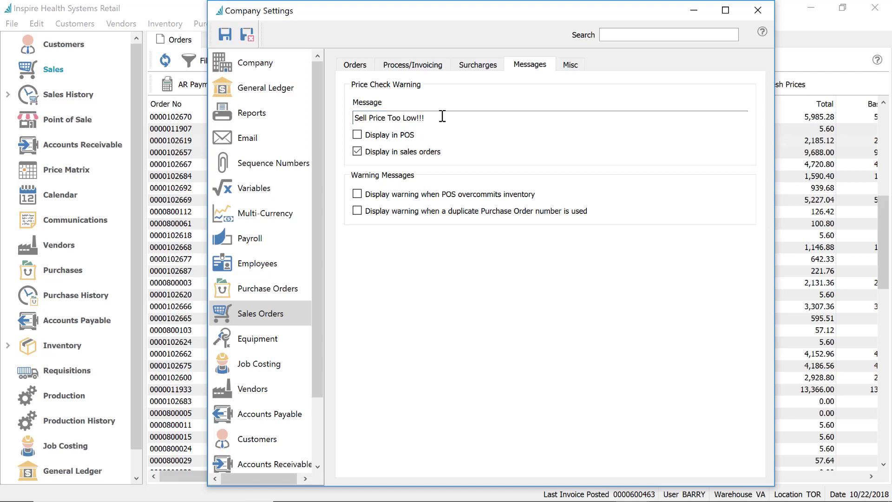
key(BackSpace)
key(BackSpace)
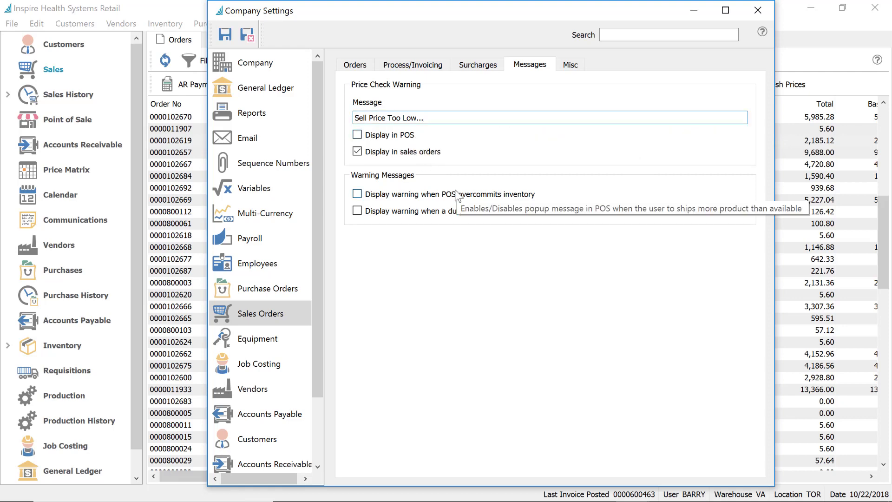
Toggle Display in POS on and off, then close Company Settings discarding unsaved changes
click(380, 136)
click(381, 137)
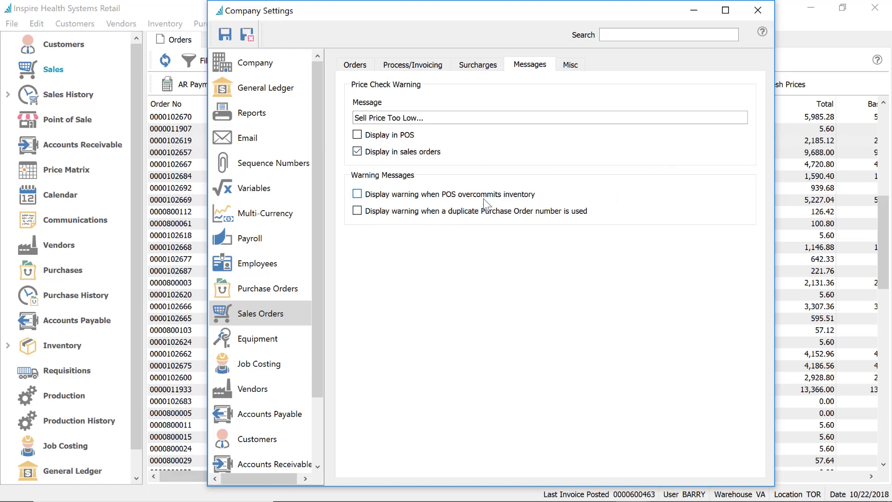
mouse_move(523, 196)
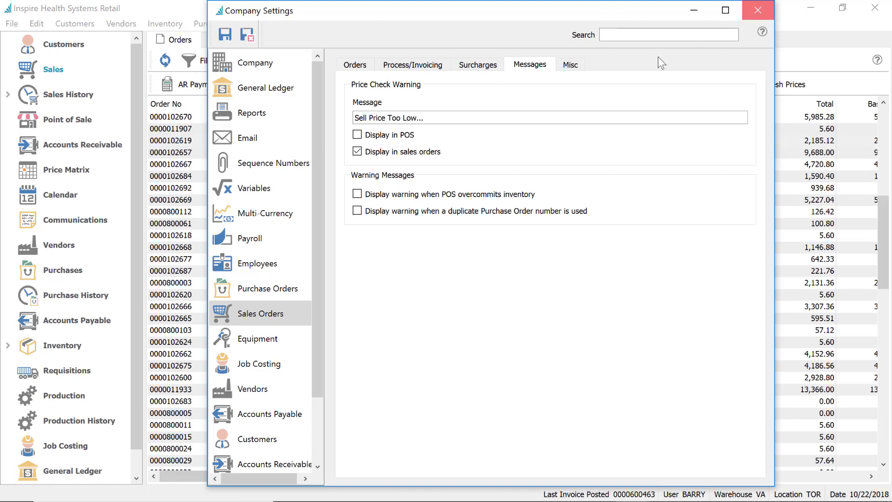
click(757, 10)
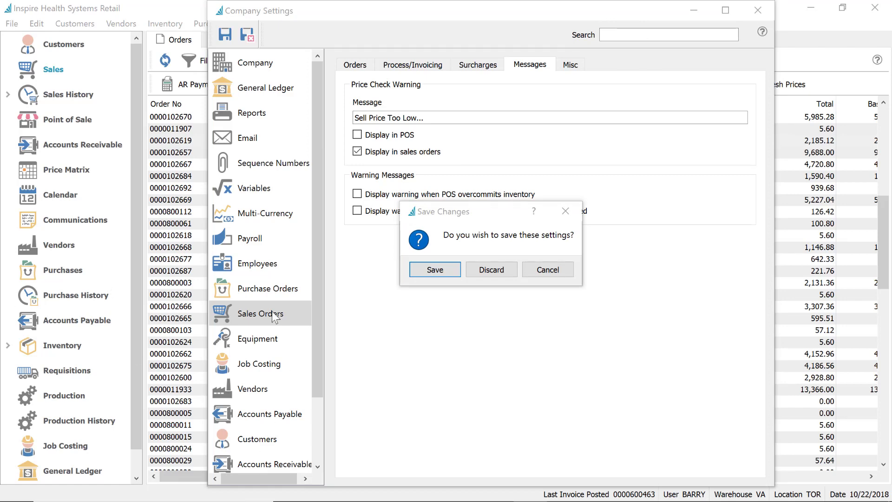
click(501, 271)
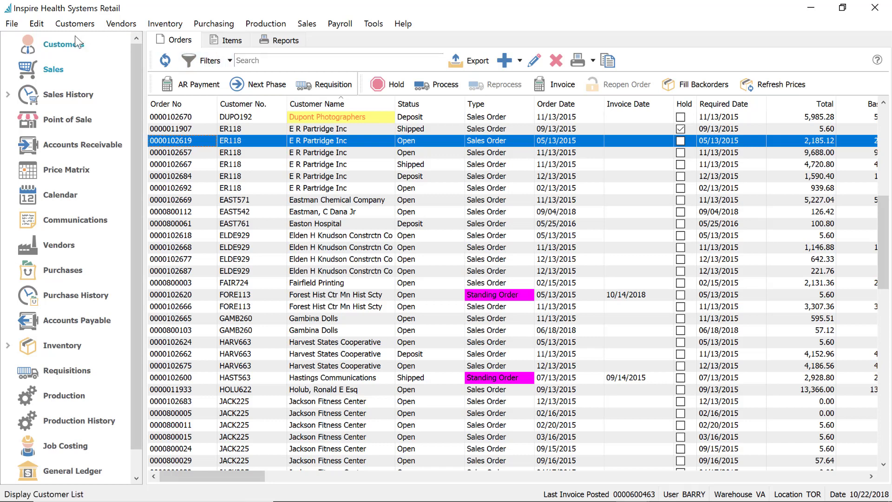
click(36, 23)
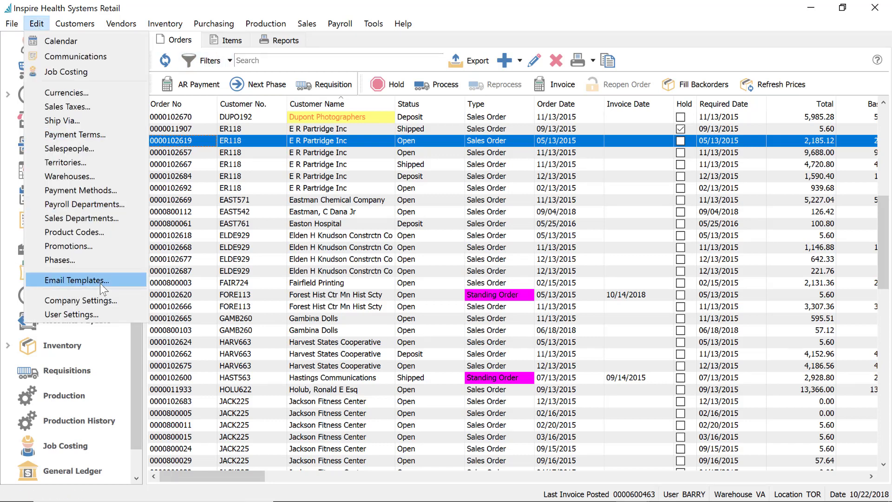
click(97, 297)
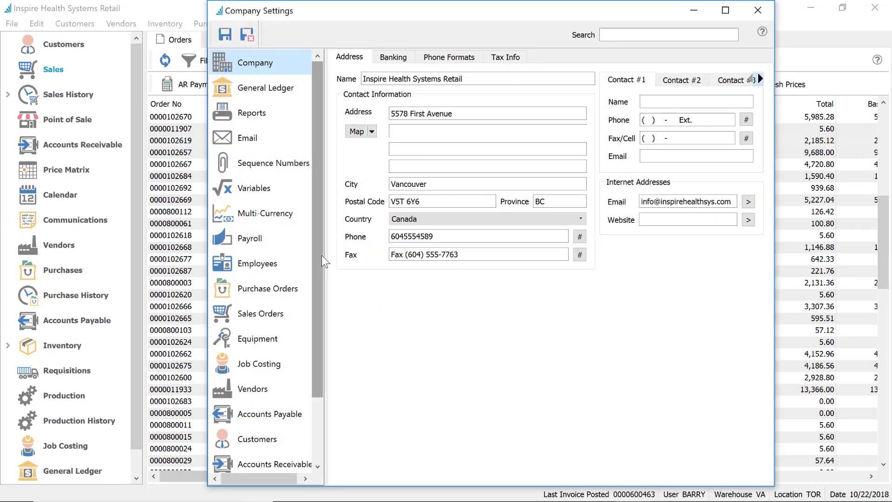
scroll(275, 331, down, 1)
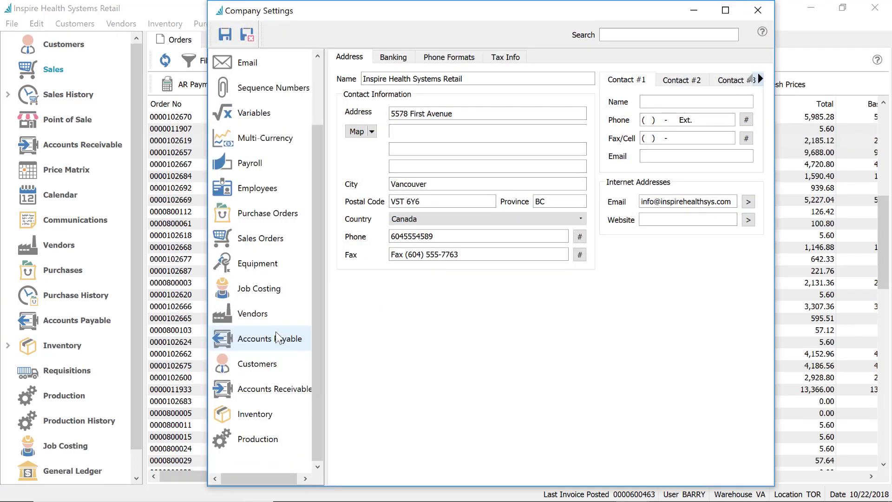
click(263, 415)
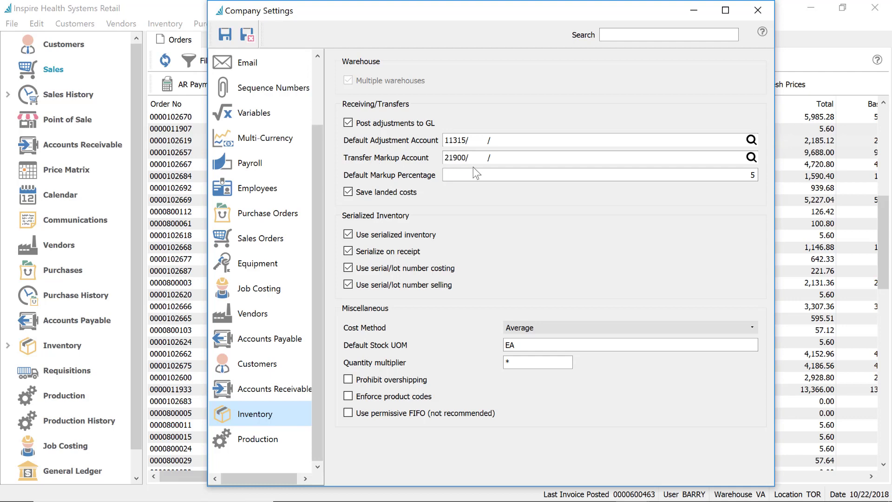
click(499, 159)
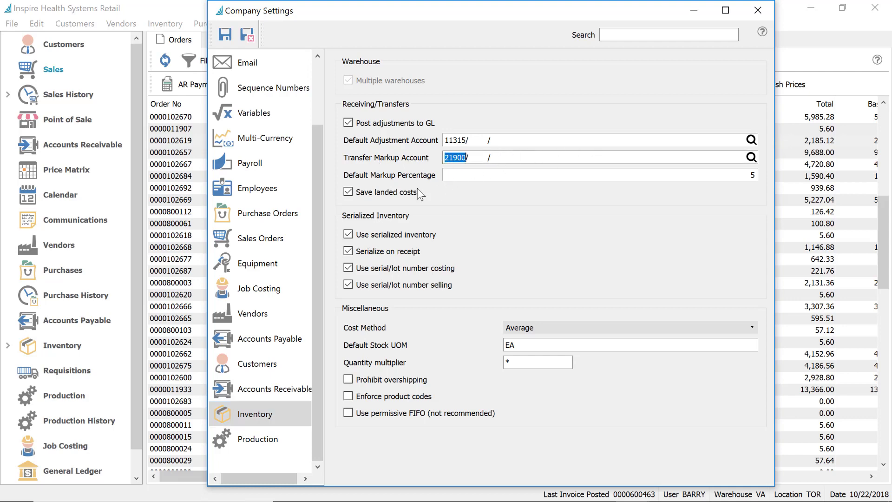
click(751, 176)
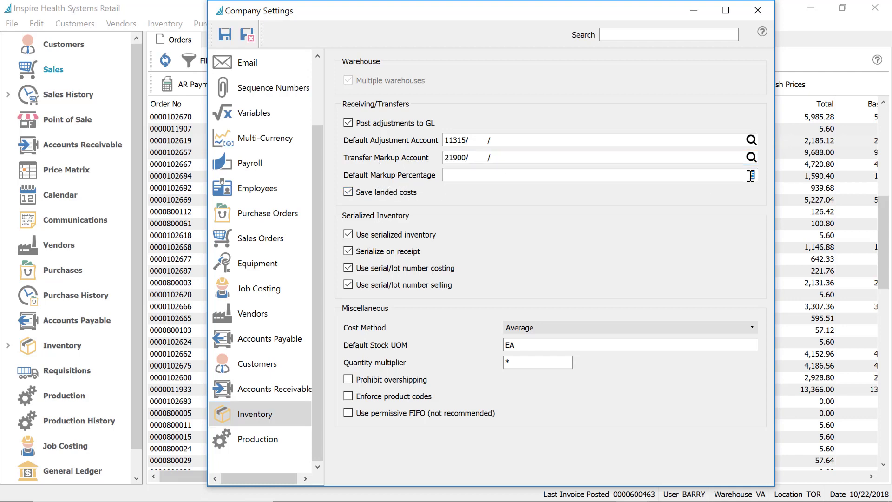
click(752, 157)
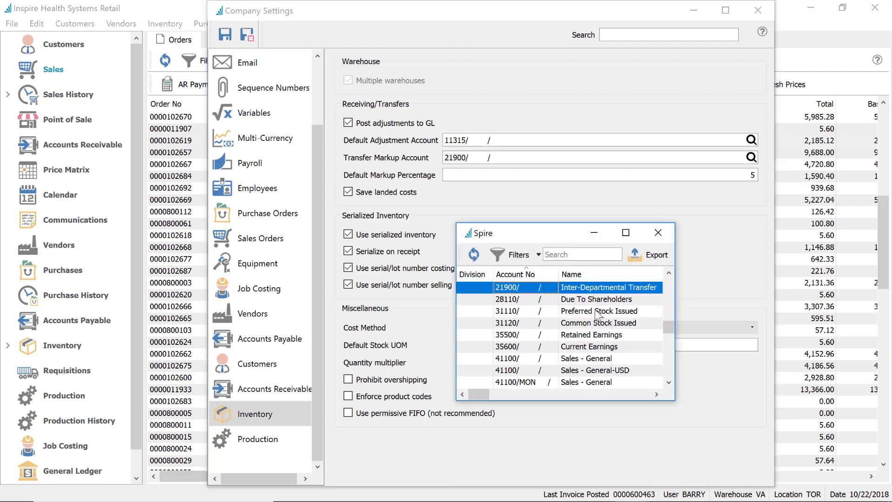
click(659, 232)
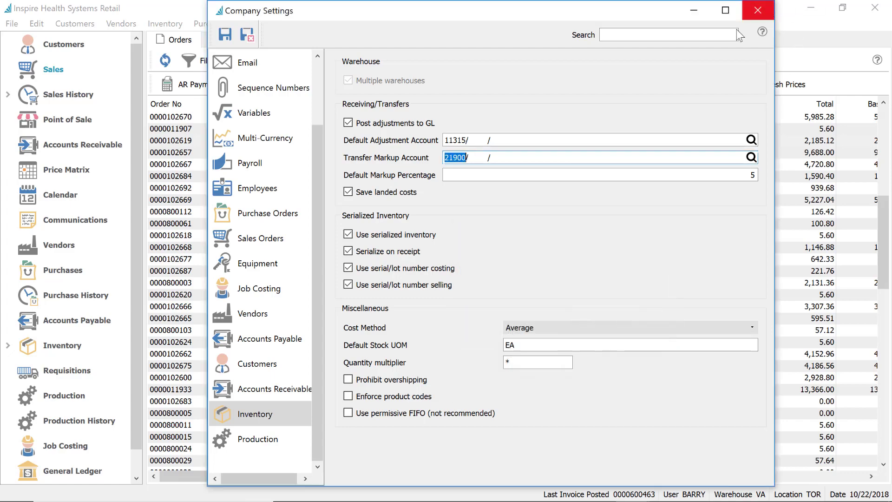
key(Tab)
click(758, 10)
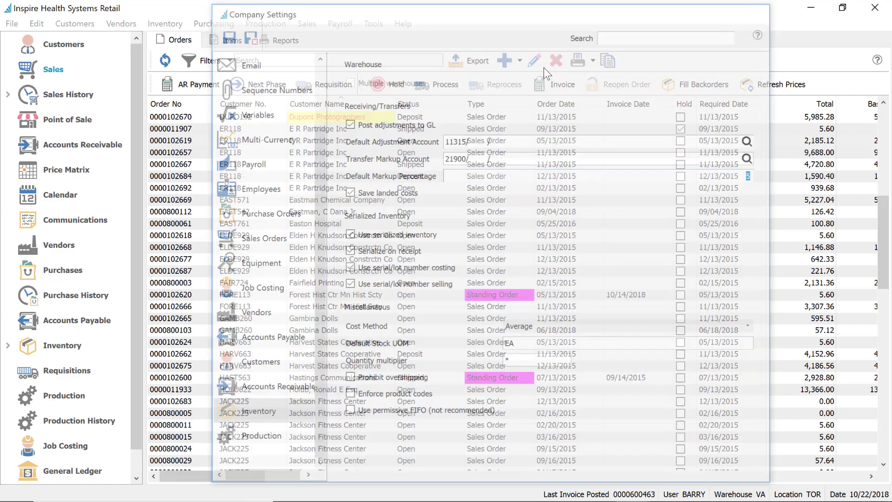
Open the Inventory list, select ALMONDS, BALPOD6.3 and BED, and start a Transfer
click(165, 23)
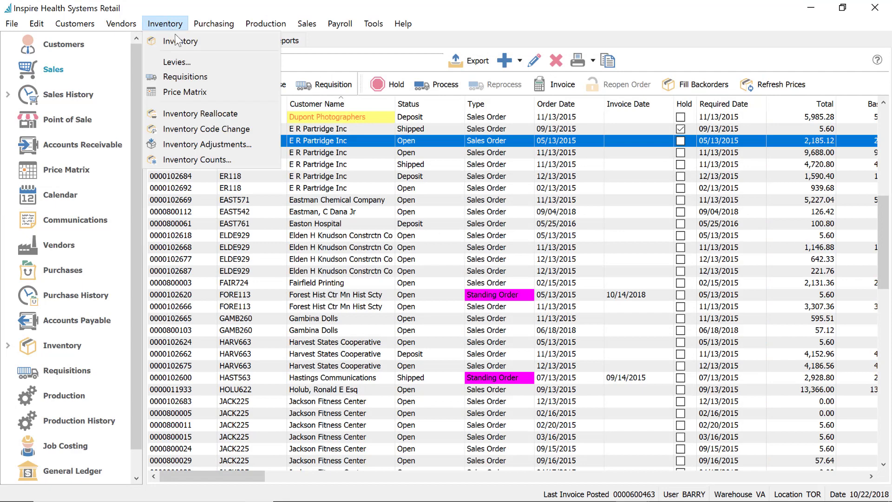
click(186, 42)
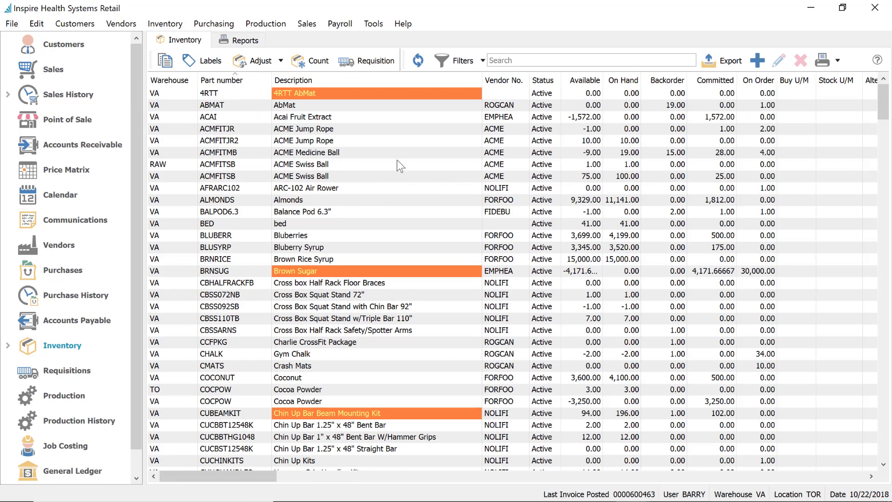
drag(396, 161, 396, 179)
drag(392, 196, 394, 224)
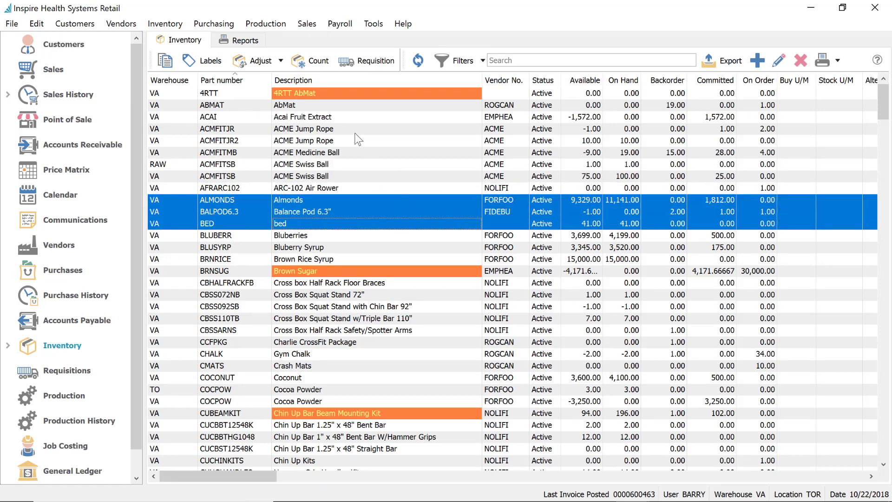
click(280, 60)
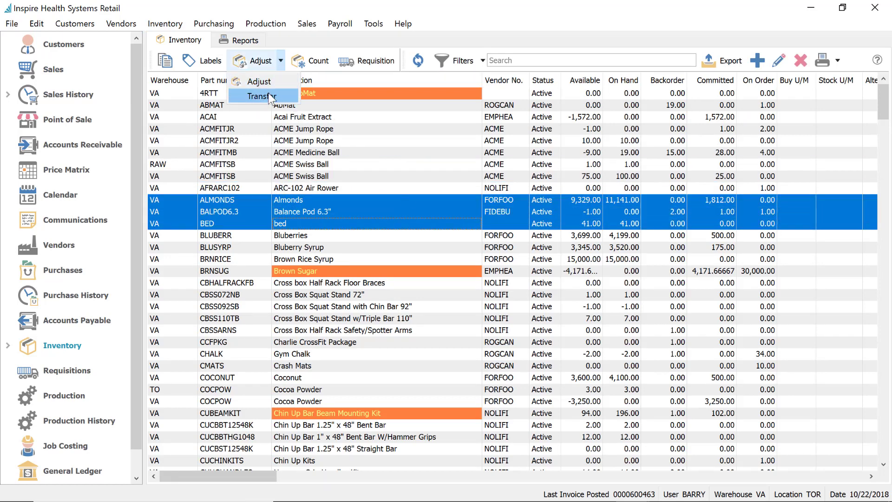
click(269, 96)
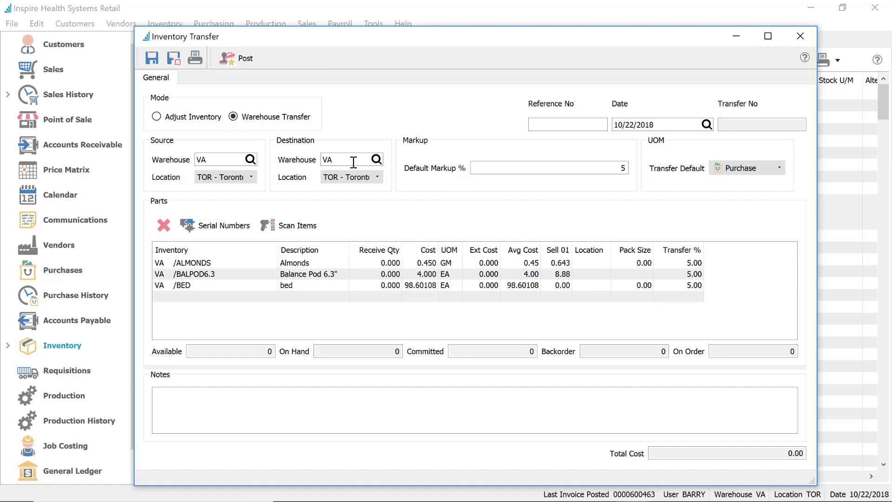
Set the transfer from Vancouver to warehouse TO at the Toronto location
click(376, 159)
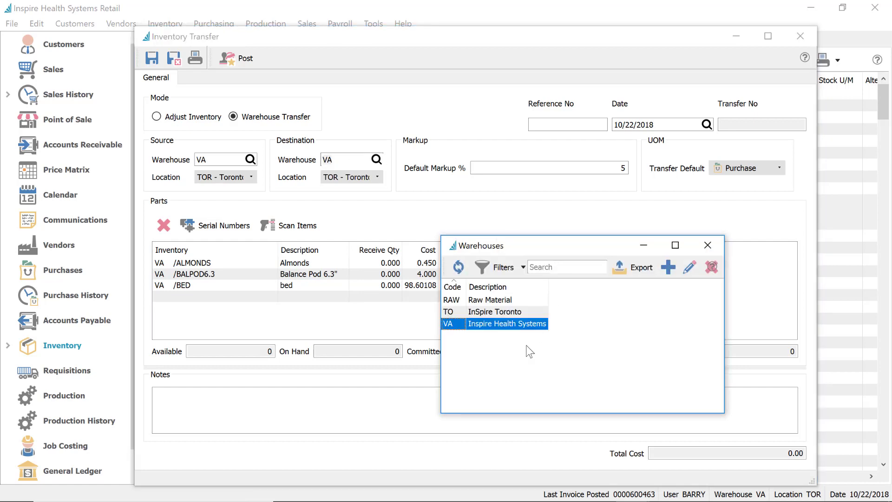
double_click(469, 316)
click(364, 177)
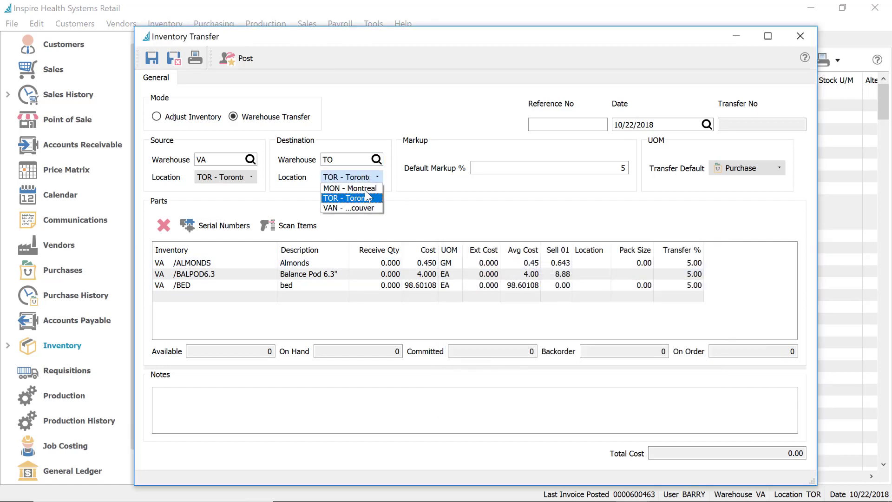
click(366, 208)
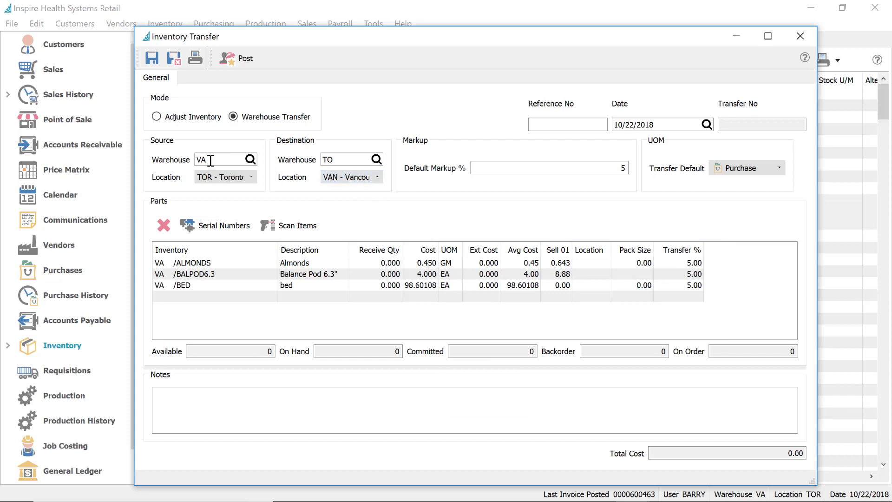
click(234, 182)
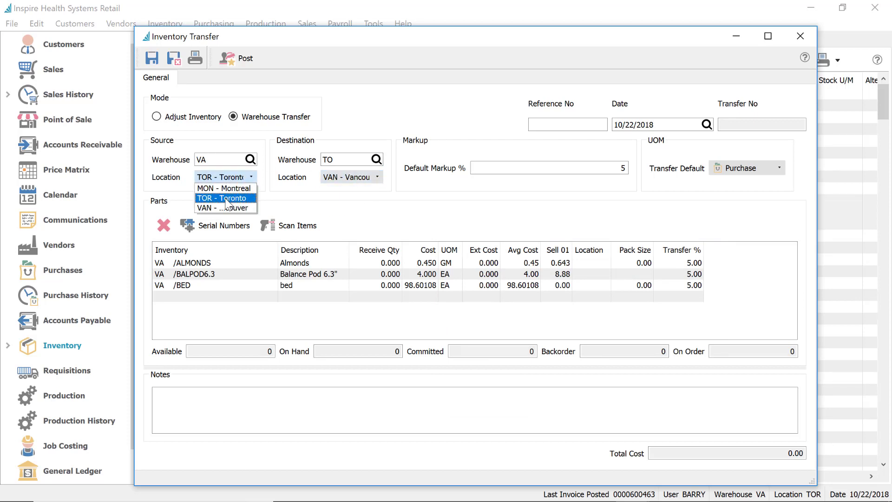
click(221, 206)
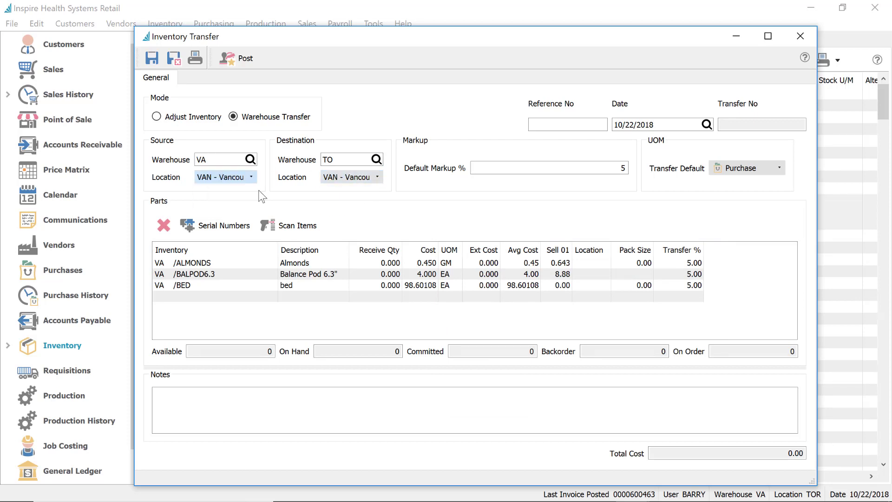
click(354, 177)
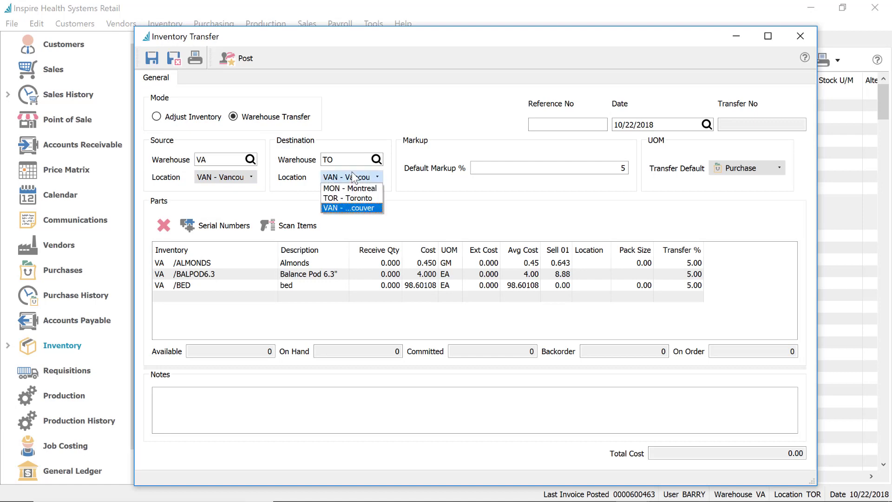
click(359, 197)
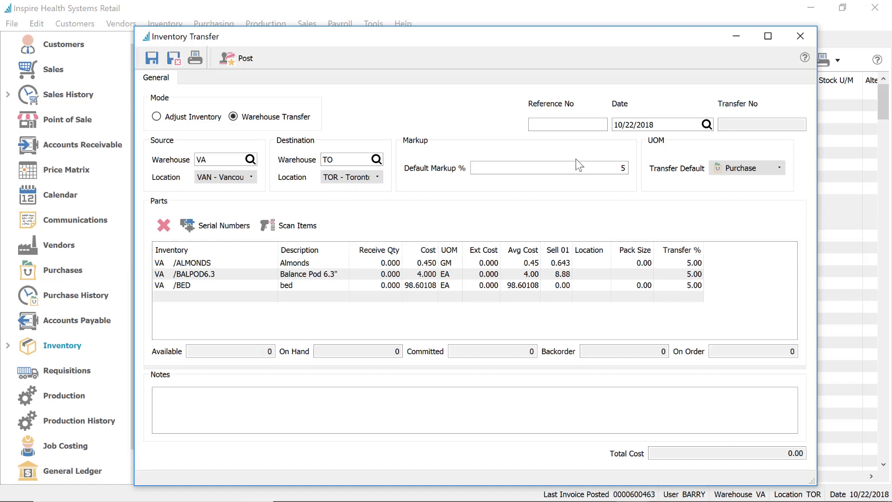
click(619, 167)
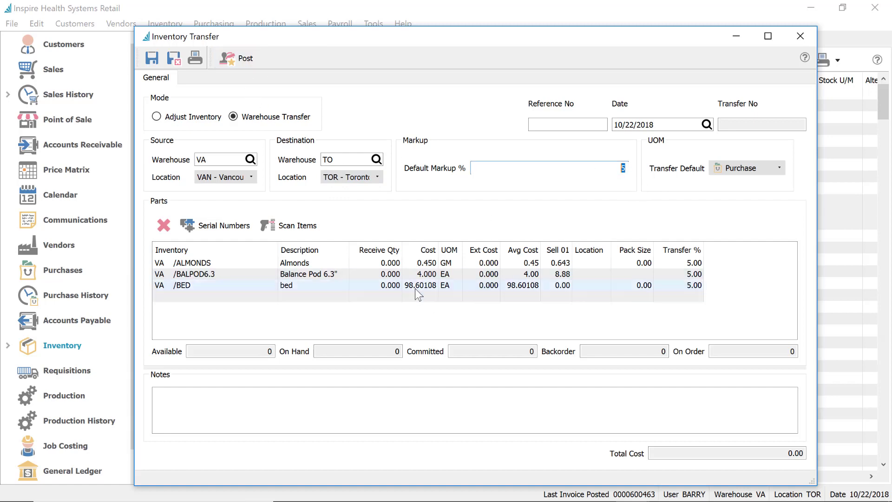
Enter receive quantities 1, 10 and 1, then close the transfer and discard it unsaved
click(381, 263)
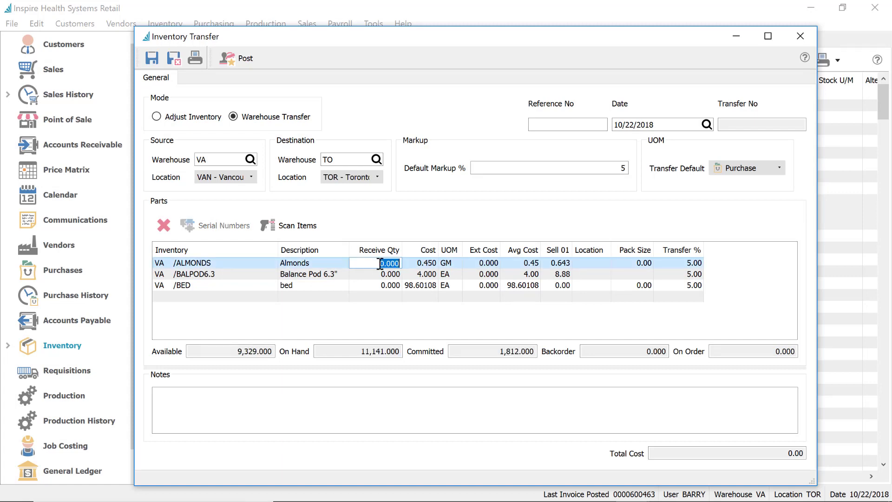
text(1)
click(385, 284)
text(1)
click(382, 274)
text(10)
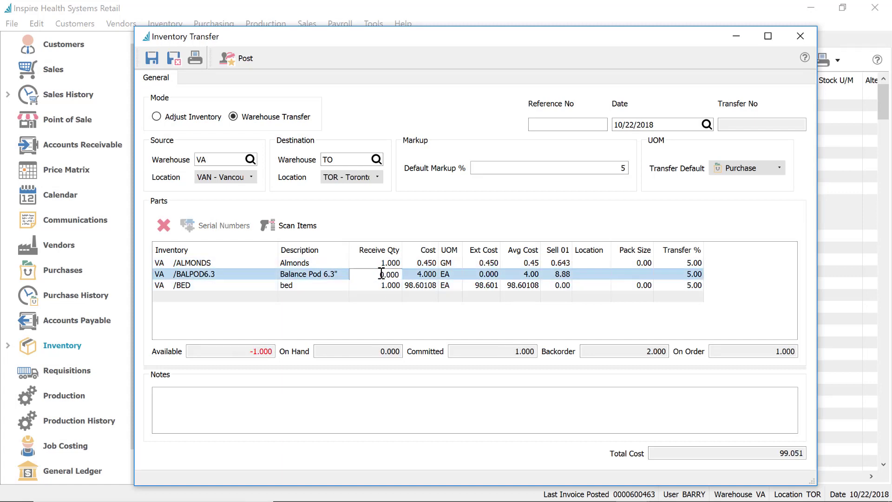
click(406, 286)
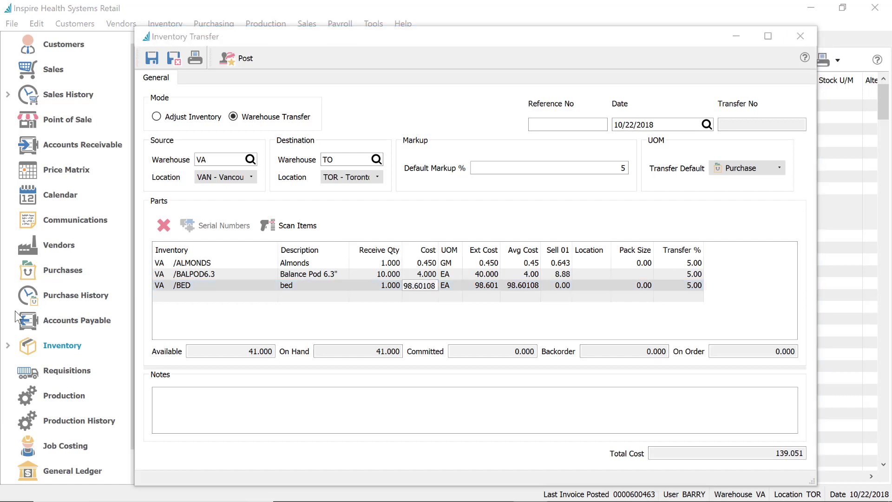
click(800, 36)
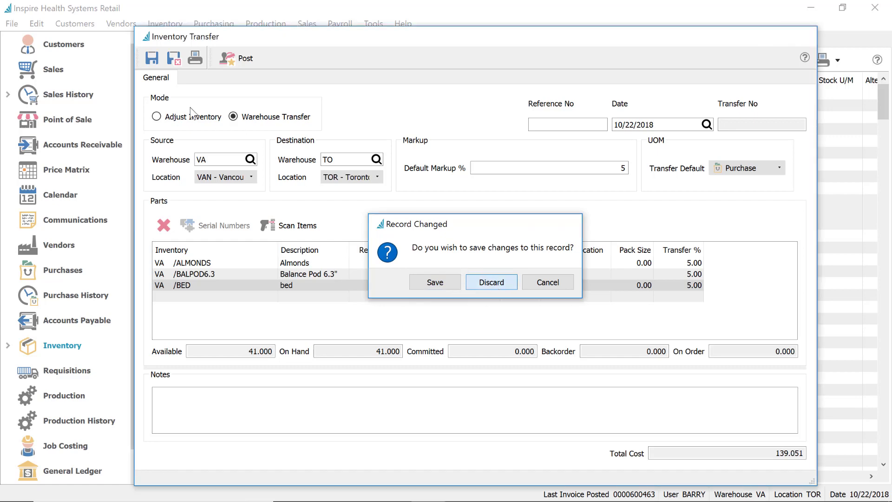
click(498, 283)
click(33, 21)
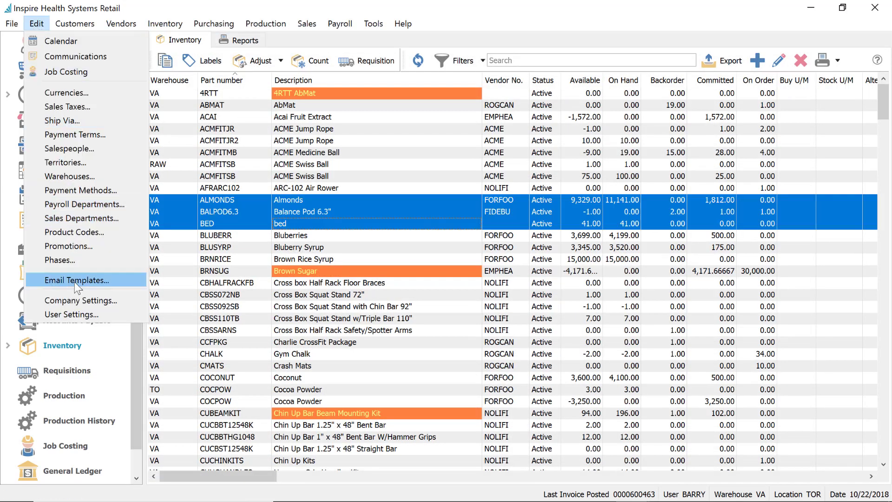
click(79, 300)
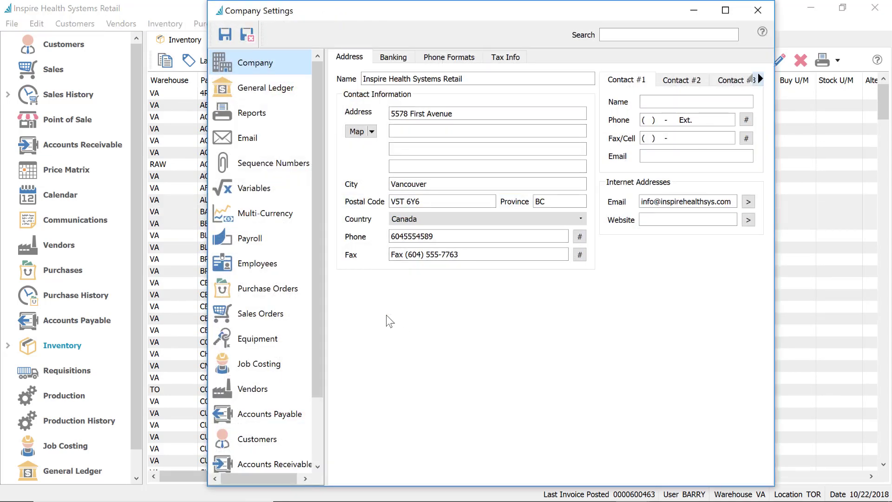
scroll(269, 410, down, 1)
click(269, 411)
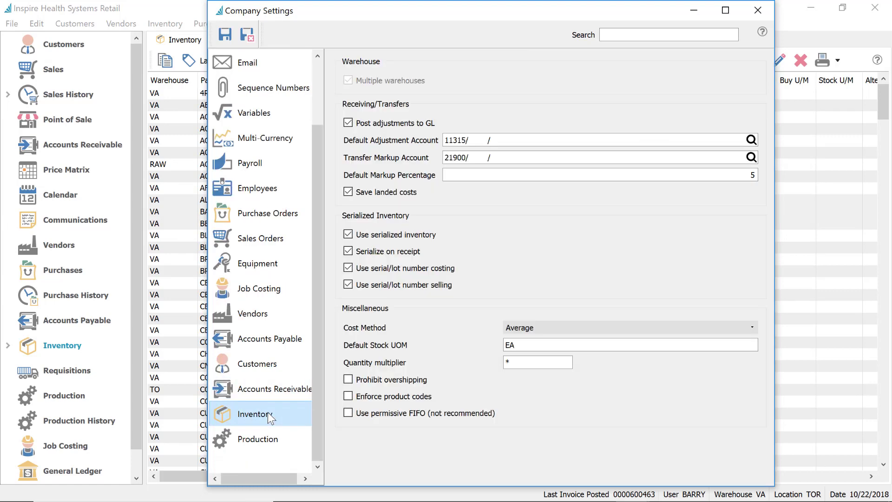
click(392, 195)
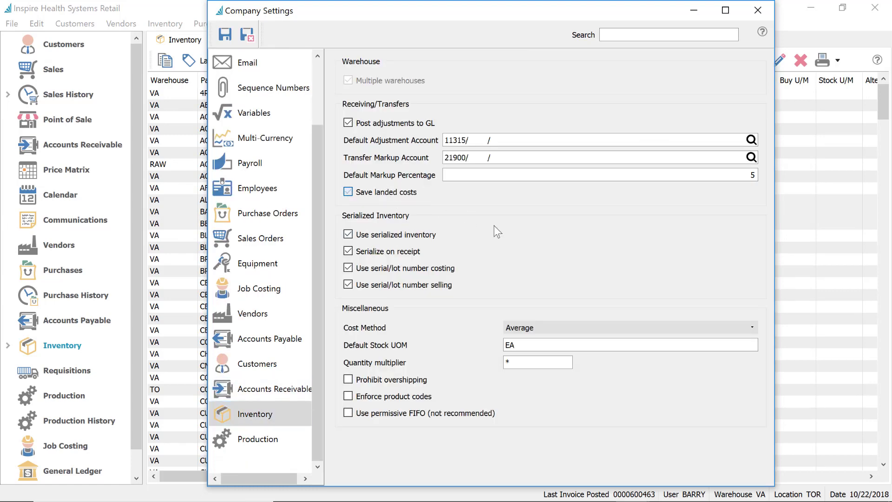
click(758, 10)
click(486, 273)
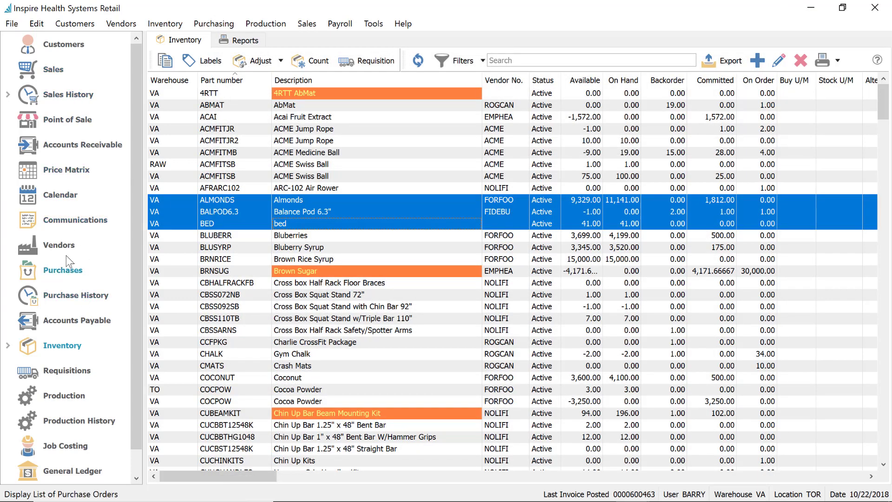
click(60, 346)
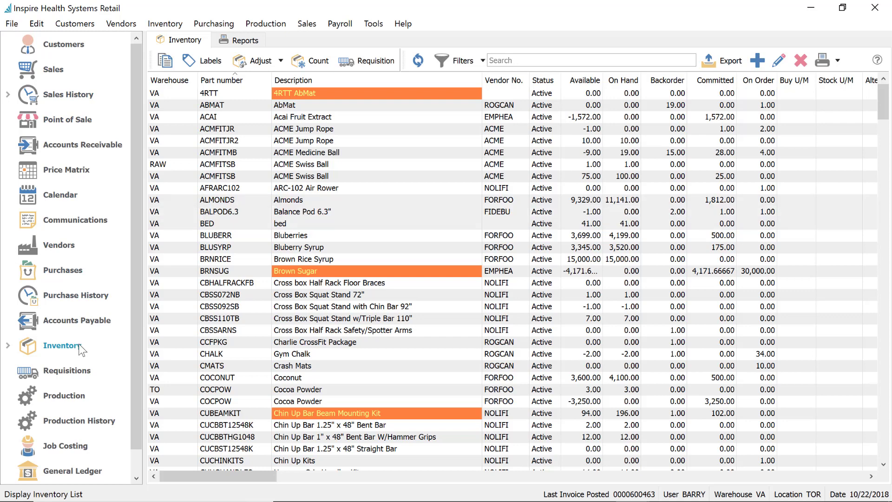
click(222, 96)
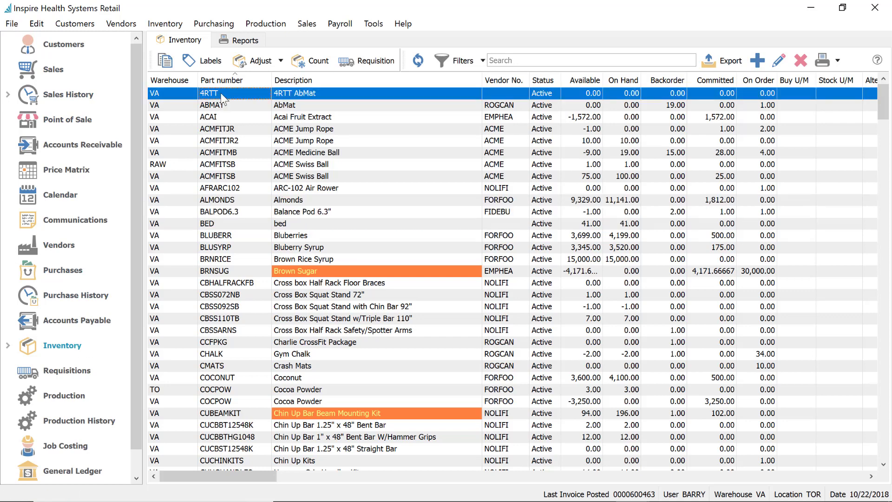
click(228, 224)
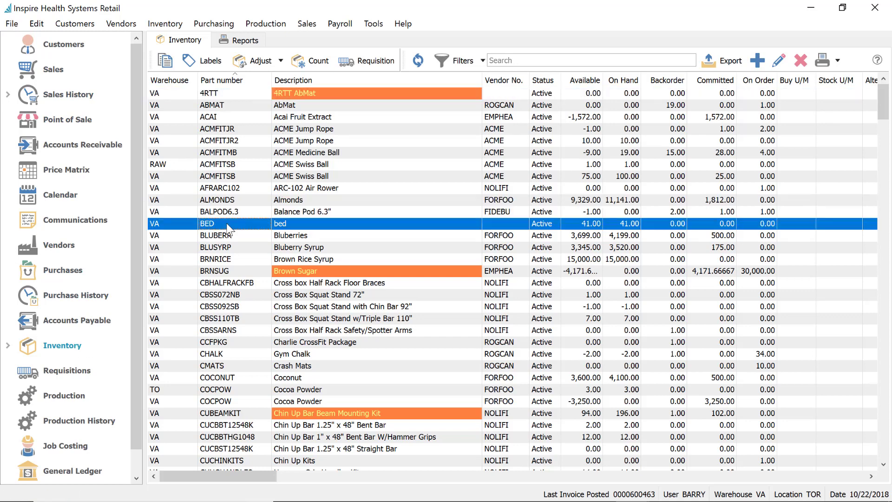
double_click(228, 224)
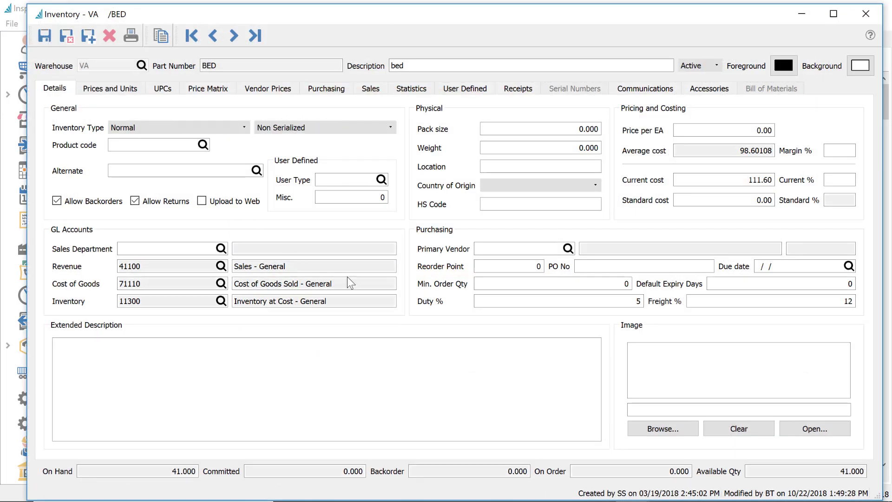
click(540, 299)
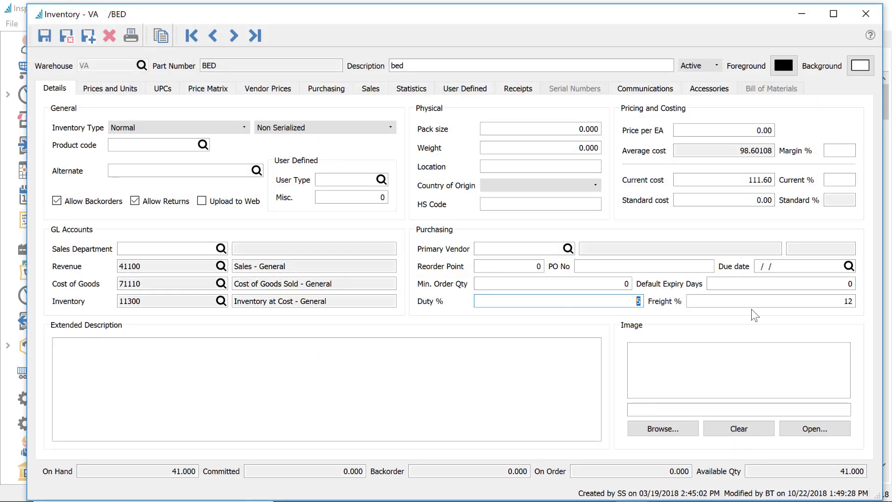
click(817, 302)
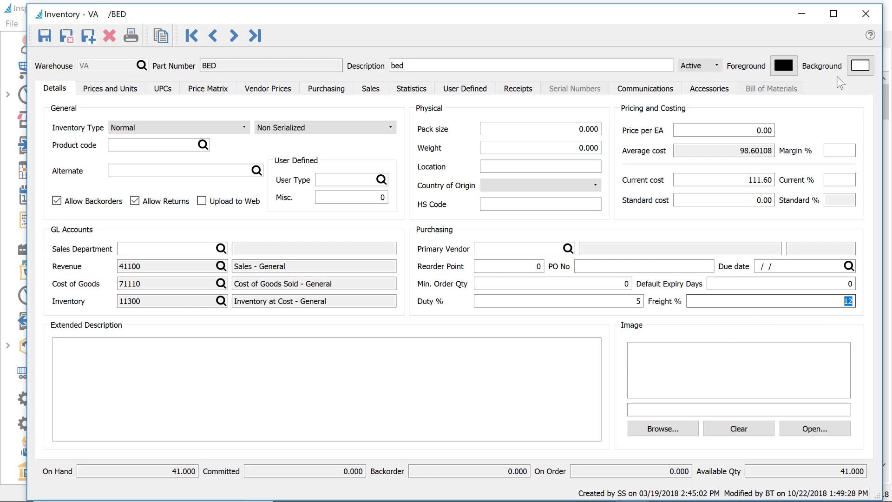
click(866, 14)
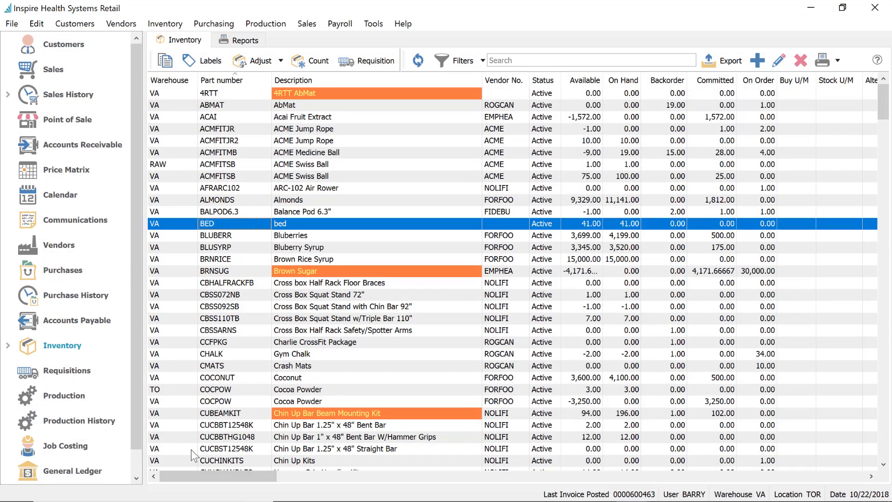
click(79, 275)
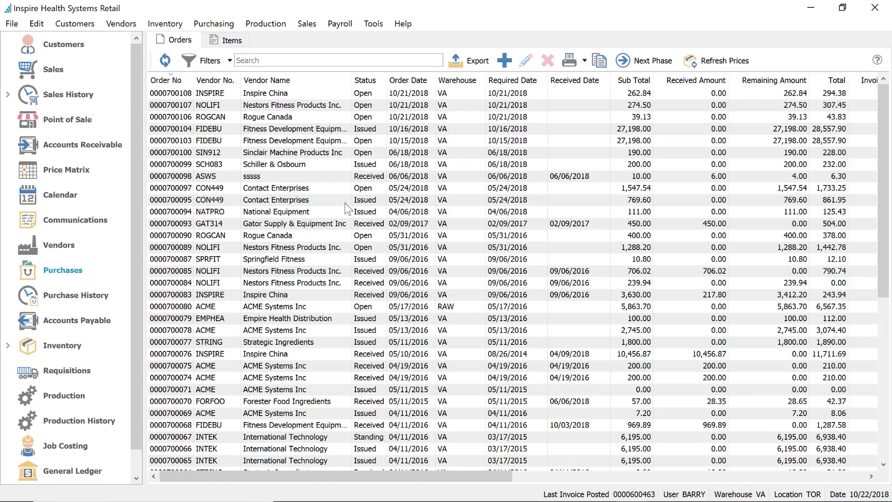
click(345, 200)
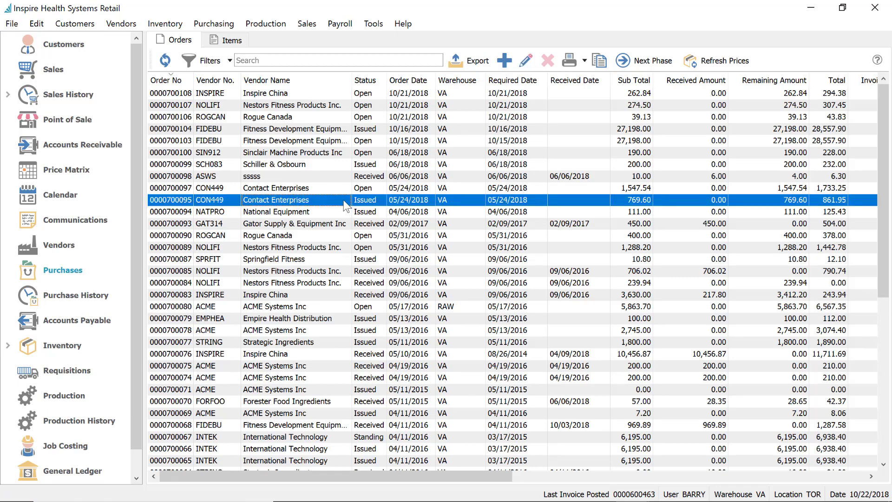
double_click(345, 201)
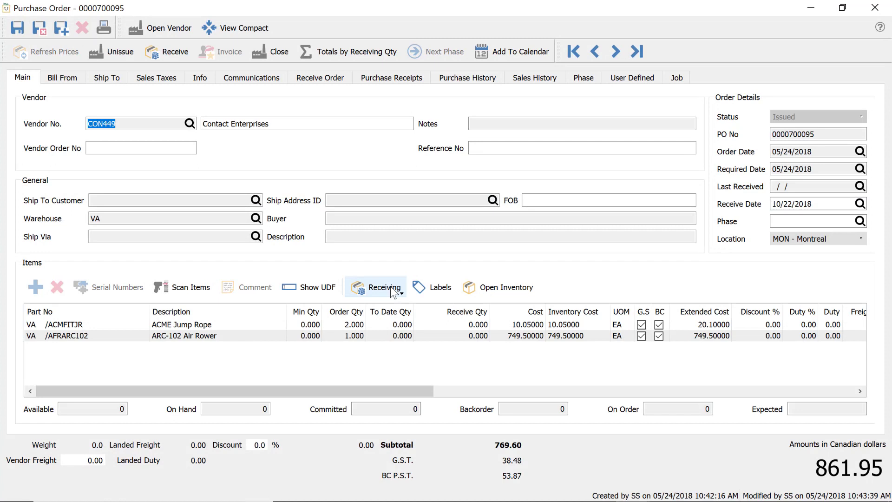
click(391, 286)
click(386, 303)
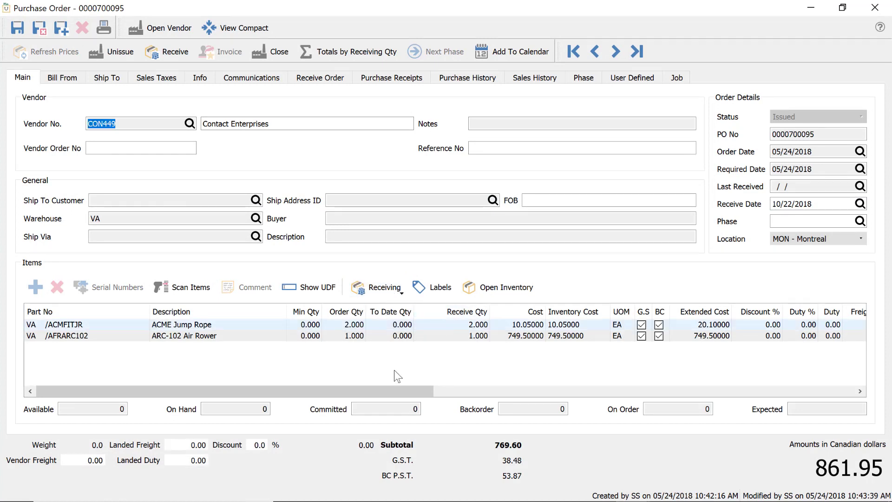
Set duty to 3% on the jump rope line and 6% on the air rower line
click(185, 446)
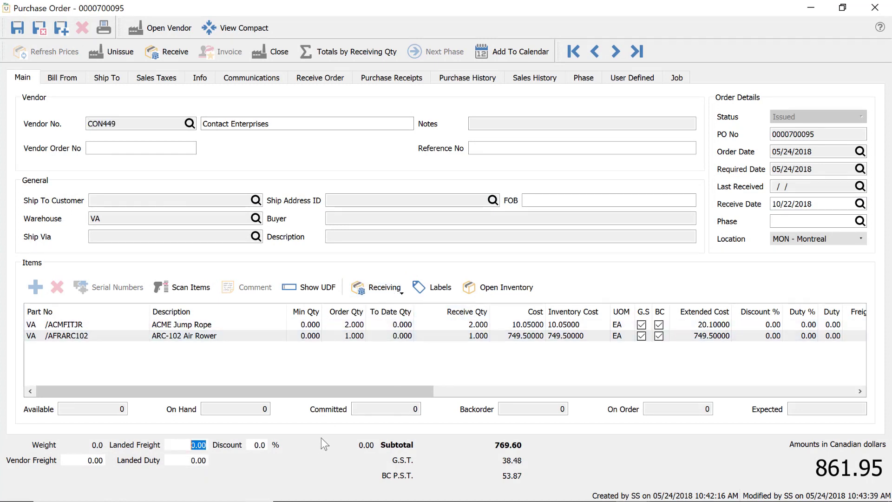
click(755, 325)
click(800, 324)
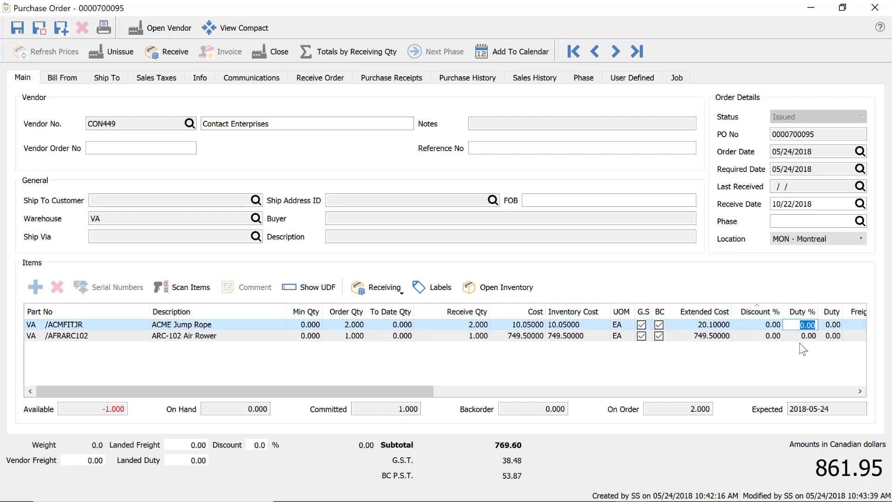
click(794, 336)
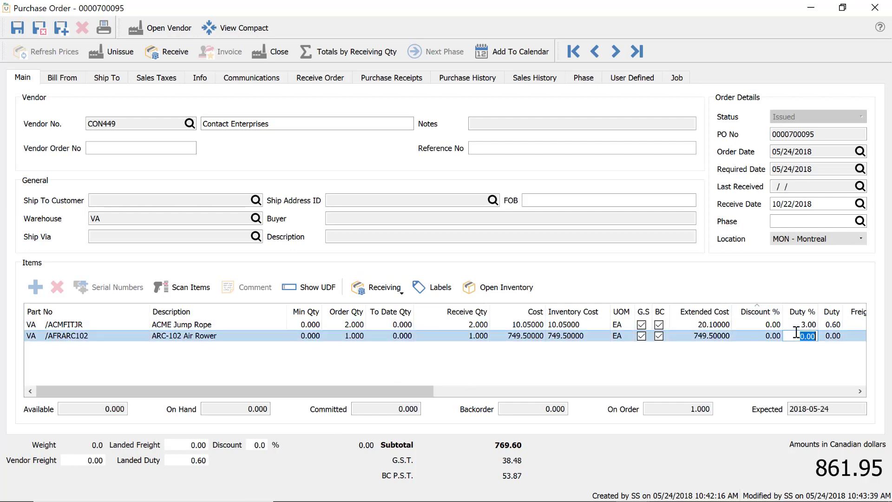
text(6)
key(Tab)
key(Tab)
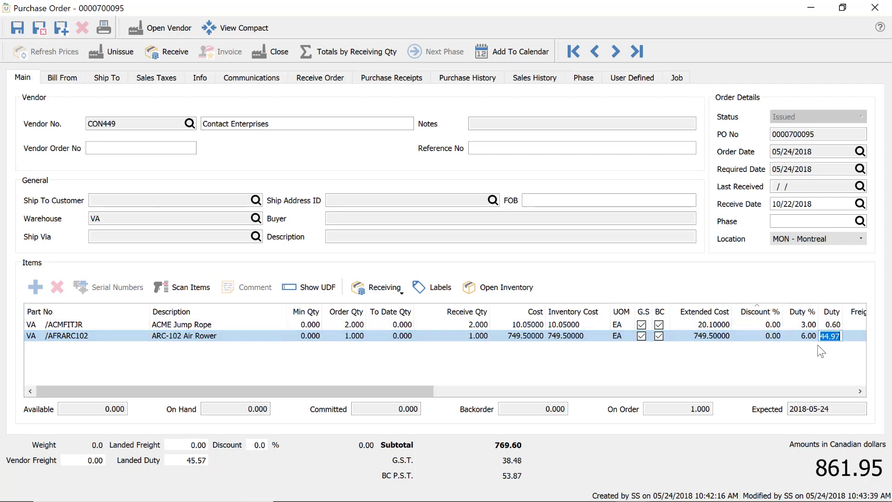
Set freight to 5% and 6% on the two lines, giving landed freight 45.98
click(826, 324)
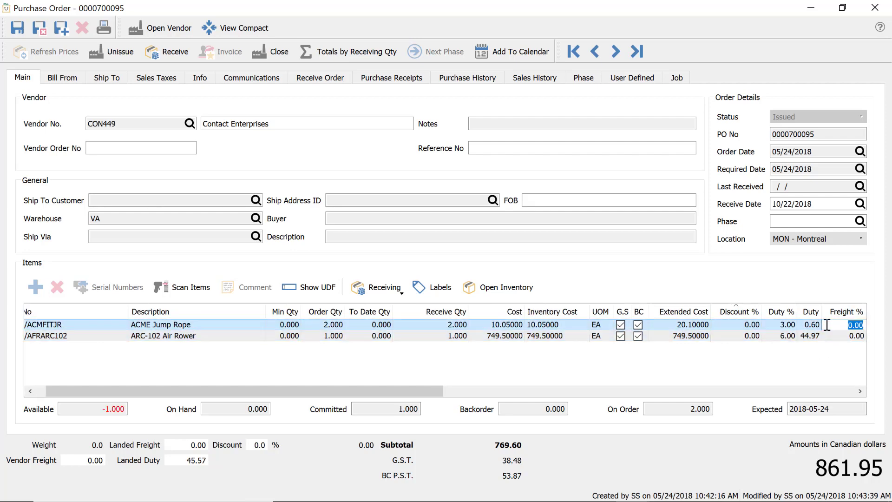
text(5)
click(827, 337)
text(6)
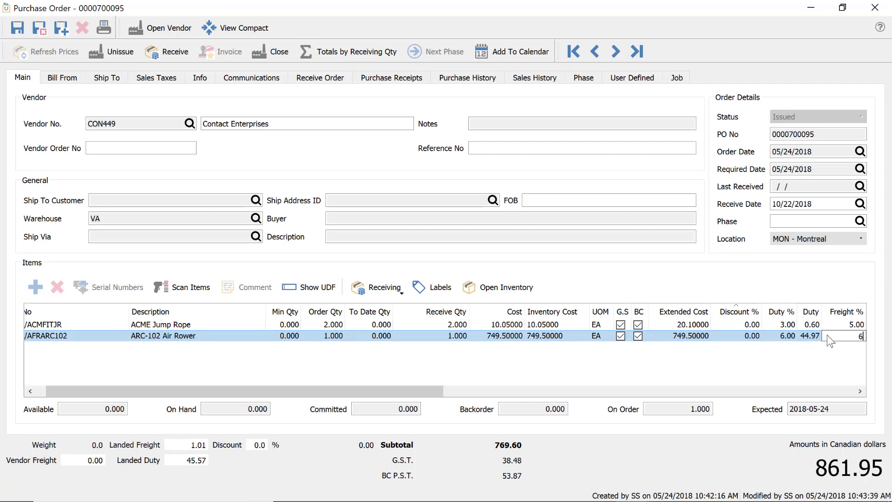
key(Tab)
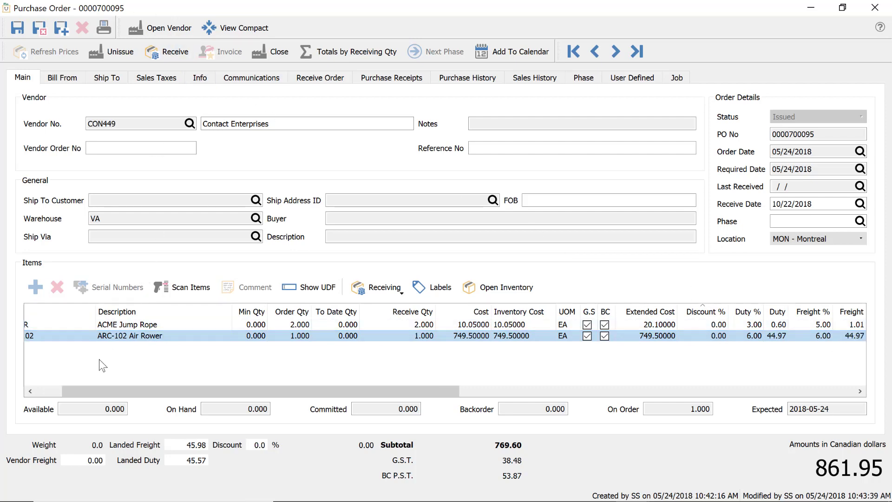
drag(73, 391, 48, 391)
click(96, 324)
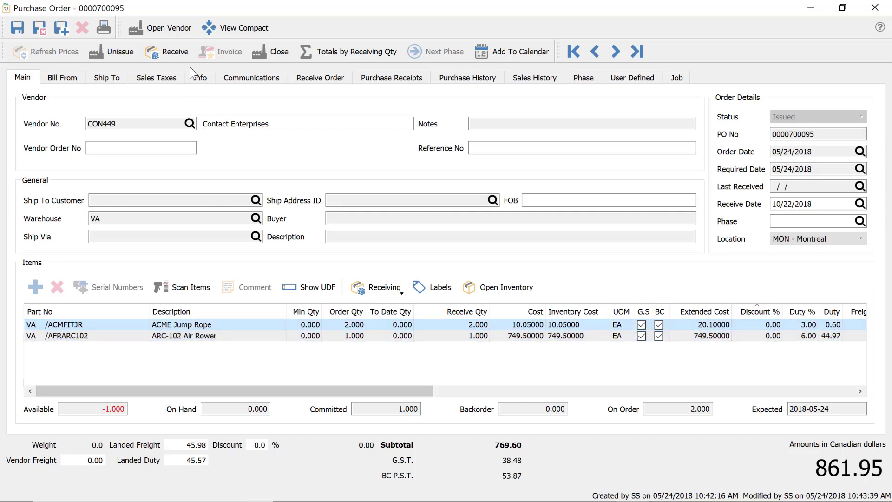
click(172, 53)
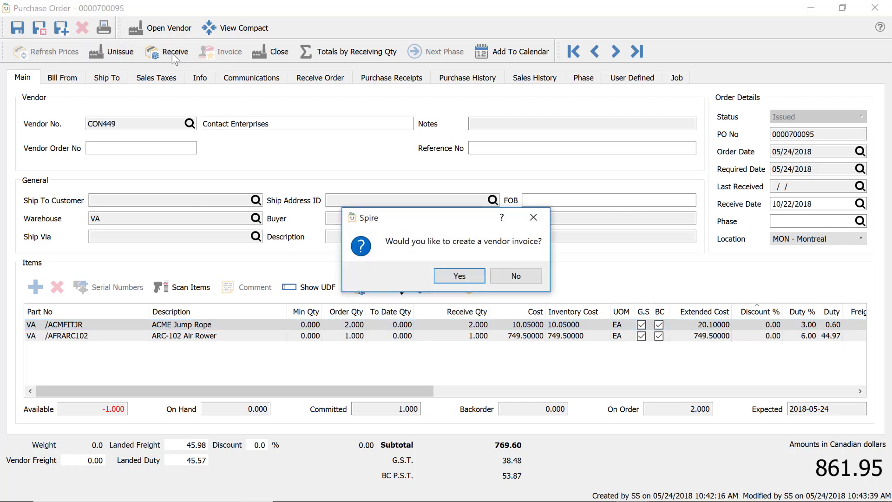
click(459, 276)
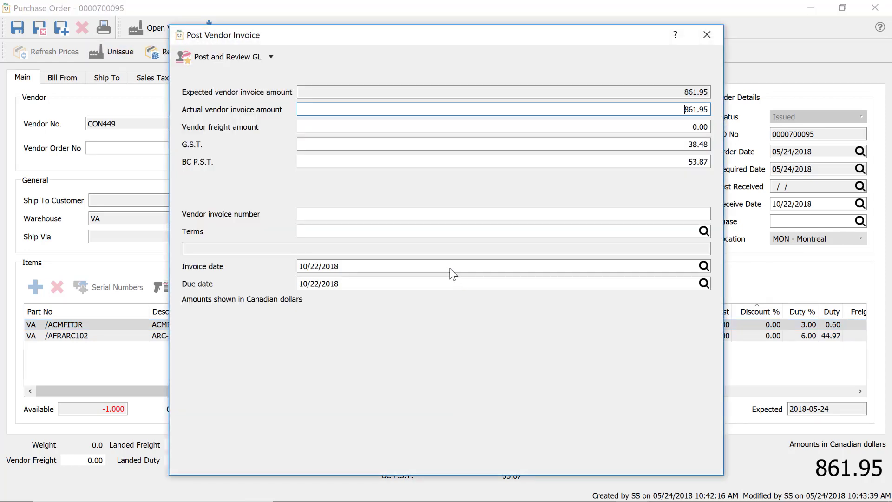
click(271, 57)
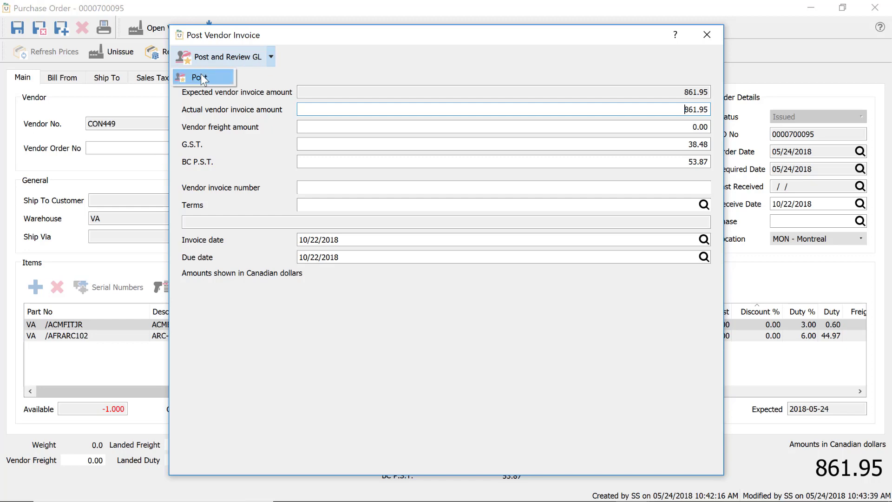
click(201, 75)
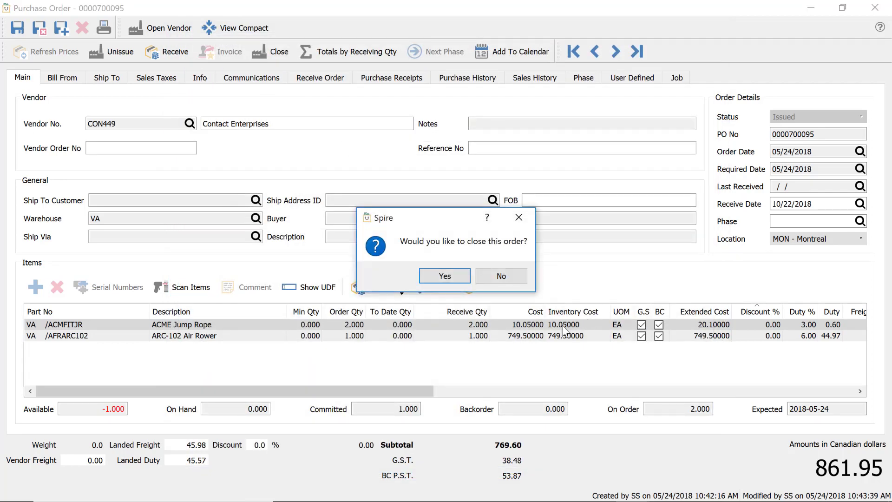
click(444, 277)
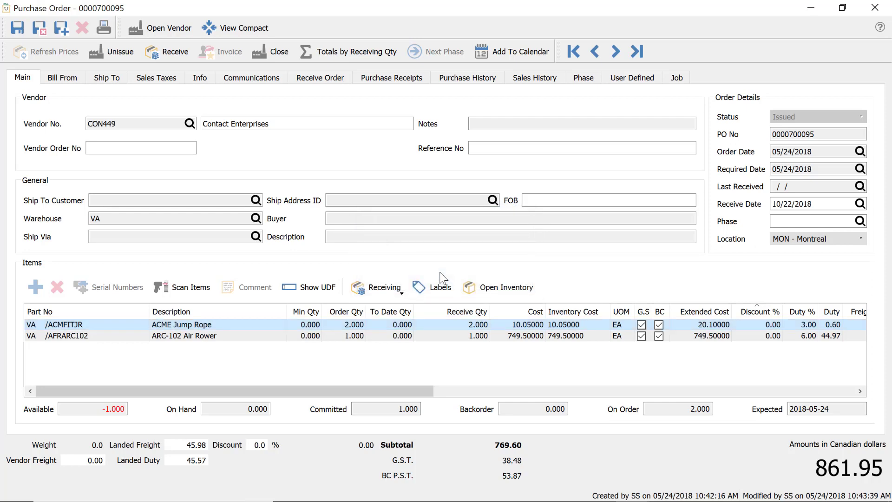
click(677, 414)
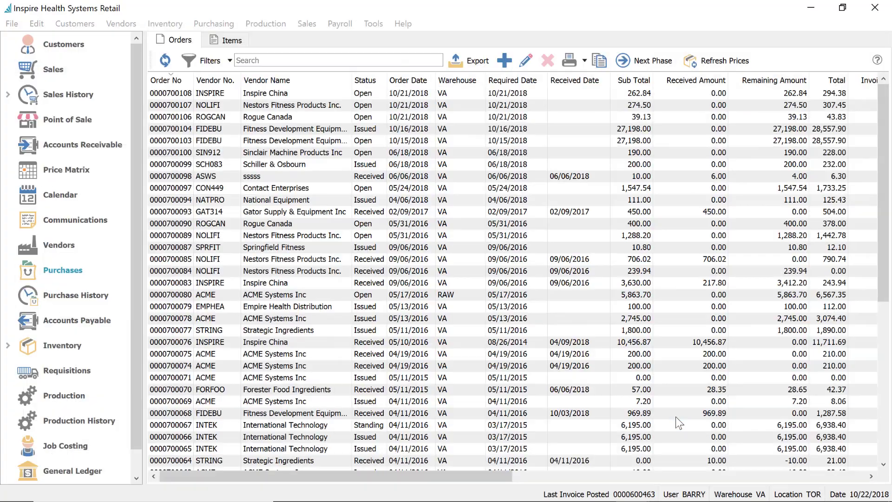
Find ACMFITJR in Inventory and confirm its 3% duty and 5% freight
click(78, 345)
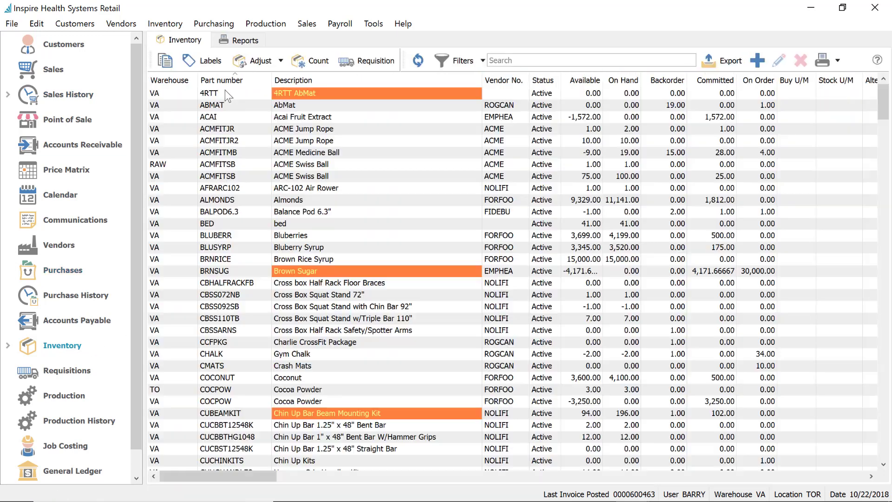
click(226, 92)
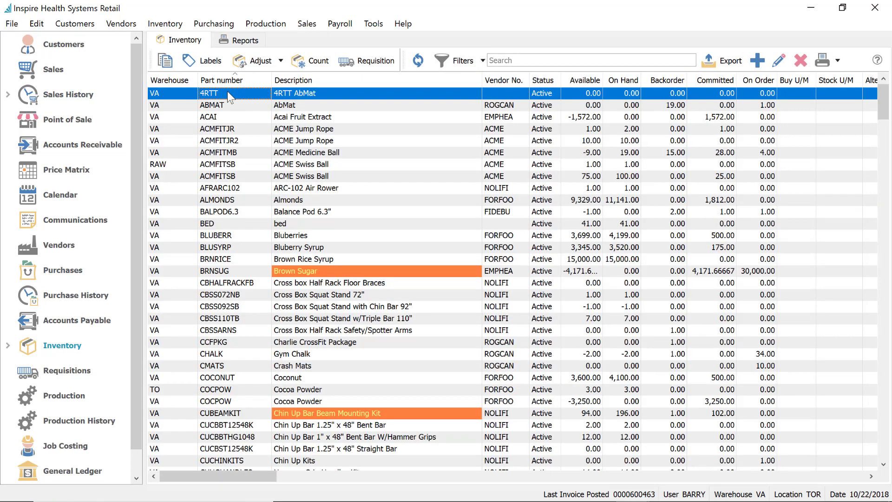
text(ACMFITJR)
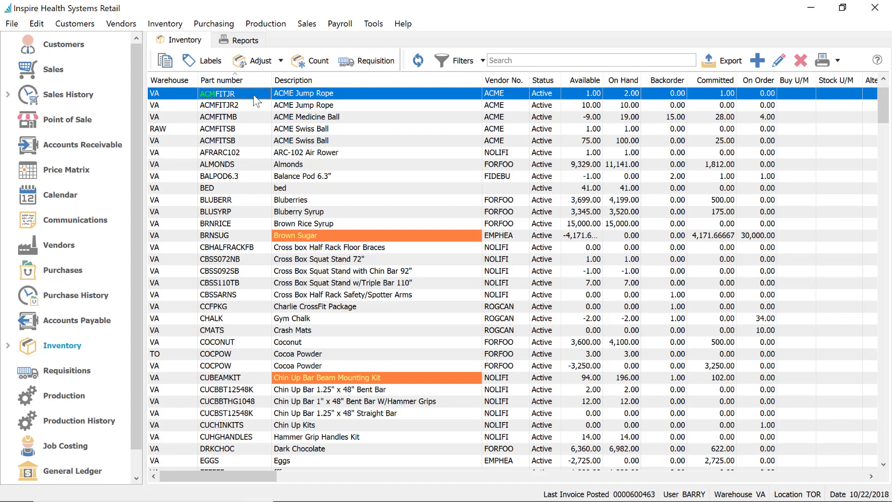
double_click(253, 94)
click(635, 304)
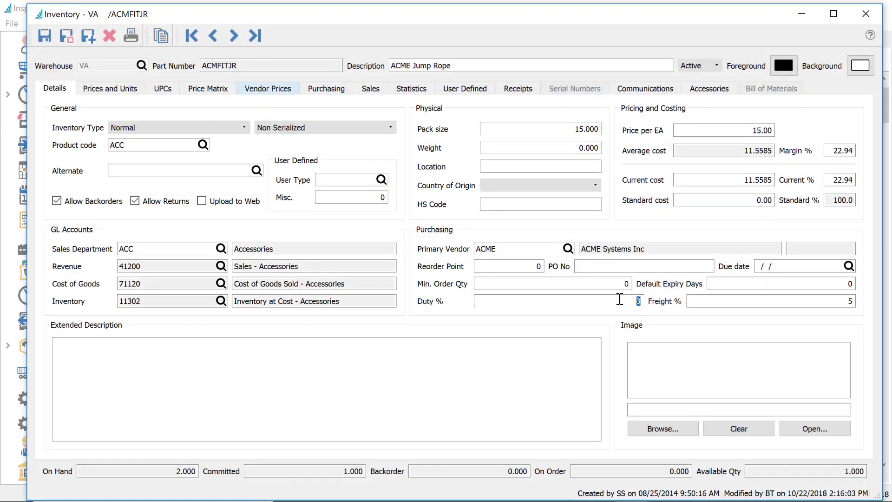
click(800, 304)
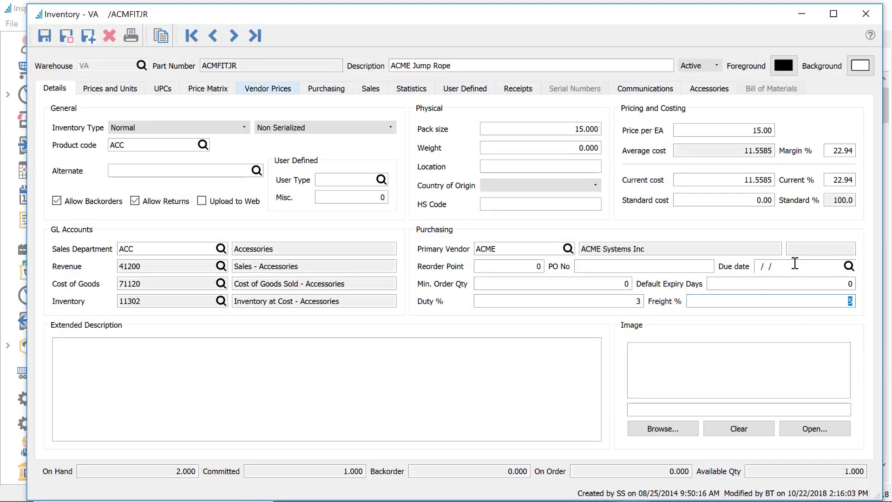
Go to item ACMFITJR2, copy its part number, and close the item record
click(235, 36)
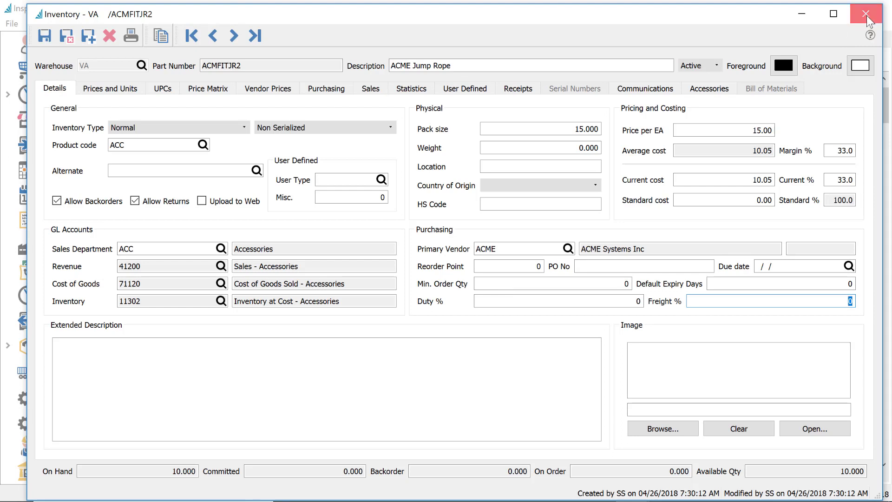
click(218, 67)
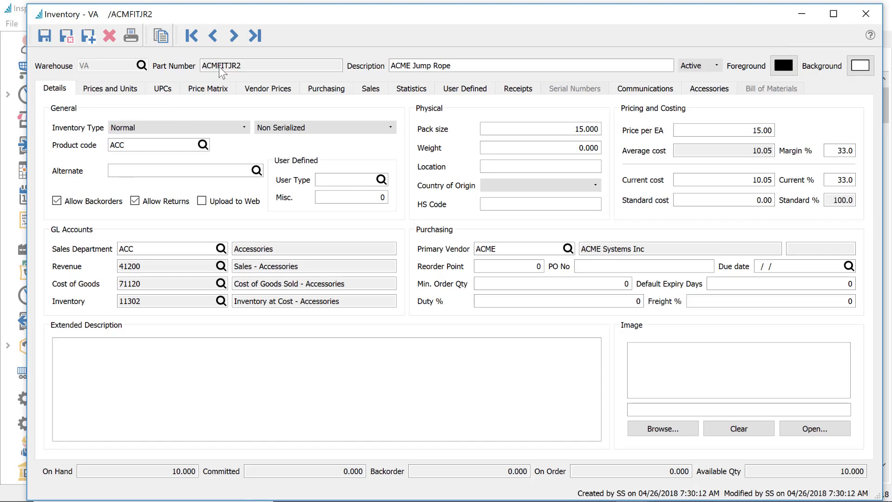
right_click(219, 66)
click(240, 74)
click(865, 15)
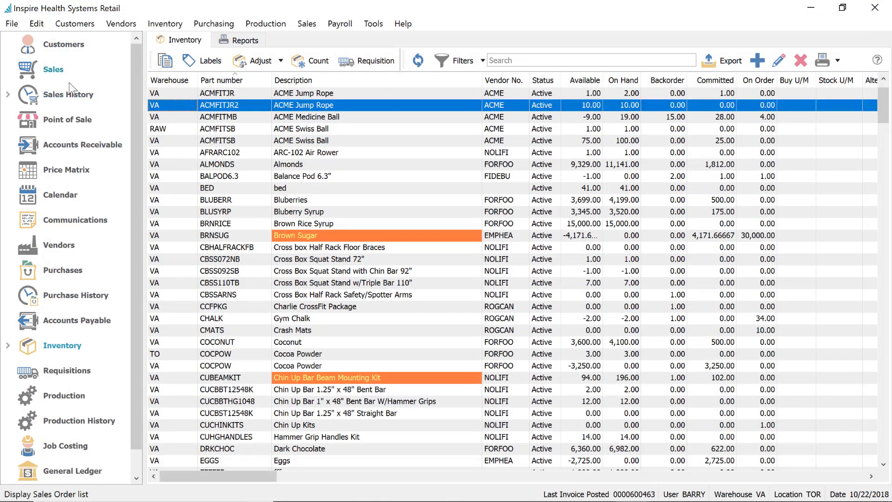
Start a new purchase order for vendor Sinclair Machine Products Inc
click(65, 272)
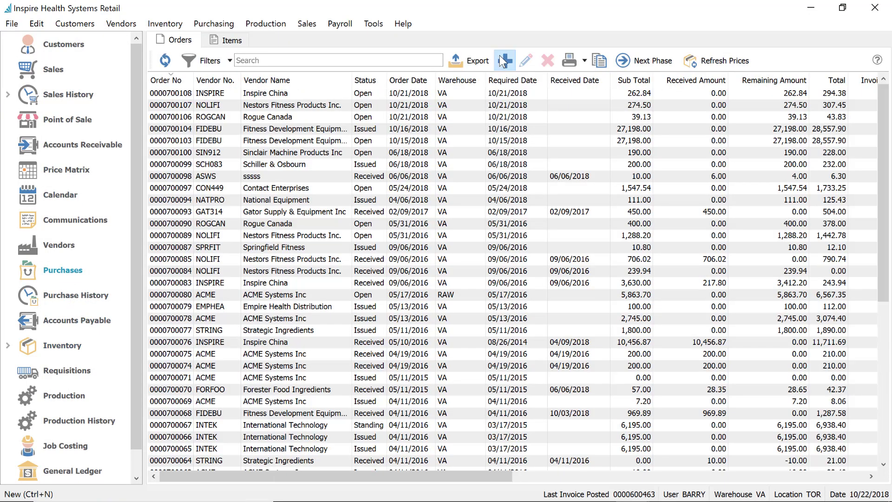
click(503, 60)
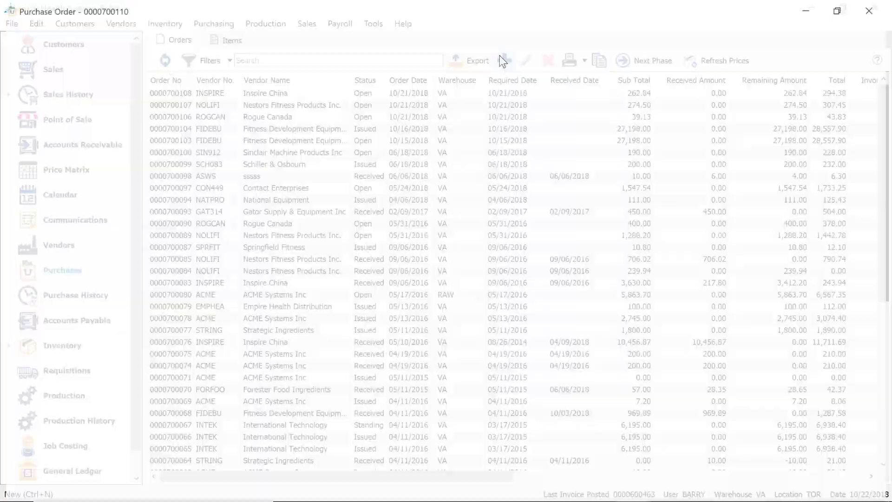
text(S)
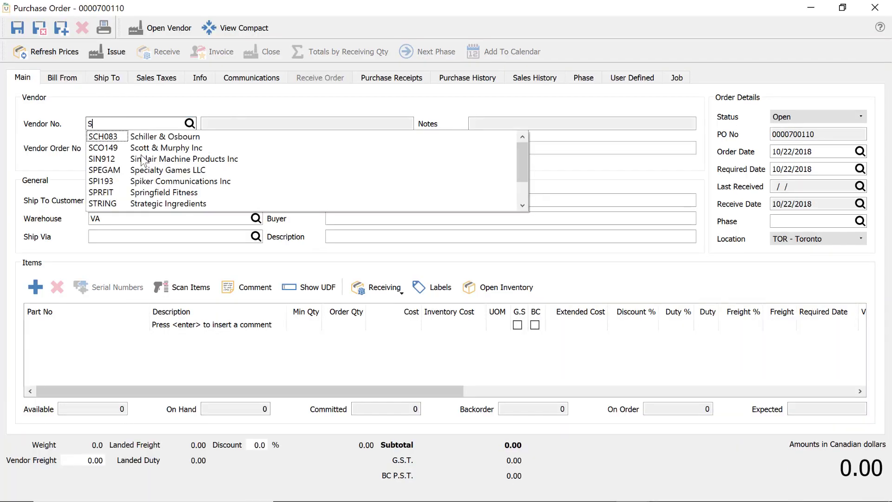
click(112, 156)
Add part ACMFITJR as the first line and verify its 3% duty and 5% freight
click(81, 325)
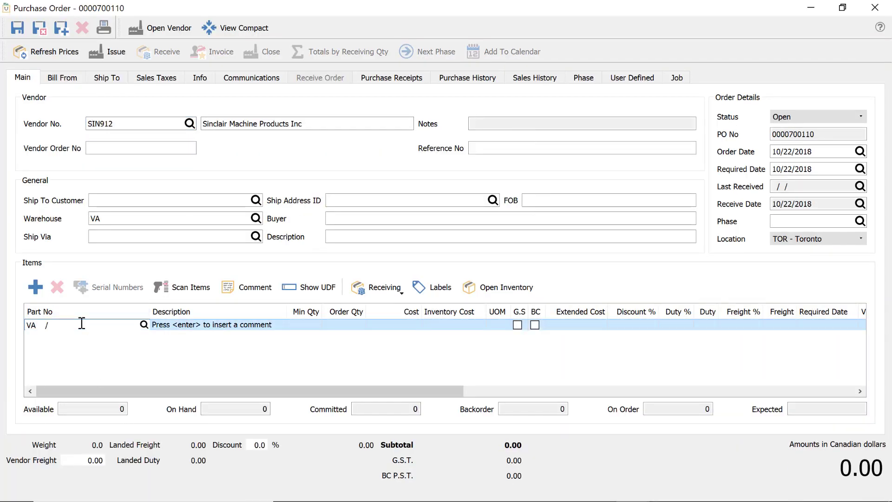
key(Escape)
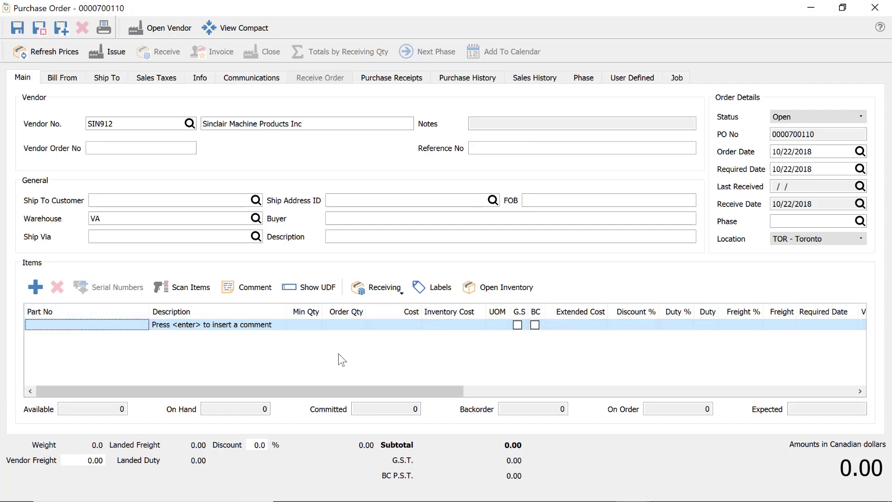
click(68, 328)
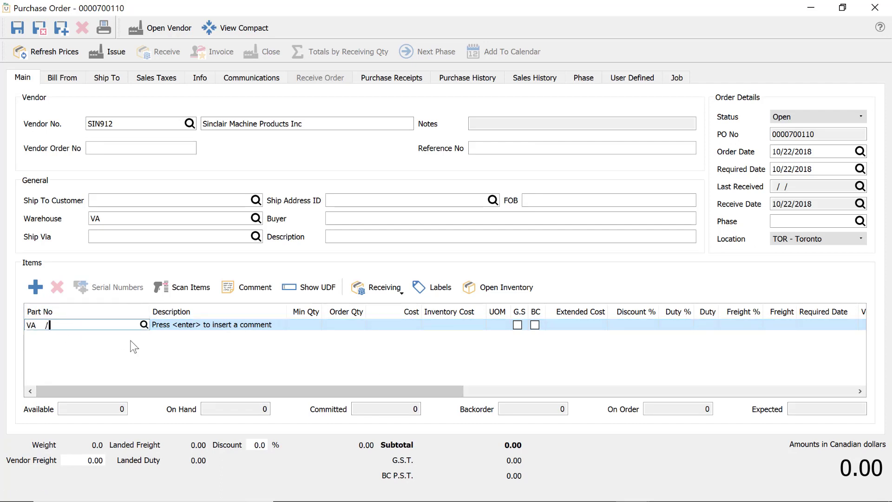
text(ACMFITJR2)
key(Return)
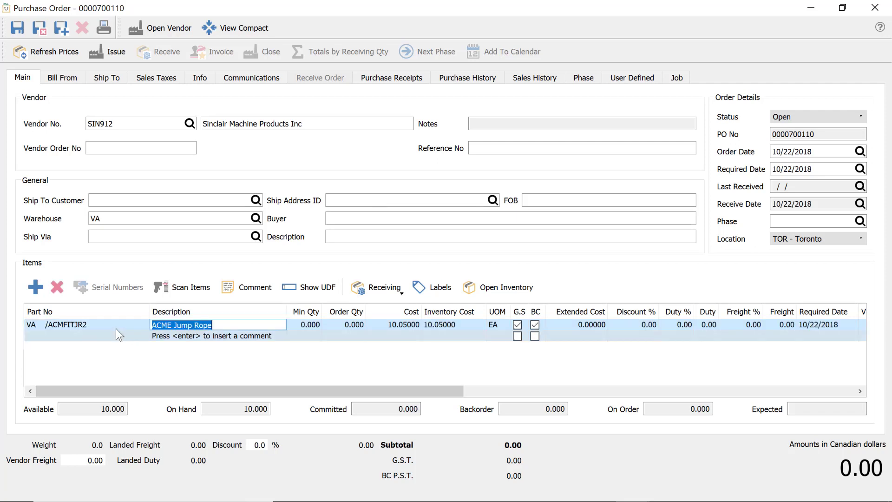
click(98, 324)
click(106, 327)
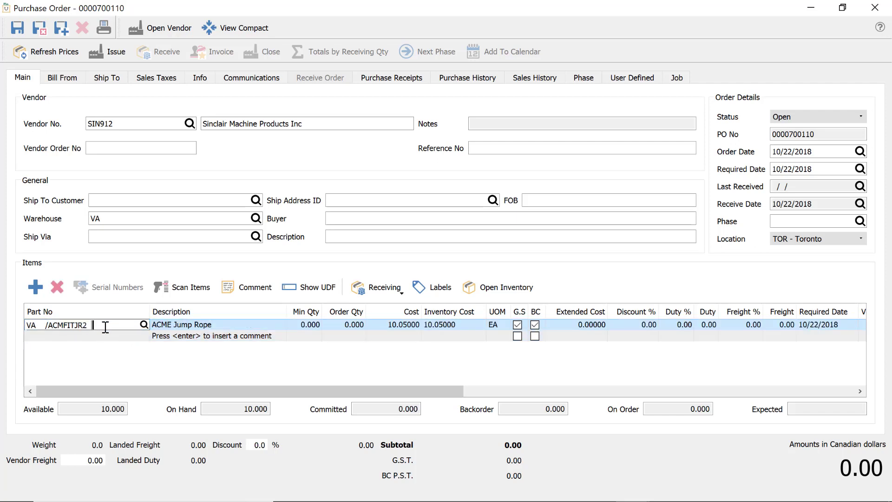
key(BackSpace)
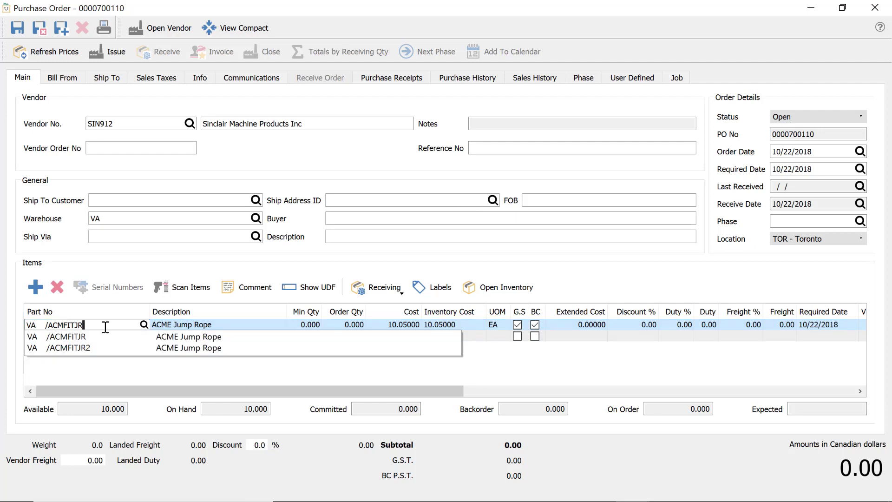
key(Return)
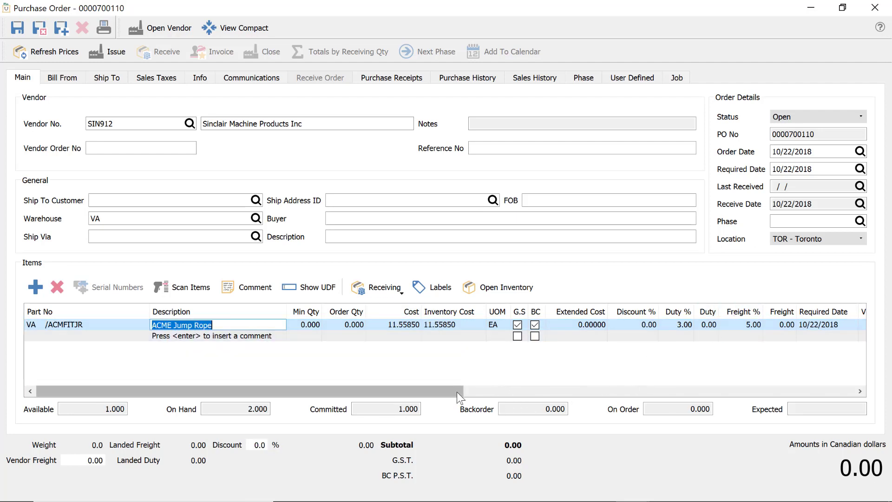
drag(457, 392, 589, 364)
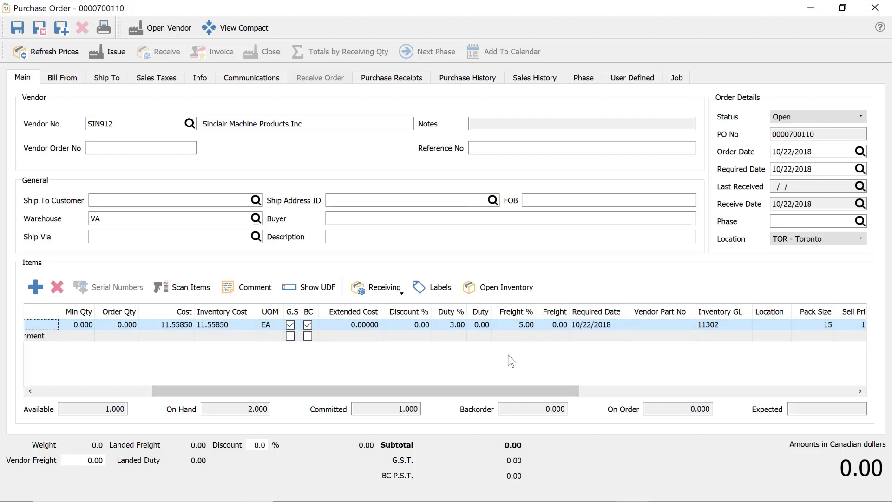
drag(508, 389, 334, 370)
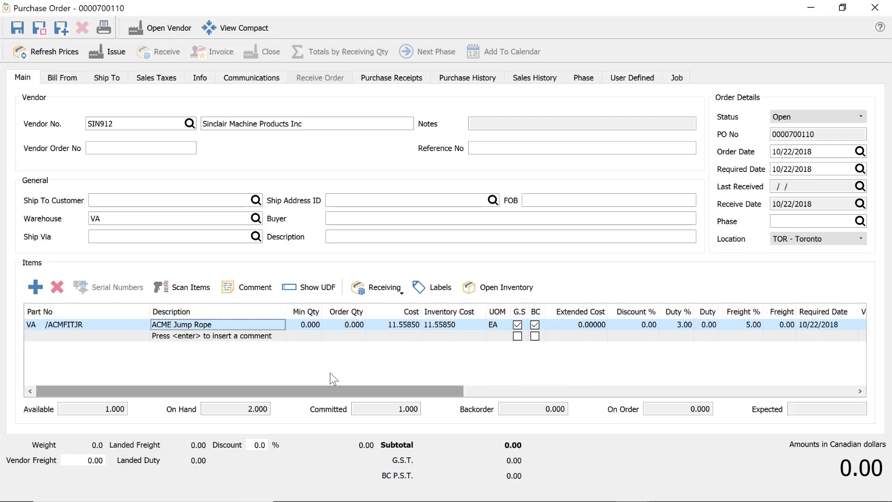
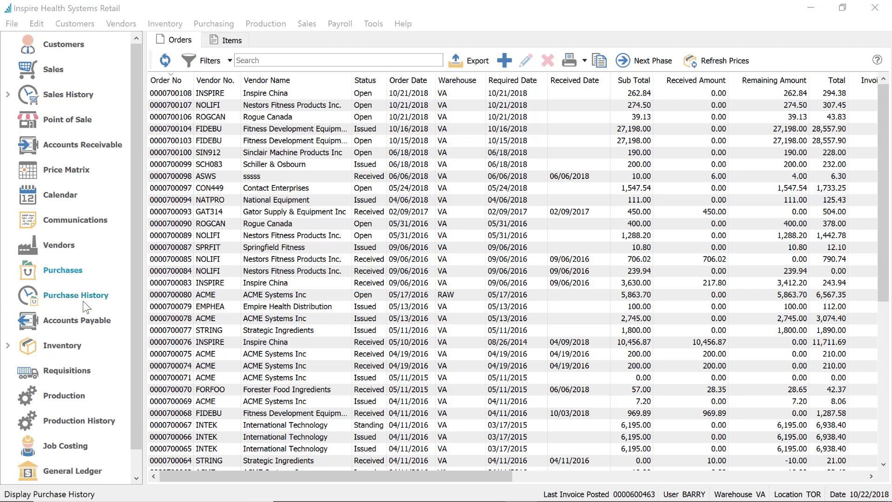
Open MARY's user settings for editing from the Edit > User Settings list
click(35, 25)
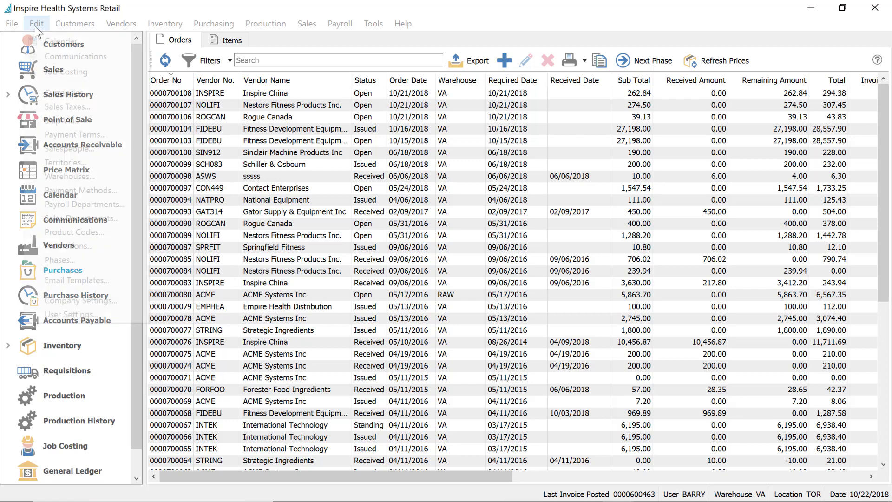
click(74, 309)
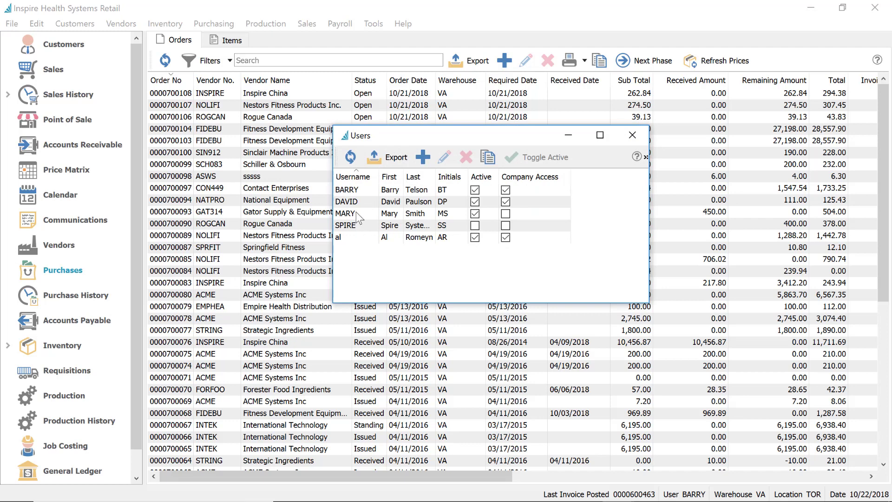
click(356, 214)
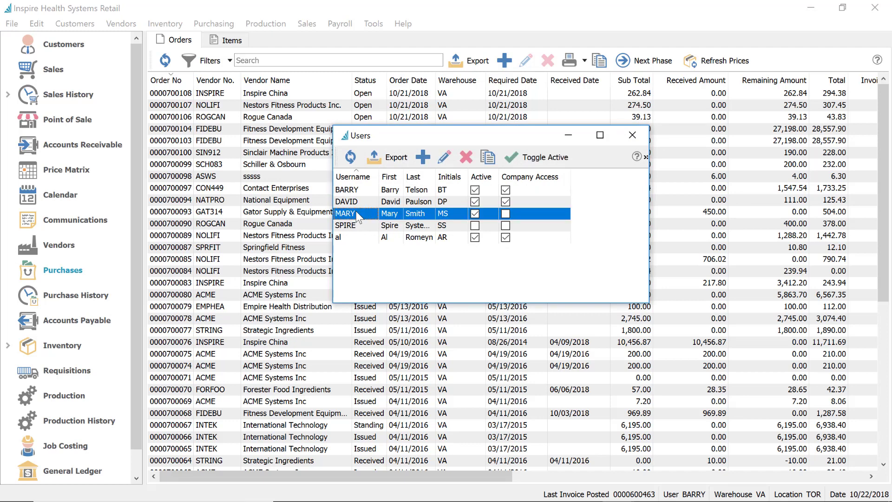
click(446, 160)
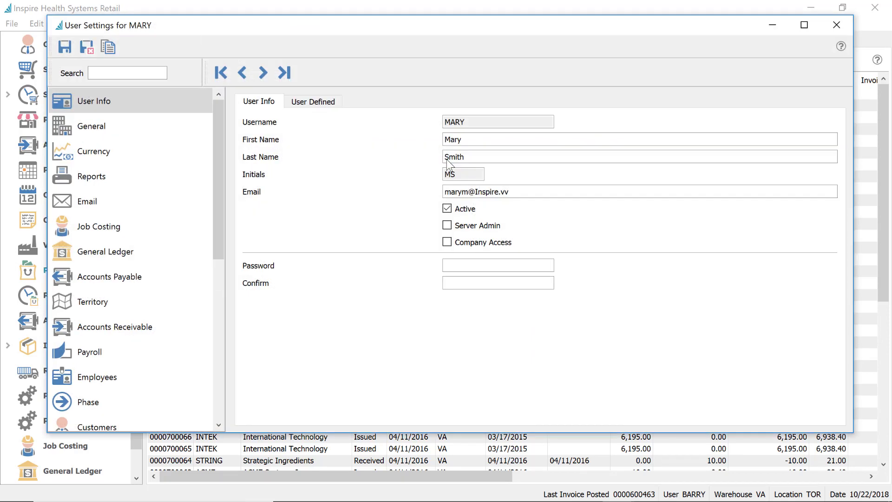
click(95, 128)
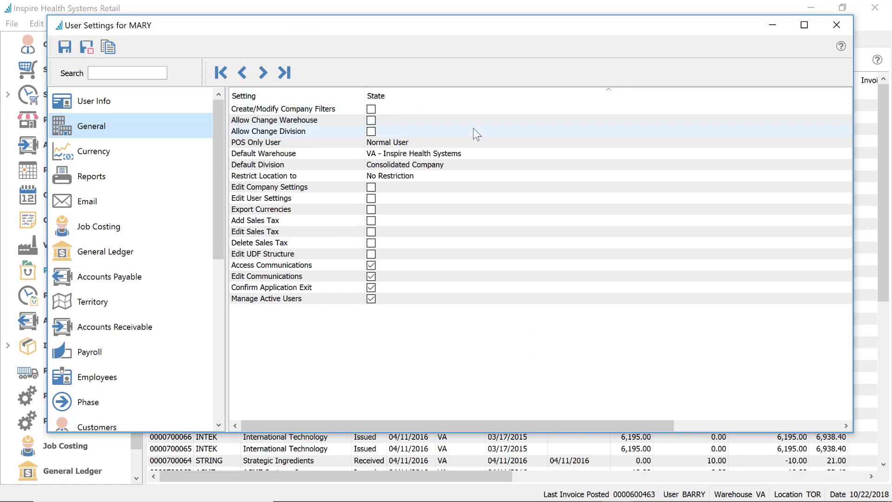
click(267, 139)
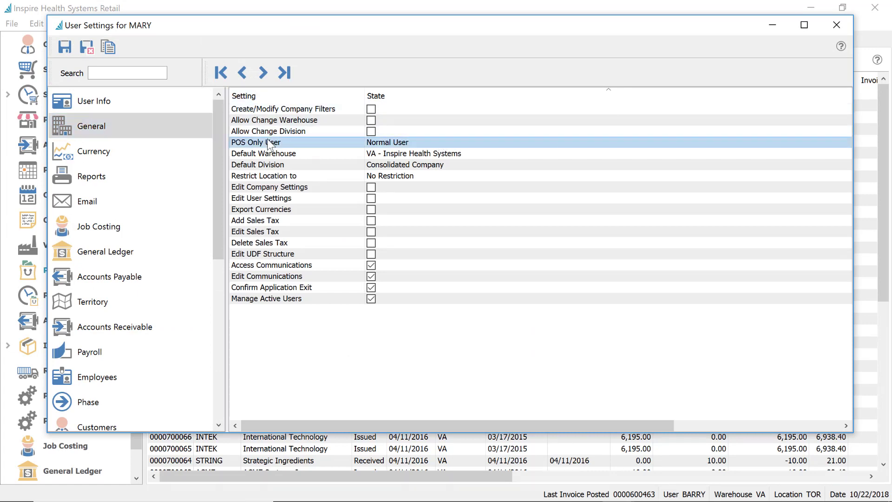
click(418, 144)
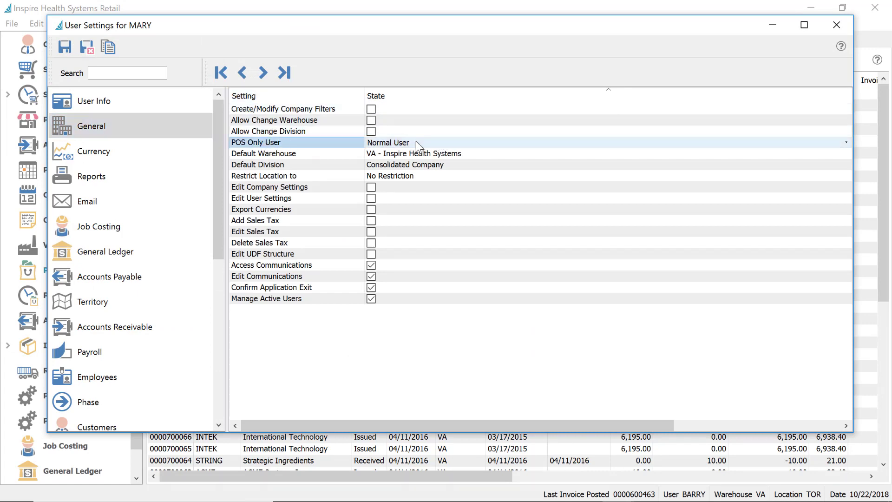
click(417, 142)
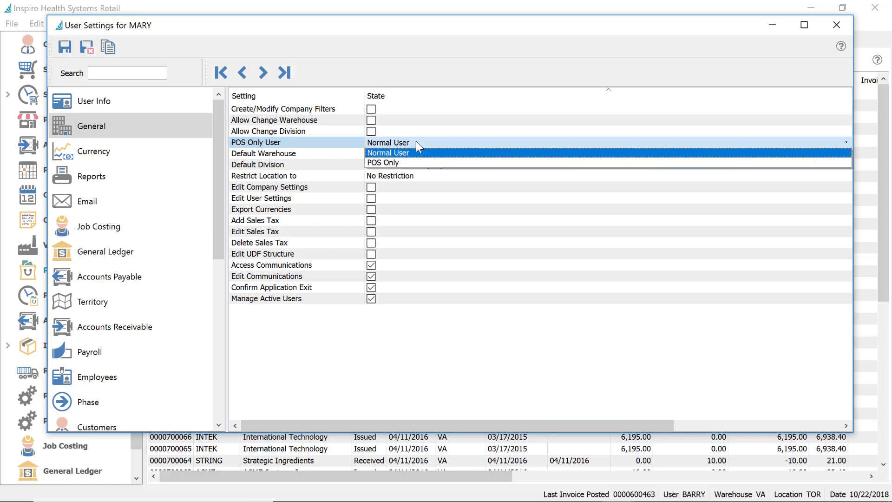
click(406, 163)
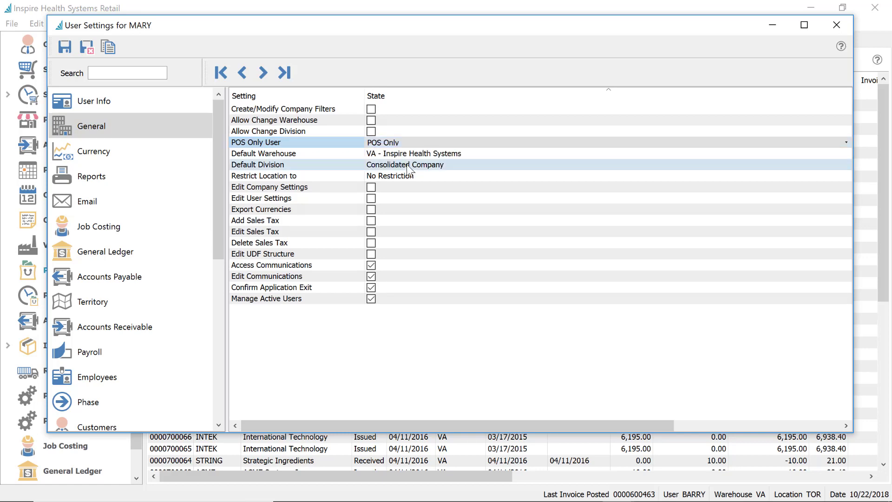
click(455, 200)
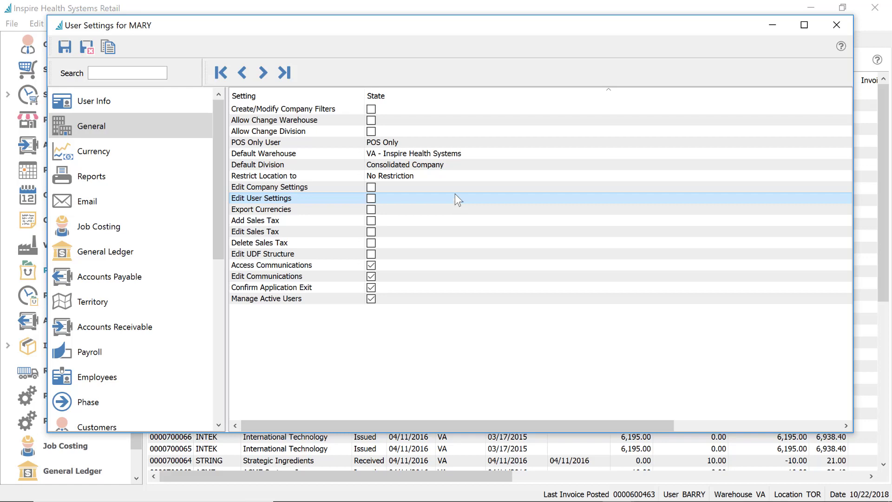
click(404, 142)
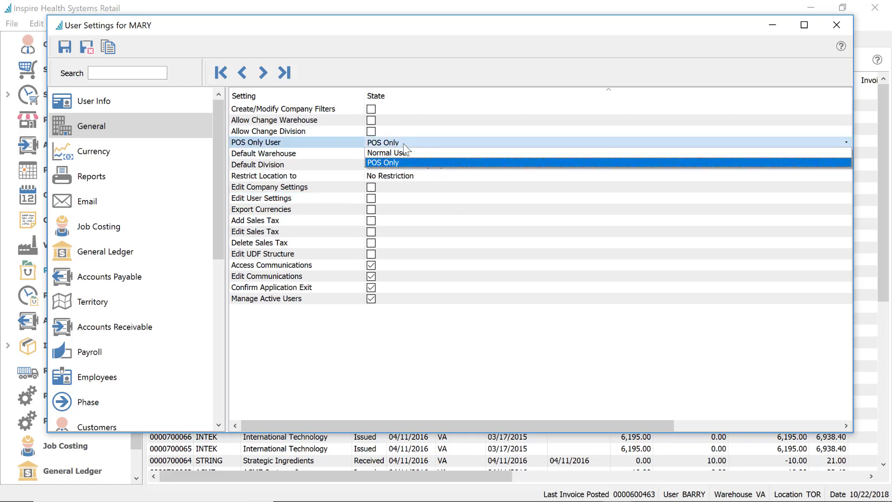
click(404, 162)
click(410, 140)
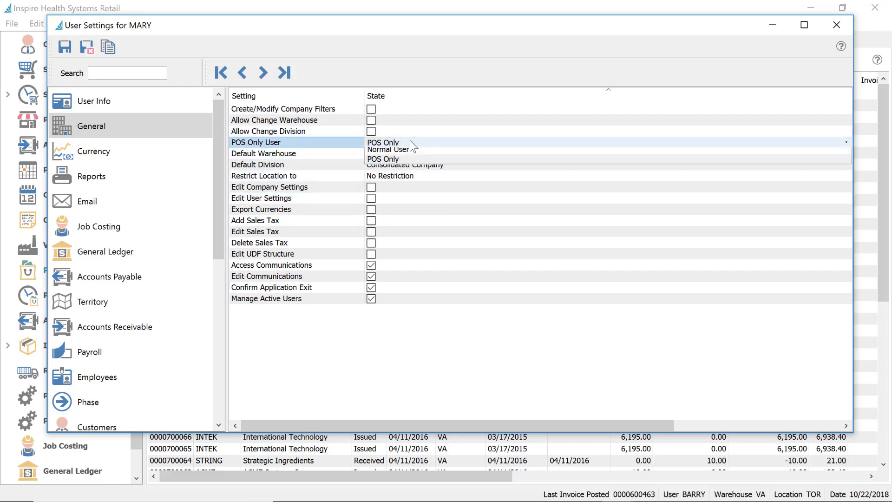
click(406, 150)
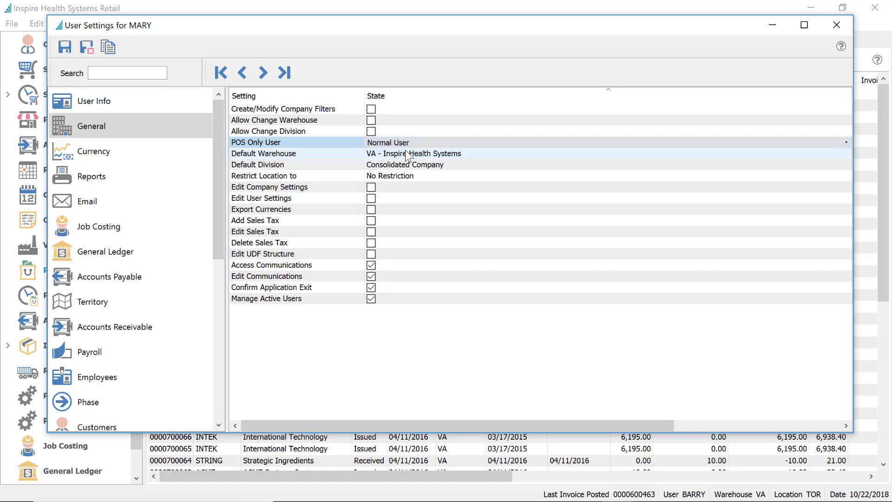
click(87, 46)
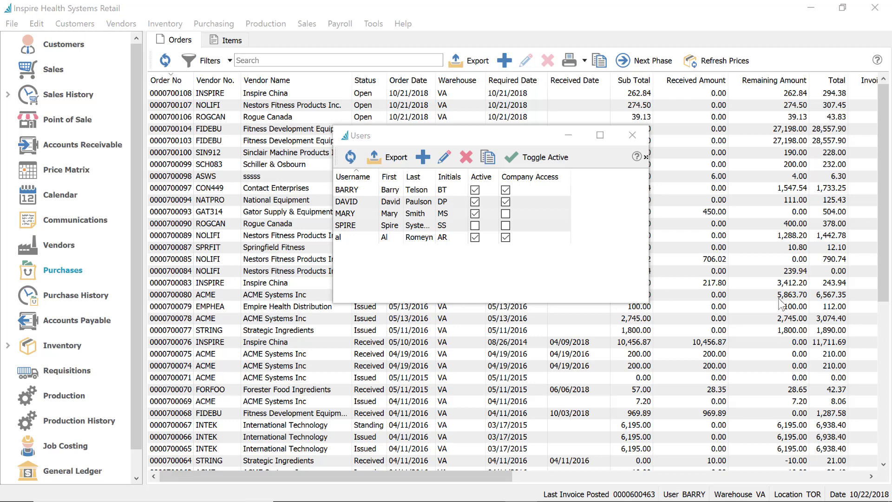
click(356, 200)
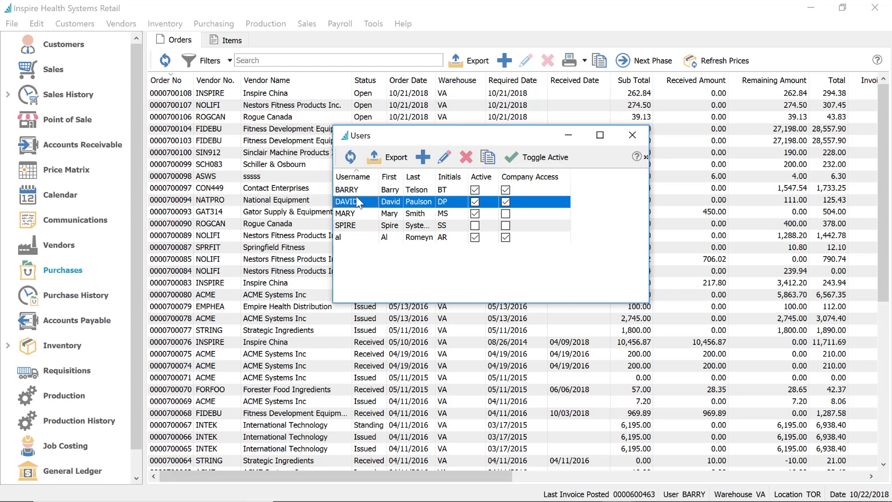
In DAVID's General settings, set Restrict Location to TOR - Toronto
double_click(357, 200)
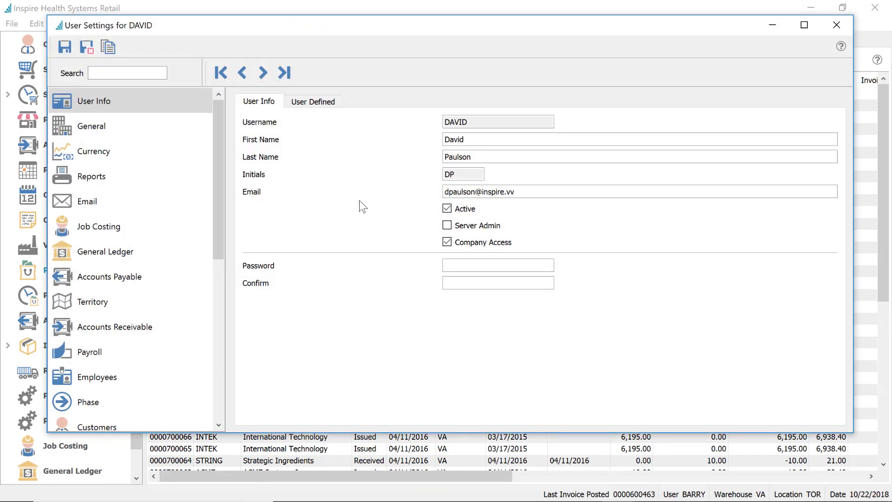
click(96, 126)
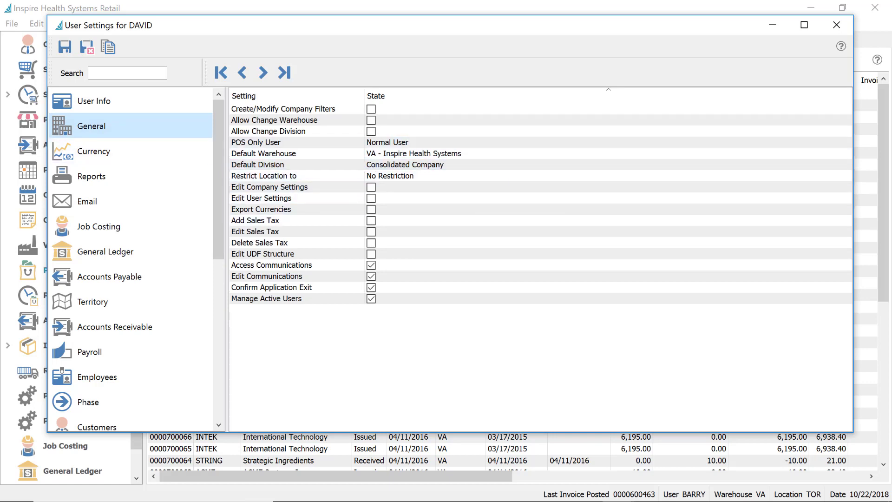
click(390, 176)
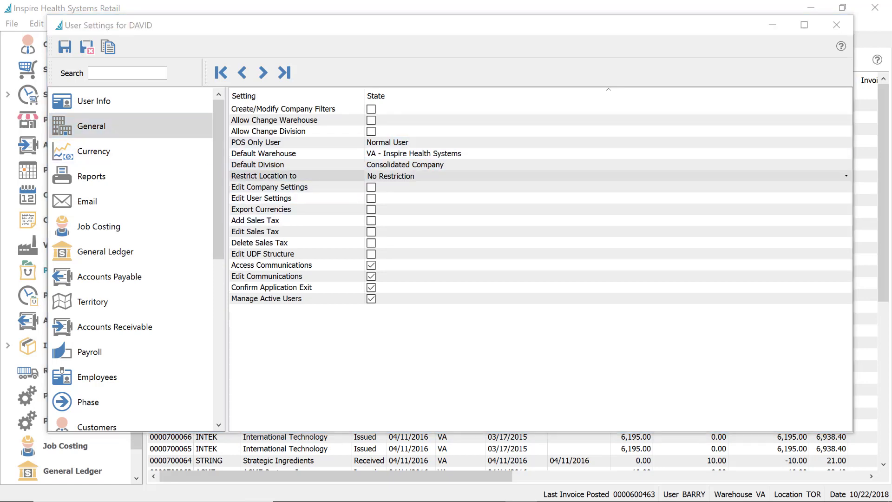
click(449, 178)
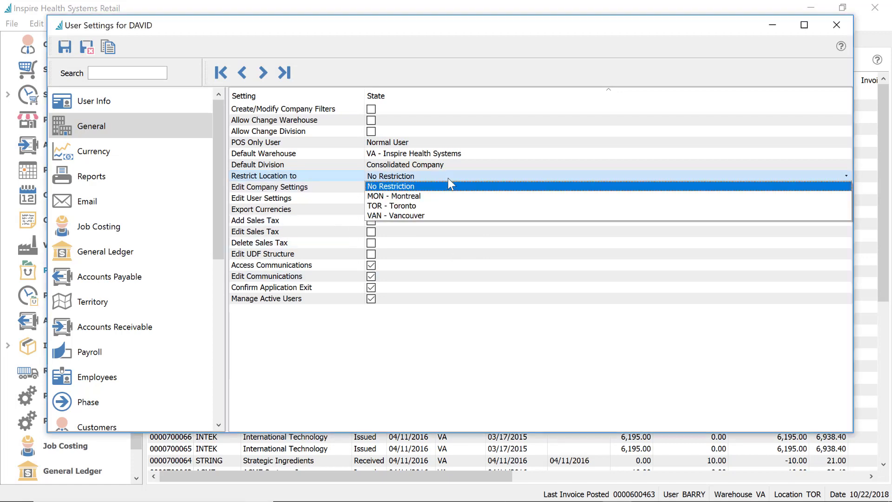
click(426, 208)
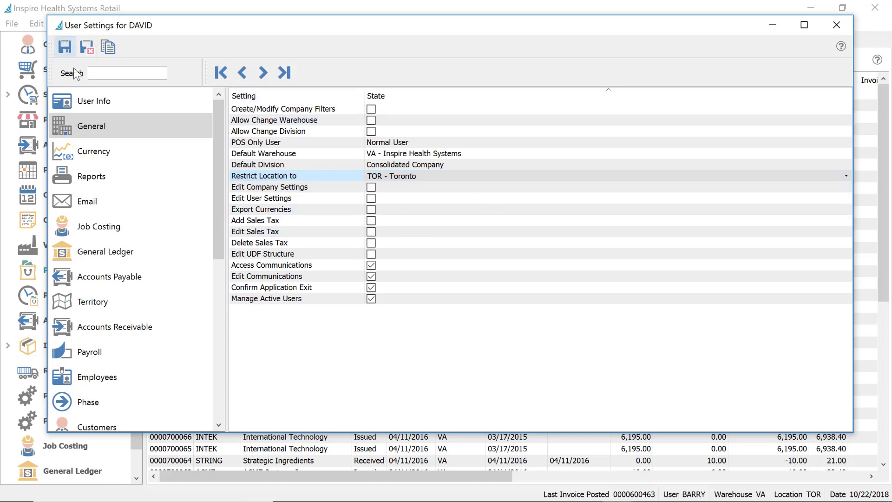
Review DAVID's Salesperson and Territory pages, leave the territory restriction blank, and save
scroll(114, 357, down, 4)
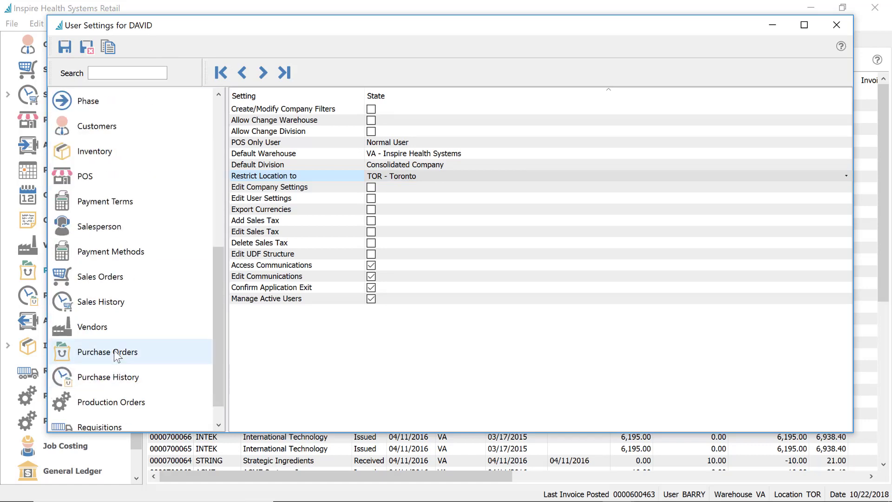
click(114, 230)
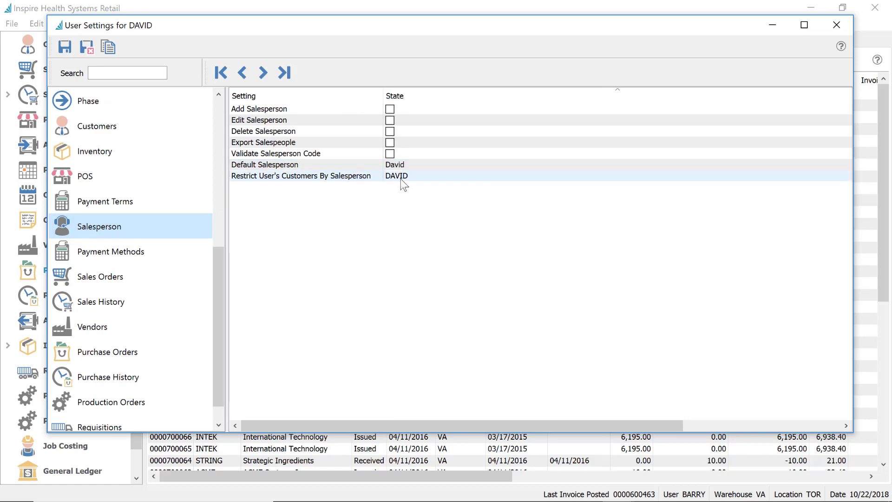
scroll(160, 341, up, 2)
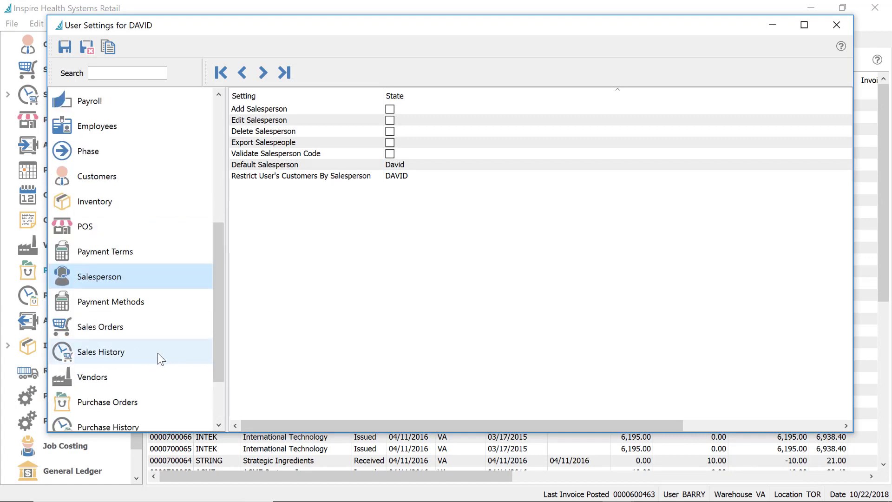
scroll(149, 346, down, 3)
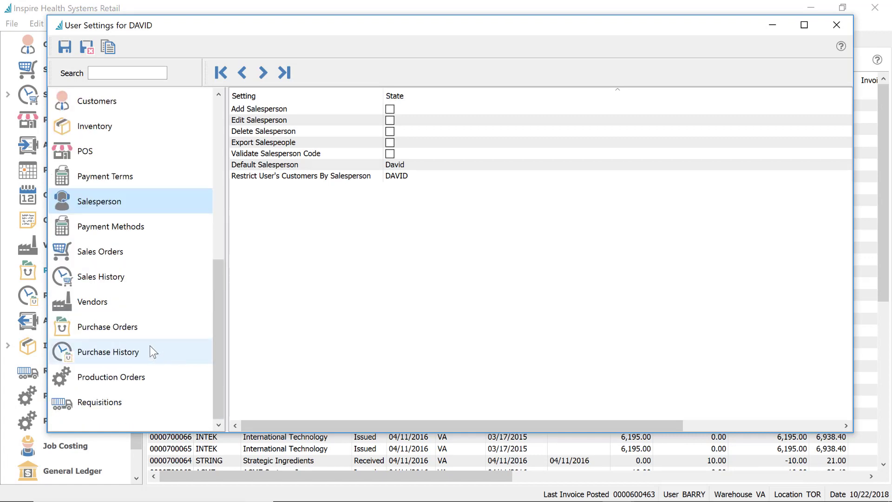
drag(220, 299, 219, 203)
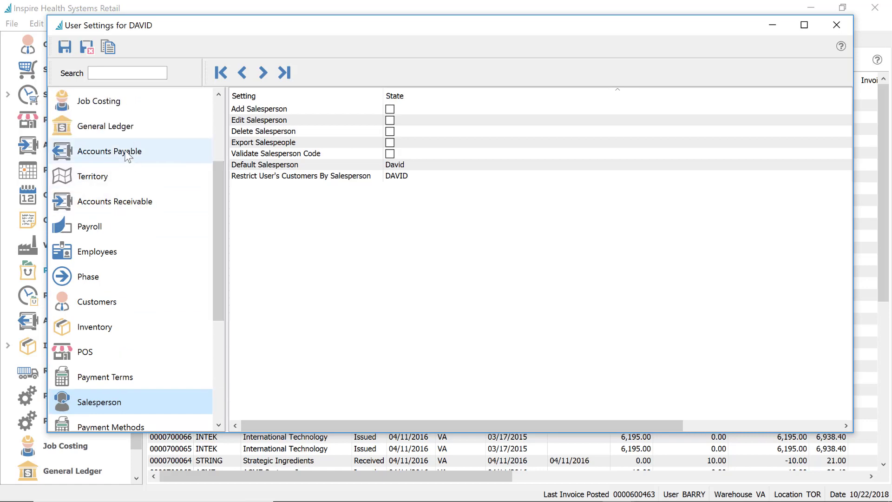
click(126, 180)
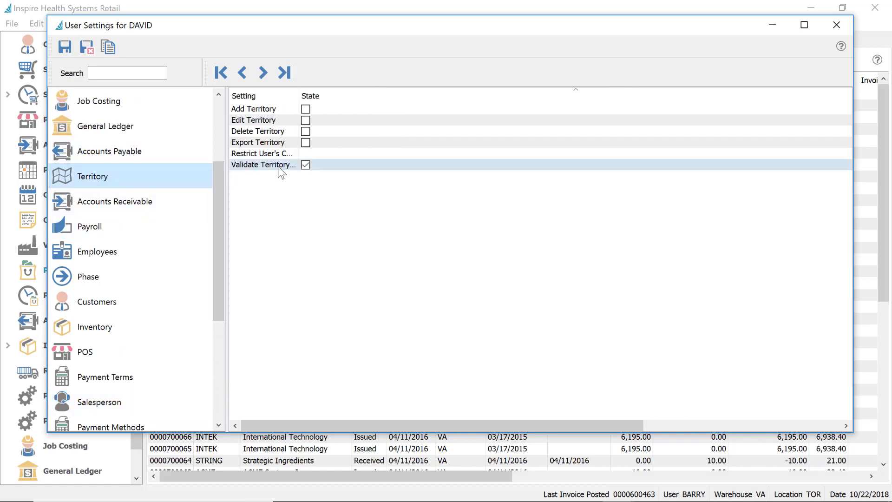
click(345, 151)
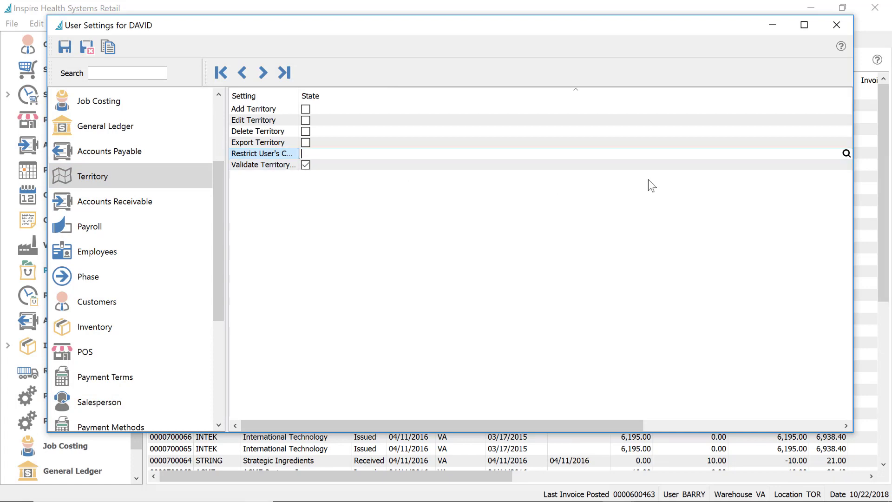
click(846, 153)
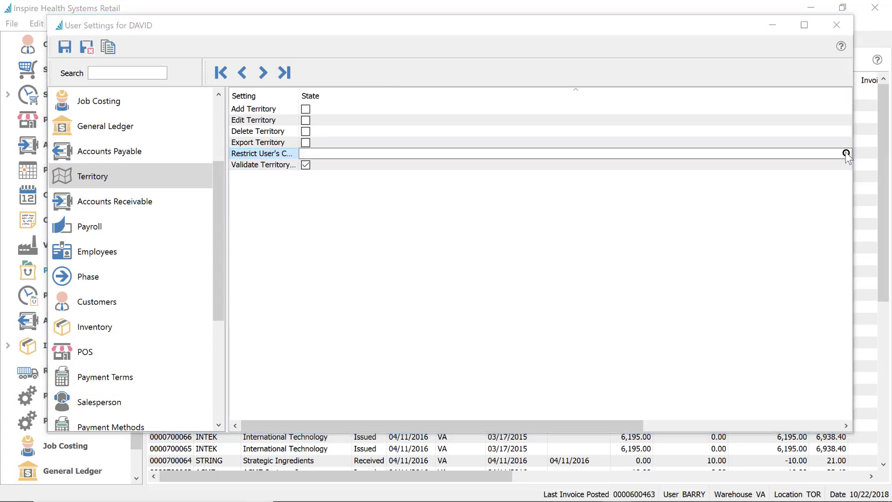
click(682, 212)
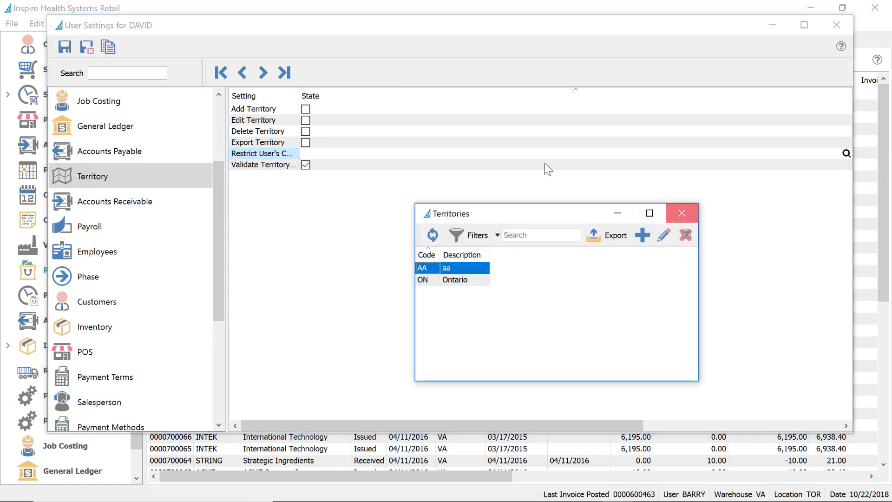
click(91, 49)
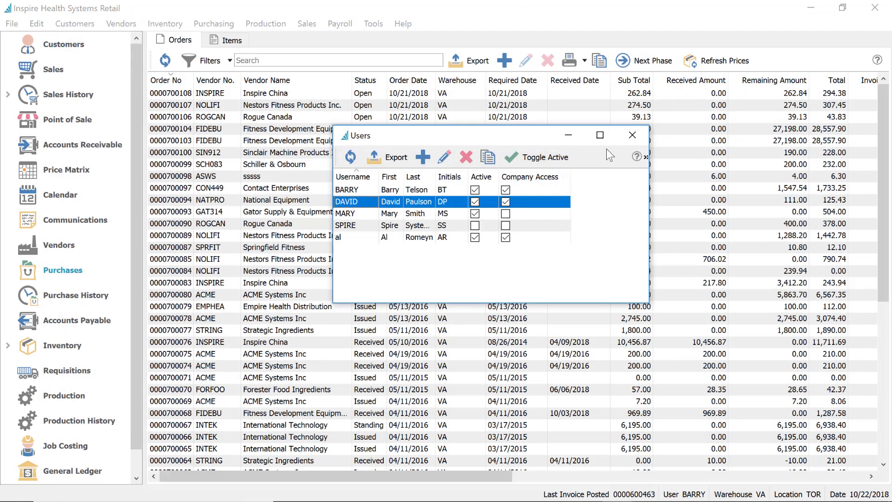
Close Users, discard unsaved changes, log out and log back in as david
click(632, 135)
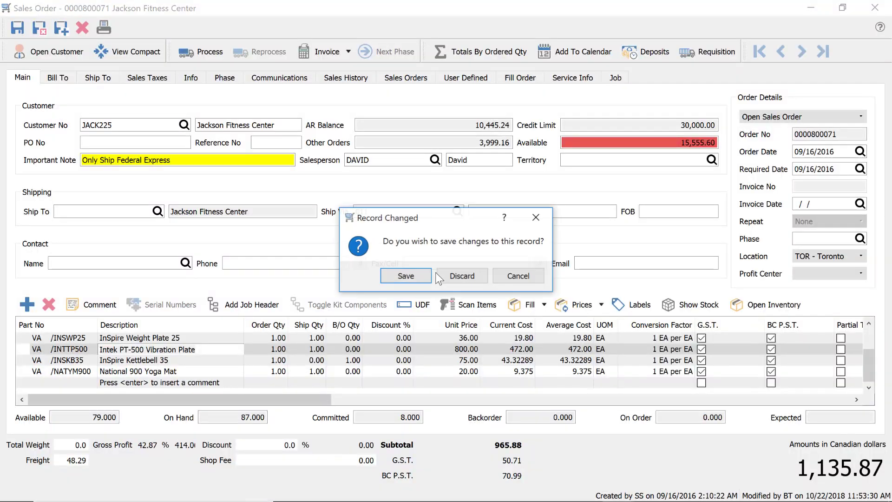
click(463, 275)
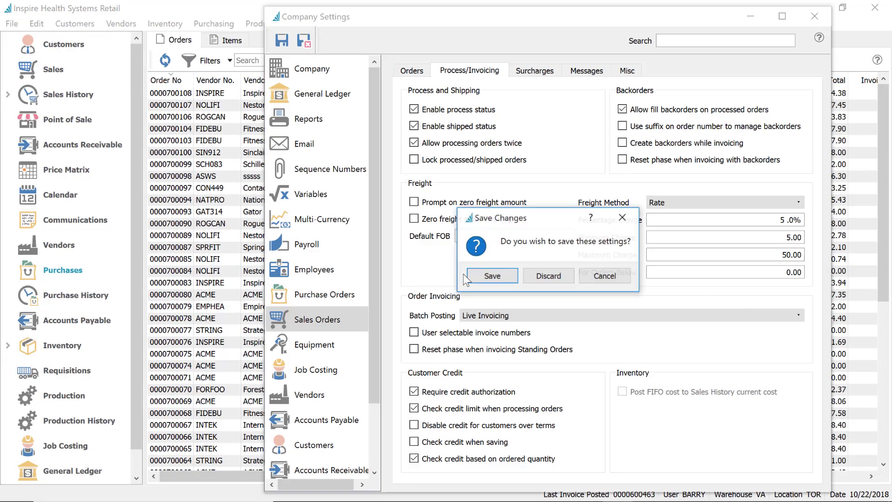
click(549, 276)
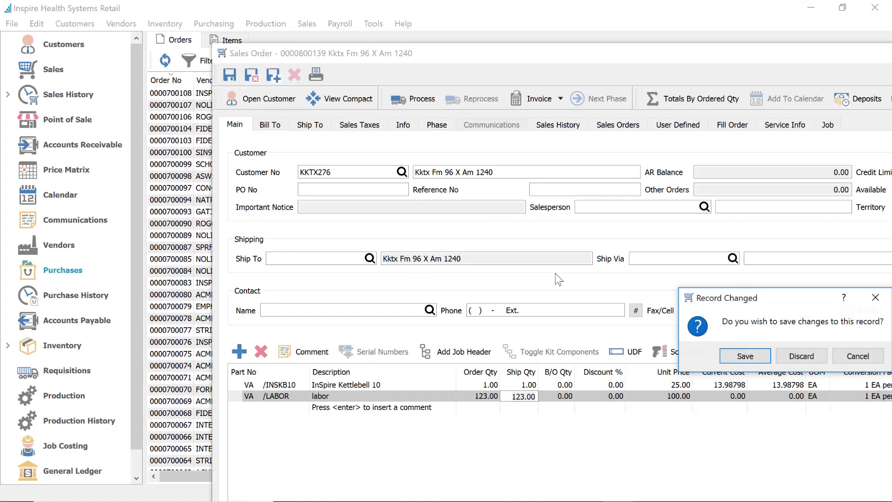
click(818, 350)
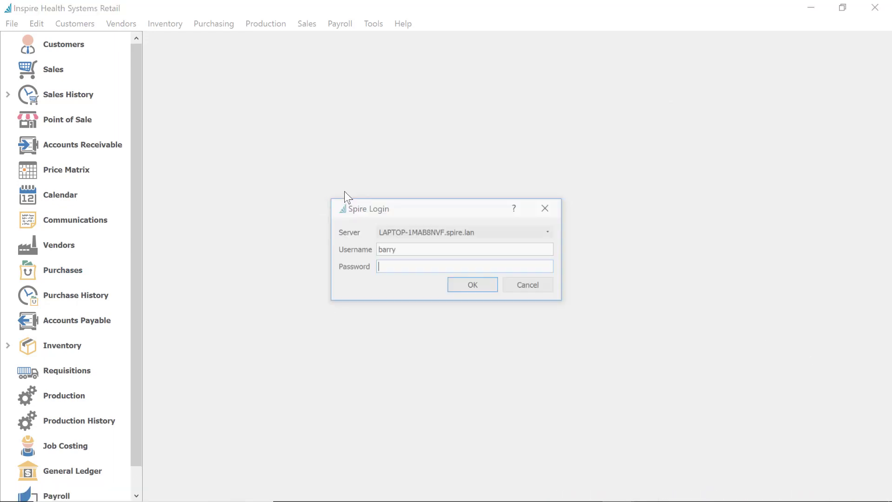
double_click(412, 250)
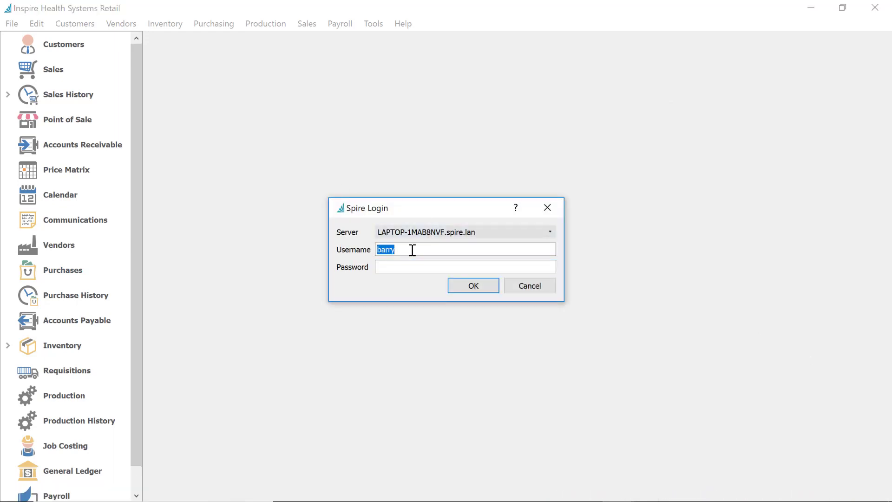
text(david)
key(Tab)
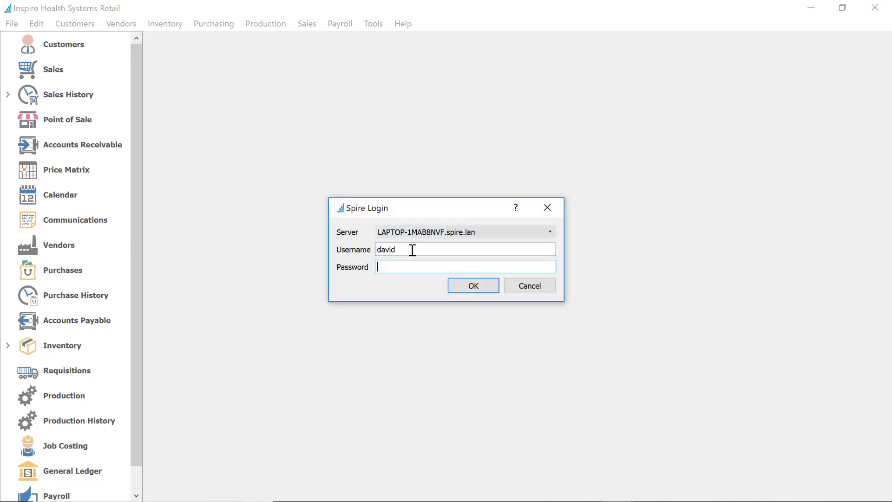
text(*****)
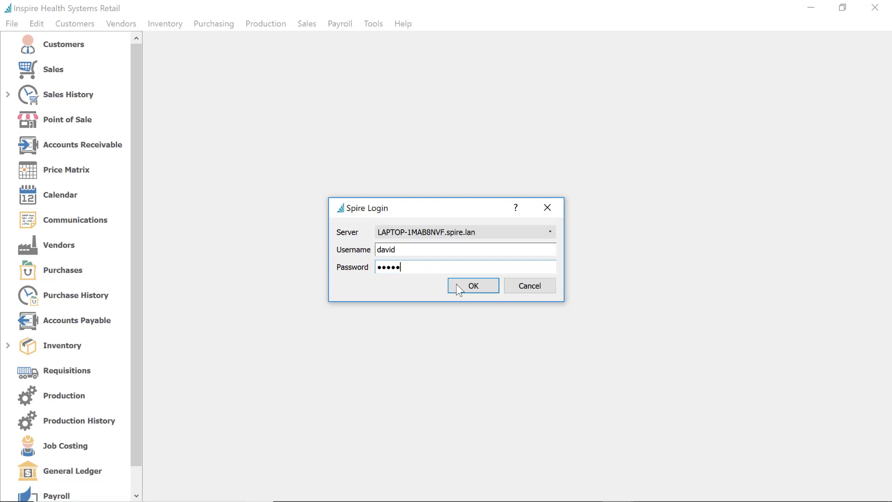
click(472, 286)
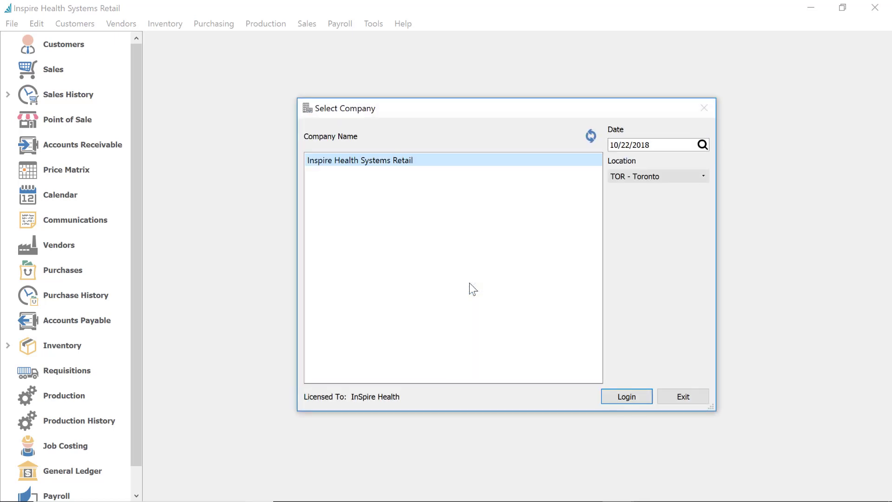
Attempt the Montreal location, dismiss the permission error, then log in at TOR - Toronto
click(645, 176)
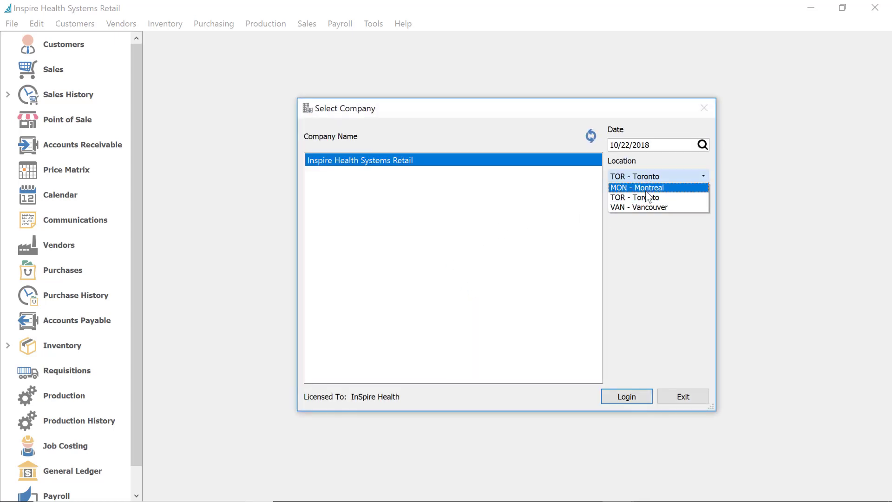
click(646, 188)
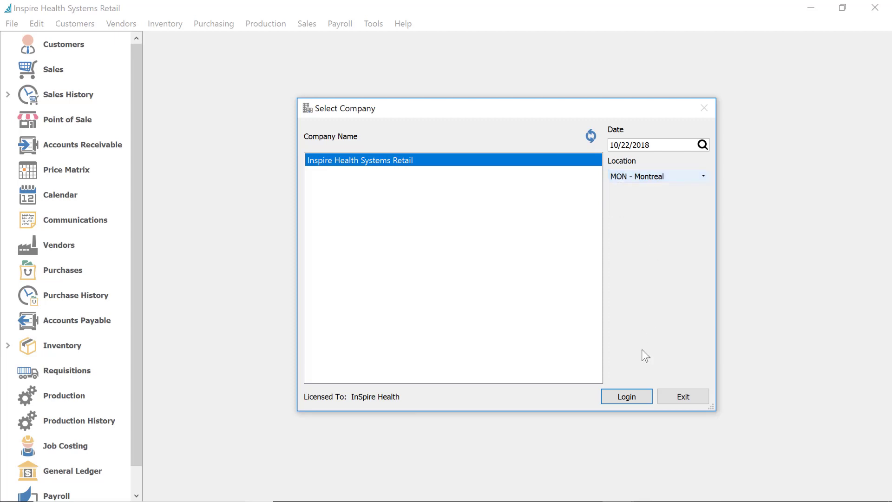
click(632, 399)
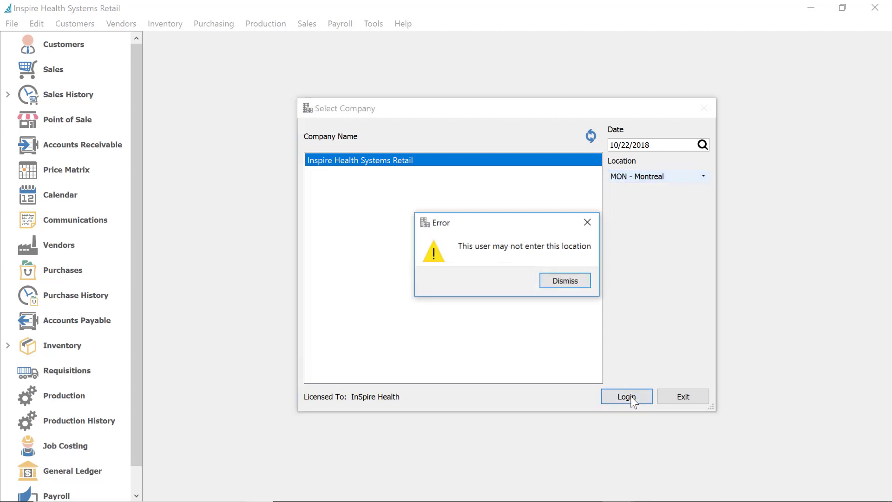
click(565, 280)
click(643, 177)
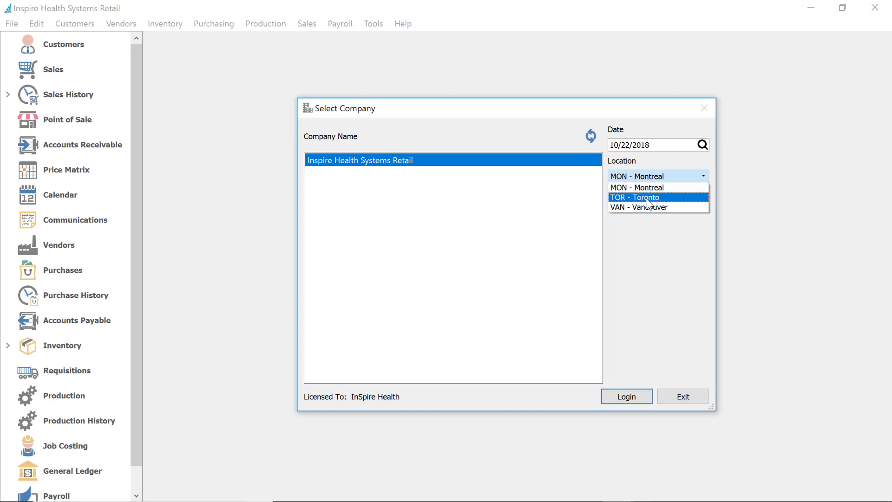
click(648, 198)
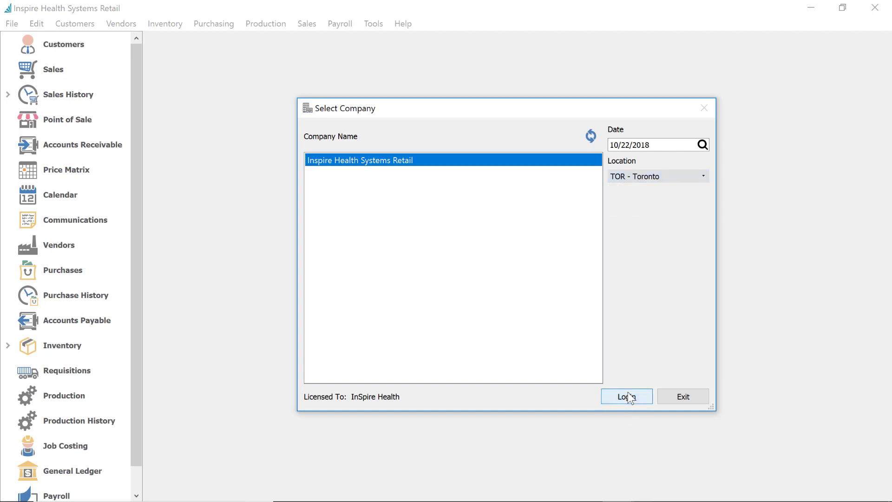
click(627, 397)
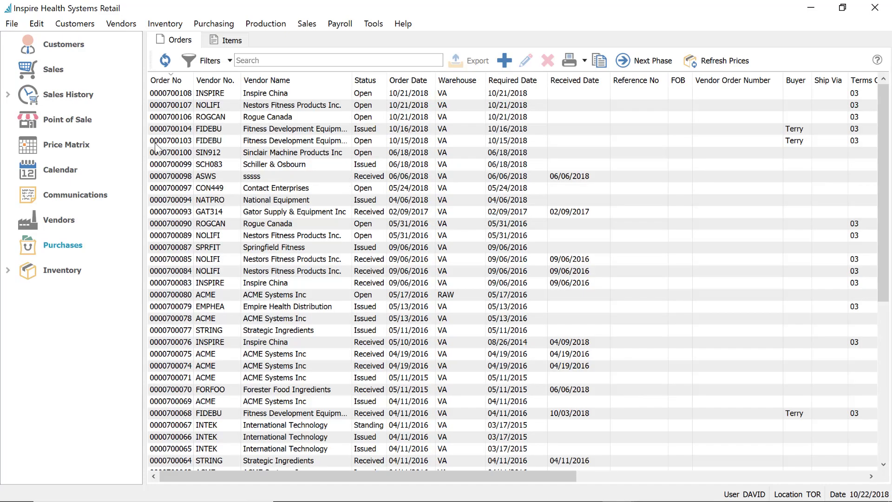
View David's sales orders list, then switch to the Customers list
click(54, 71)
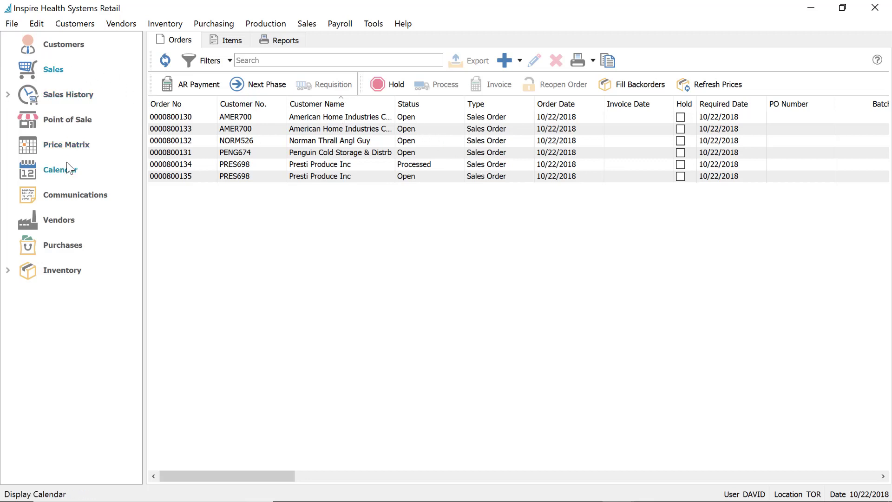
click(63, 48)
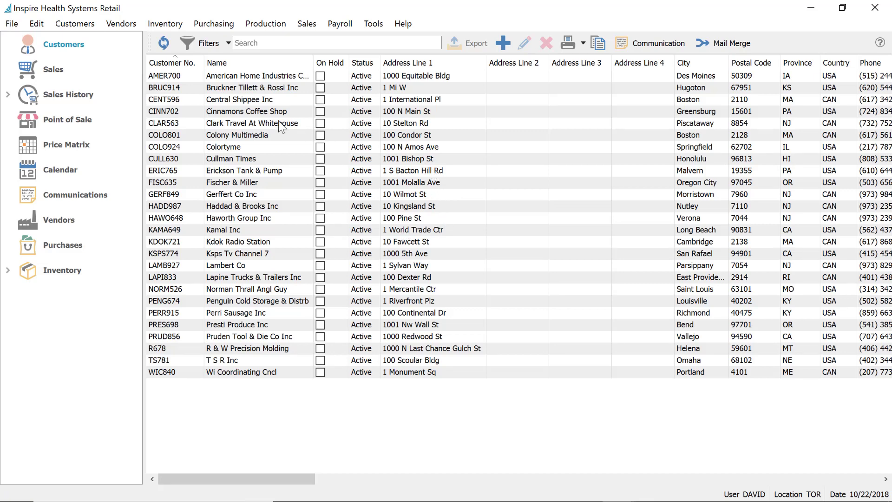
click(260, 112)
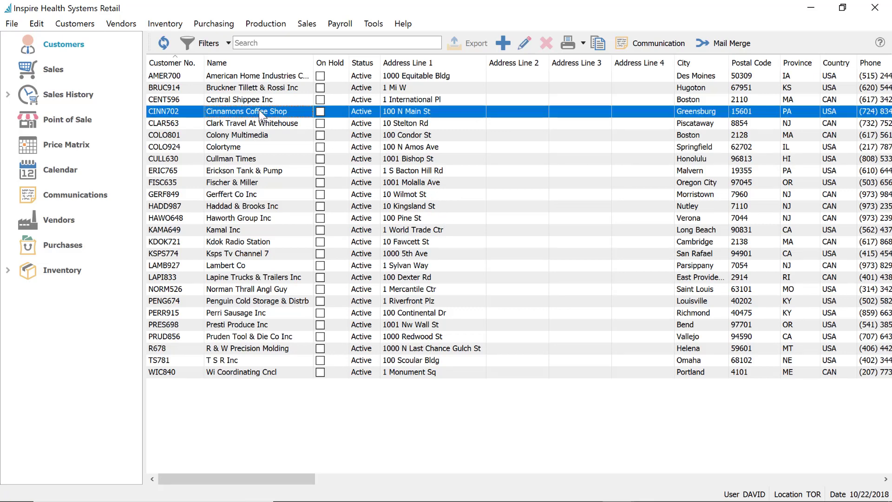
double_click(260, 114)
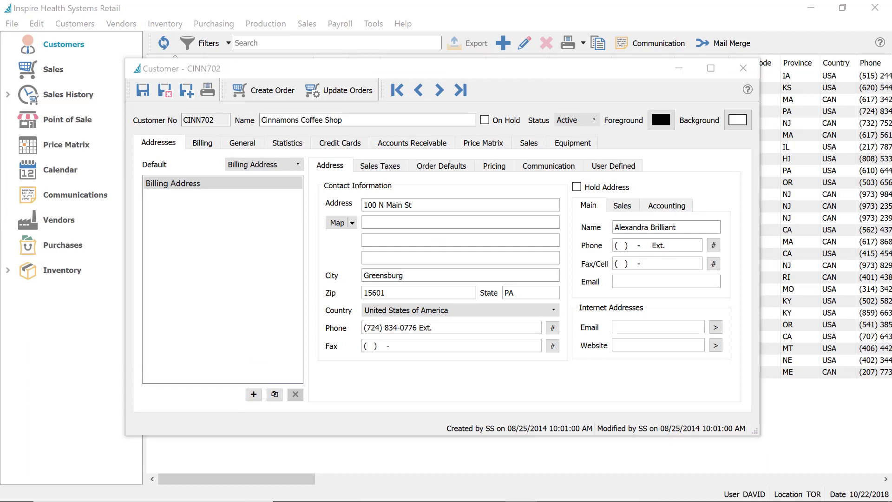
click(448, 171)
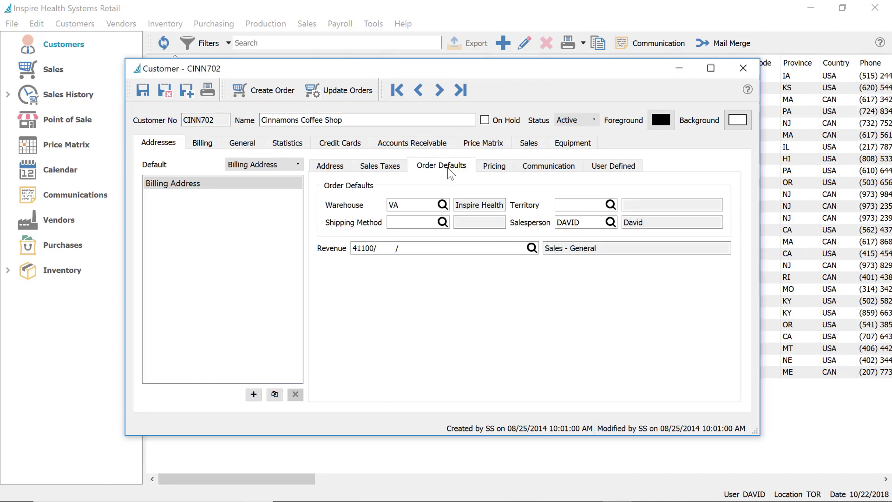
click(581, 225)
click(164, 90)
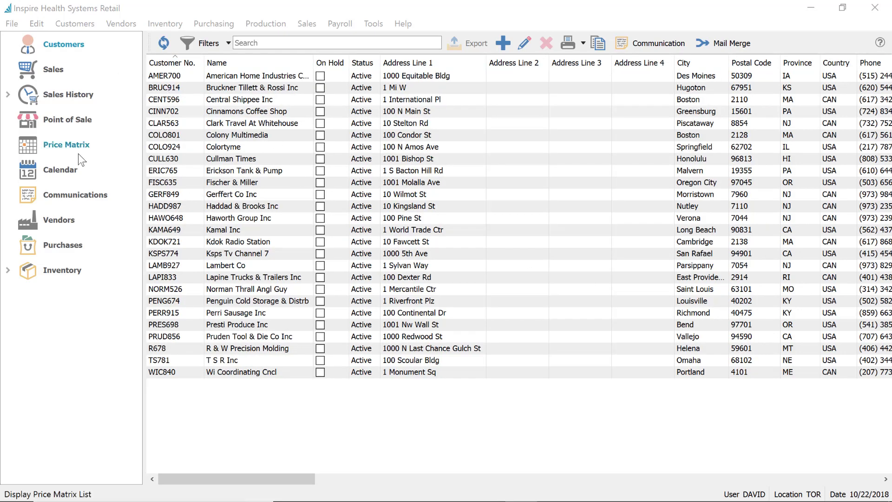
Switch David's session to the Sales History invoice list
click(68, 97)
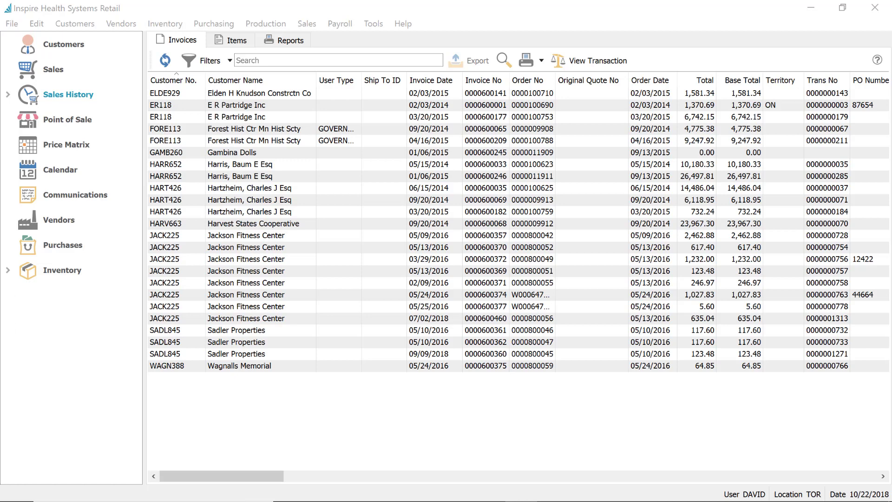
click(37, 23)
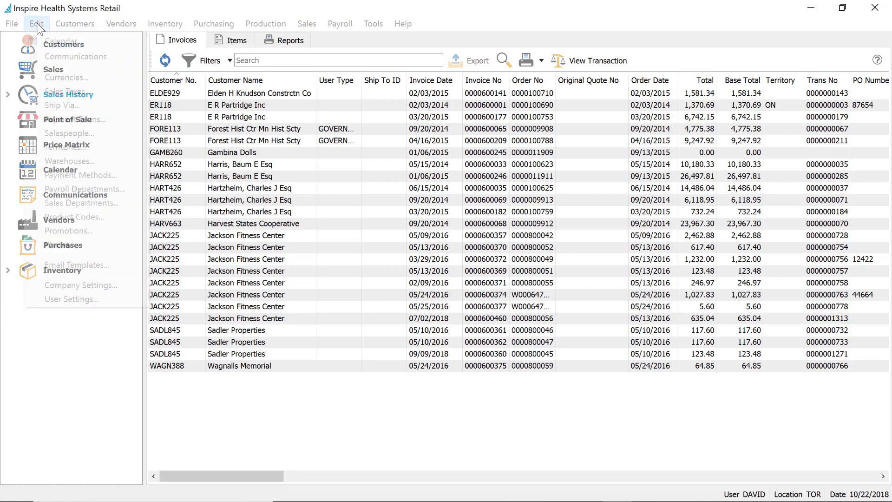
Review DAVID's account in Edit > User Settings and close the Users list
click(76, 298)
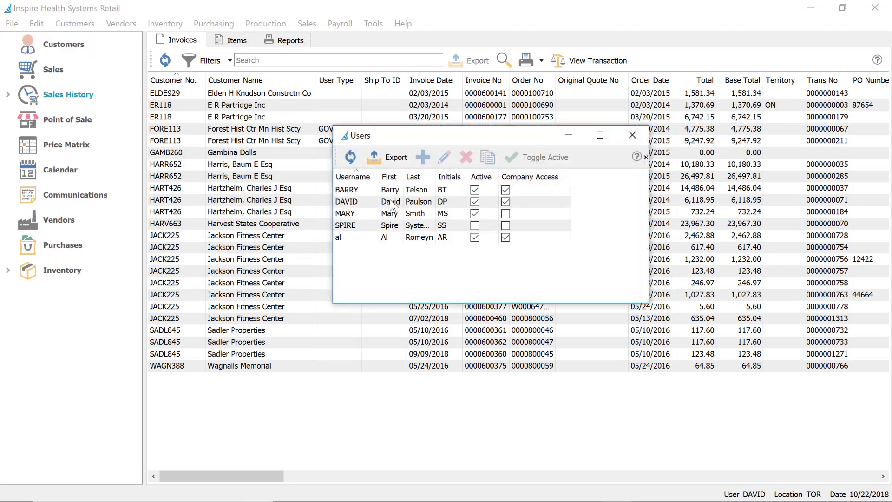
click(392, 204)
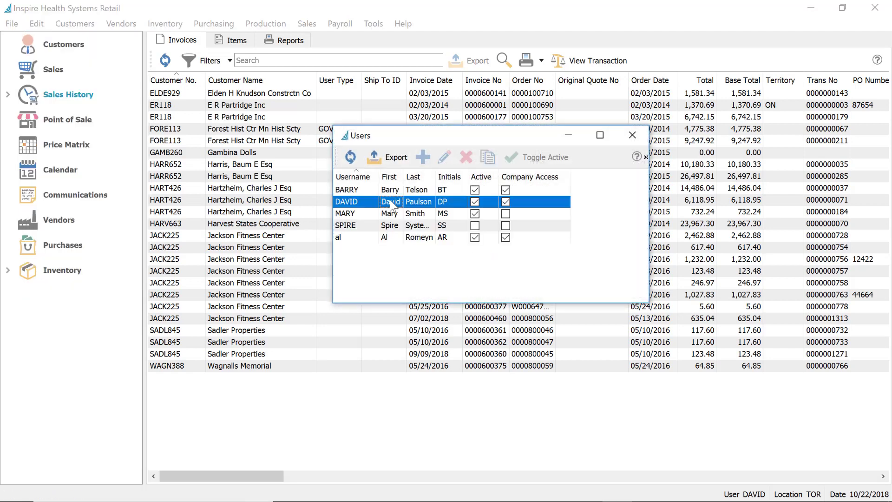
click(632, 135)
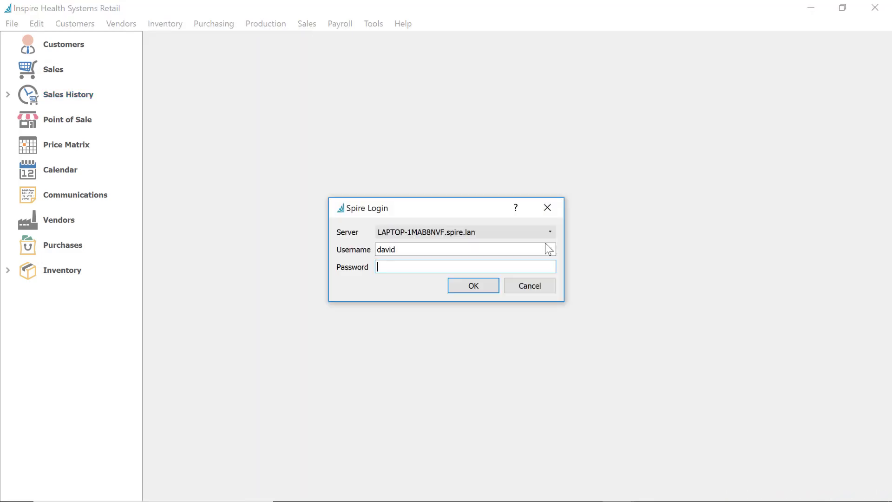
Log out and log in as barry to the Retail company at Toronto
double_click(418, 247)
key(Tab)
key(Return)
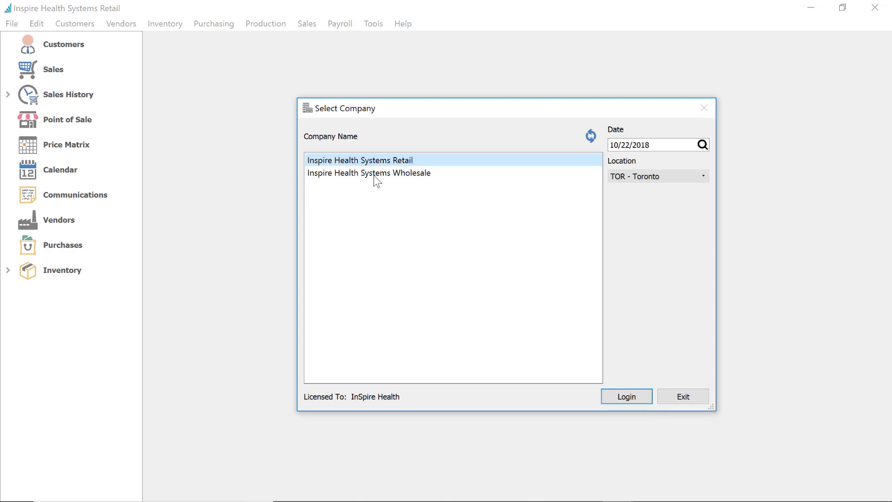
click(630, 395)
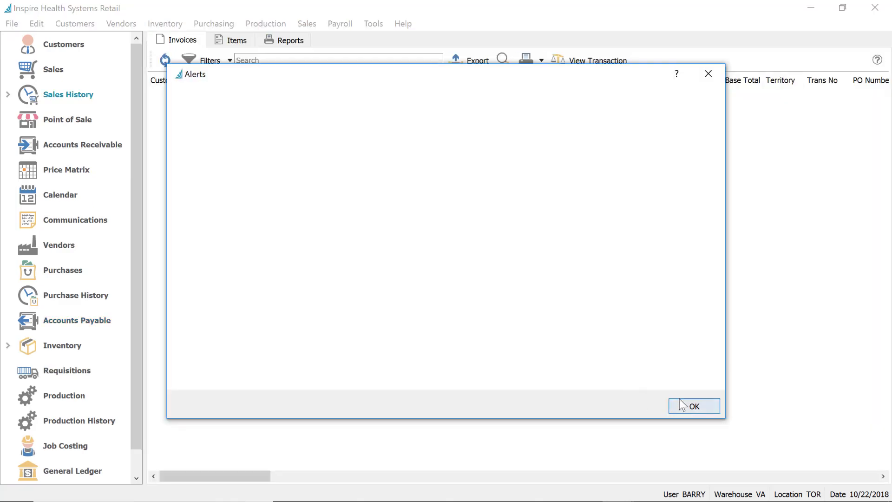
Dismiss the Alerts notices and open the first user's settings from Edit > User Settings
click(681, 405)
click(681, 404)
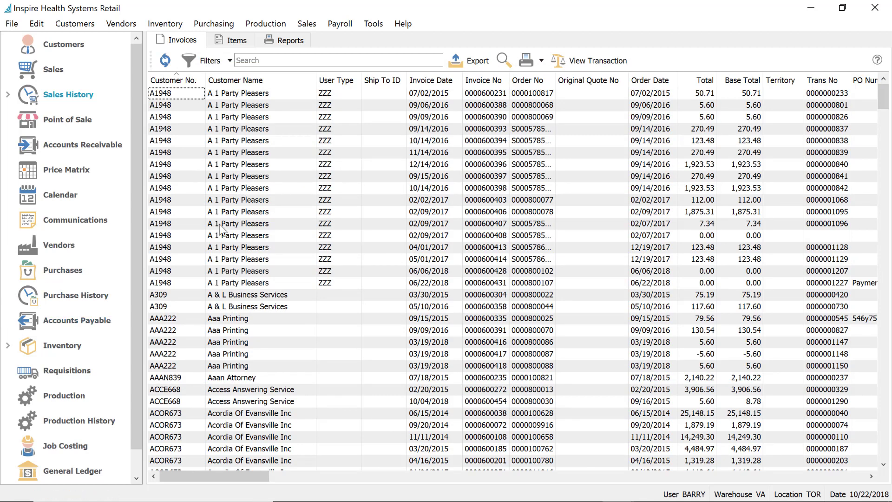
click(38, 23)
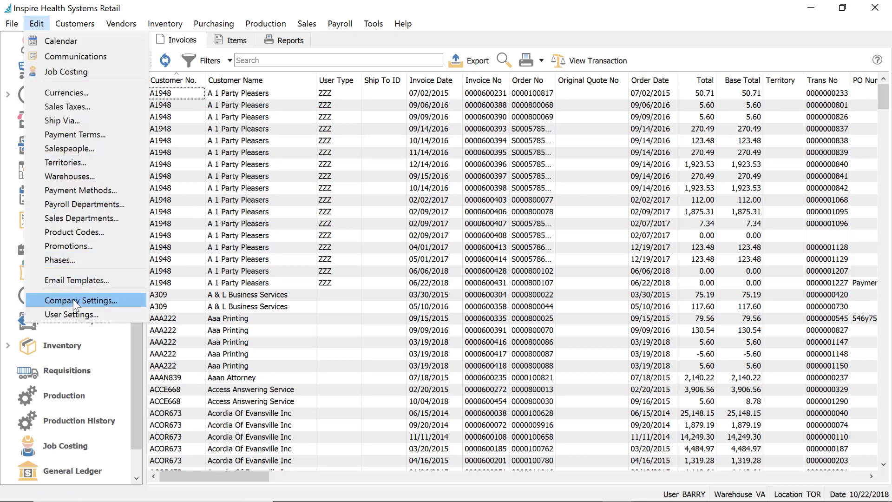
click(76, 315)
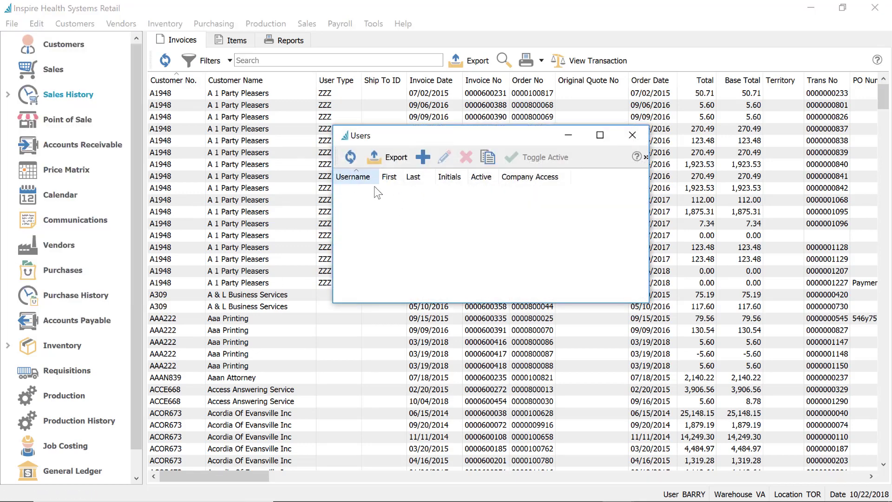
click(367, 189)
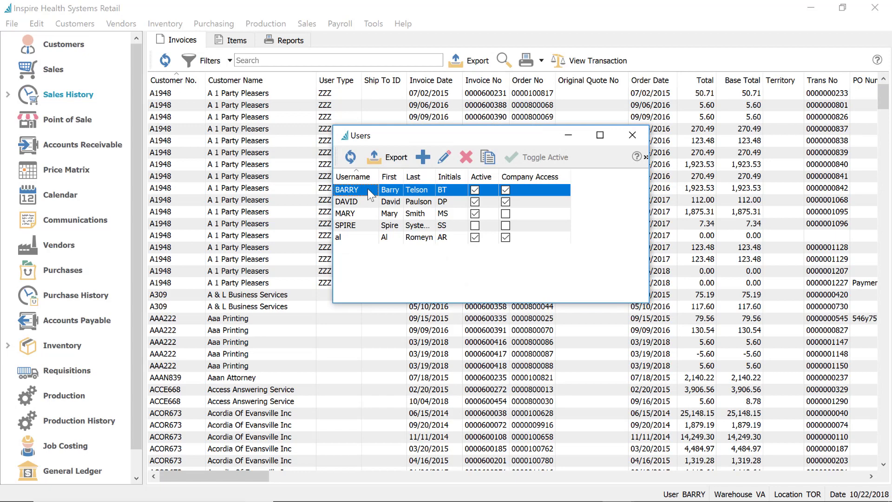
double_click(367, 188)
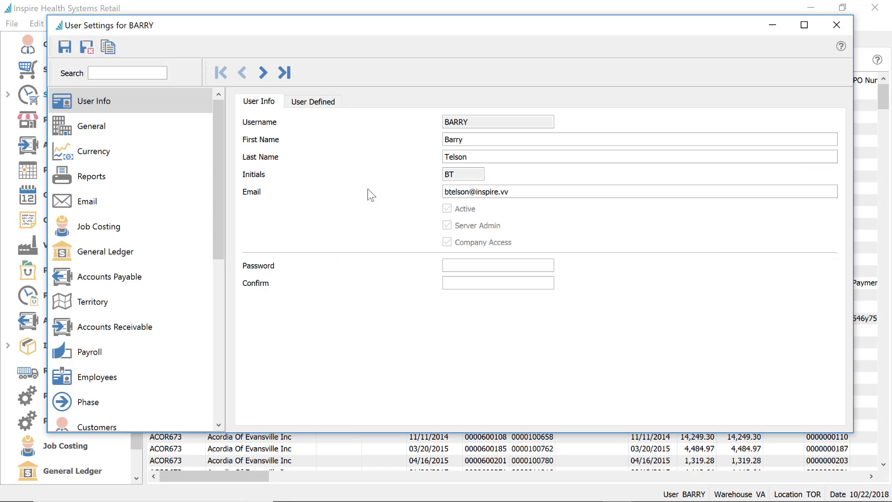
Search General settings for 'filt' and locate Create/Modify Company Filters
click(104, 126)
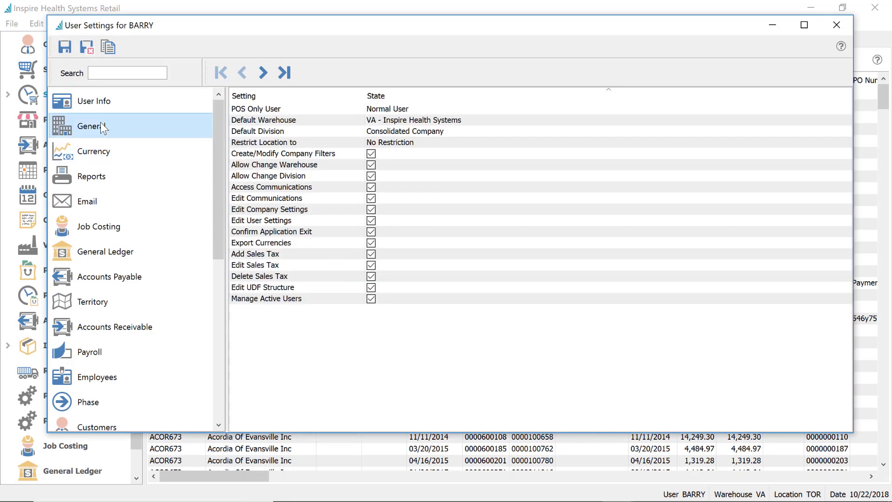
click(121, 69)
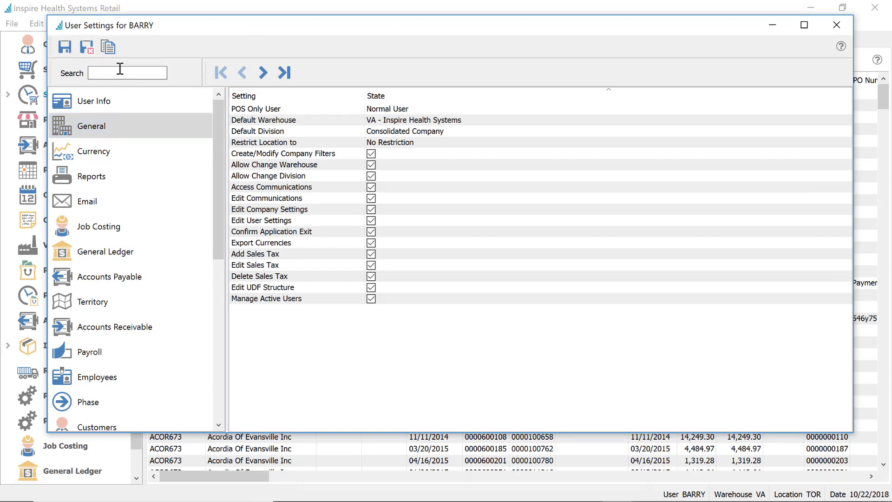
text(f)
key(BackSpace)
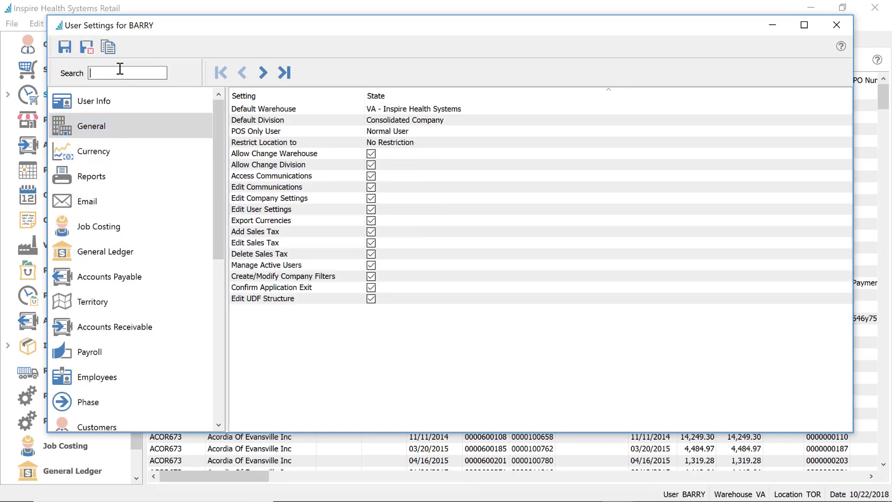
text(filt)
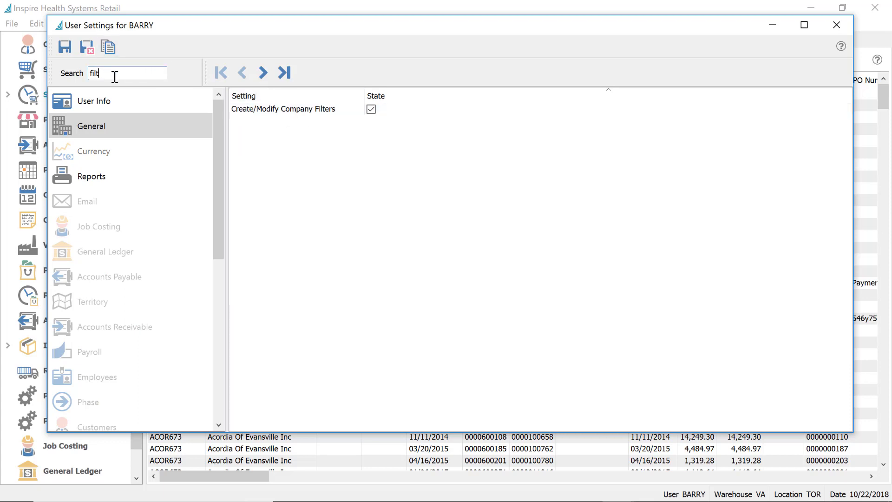
click(371, 110)
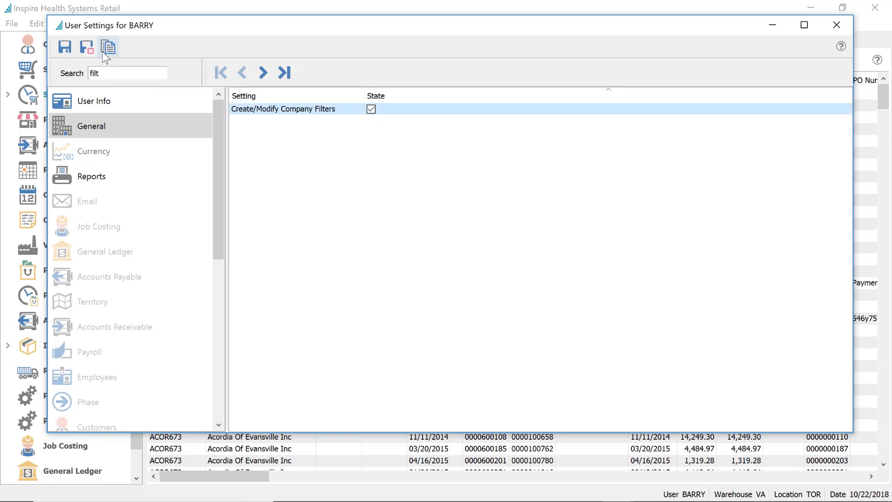
Close the user settings discarding changes, and close the Users list
click(837, 26)
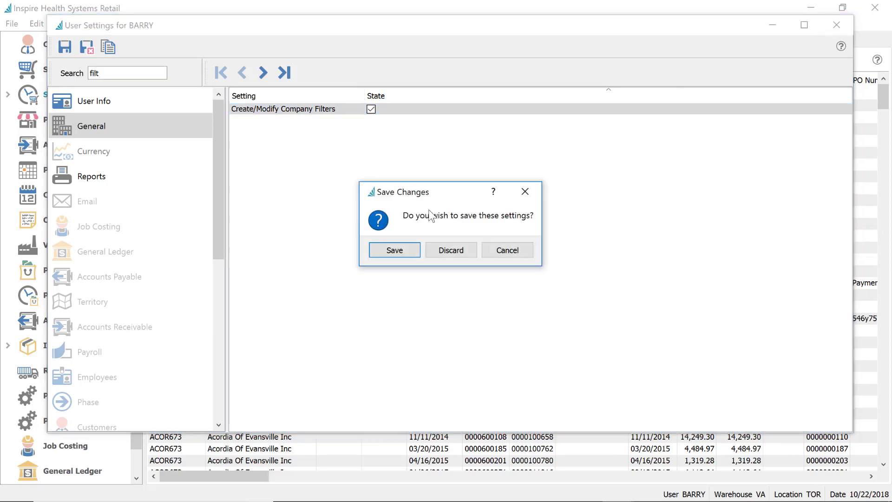
click(461, 252)
click(632, 135)
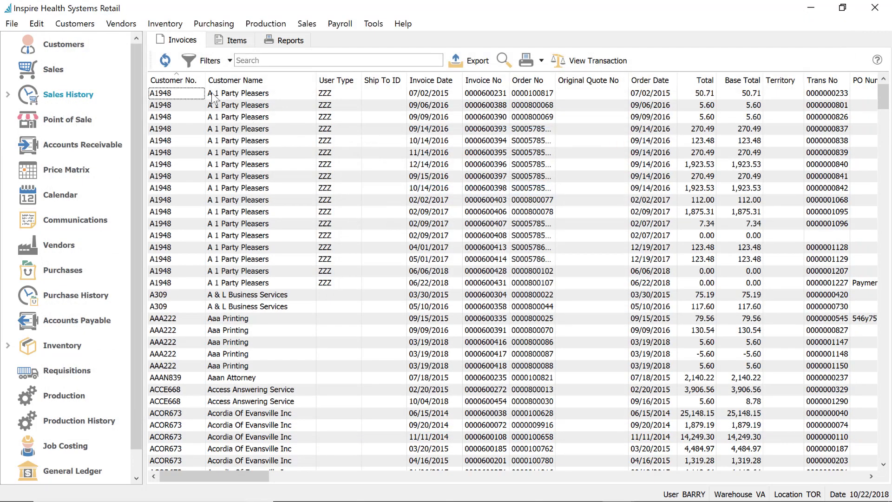
Add a Sales History filter criterion on Address Line 3
click(213, 61)
click(227, 93)
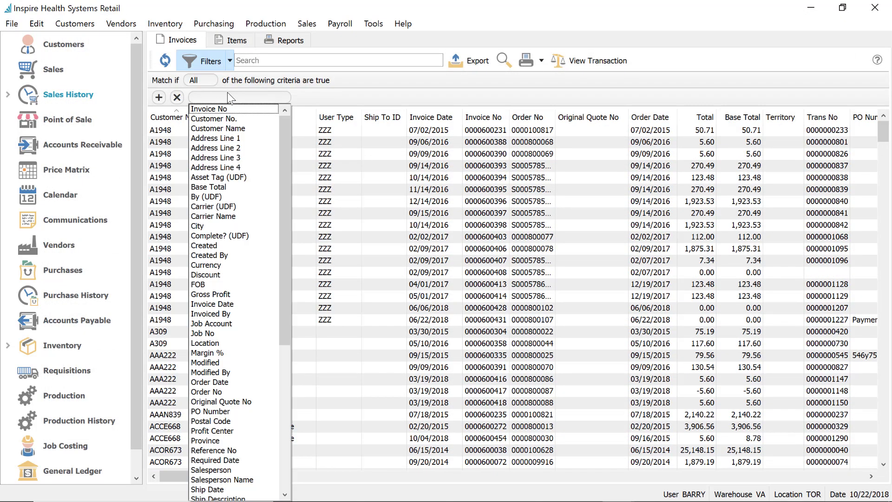
click(231, 161)
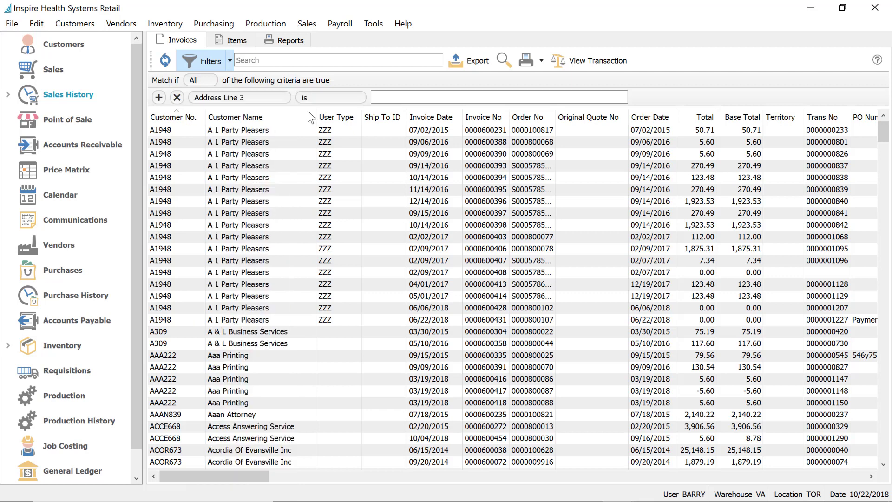
click(230, 61)
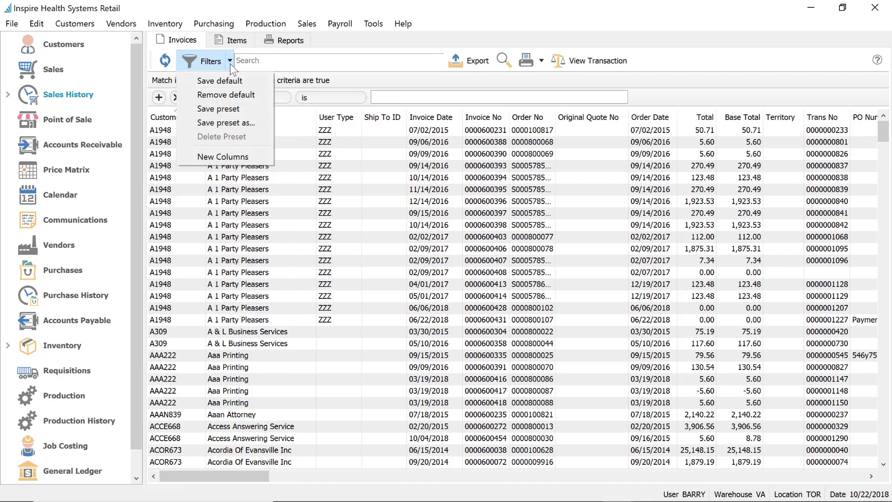
click(230, 123)
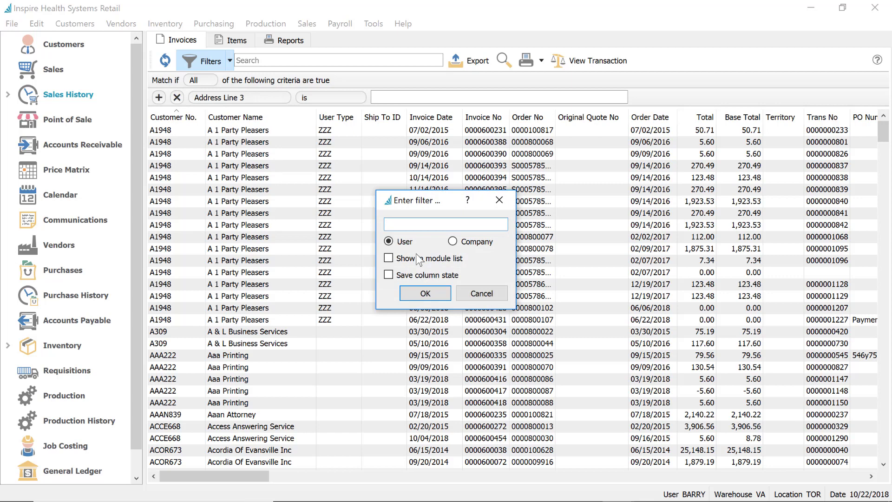
click(463, 244)
click(389, 241)
click(479, 296)
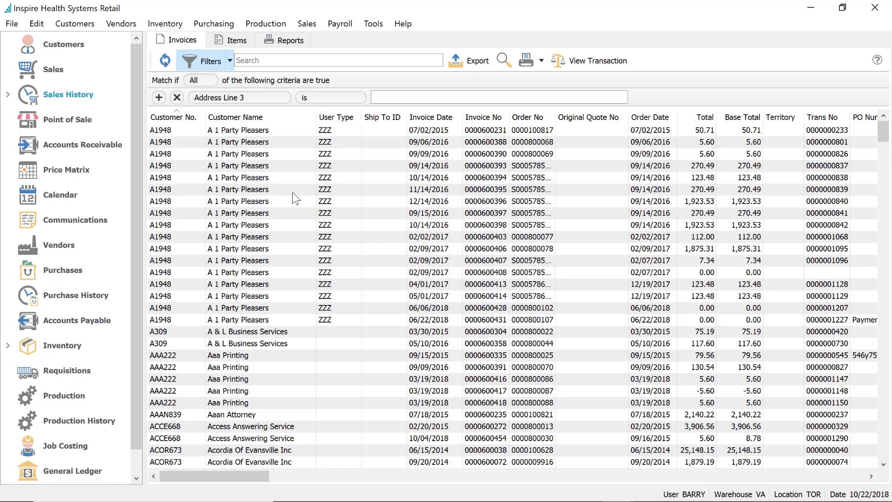
click(246, 168)
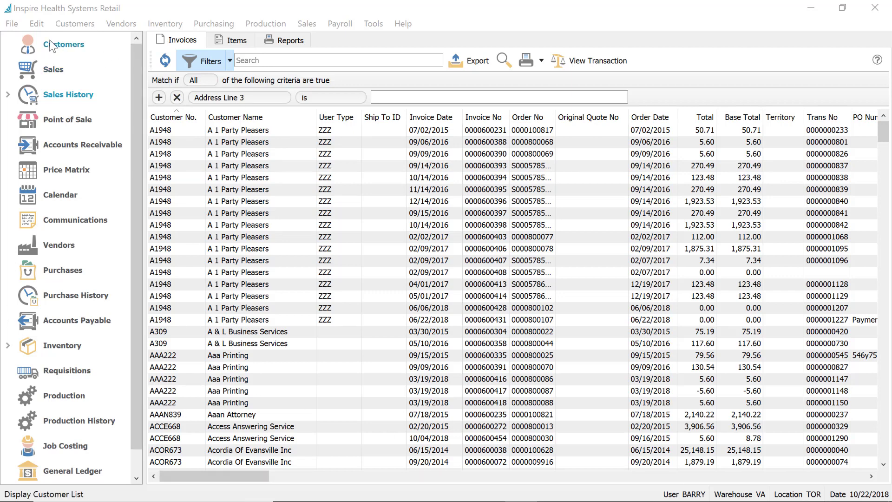
Open BARRY's user settings at the Email page
click(39, 24)
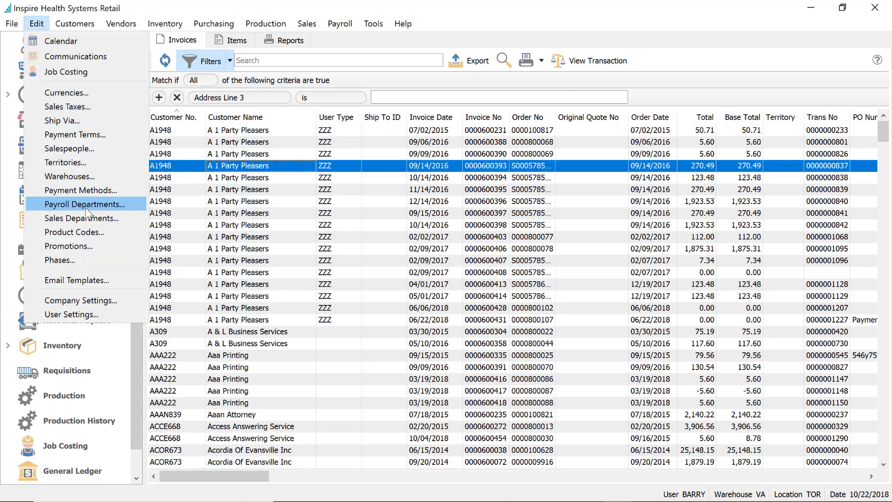
click(97, 315)
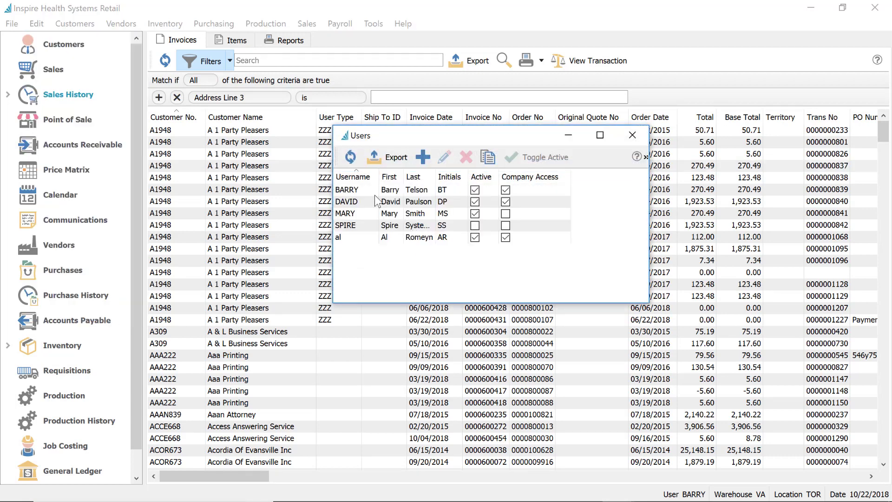
click(370, 193)
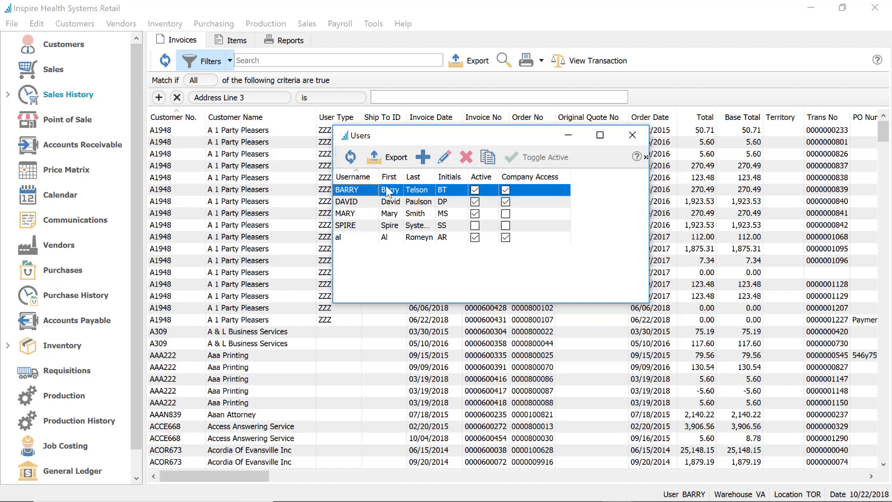
double_click(386, 188)
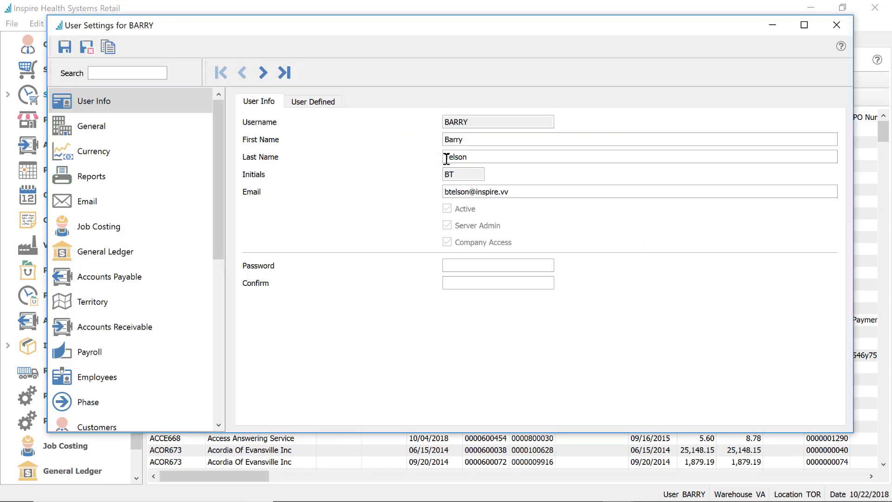
click(105, 194)
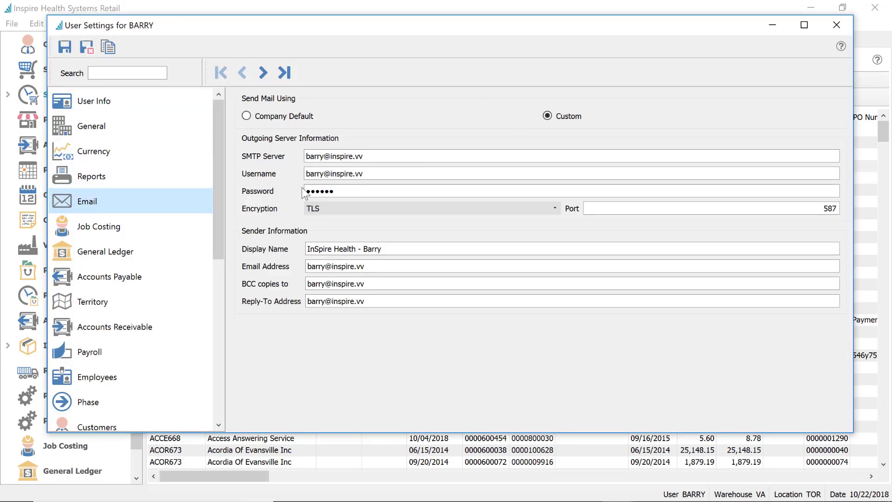
Review the SMTP server, mail username, password and sender name and address fields
click(384, 157)
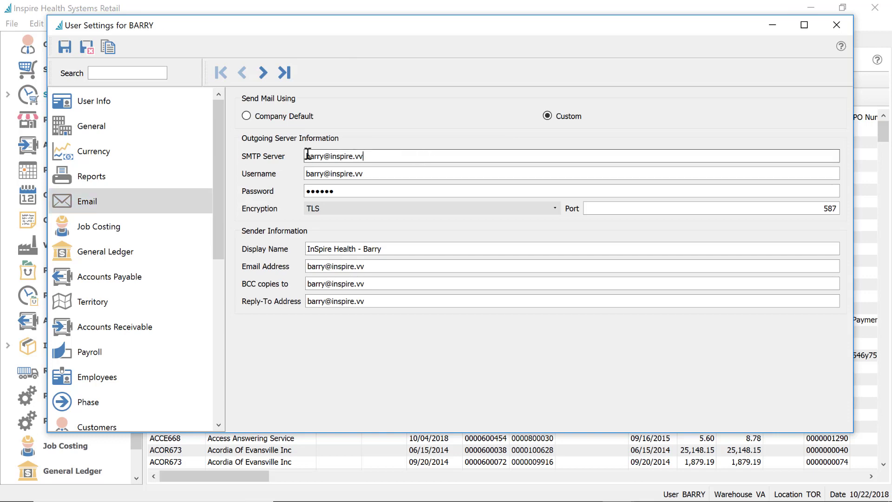
drag(306, 156, 402, 153)
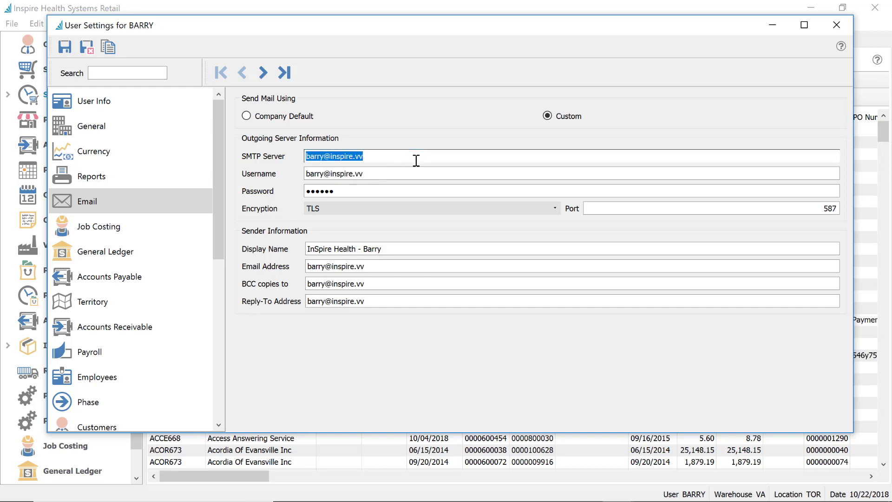
click(401, 178)
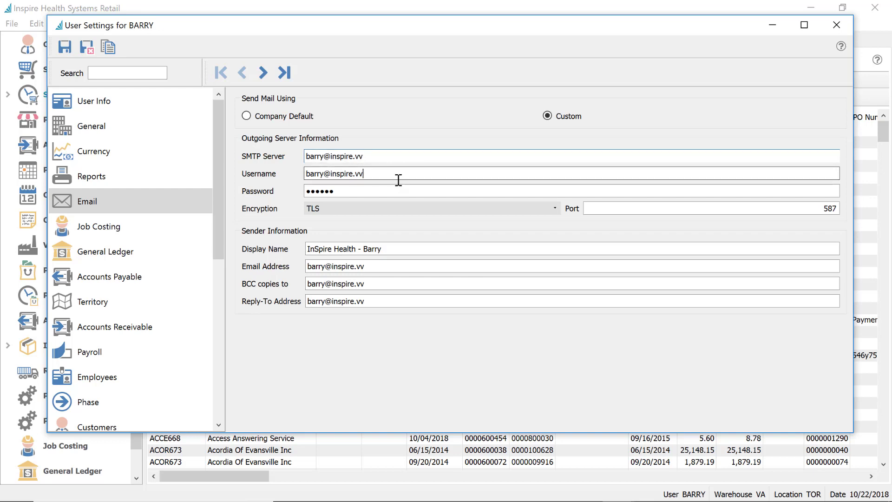
click(382, 190)
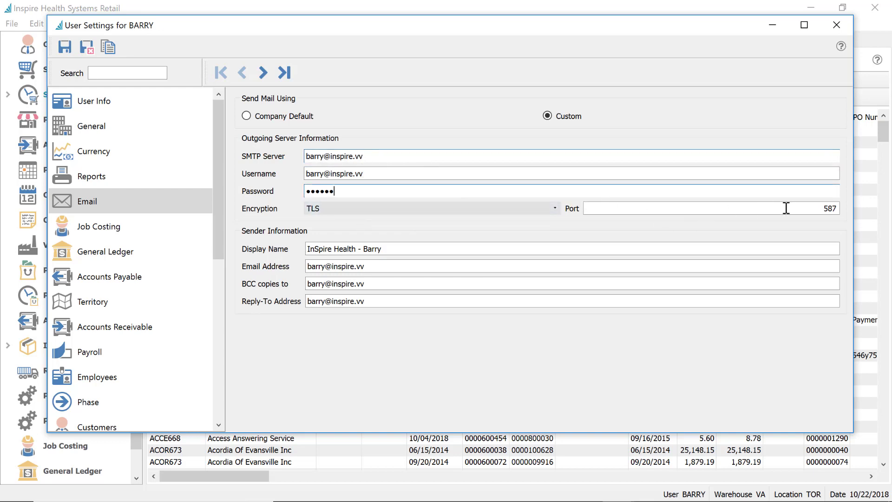
click(398, 248)
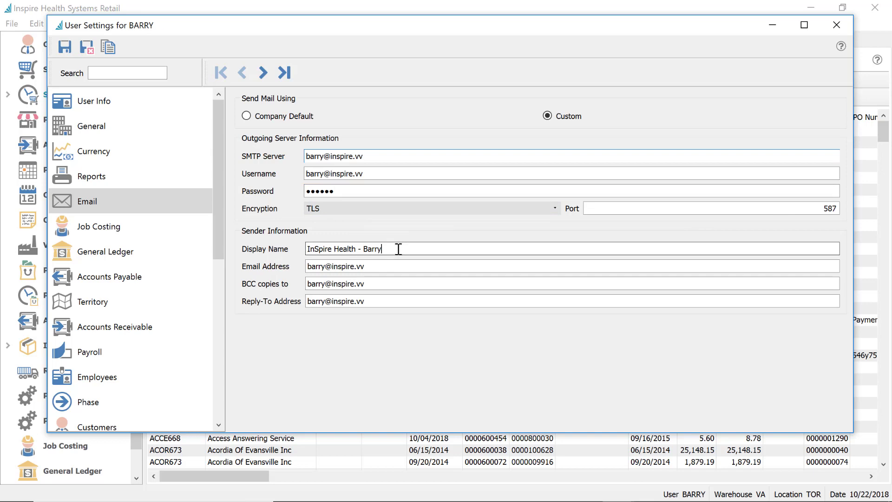
double_click(380, 268)
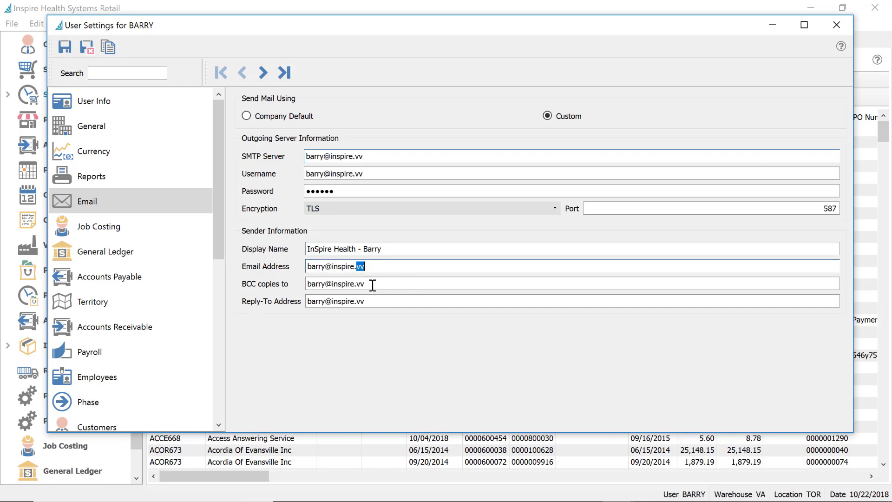
double_click(313, 173)
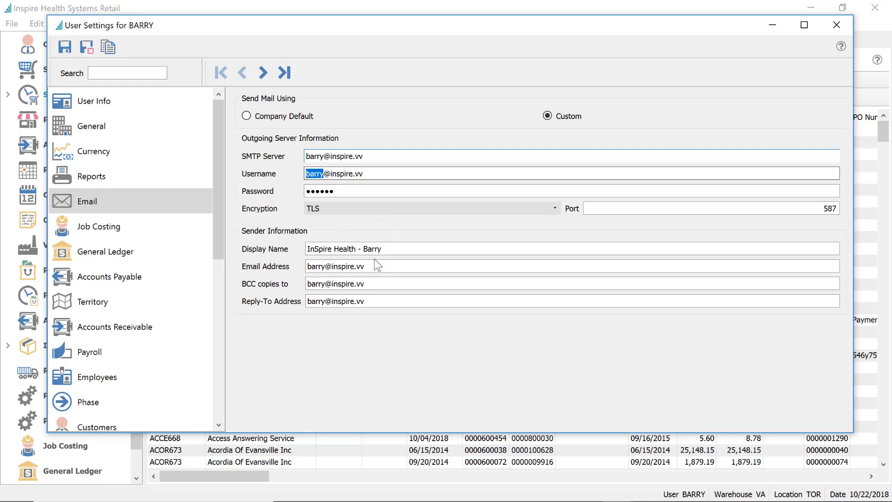
Review the BCC and reply-to addresses and SMTP server, then narrow the settings window
triple_click(386, 284)
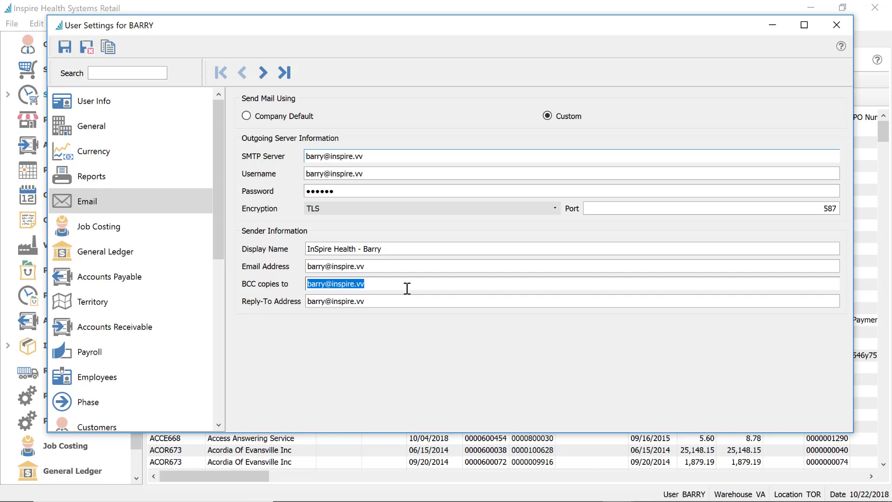
click(392, 301)
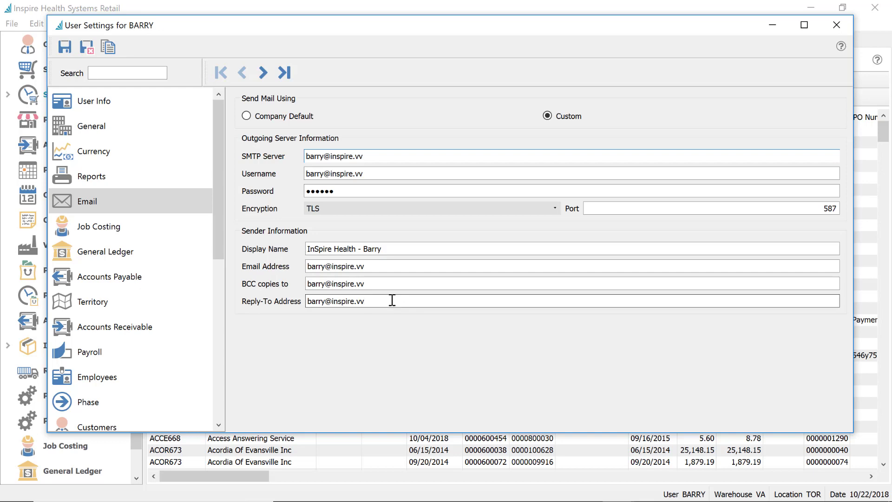
double_click(392, 301)
triple_click(392, 301)
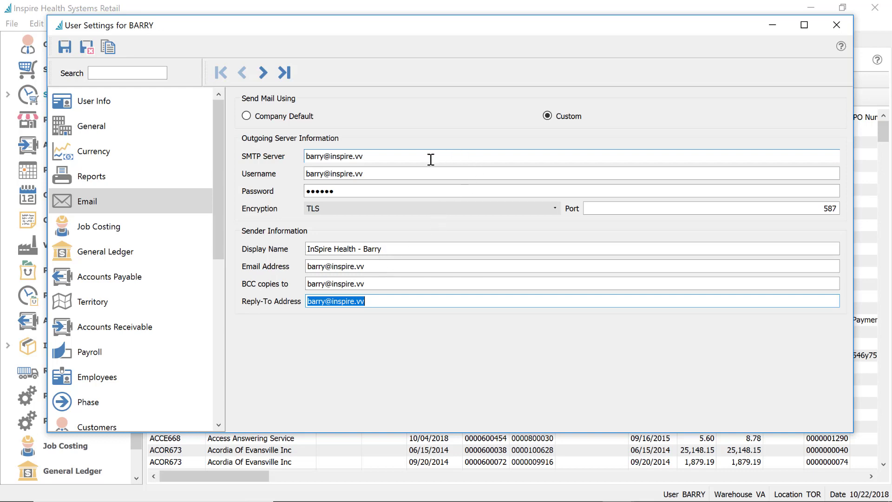
click(408, 155)
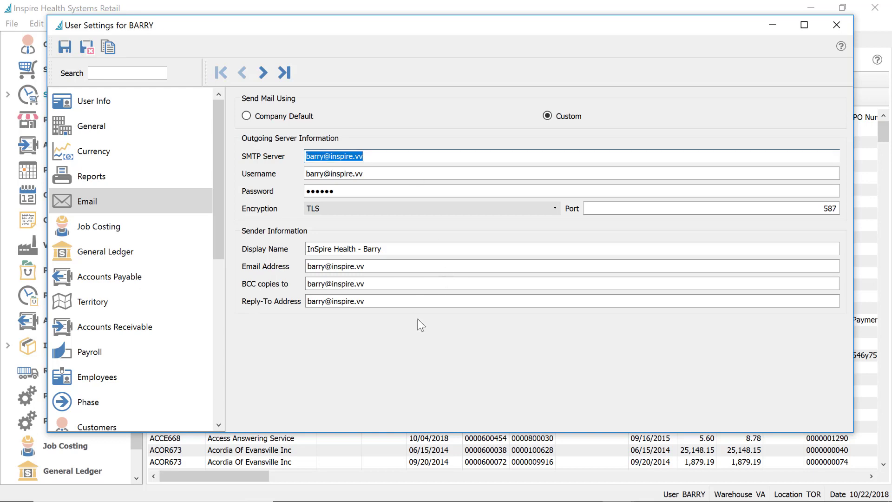
drag(854, 261, 610, 278)
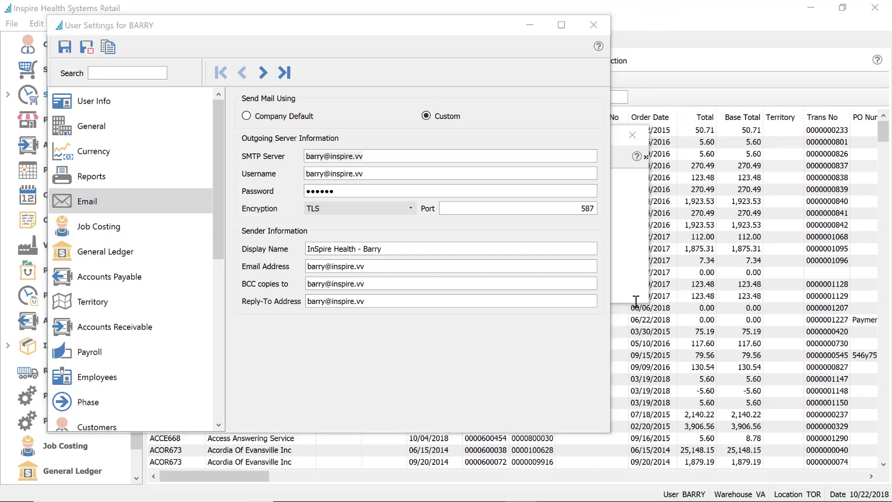
Close Barry's user settings and reopen them from Edit > User Settings
click(594, 25)
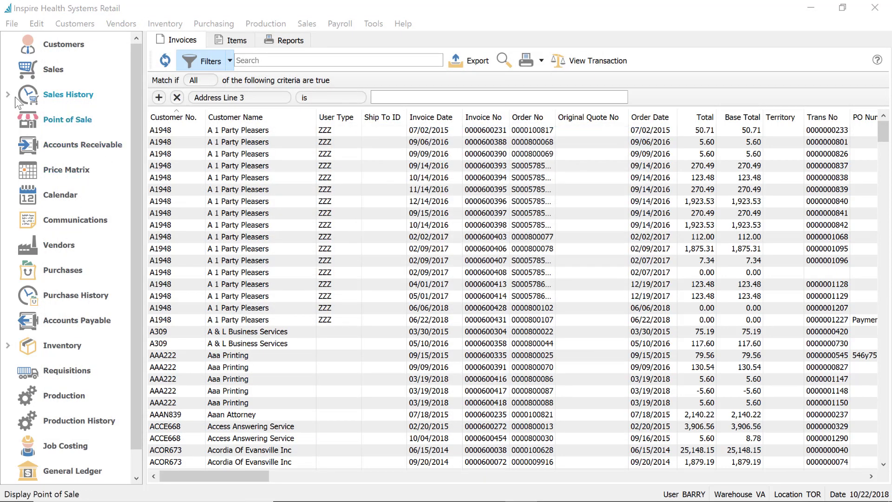
click(42, 26)
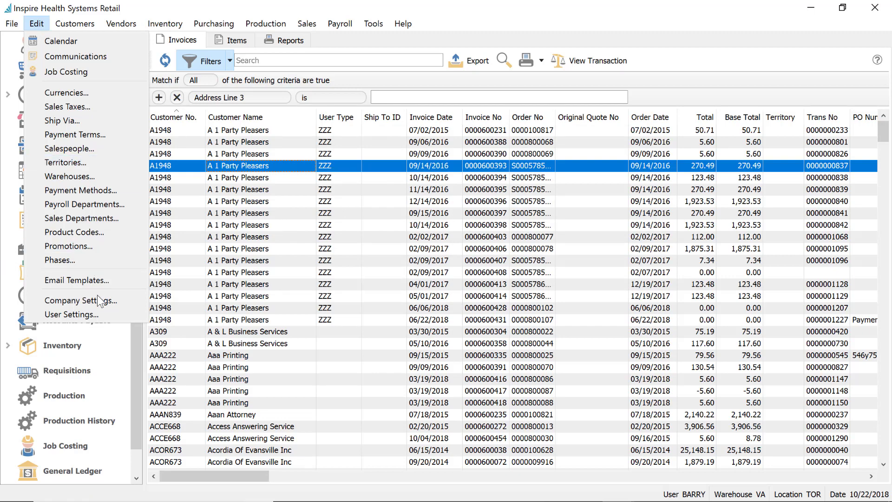
click(97, 318)
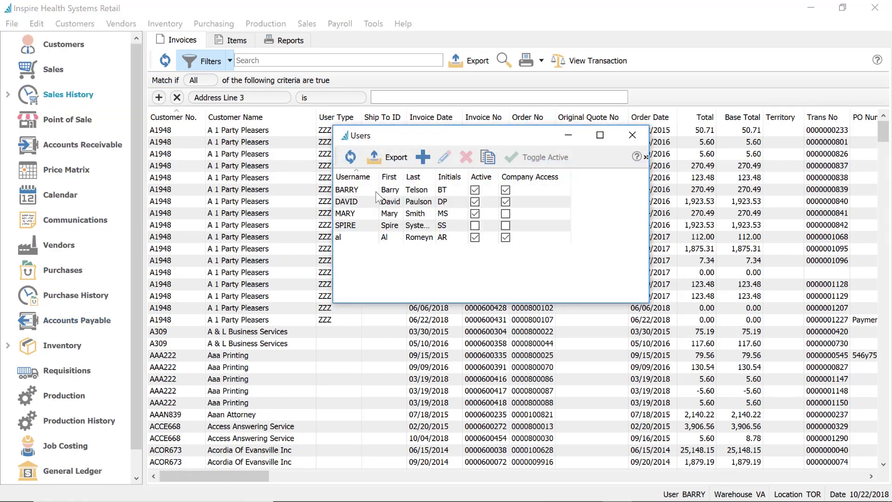
click(373, 188)
double_click(373, 188)
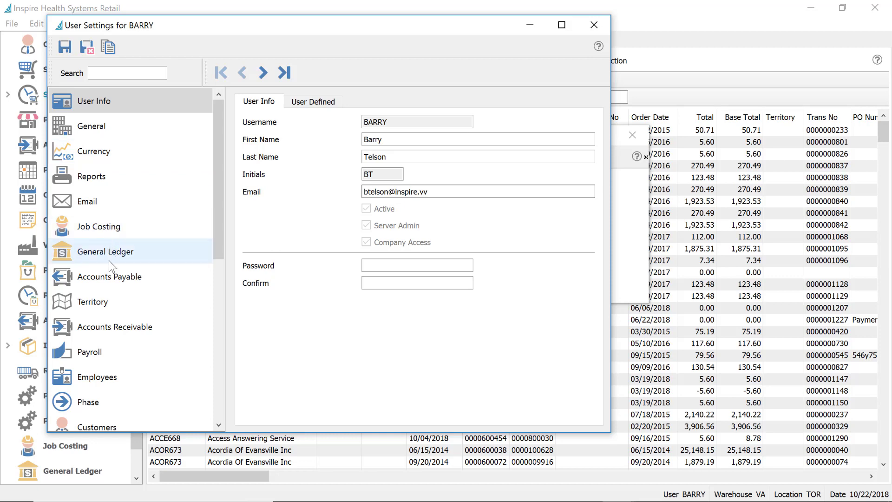
Turn on Barry's Accounts Payable 'Modify GL Transaction by Default', then discard the unsaved change
click(114, 272)
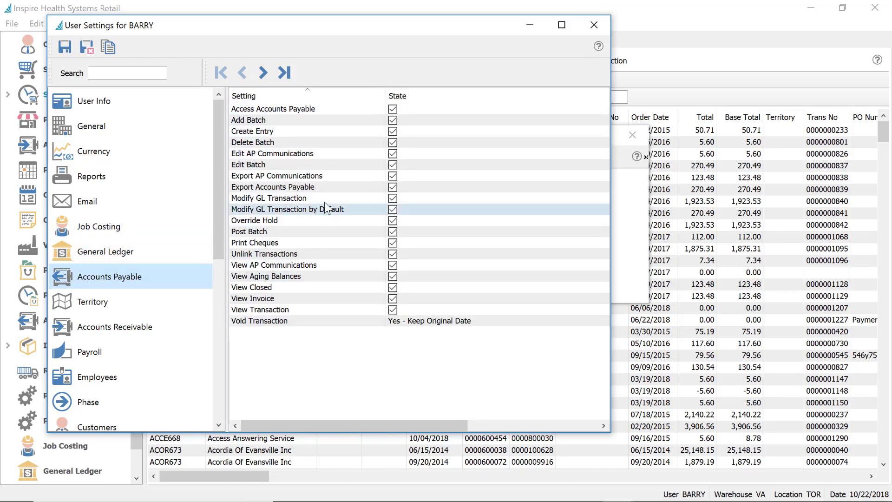
click(263, 199)
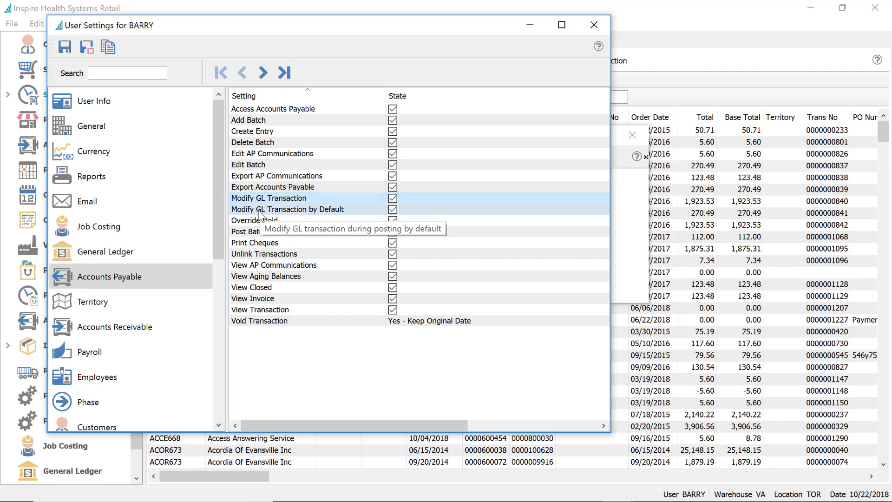
click(261, 209)
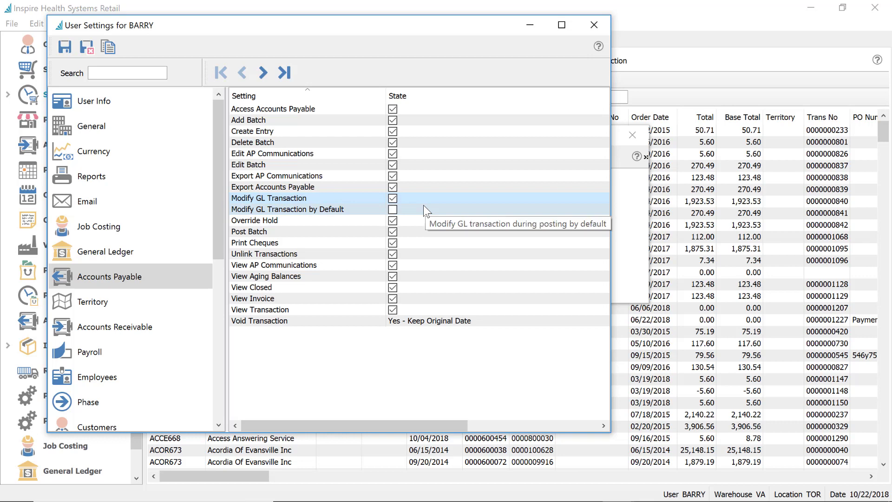
click(393, 209)
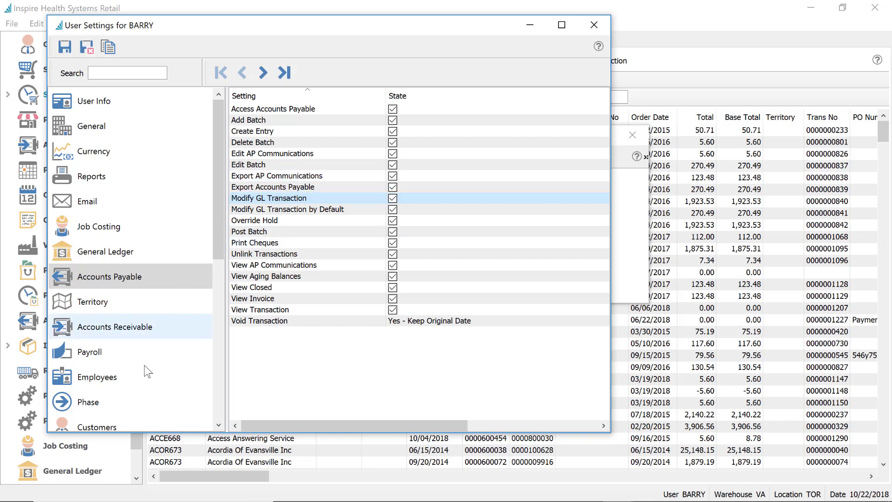
click(595, 27)
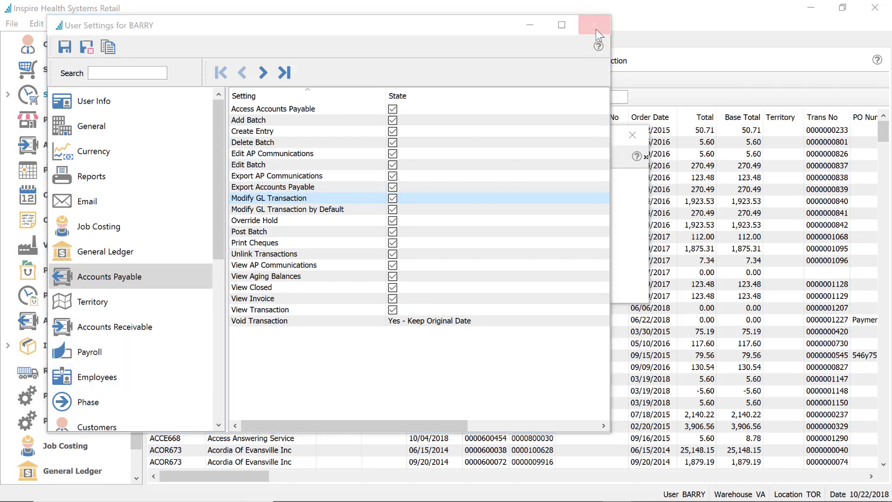
click(341, 250)
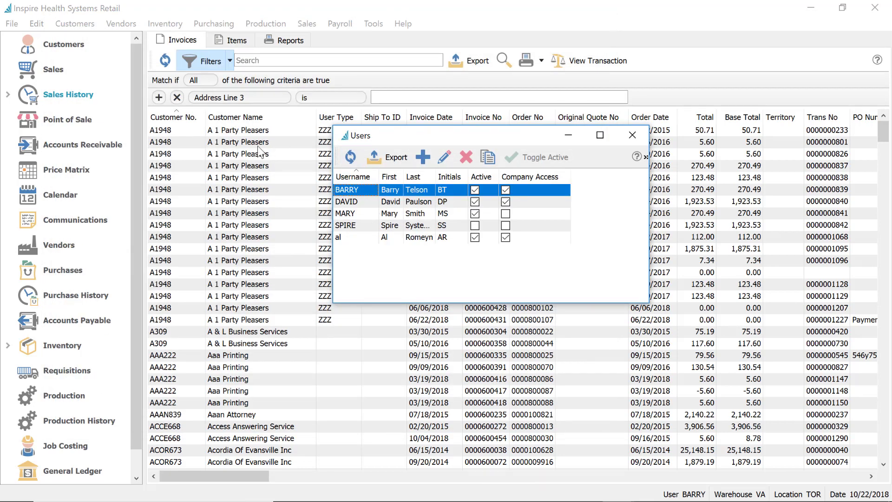
Draft a 1,123.00 payable invoice for Bridger Scientific Inc, preview its GL, then cancel
key(Escape)
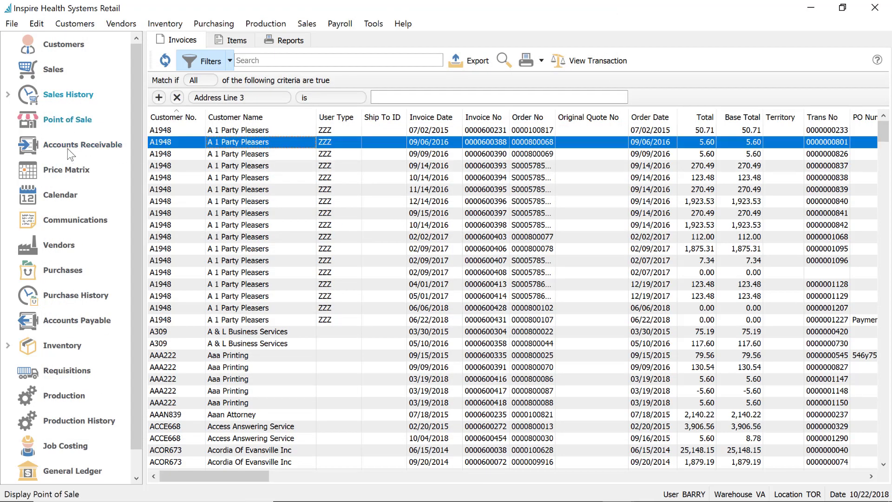
click(84, 320)
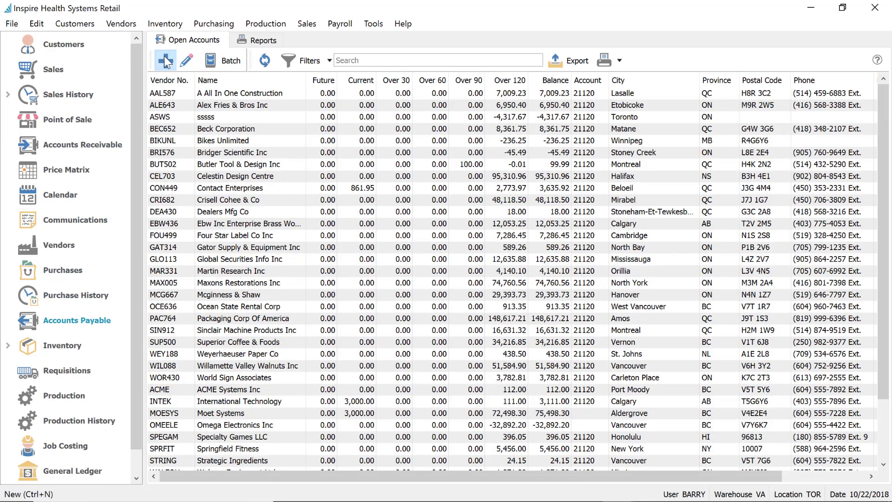
click(165, 59)
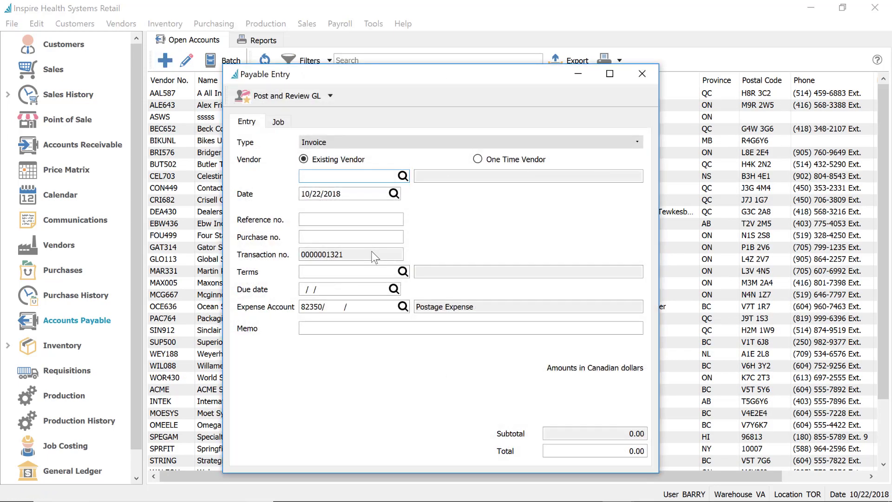
text(D)
click(362, 223)
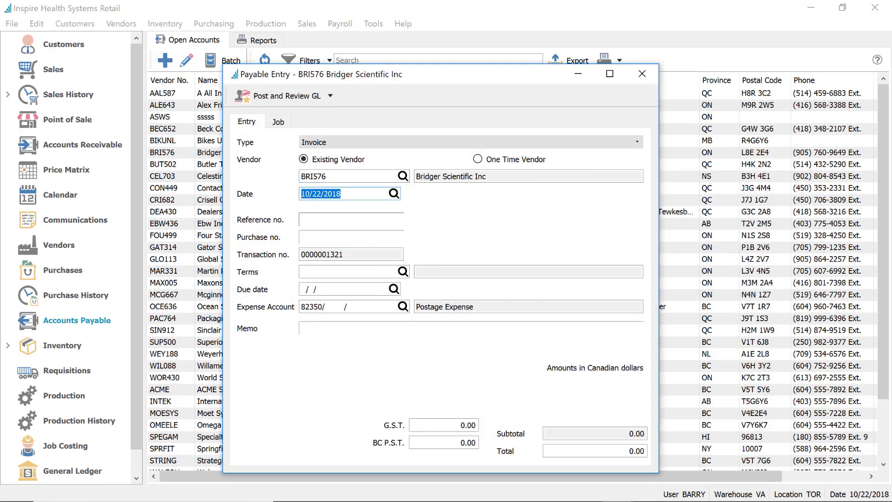
click(613, 449)
text(1123)
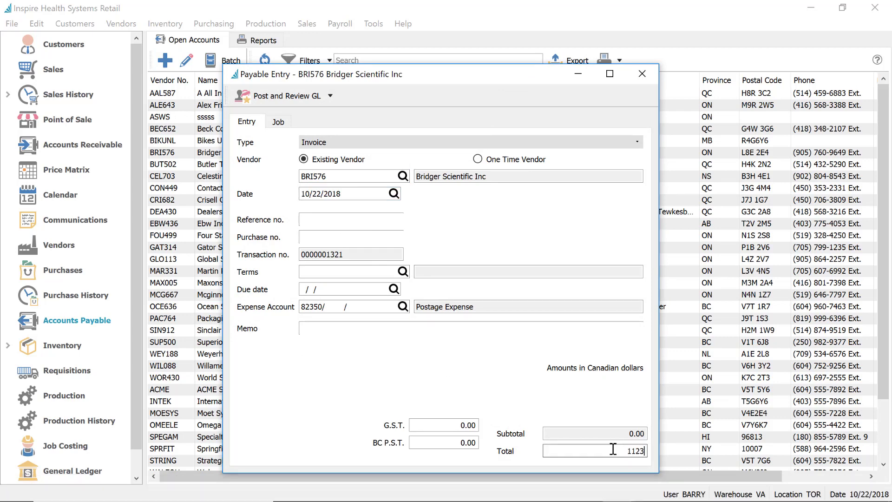
key(Tab)
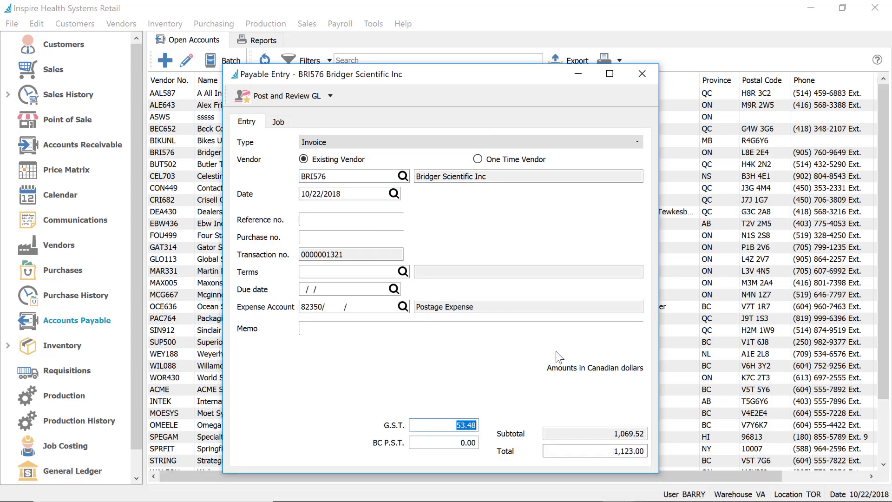
click(272, 97)
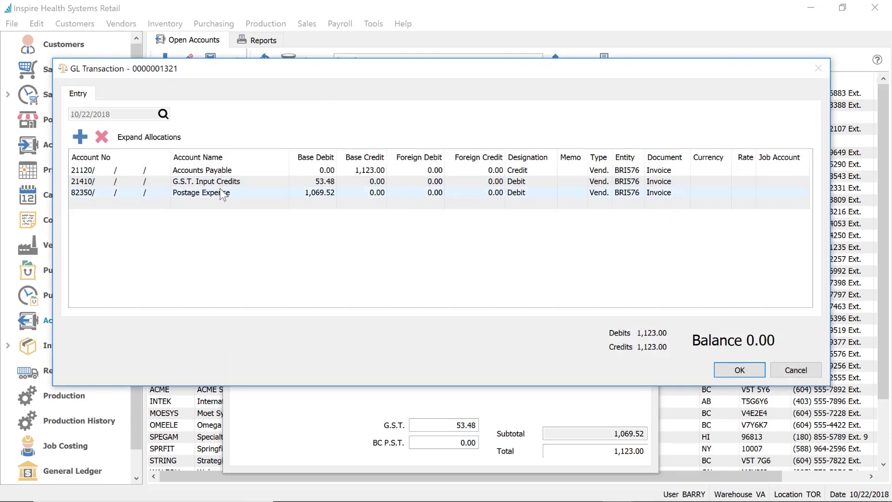
click(805, 371)
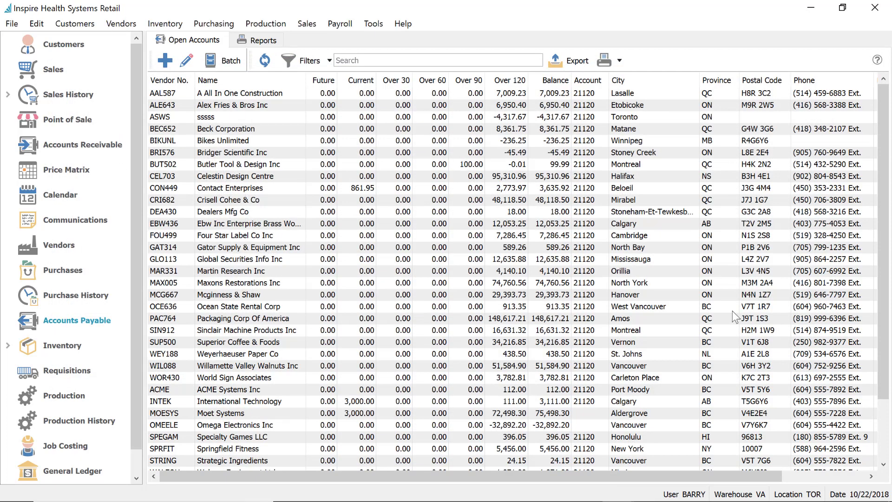
Post a 444.00 payable invoice for Nestors Fitness Products Inc. without reviewing GL
click(165, 61)
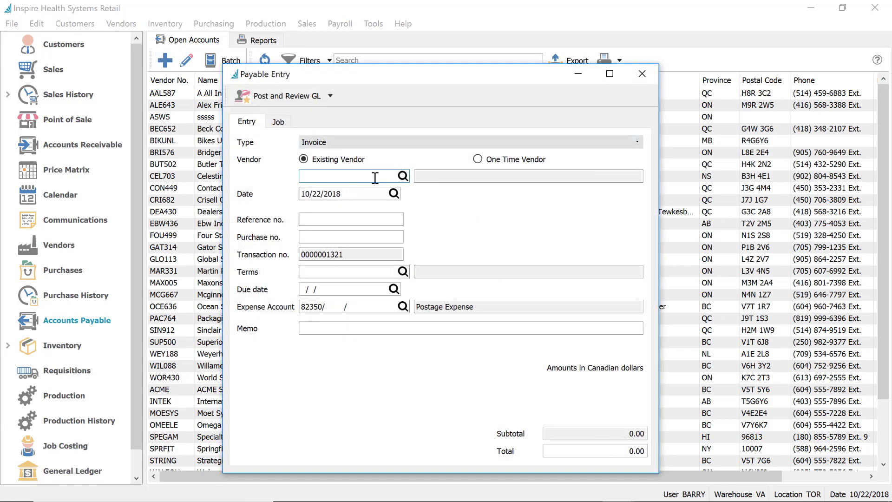
click(367, 177)
text(F)
click(362, 211)
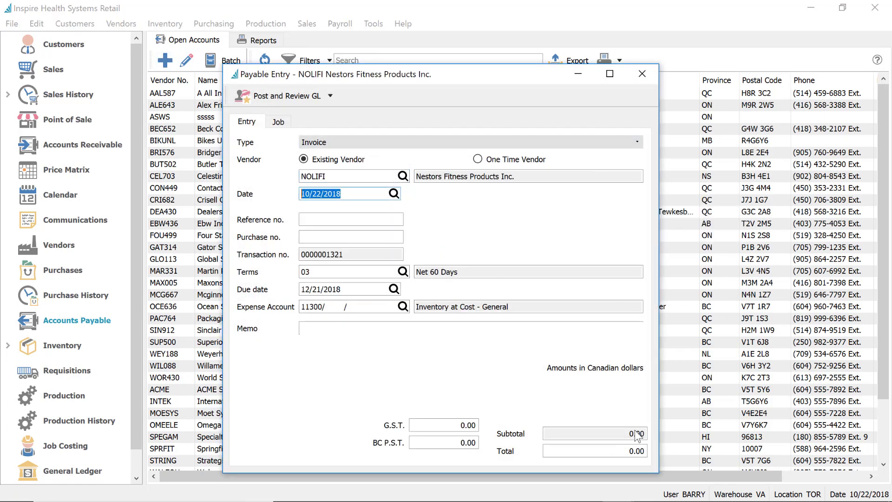
click(634, 448)
text(444)
key(Tab)
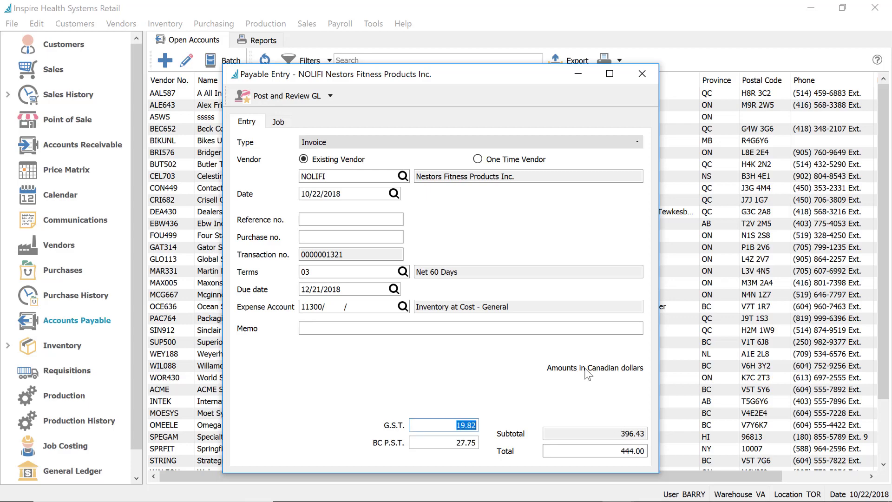
click(329, 94)
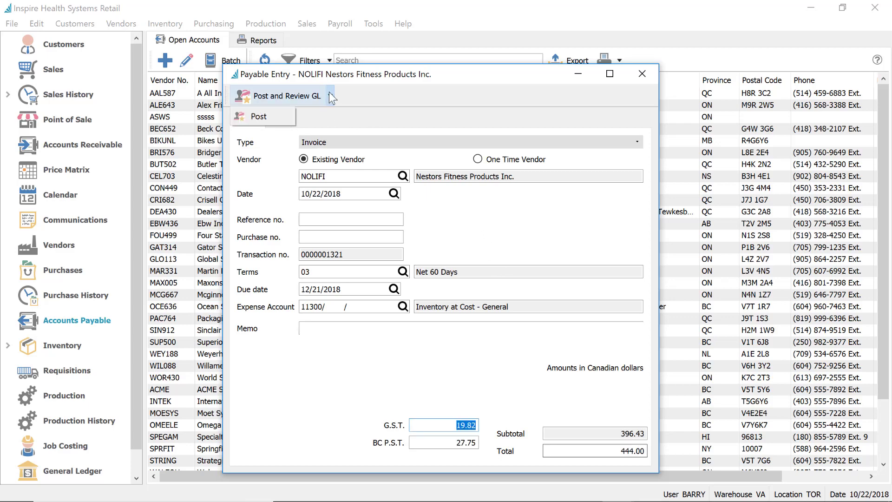
click(266, 116)
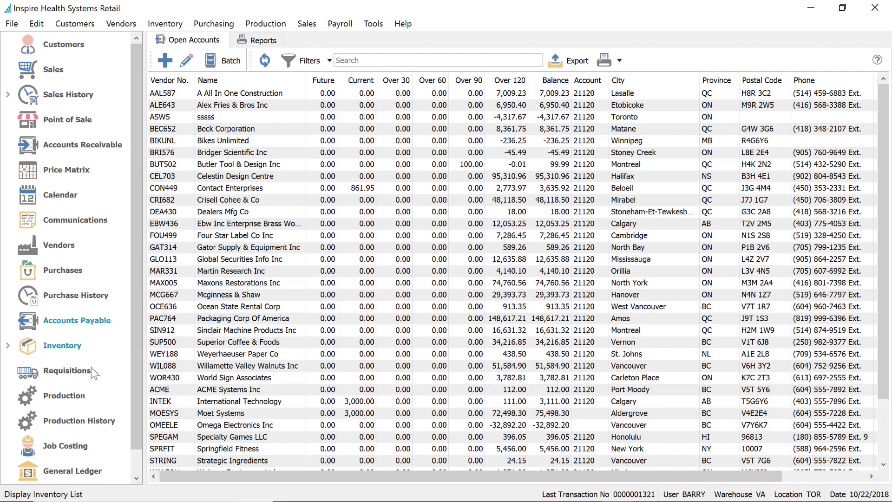
click(74, 143)
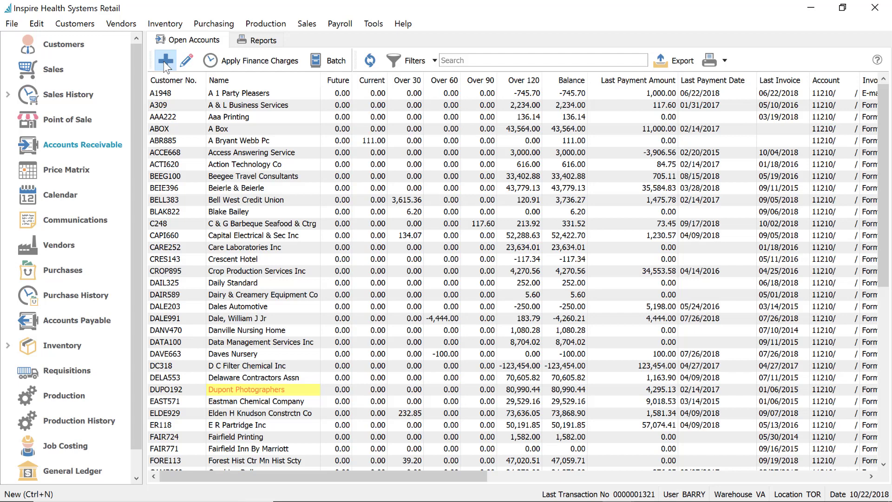
Post a 223.00 receivable invoice for Dairy & Creamery Equipment Co
click(164, 61)
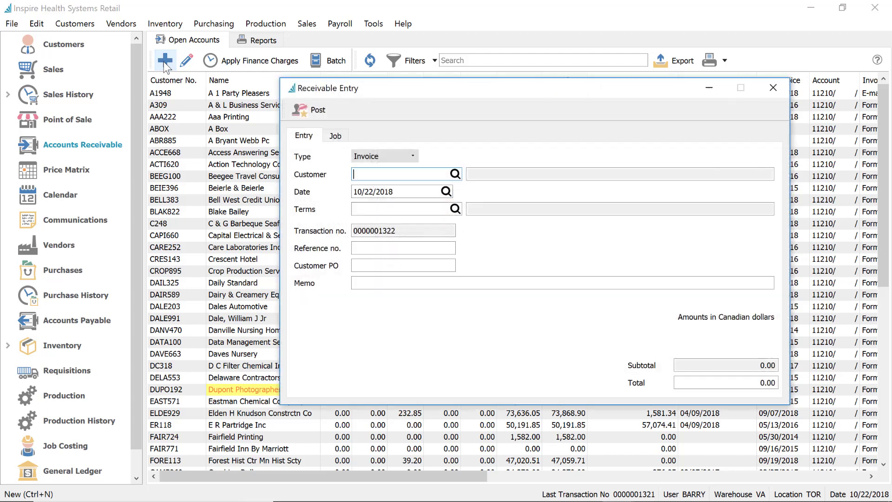
text(da)
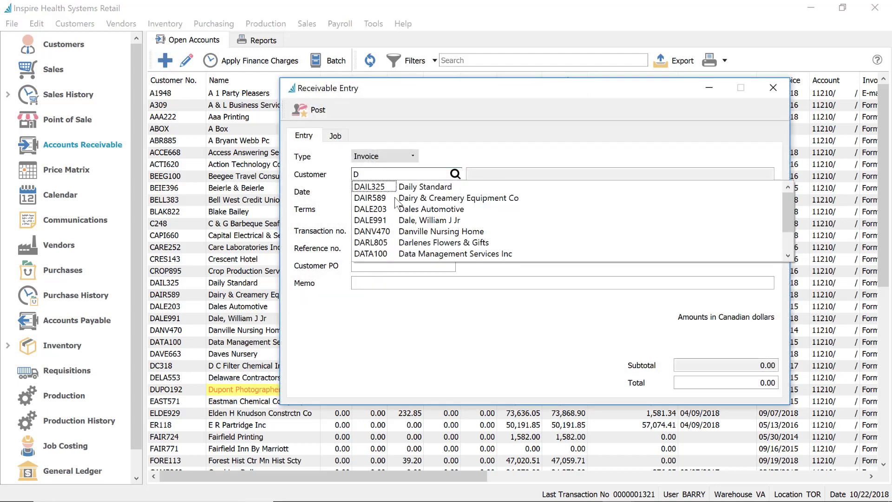
click(394, 197)
click(724, 386)
text(223)
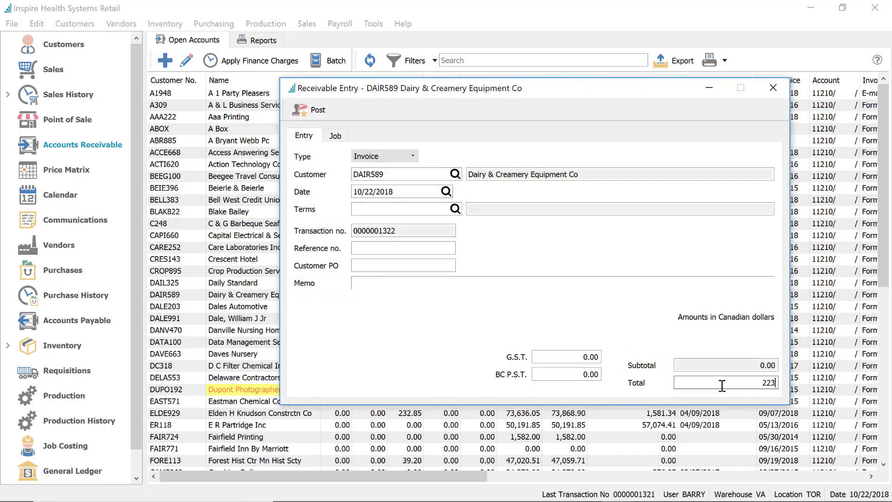
key(Tab)
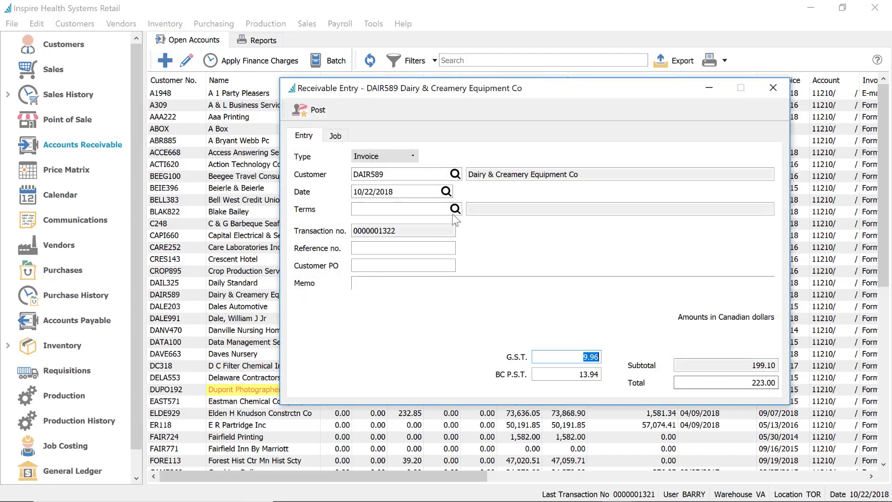
click(325, 114)
click(328, 165)
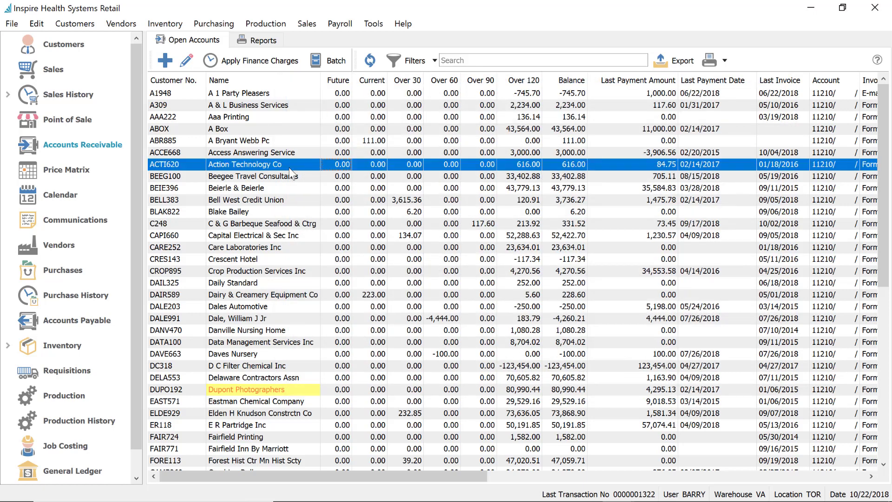
click(52, 70)
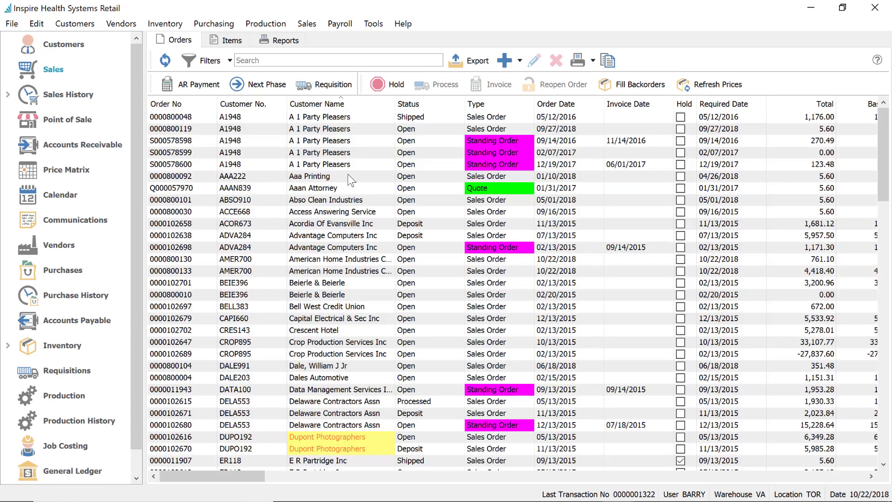
click(347, 176)
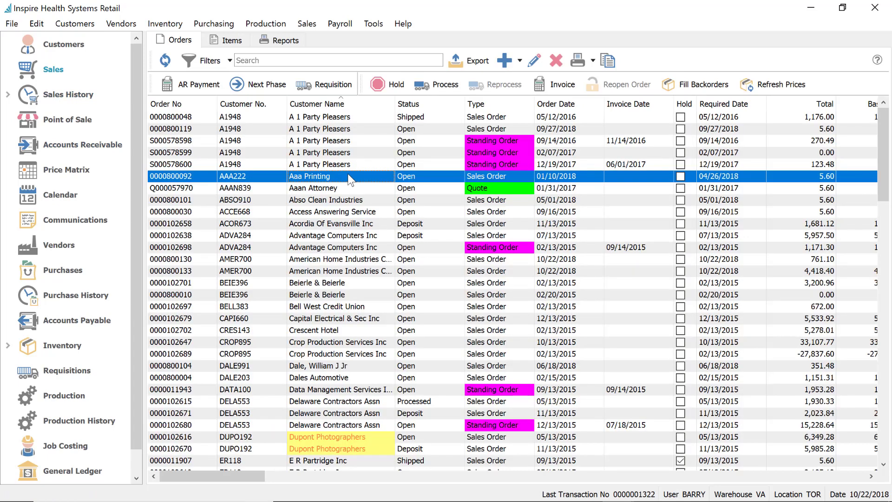
click(370, 216)
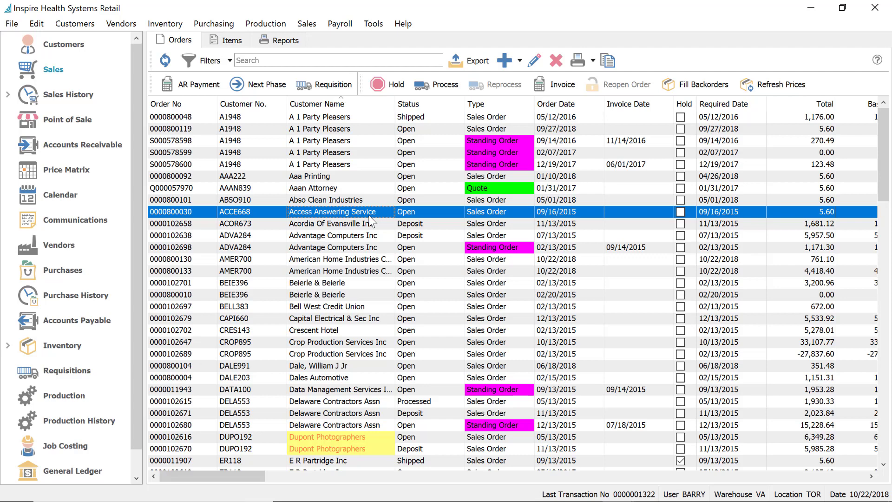
double_click(370, 216)
drag(450, 52, 297, 21)
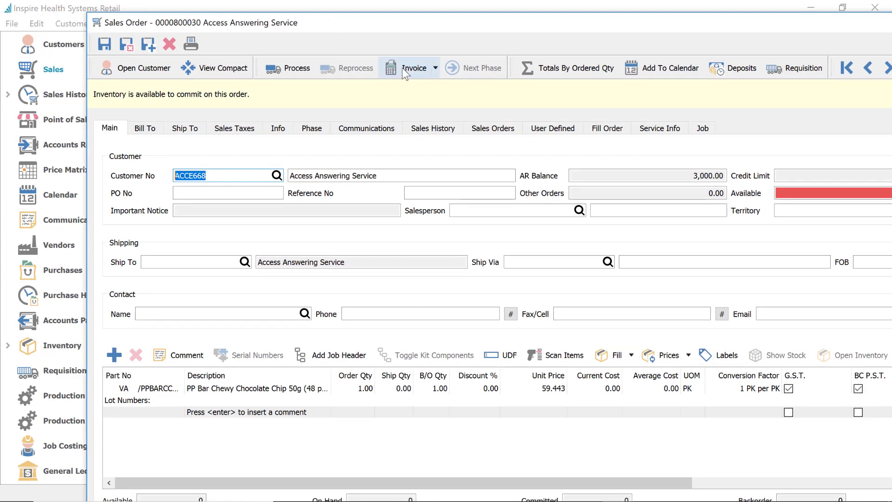
click(434, 68)
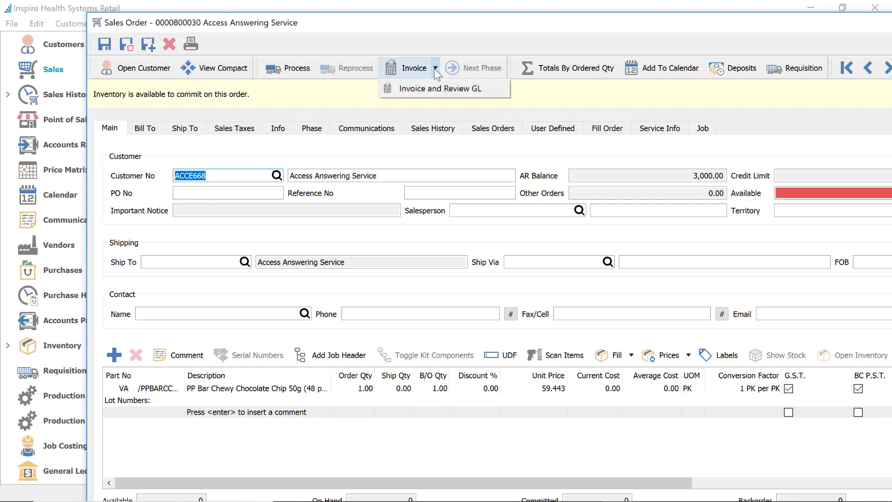
click(434, 90)
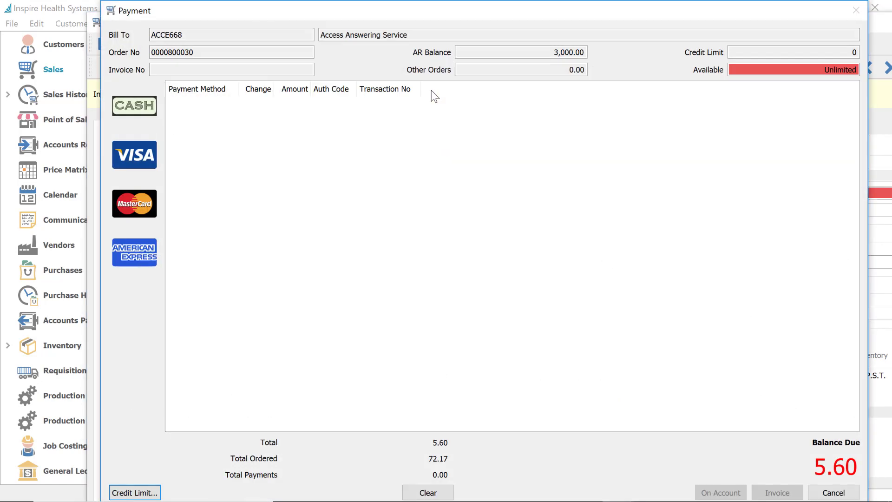
click(127, 153)
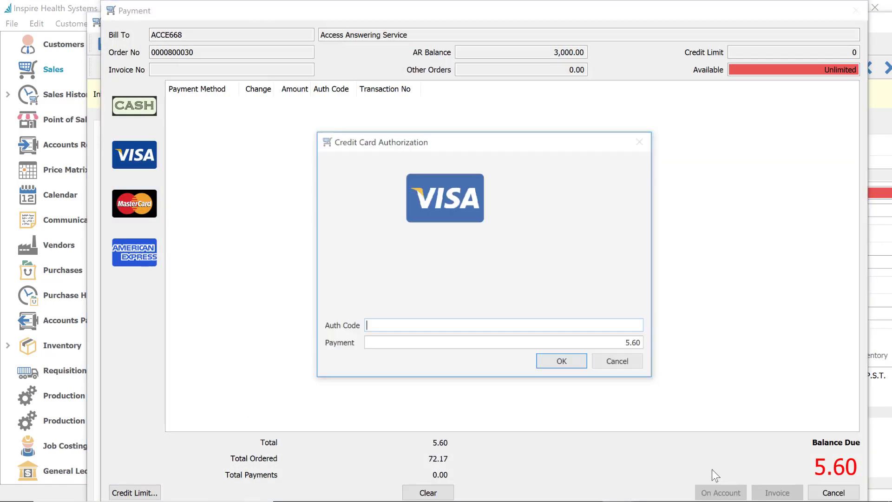
click(563, 361)
click(722, 493)
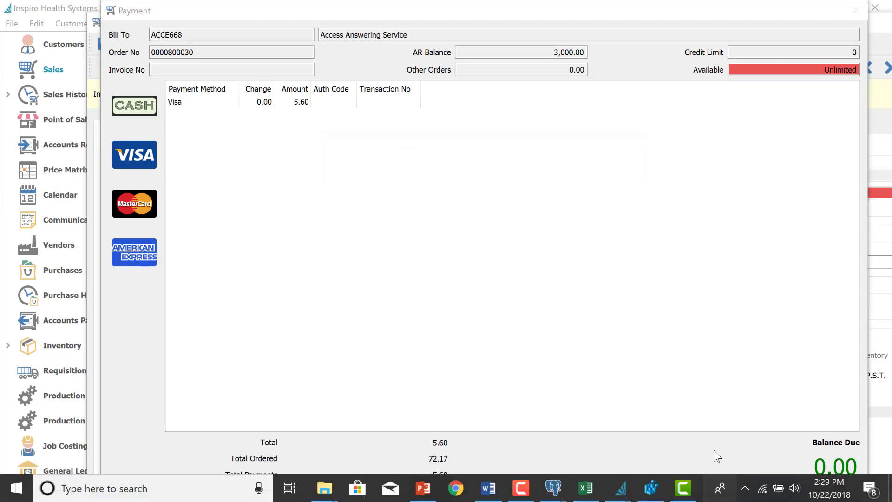
click(703, 454)
click(697, 204)
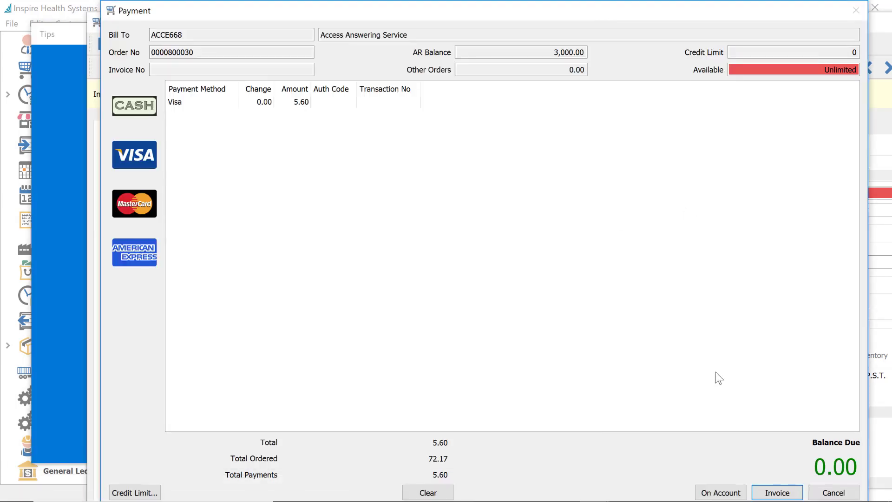
Override the insufficient credit warning, complete the invoice and accept the GL transaction
click(722, 495)
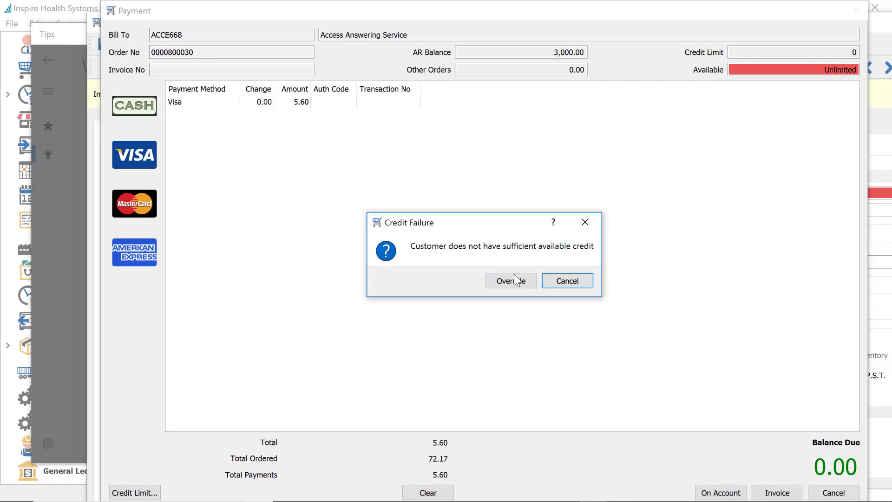
click(512, 280)
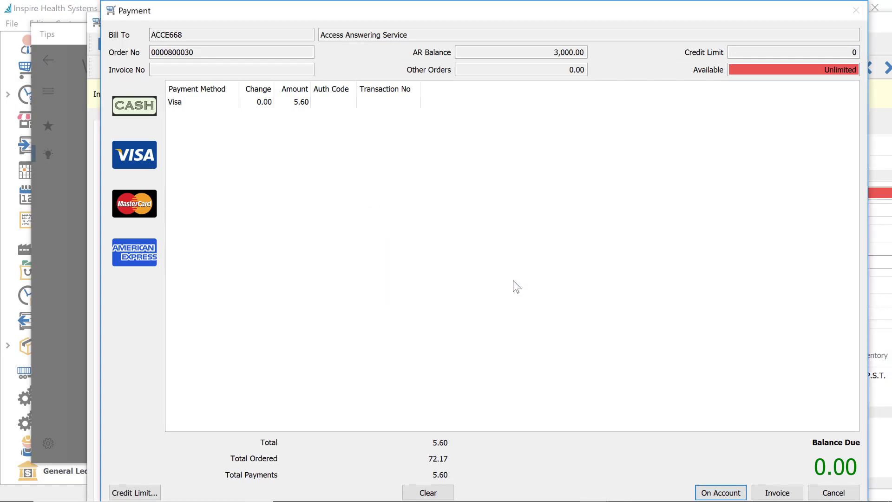
click(769, 494)
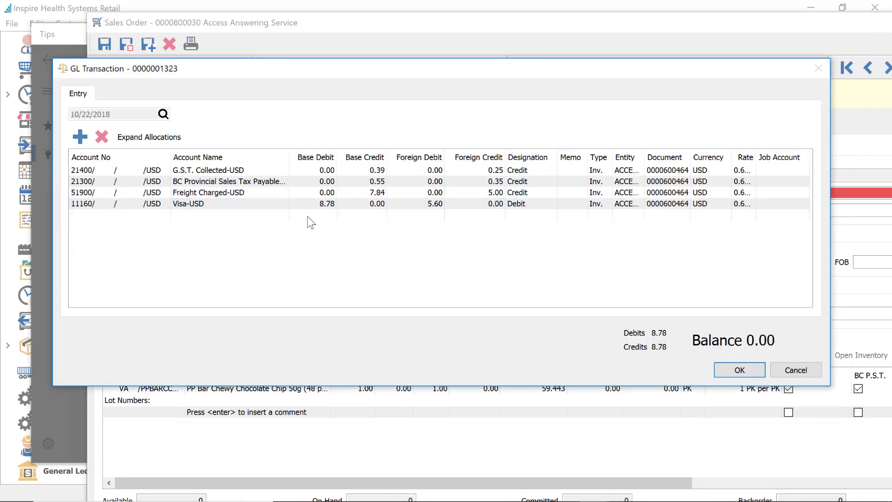
click(804, 371)
click(581, 33)
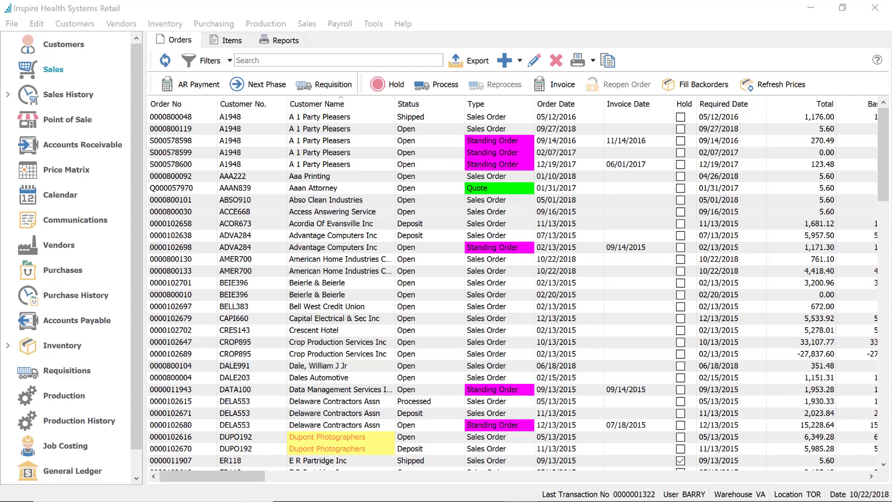
Scroll the Customers list right to view balances and sales figures, then open the Edit menu
click(72, 47)
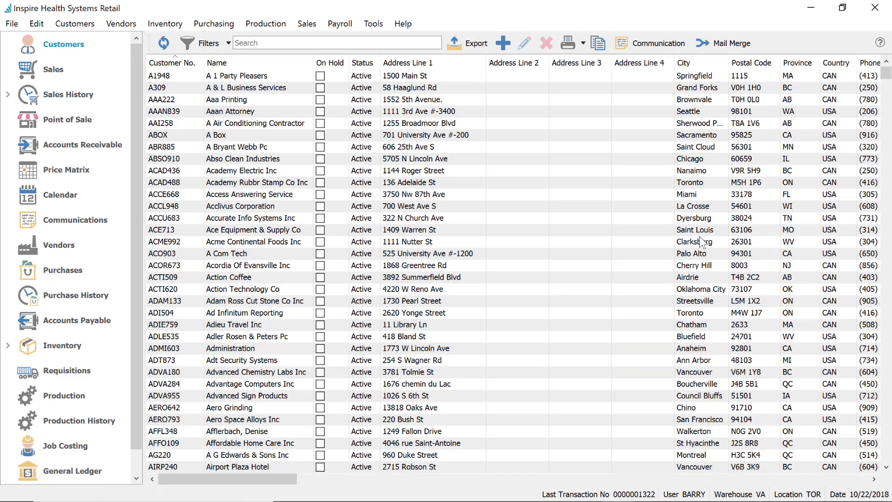
drag(295, 479, 539, 411)
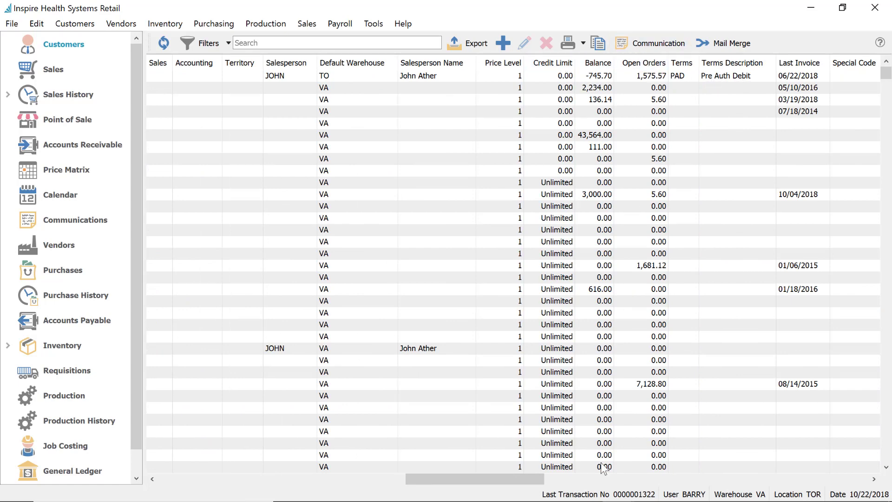
drag(531, 475, 718, 425)
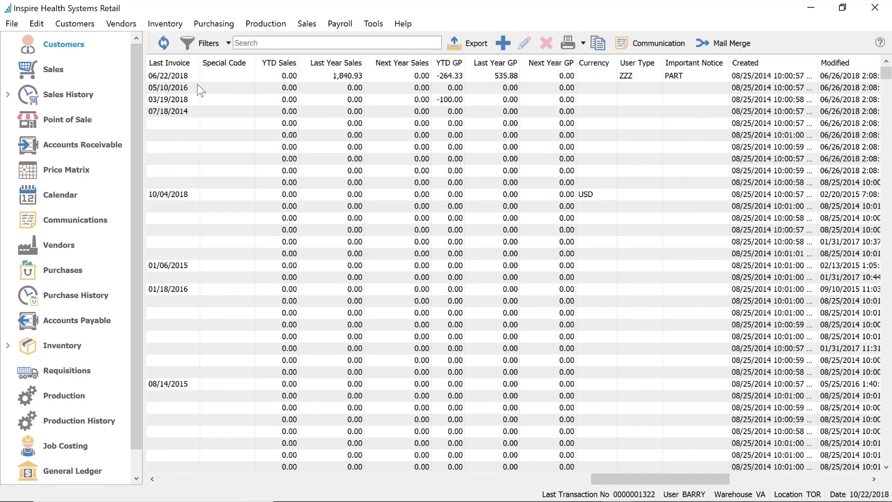
click(40, 25)
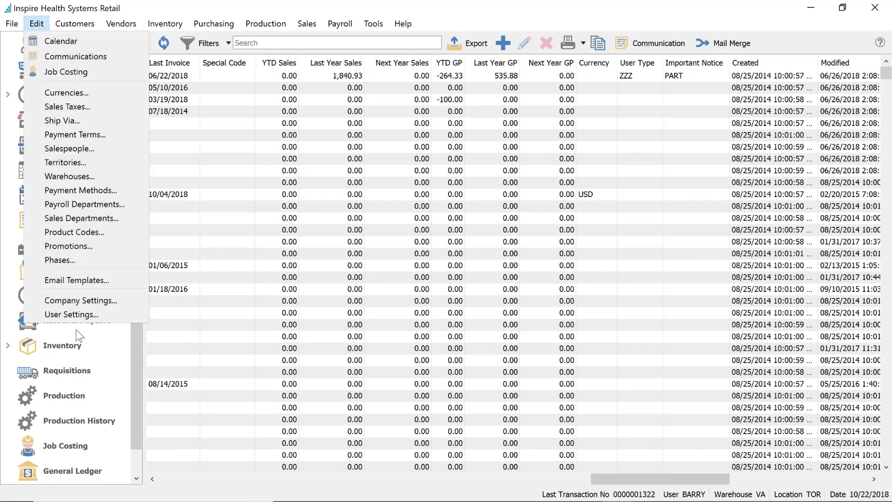
Review the current user's Customers permissions (AR balance, credit info, View AR), all enabled
click(85, 310)
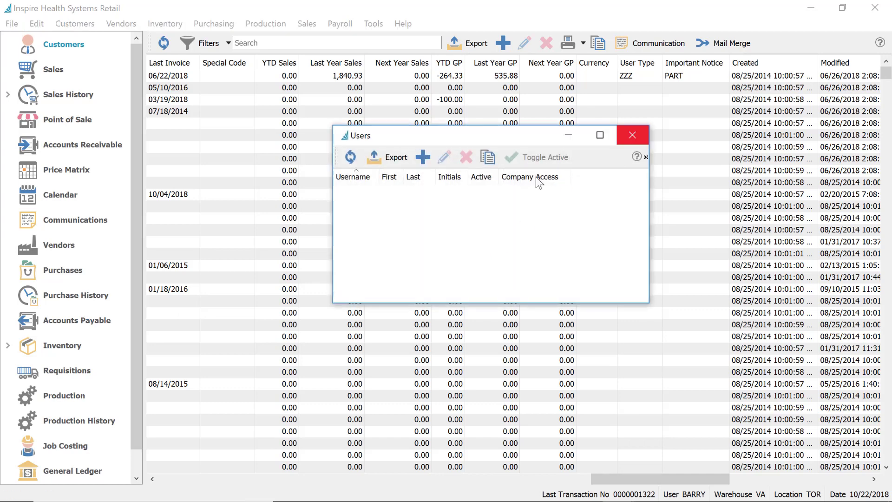
click(370, 192)
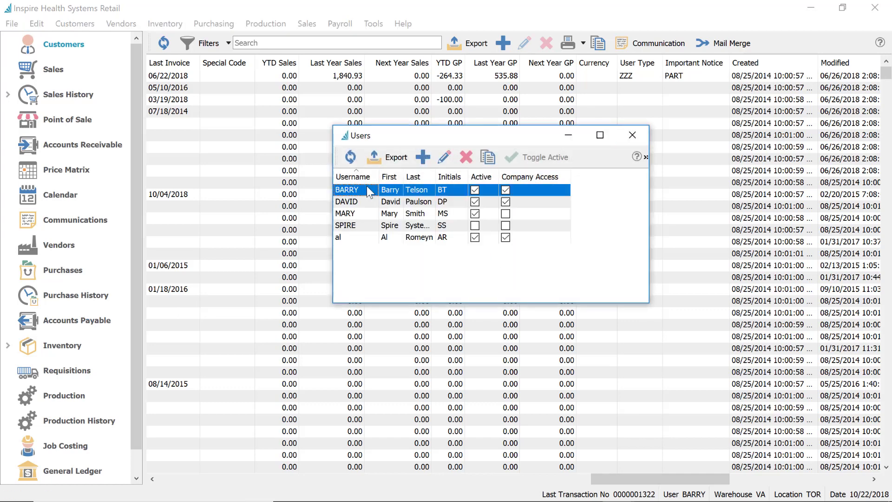
double_click(370, 192)
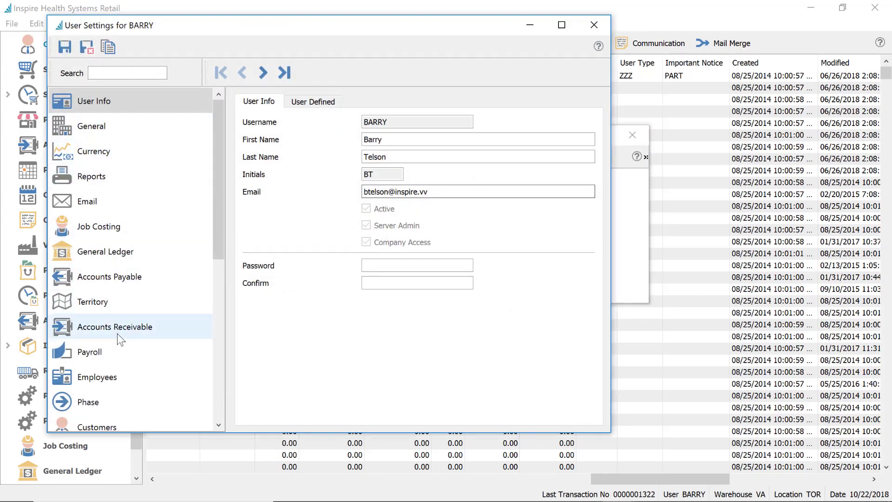
scroll(116, 297, down, 2)
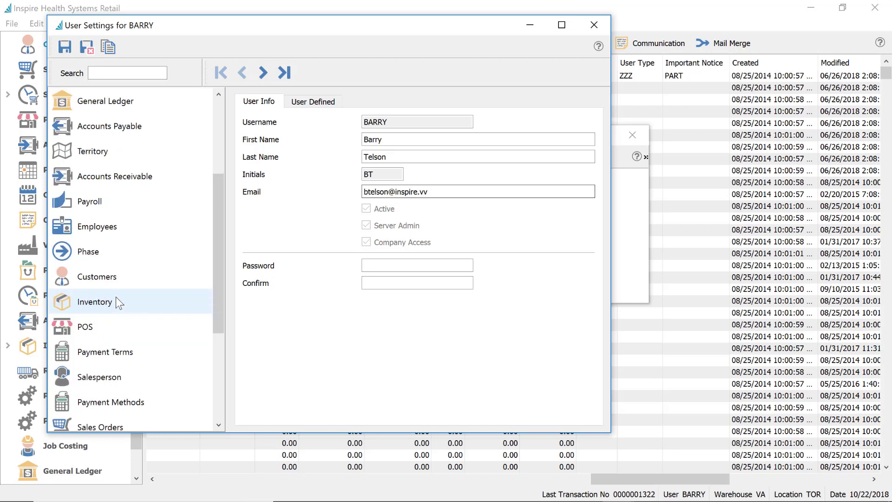
click(124, 279)
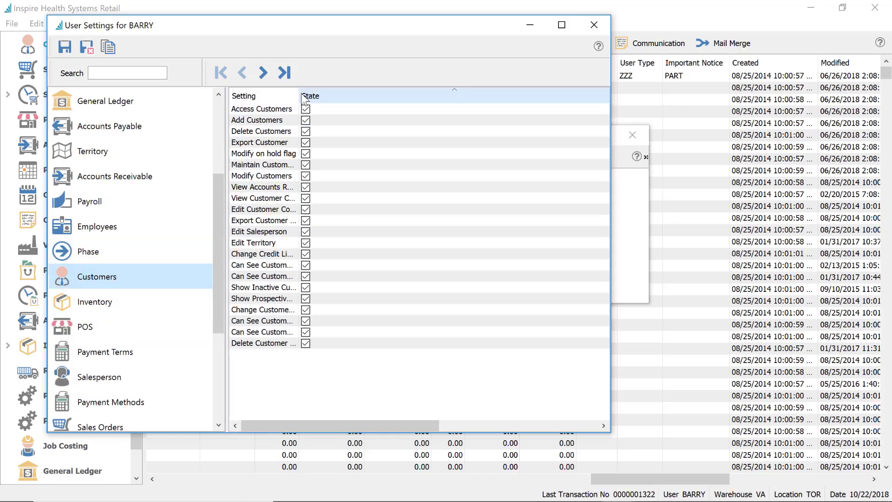
drag(300, 95, 400, 88)
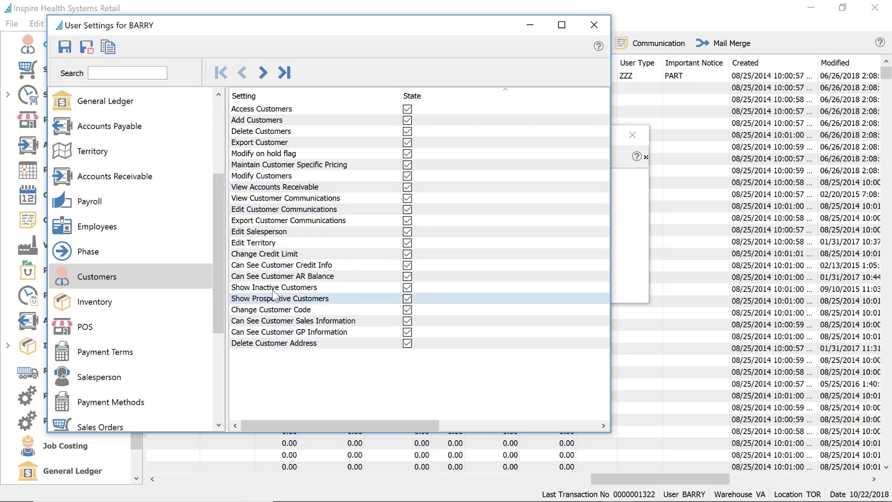
click(290, 276)
click(292, 265)
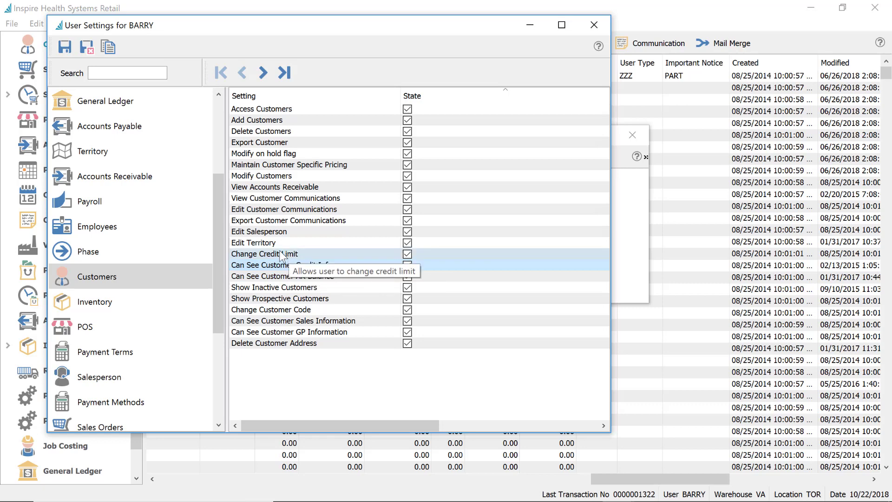
click(275, 190)
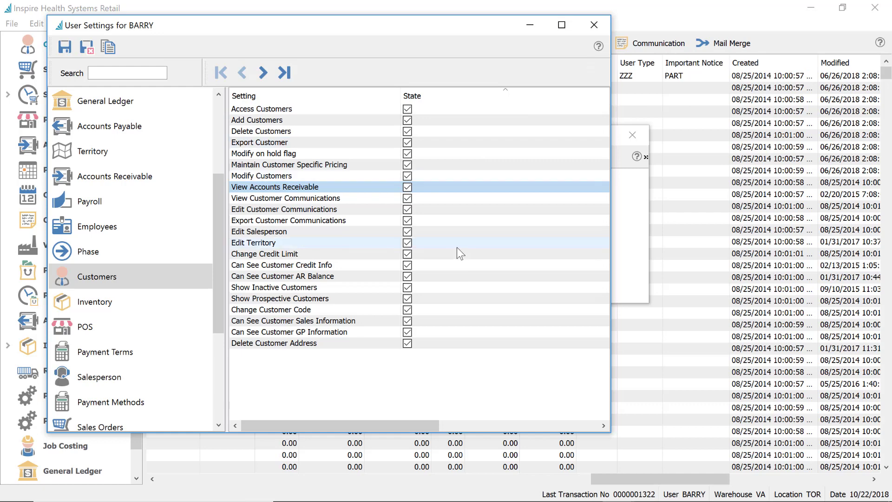
mouse_move(457, 248)
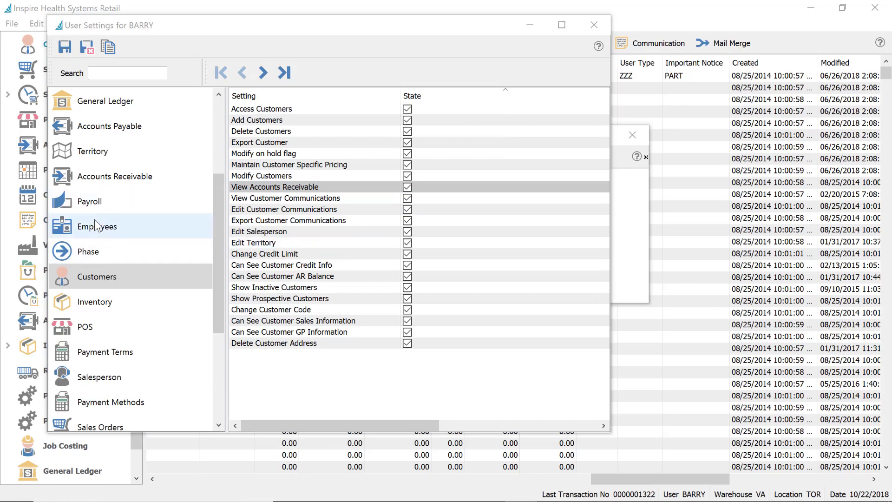
click(594, 24)
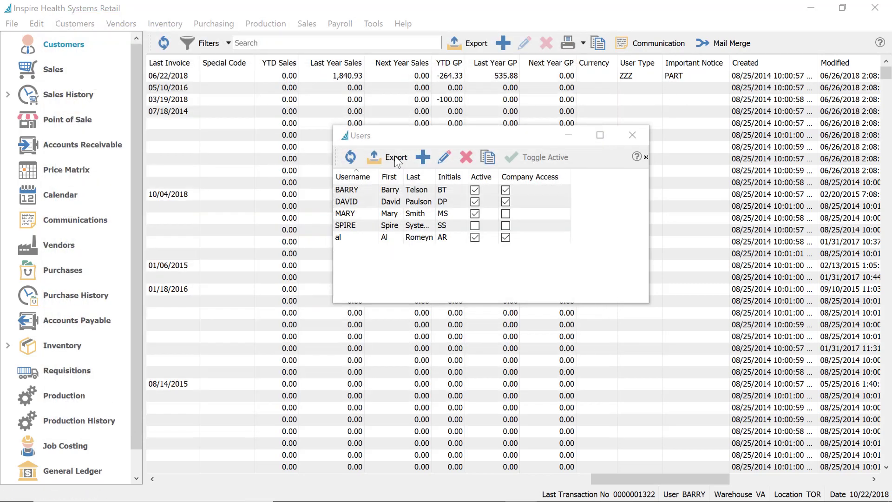
Leave David's Inventory 'See Sell Prices' permission unchecked and save and close his settings
click(363, 203)
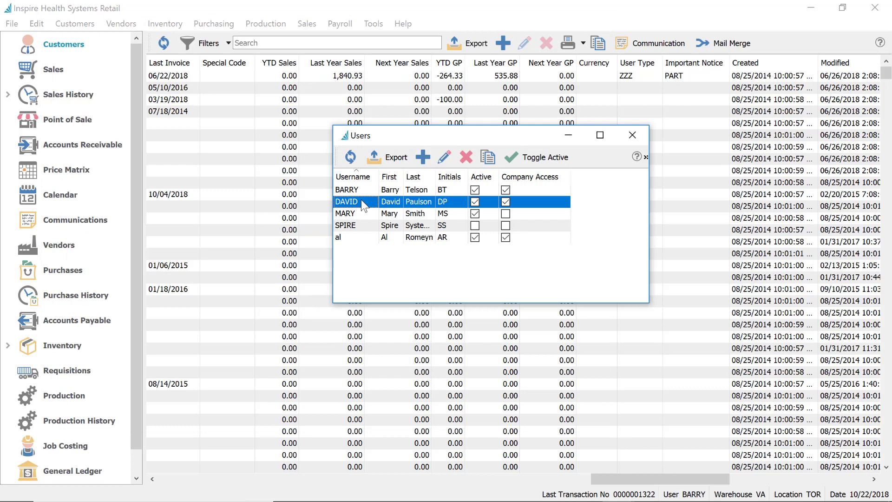
double_click(363, 203)
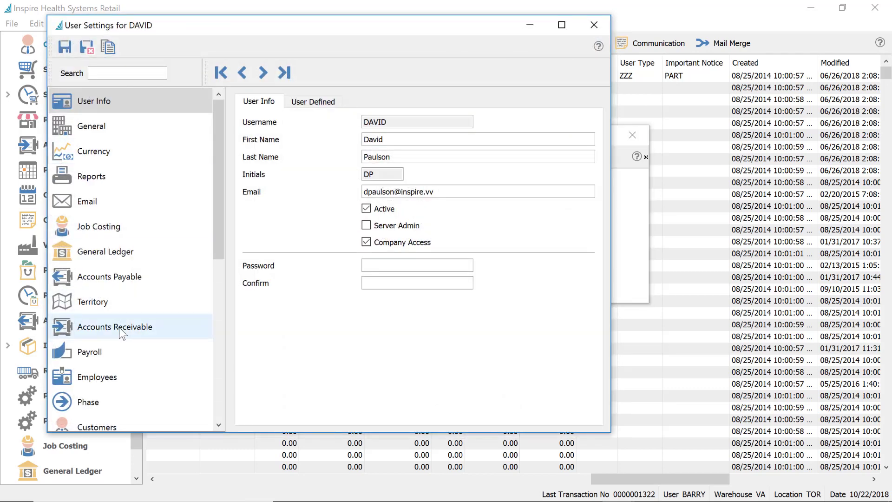
click(113, 74)
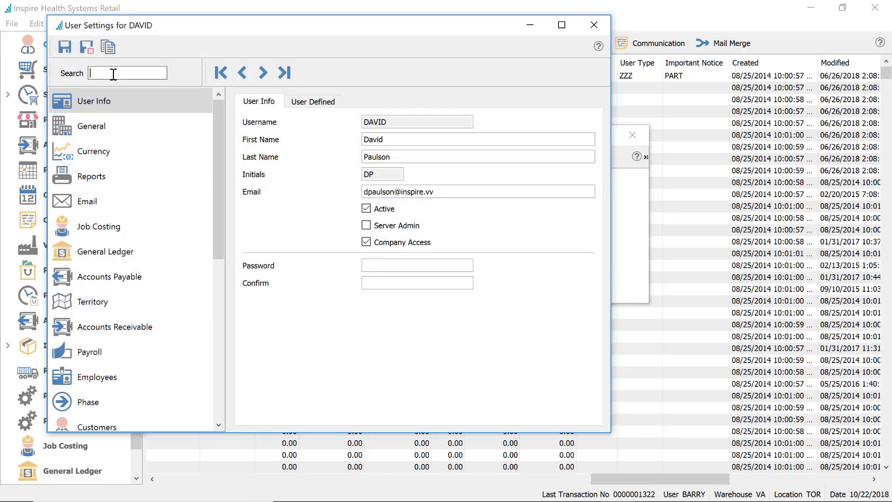
text(sell)
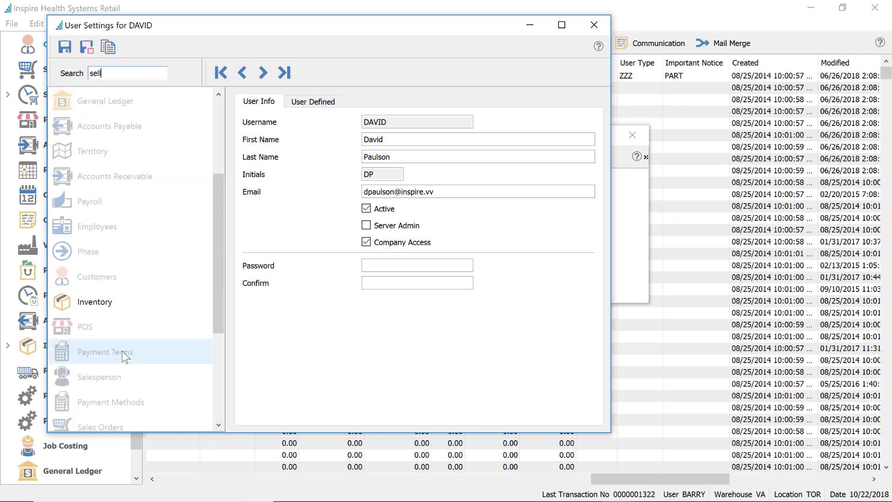
click(117, 303)
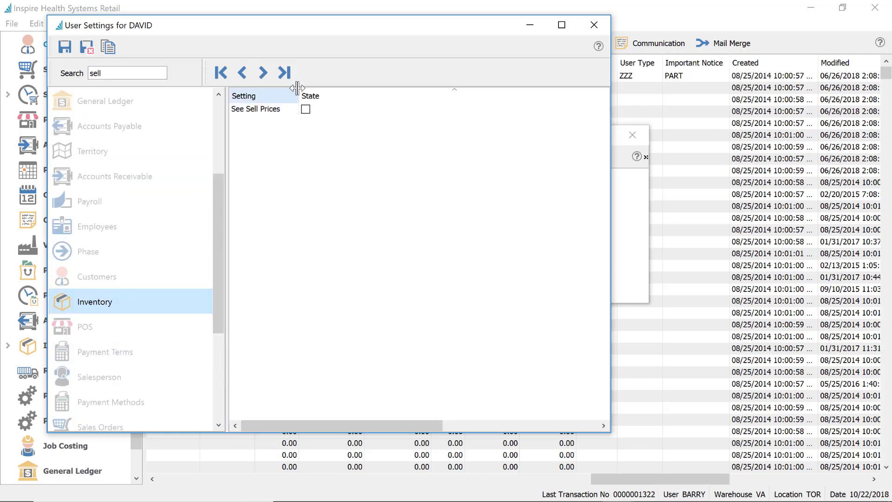
drag(297, 88, 312, 88)
click(319, 109)
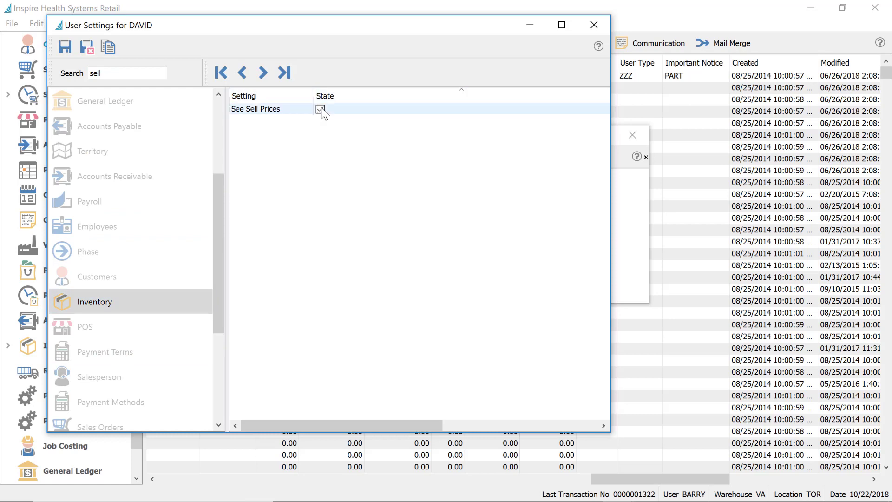
click(320, 110)
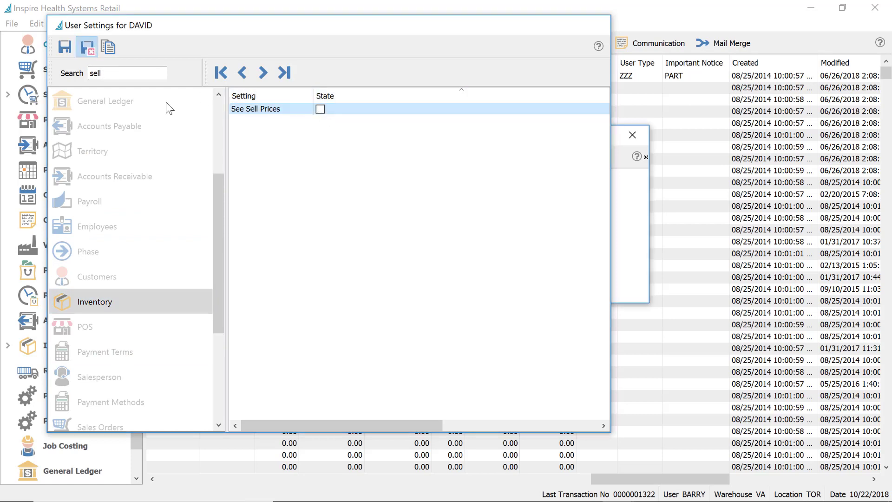
click(739, 190)
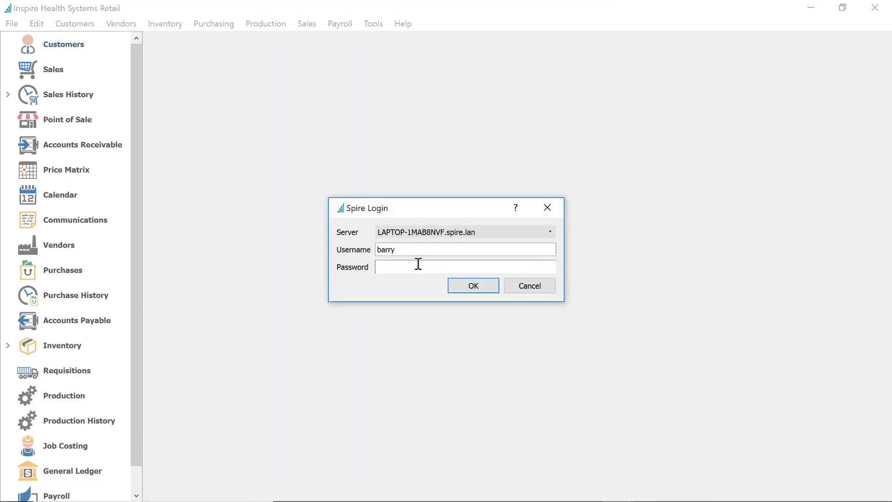
click(412, 247)
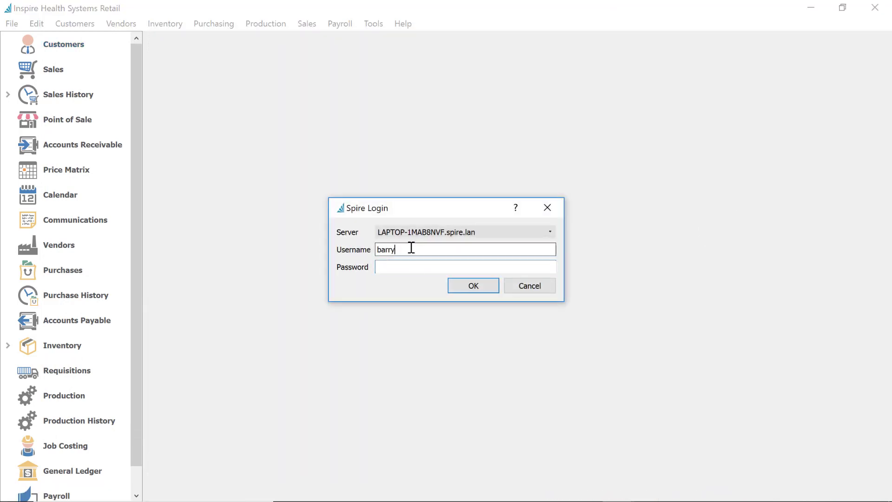
Log in as david to the Inspire Health Systems Retail company
double_click(411, 248)
text(david)
key(Tab)
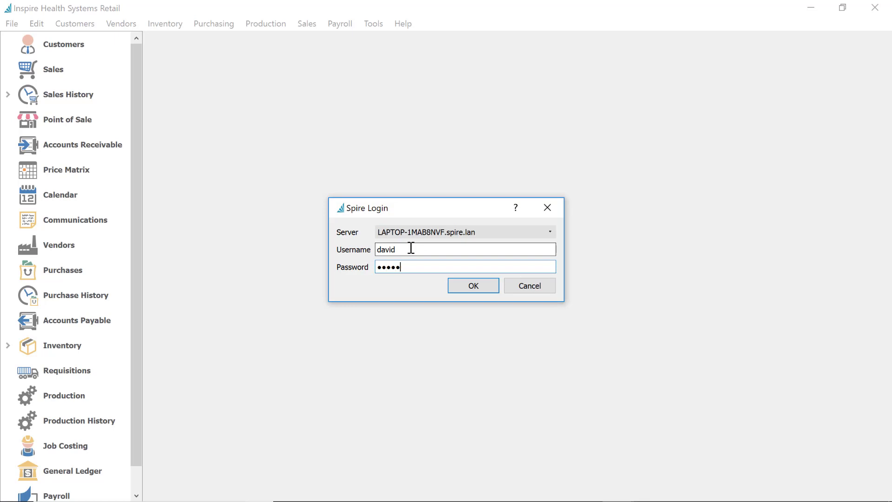
key(Return)
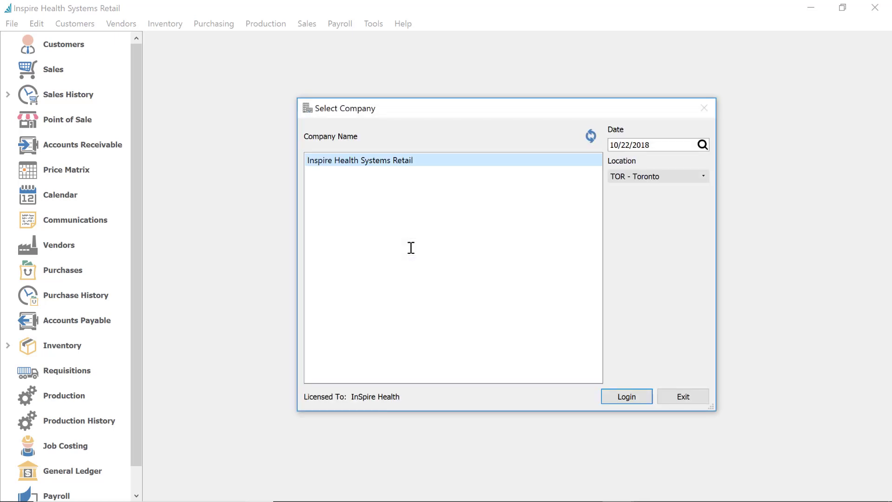
key(Return)
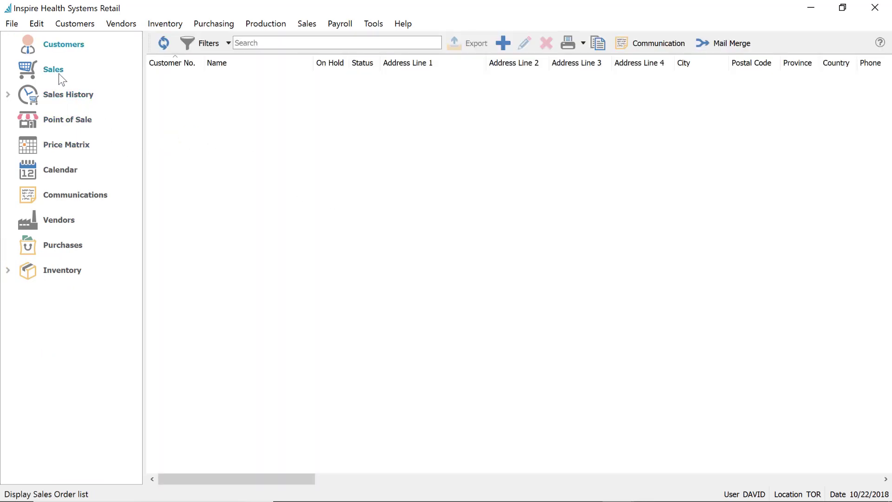
Check that the ACME Medicine Ball inventory record shows no pricing or costing
click(64, 267)
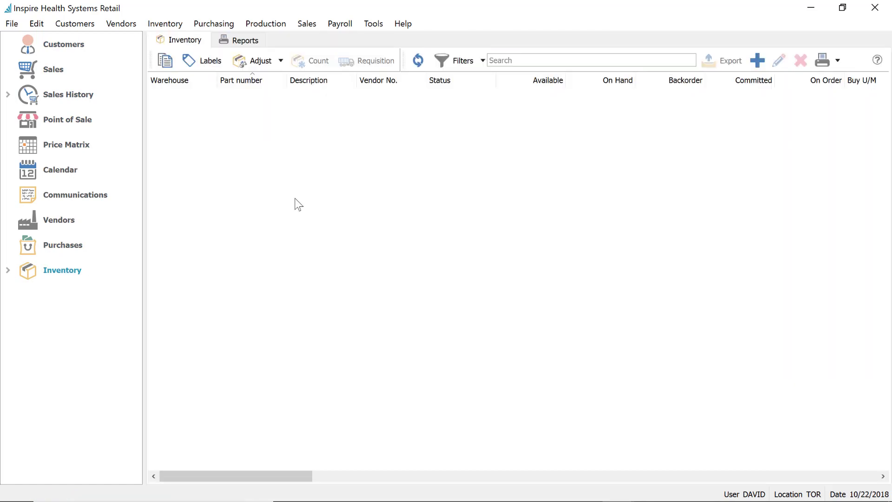
click(273, 155)
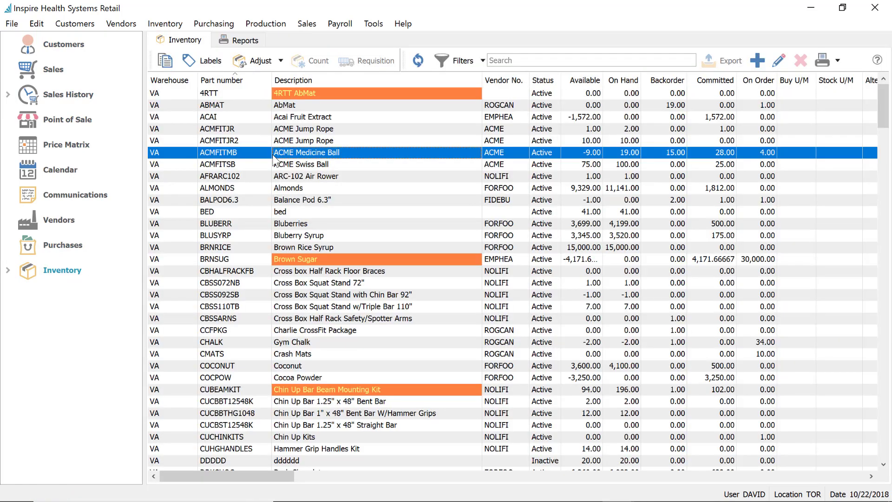
double_click(274, 158)
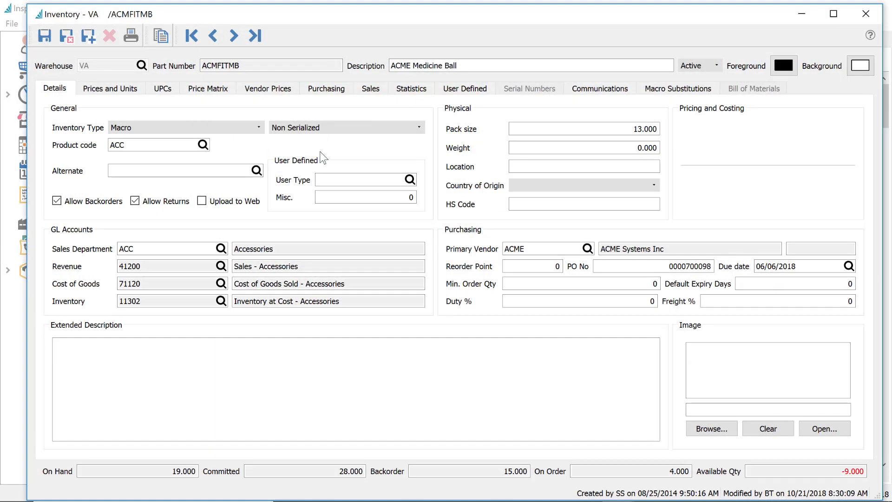
click(866, 15)
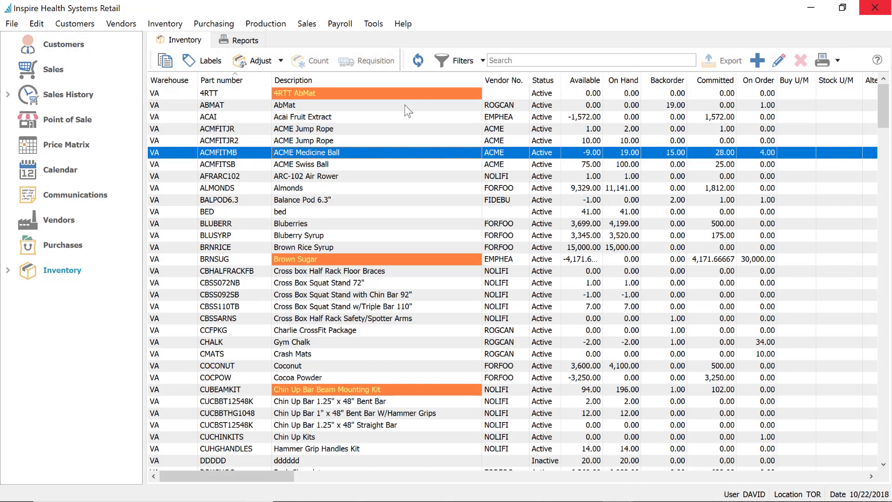
click(54, 72)
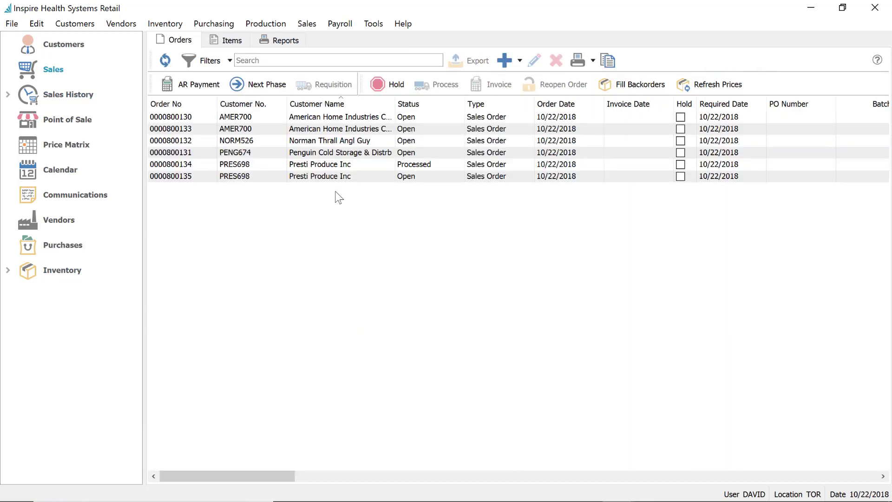
click(352, 163)
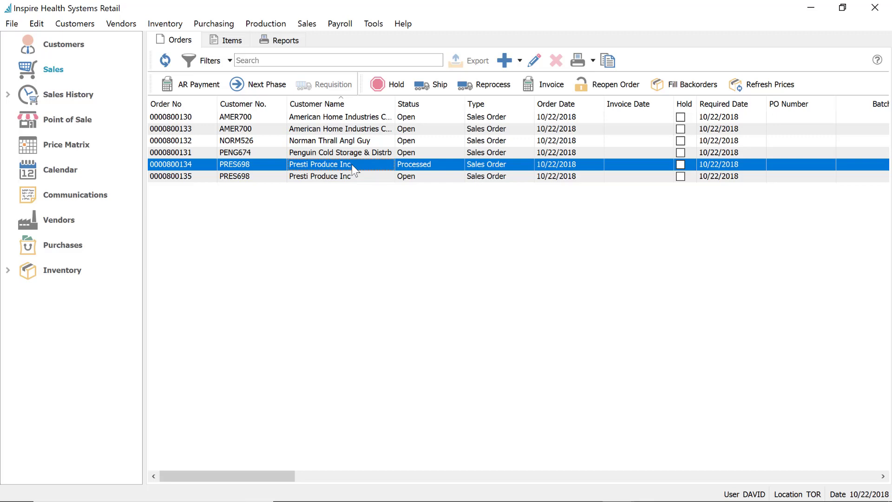
double_click(353, 164)
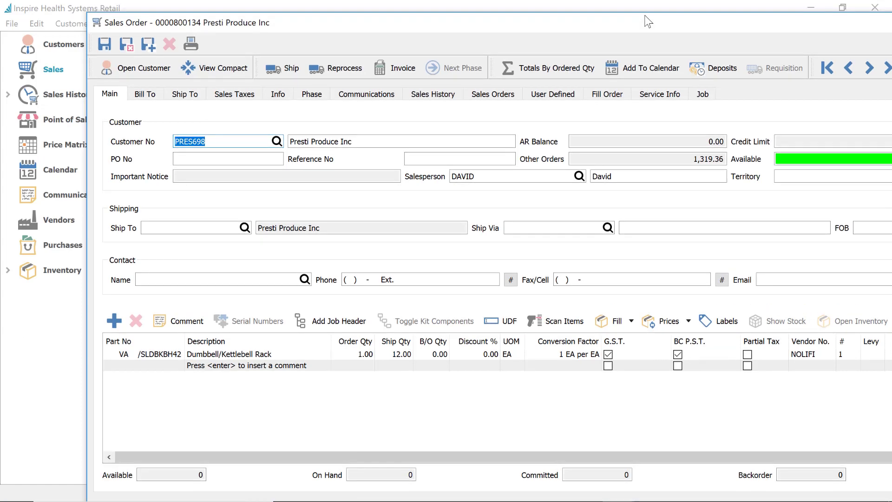
double_click(649, 22)
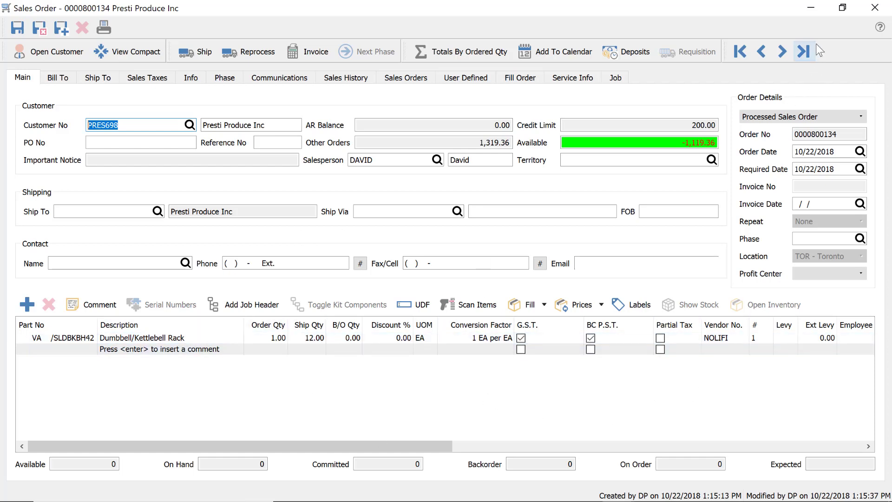
click(877, 8)
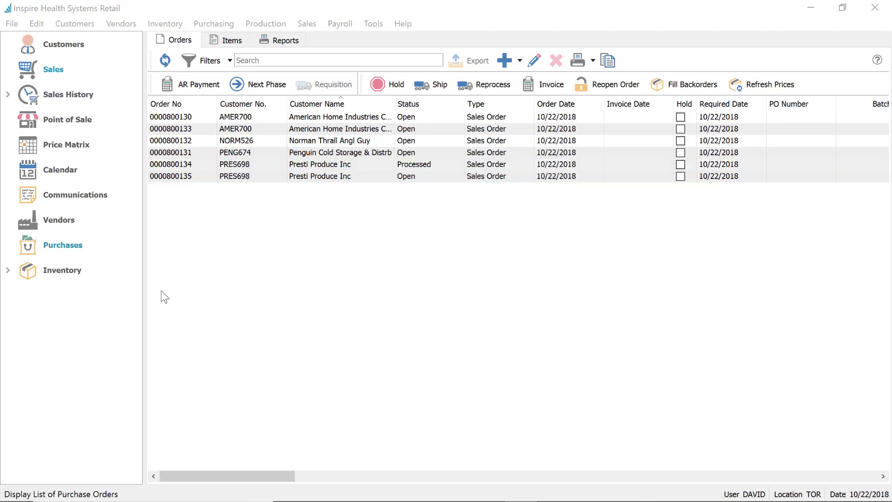
click(339, 150)
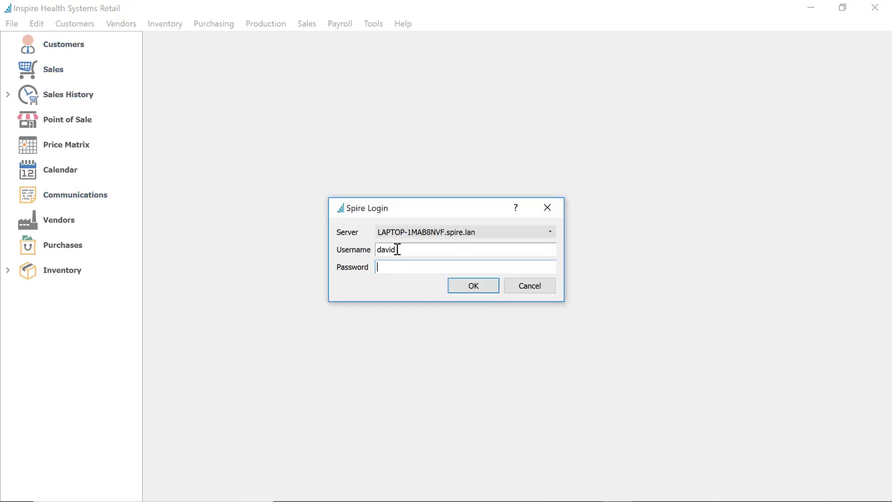
double_click(398, 249)
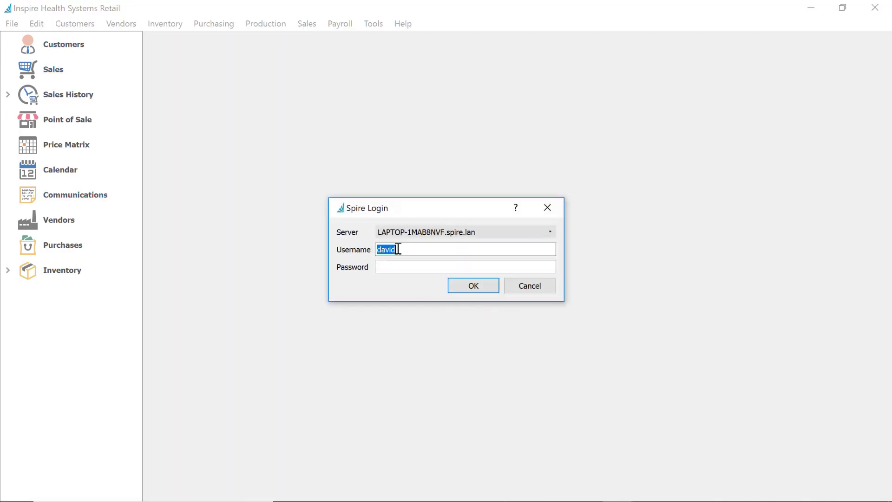
text(barry)
key(Tab)
text(••••)
key(Return)
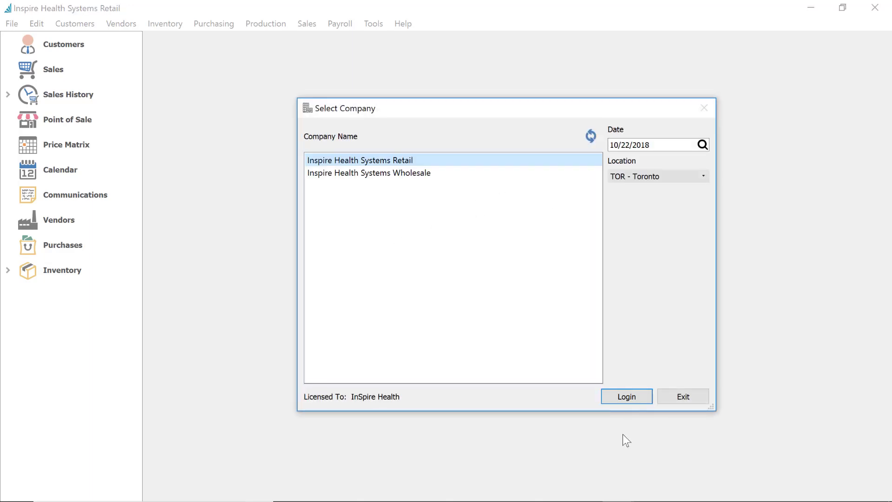
click(630, 397)
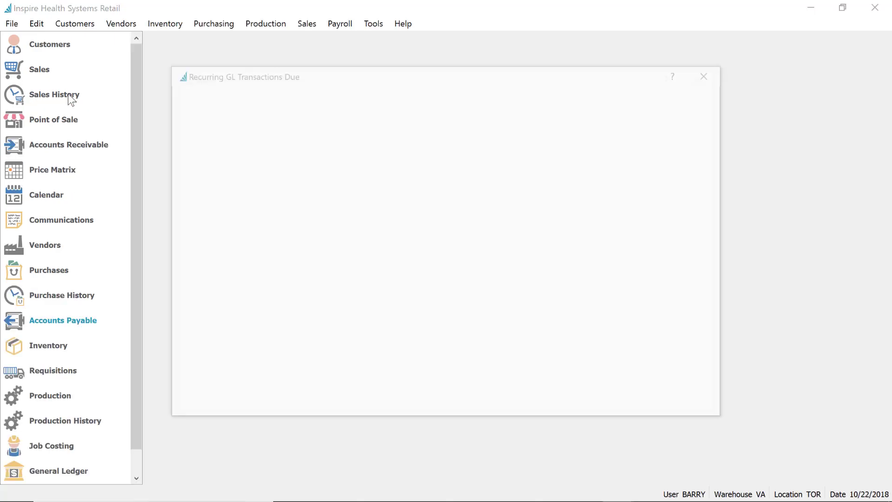
Dismiss the alerts and recurring GL reminders, then open the full-access user's settings from Users
click(39, 69)
key(Return)
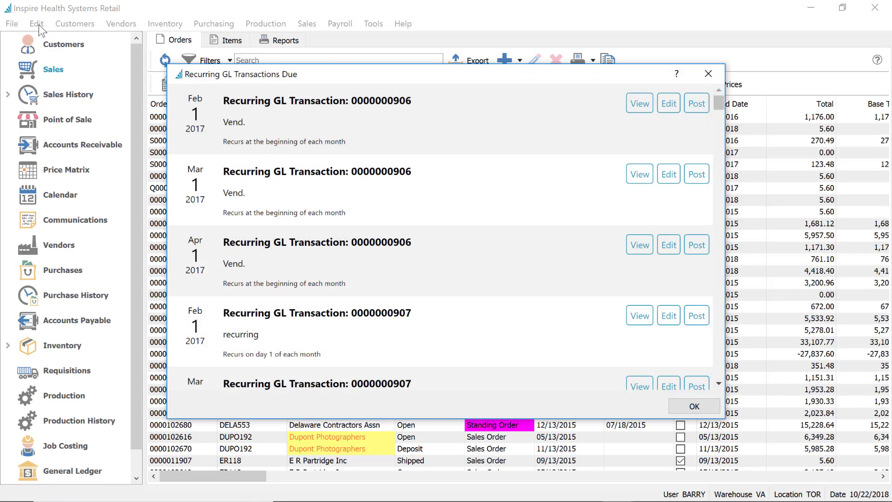
key(Return)
click(38, 24)
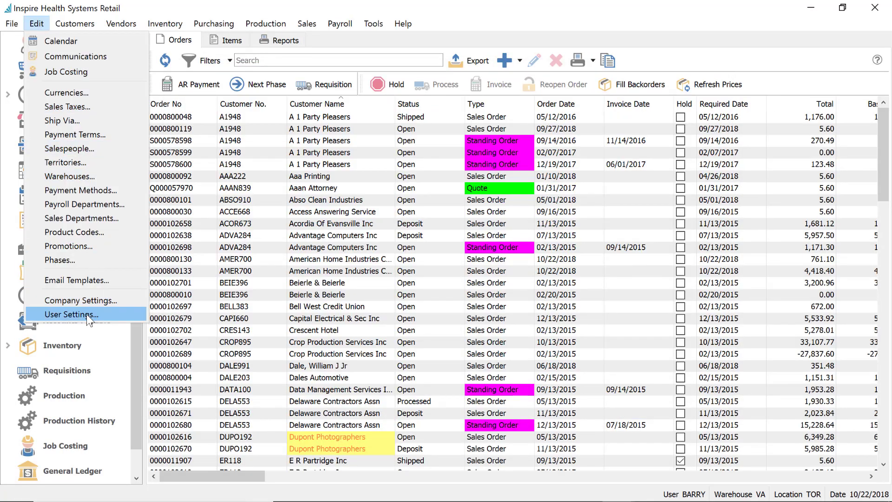
click(86, 314)
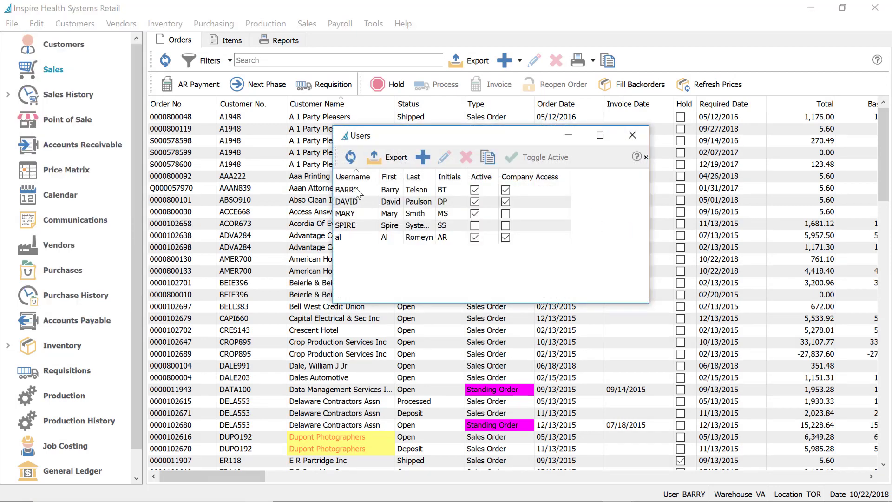
click(357, 193)
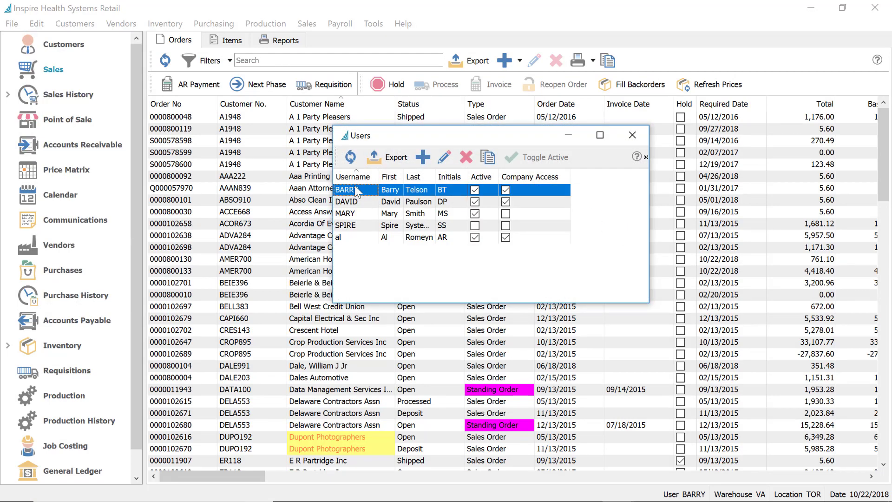
double_click(358, 192)
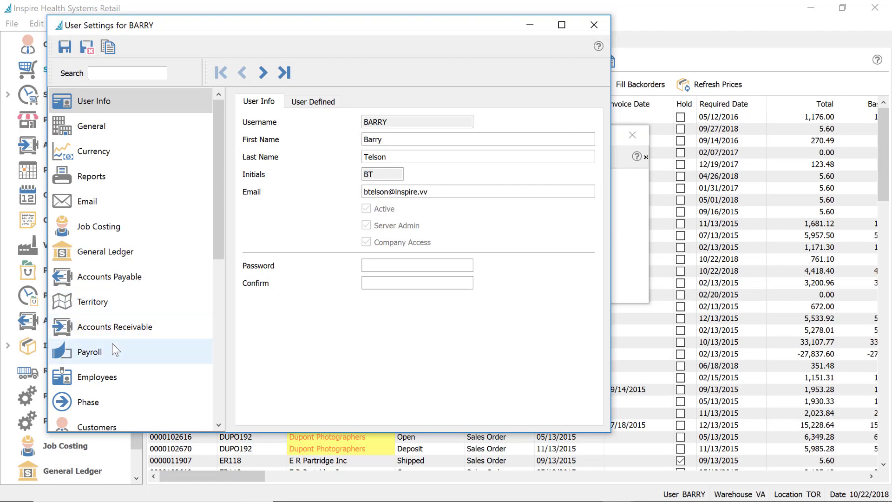
Turn on Default Payment to 'On Account' under Sales Orders and save the settings
scroll(110, 376, down, 3)
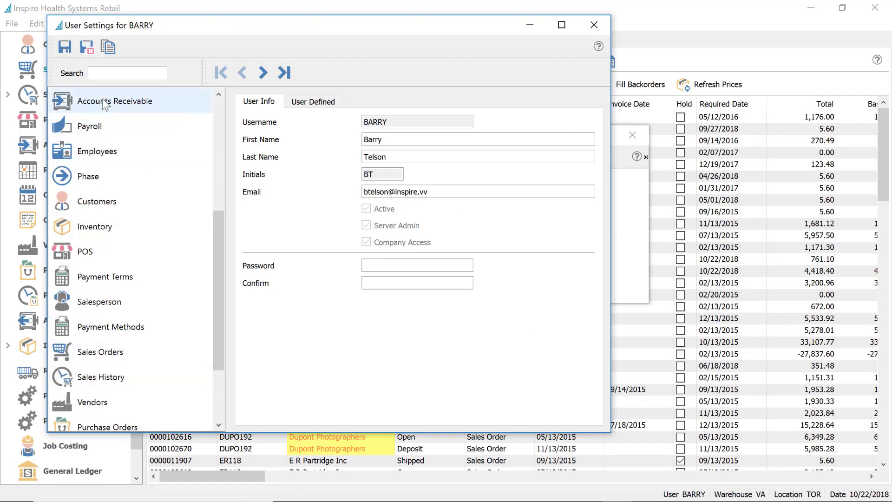
click(112, 74)
text(payment)
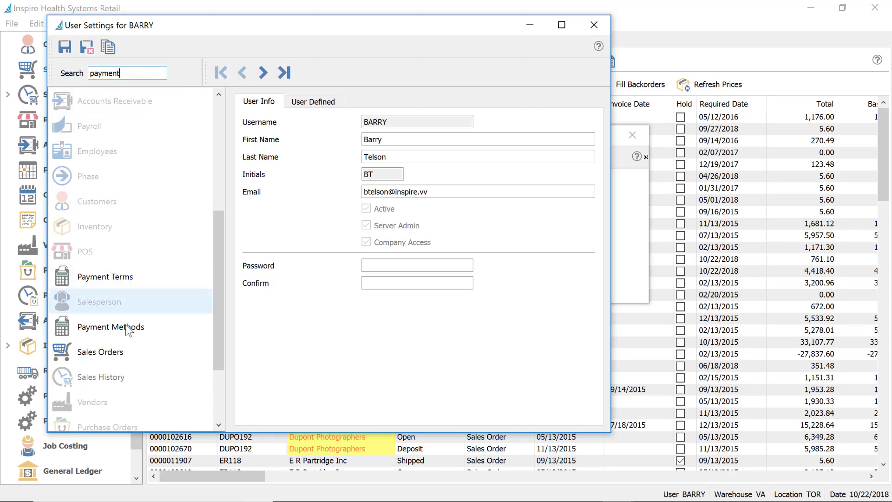
click(140, 353)
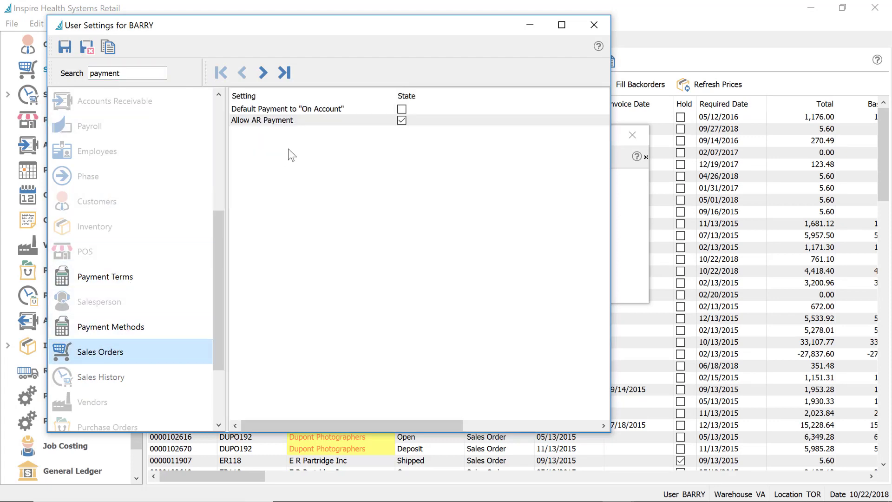
click(401, 110)
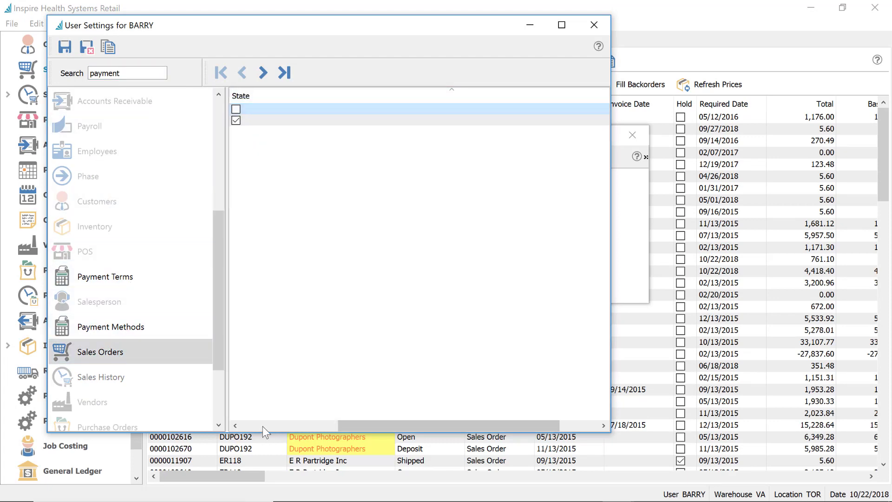
click(247, 426)
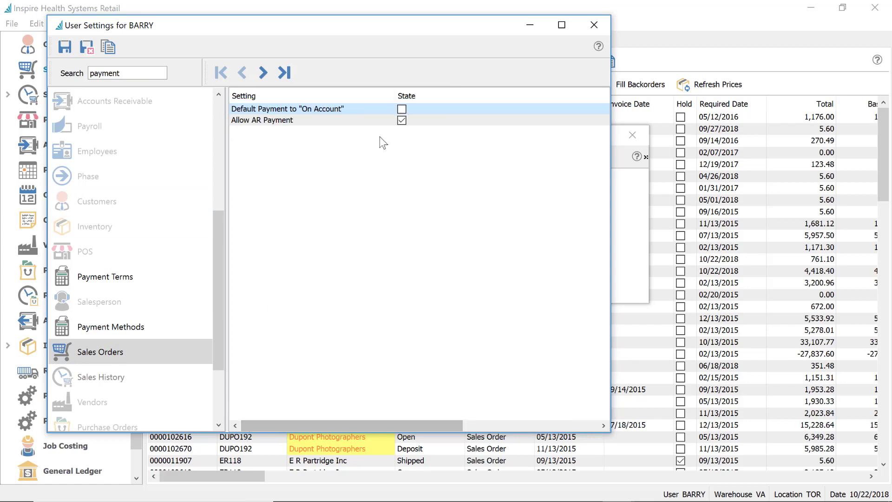
click(402, 110)
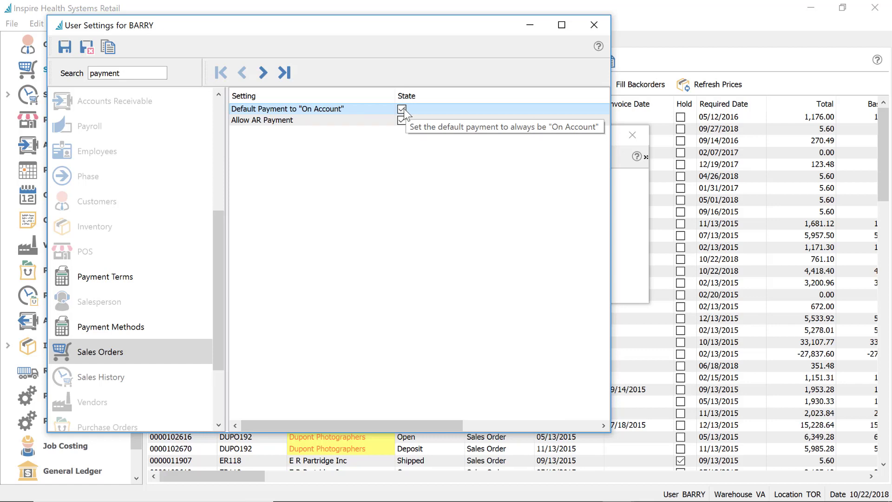
click(402, 109)
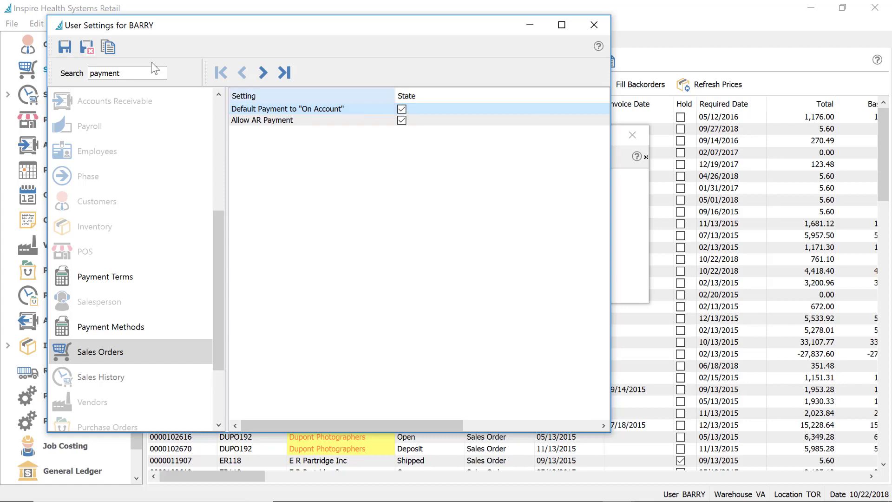
click(91, 47)
click(255, 168)
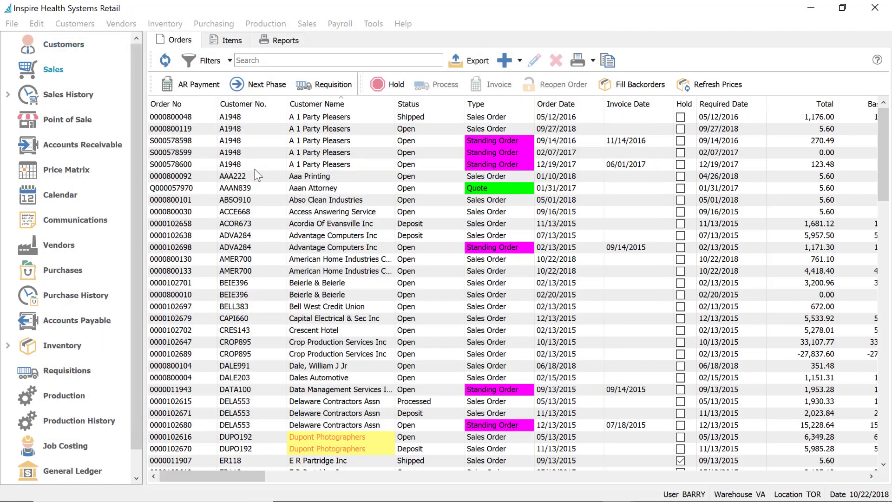
click(271, 211)
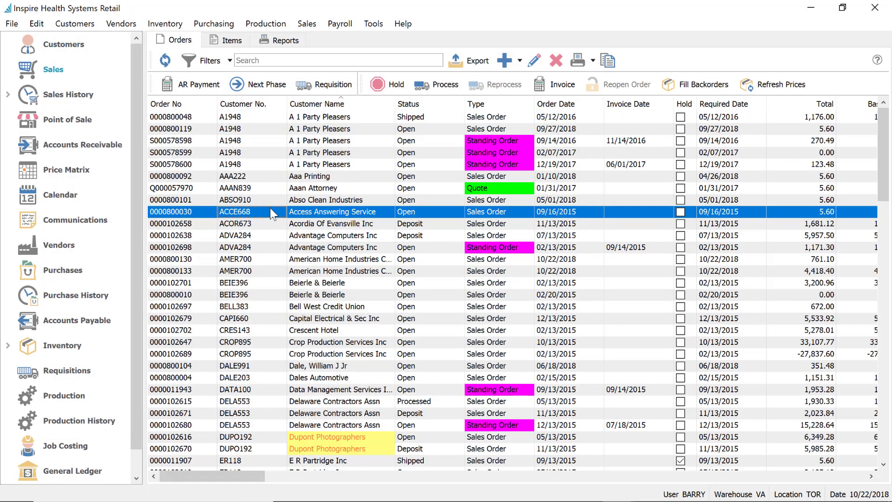
double_click(271, 211)
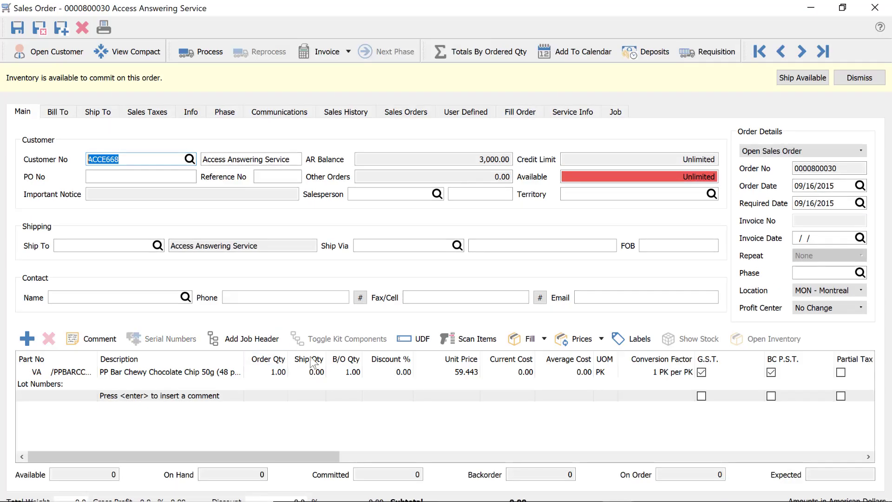
click(309, 371)
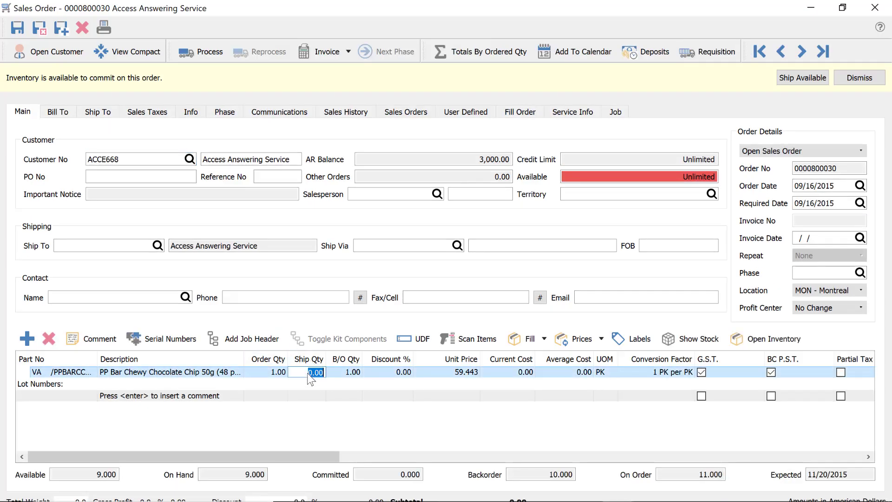
text(1)
key(Return)
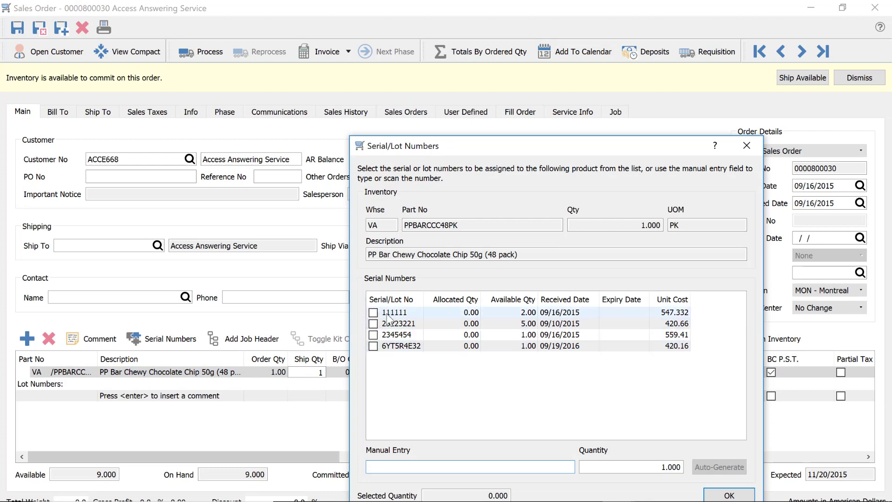
click(726, 495)
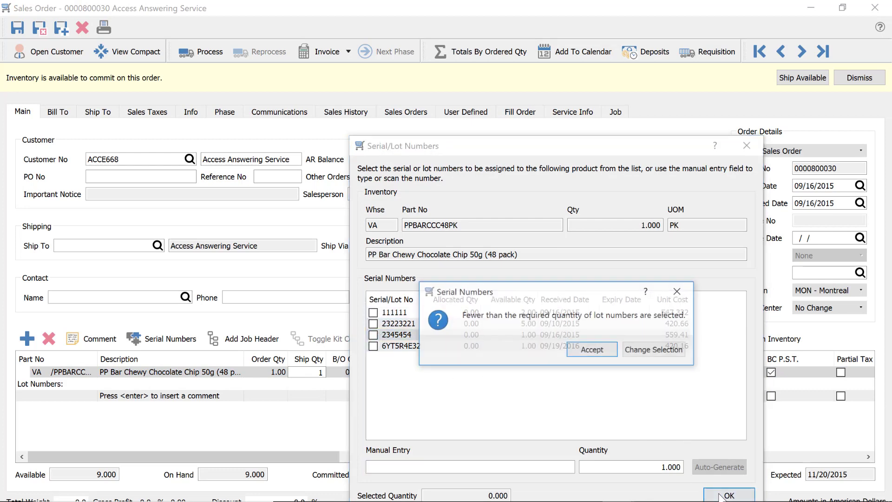
click(600, 351)
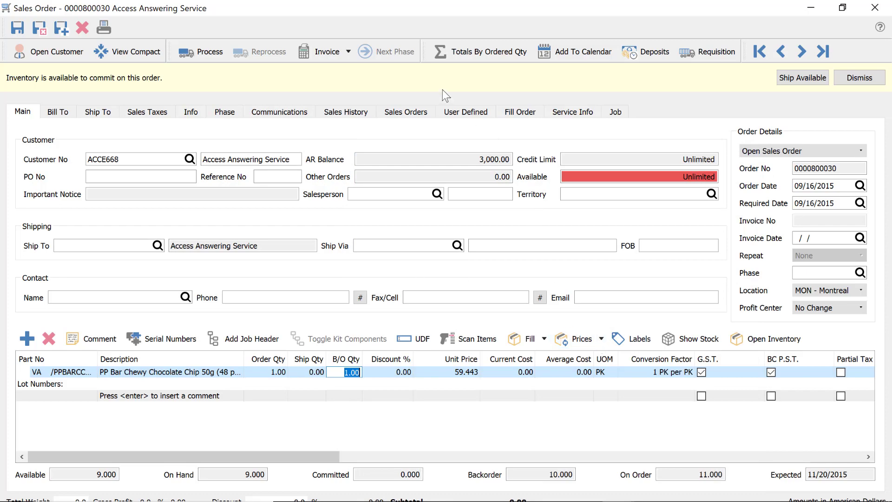
double_click(487, 10)
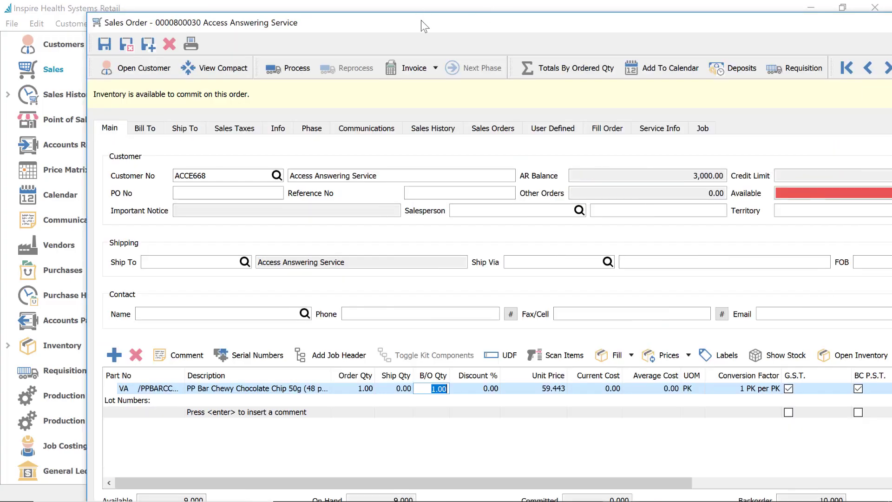
double_click(421, 21)
click(326, 52)
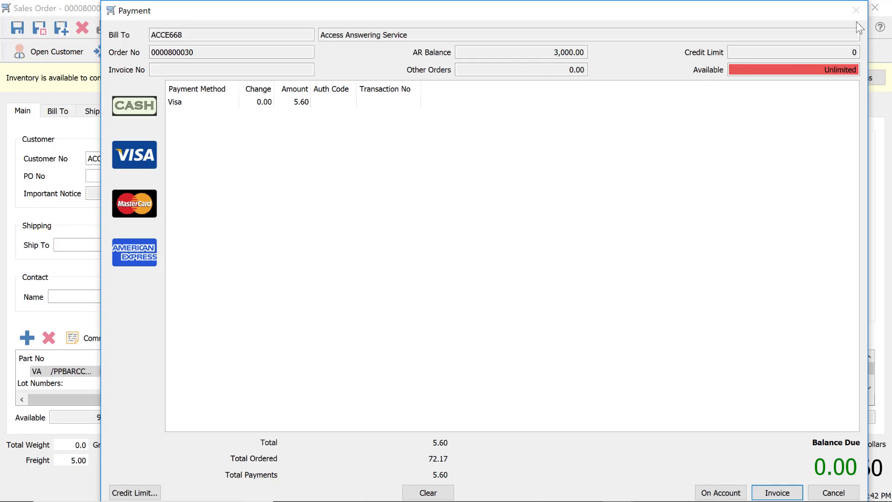
click(834, 493)
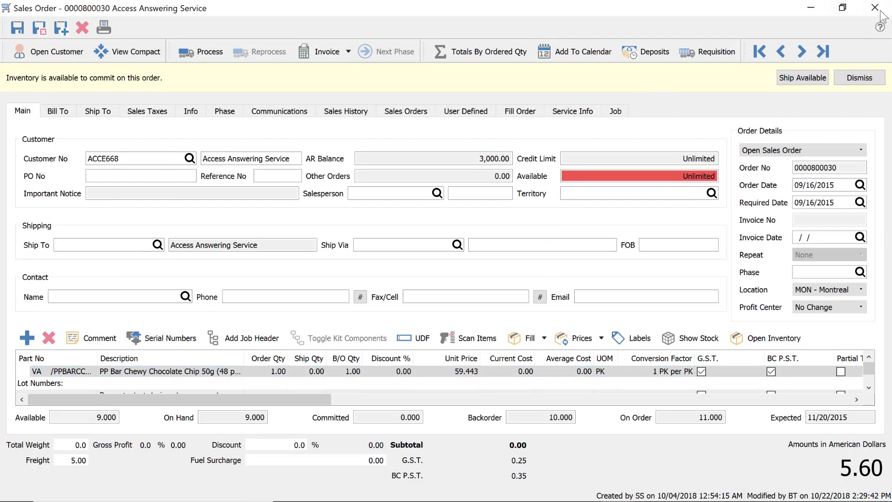
click(859, 77)
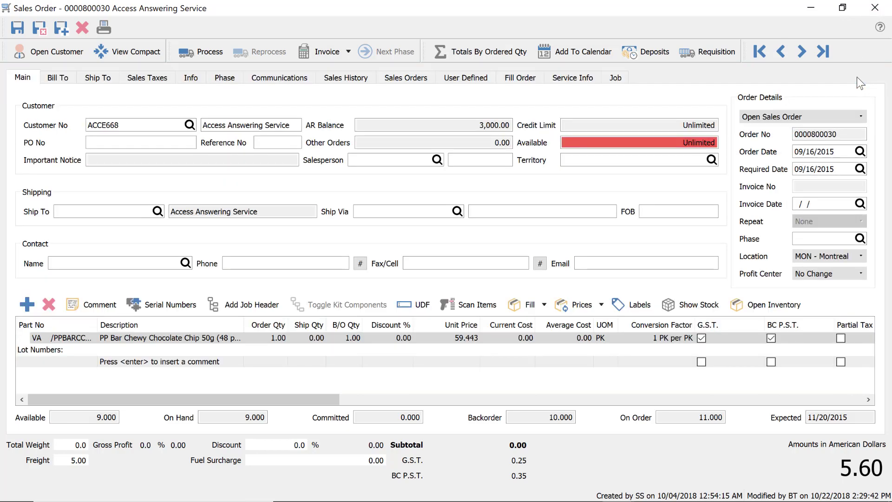
click(876, 10)
click(462, 277)
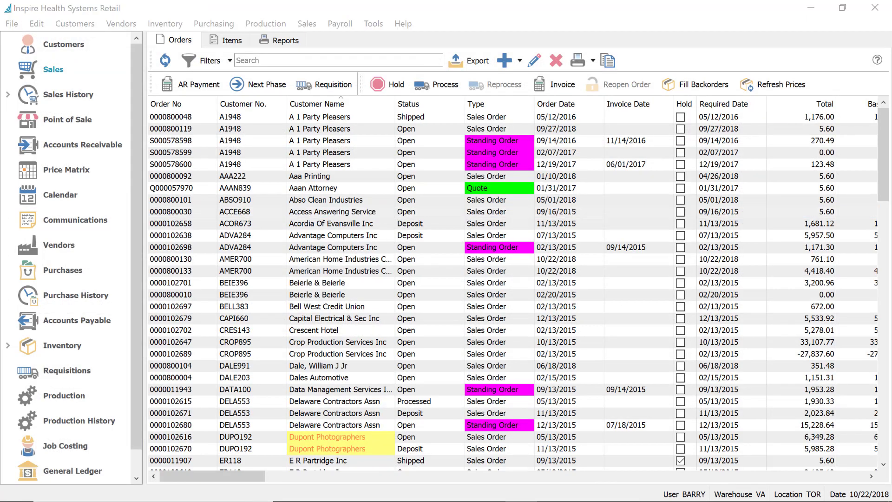
Open the full-access user's settings and search them for 'war'
click(36, 24)
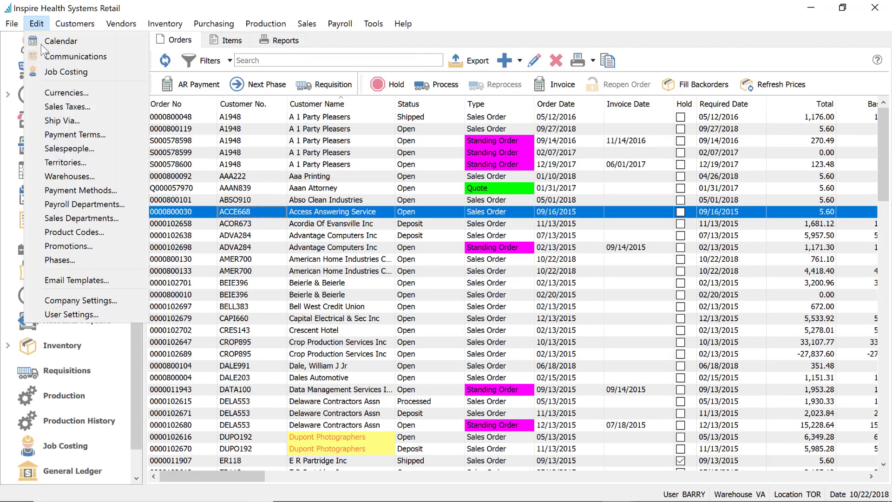
click(83, 314)
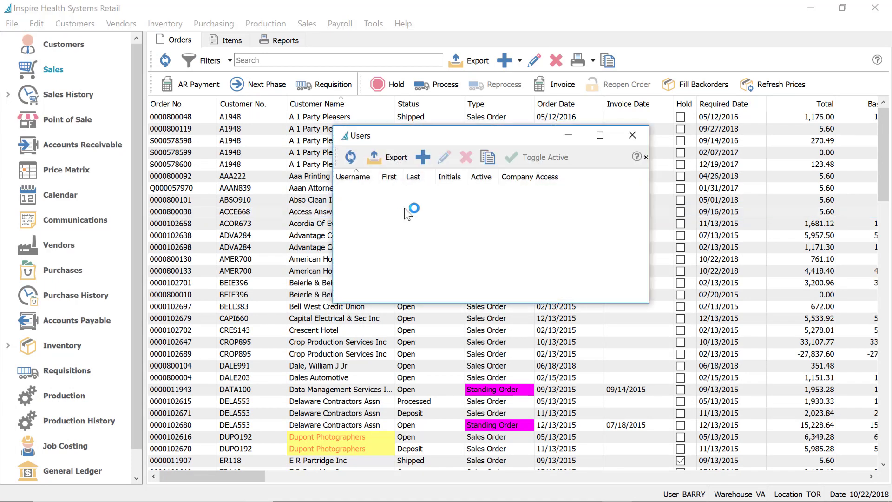
click(370, 190)
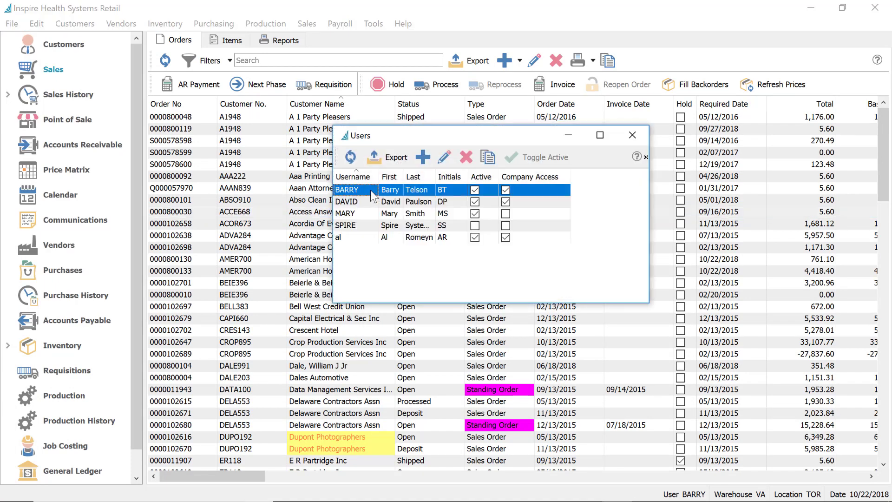
double_click(370, 191)
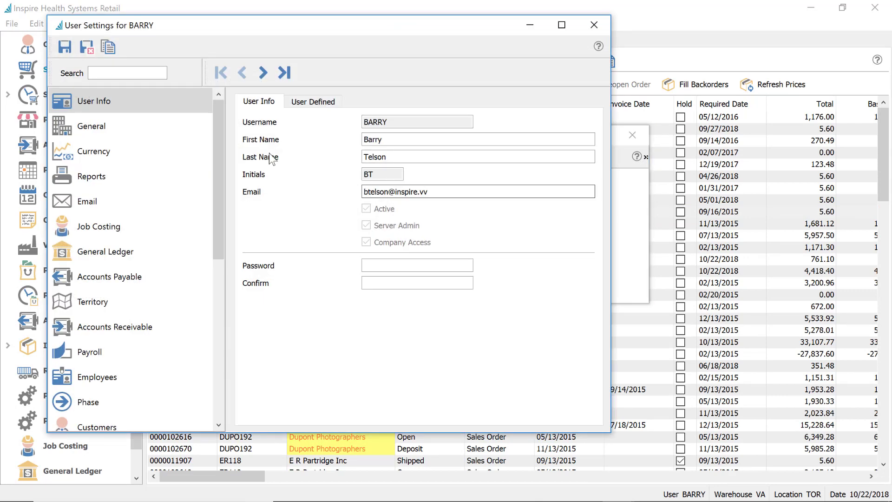
click(114, 72)
text(ware)
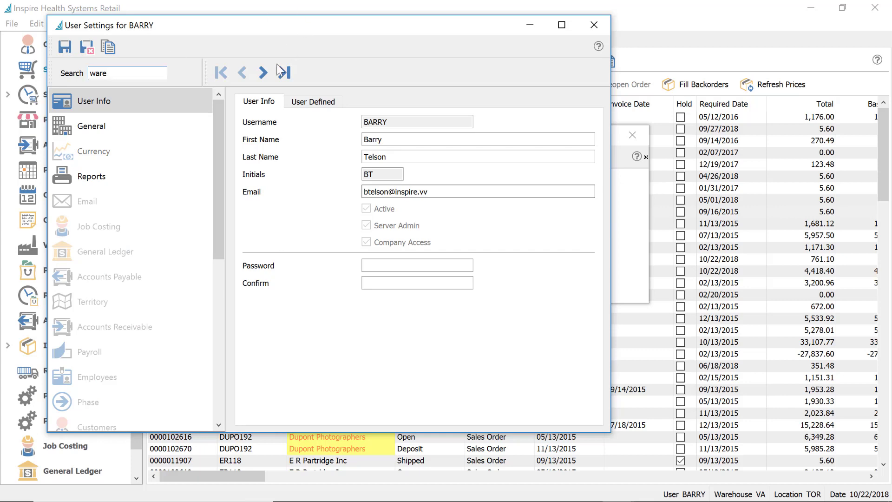
Check Select Warehouse When Adding To Order under Inventory and move the settings window aside
click(91, 134)
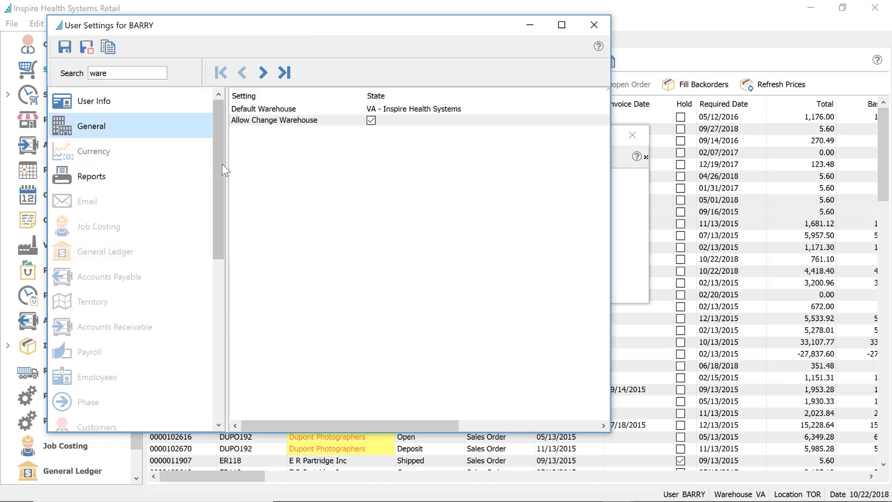
scroll(198, 266, down, 2)
click(103, 303)
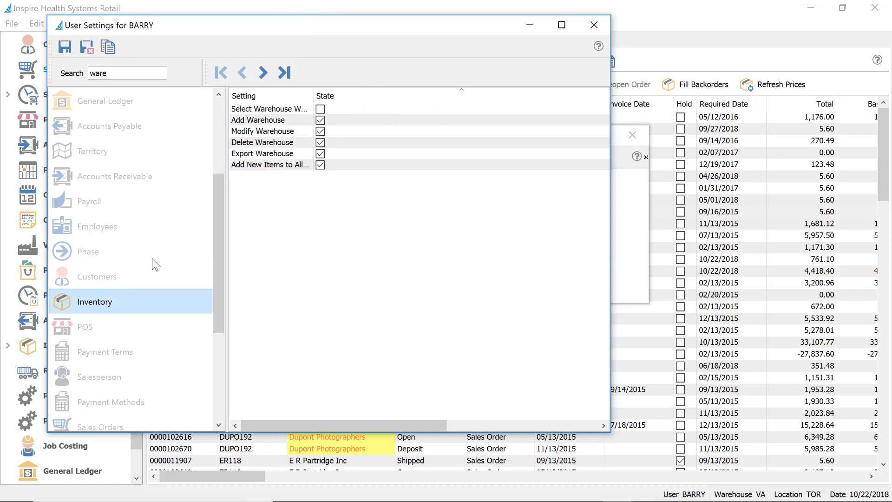
drag(318, 90, 419, 91)
click(426, 109)
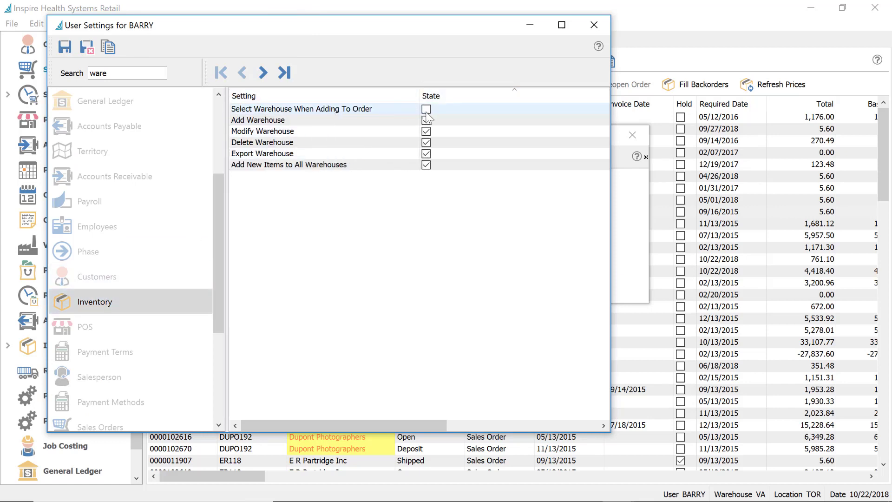
mouse_move(431, 110)
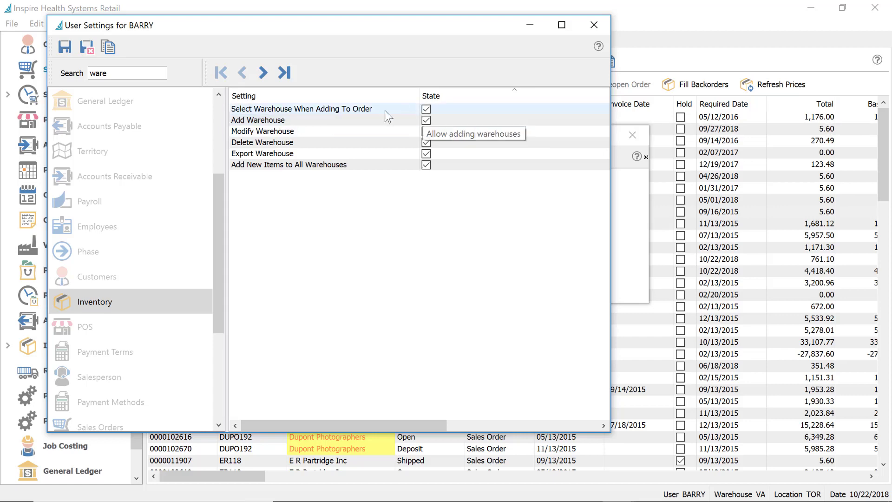
drag(326, 40, 614, 98)
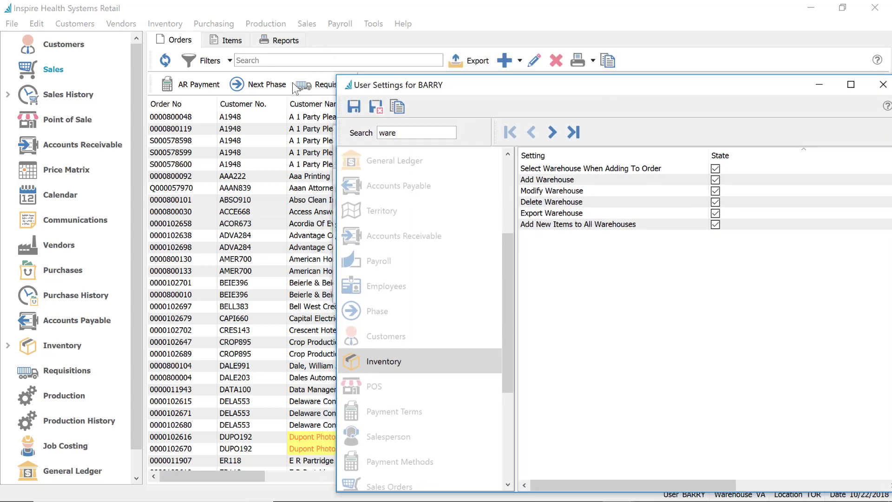
click(208, 130)
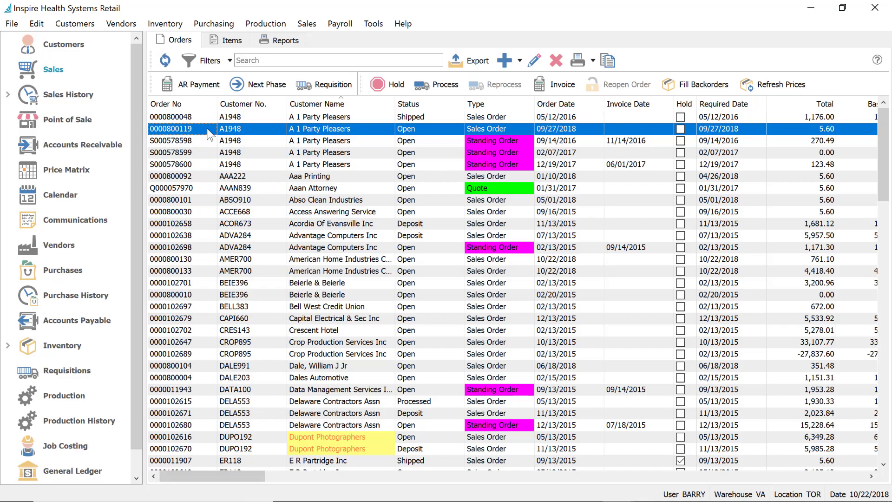
double_click(208, 129)
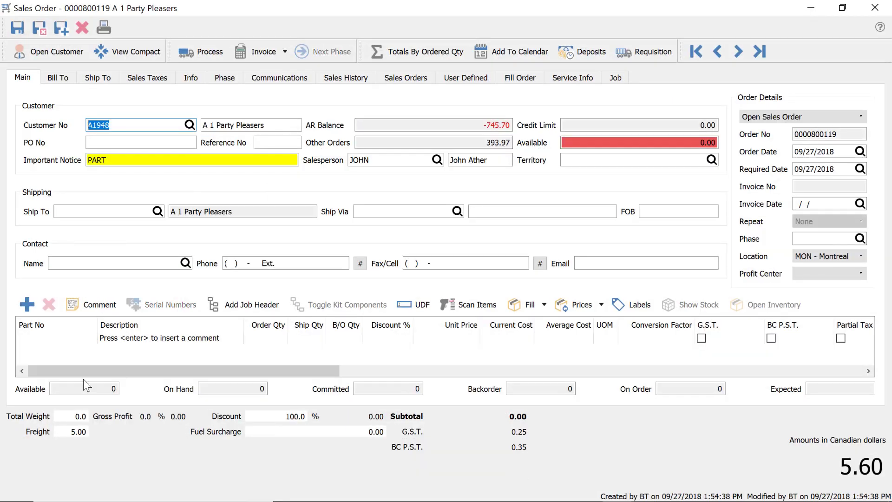
click(71, 337)
text(TO /)
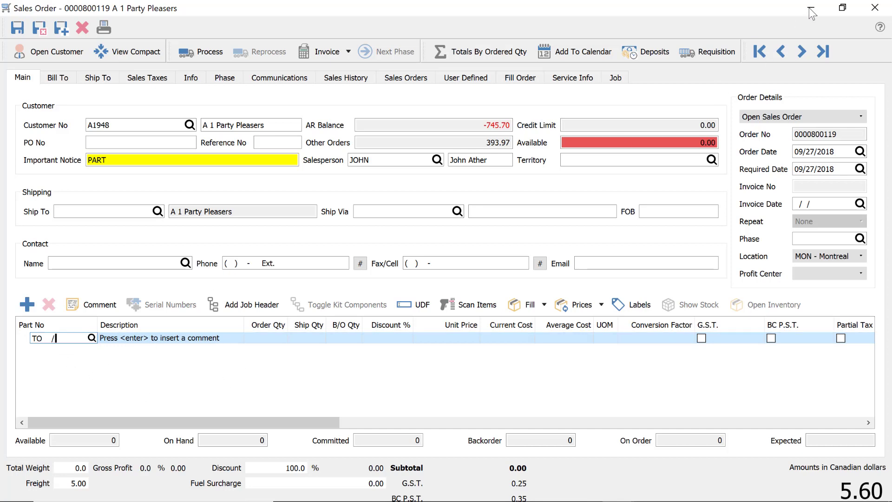
click(870, 10)
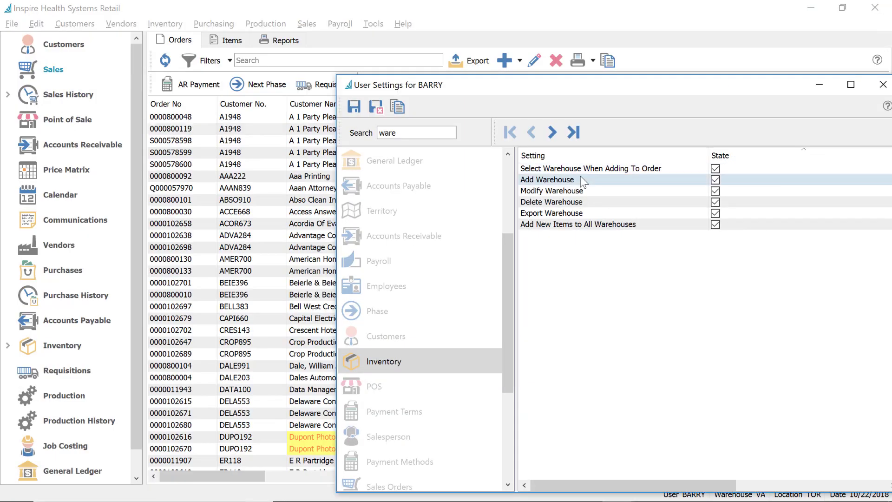
Tick Select Warehouse When Adding To Order, then open the Bell West Credit Union order and try a new line
click(716, 169)
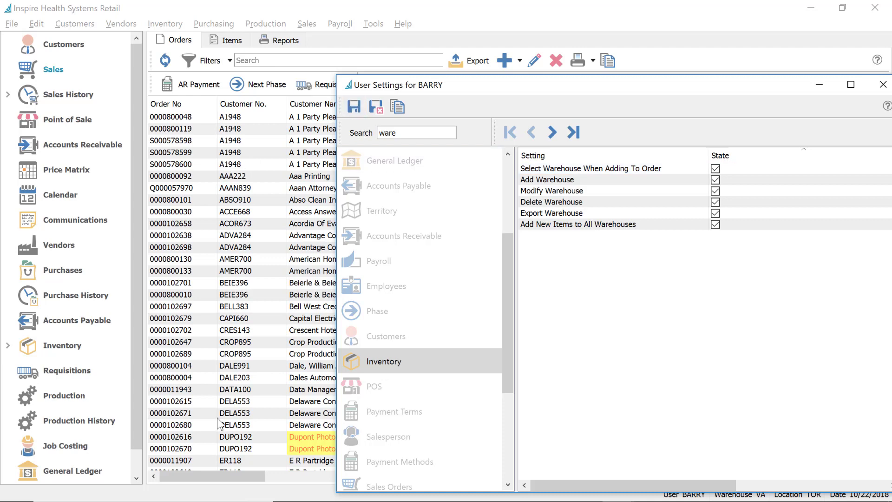
click(258, 305)
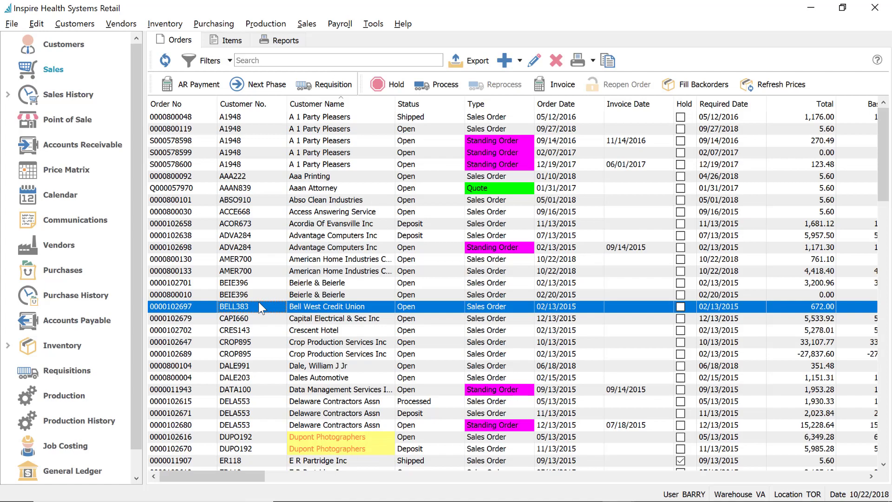
double_click(258, 305)
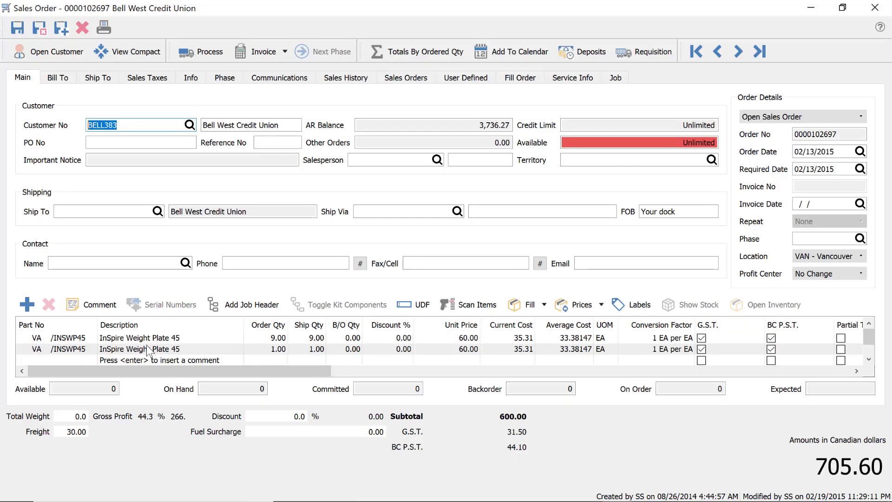
click(133, 347)
key(Down)
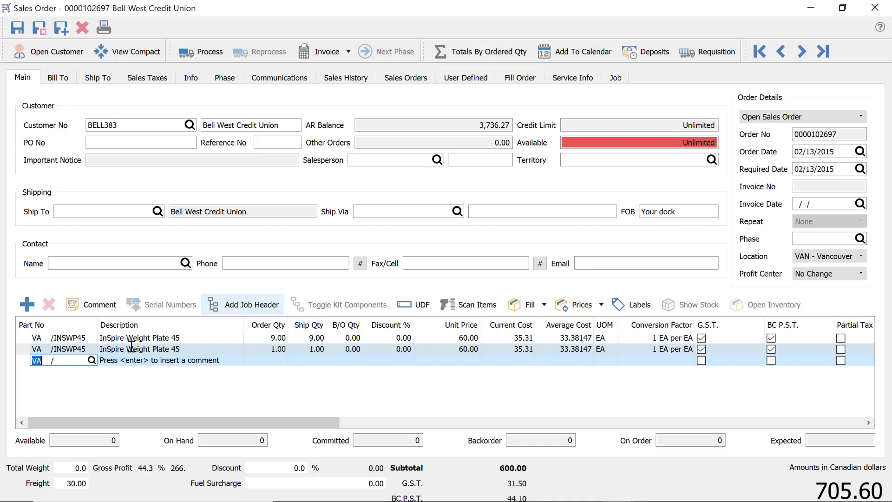
key(Tab)
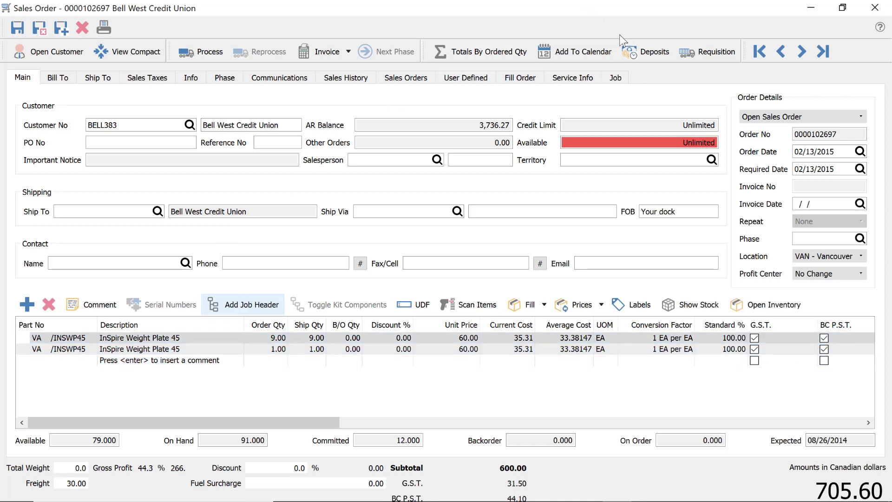
double_click(521, 7)
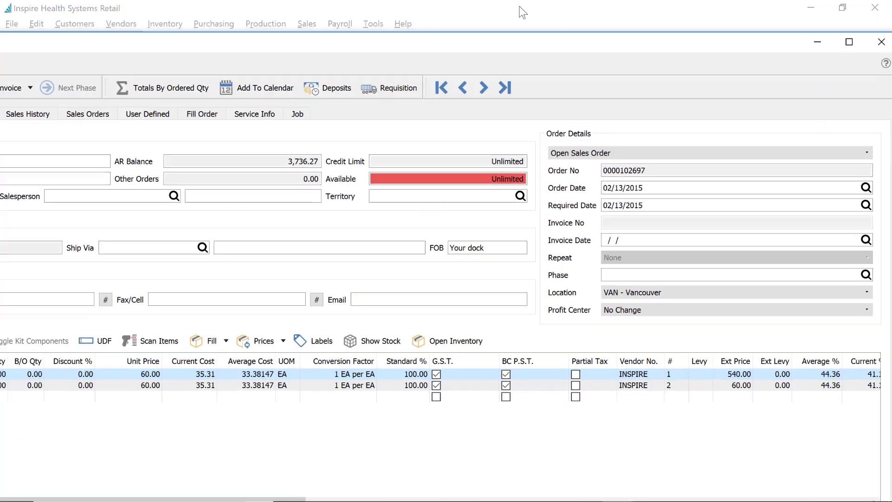
Close the sales order, cancel exiting Spire, and open the first user's Inventory permissions
click(882, 7)
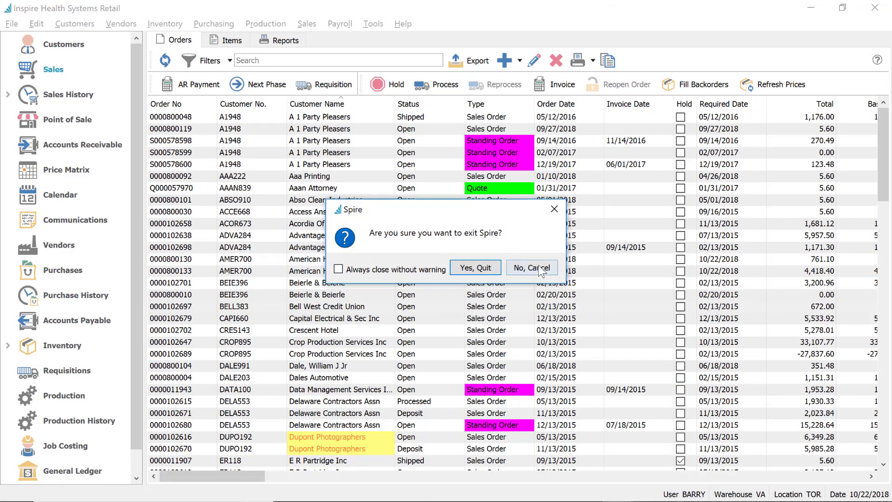
click(532, 268)
click(37, 23)
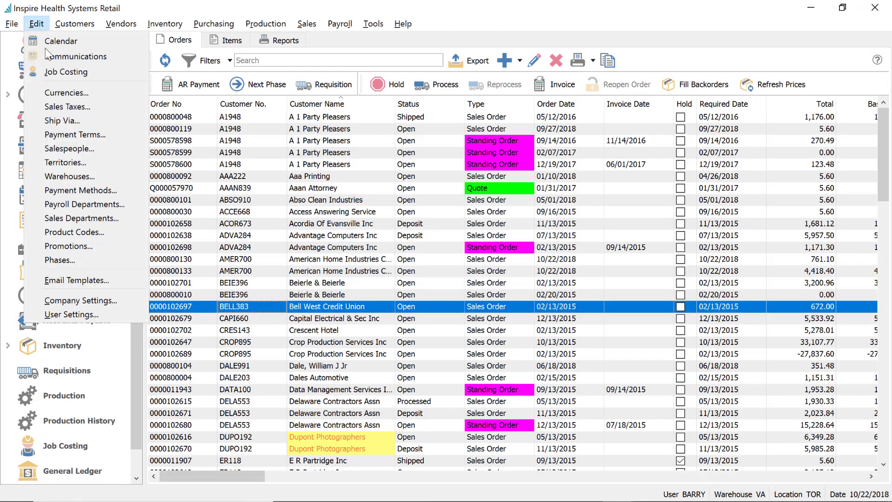
click(103, 314)
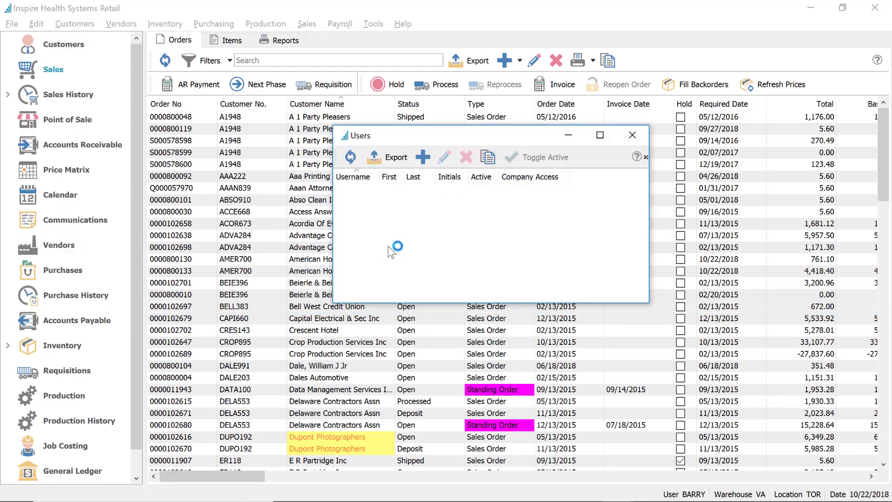
click(375, 191)
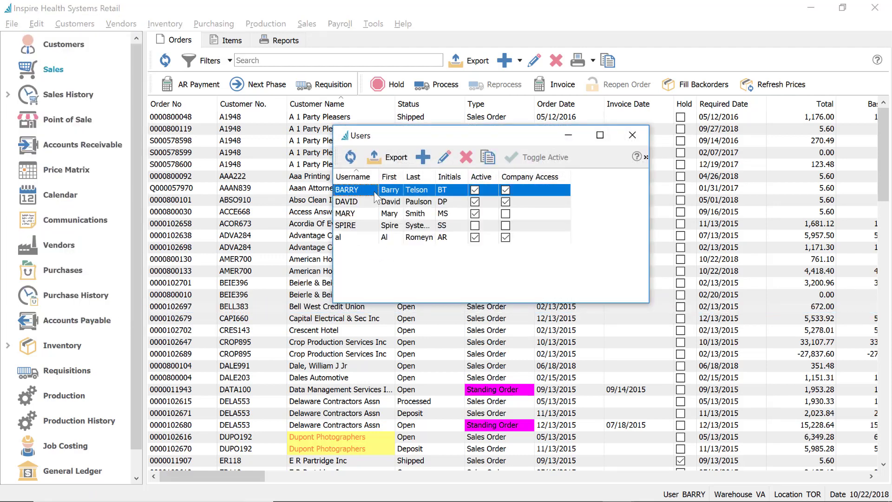
double_click(374, 191)
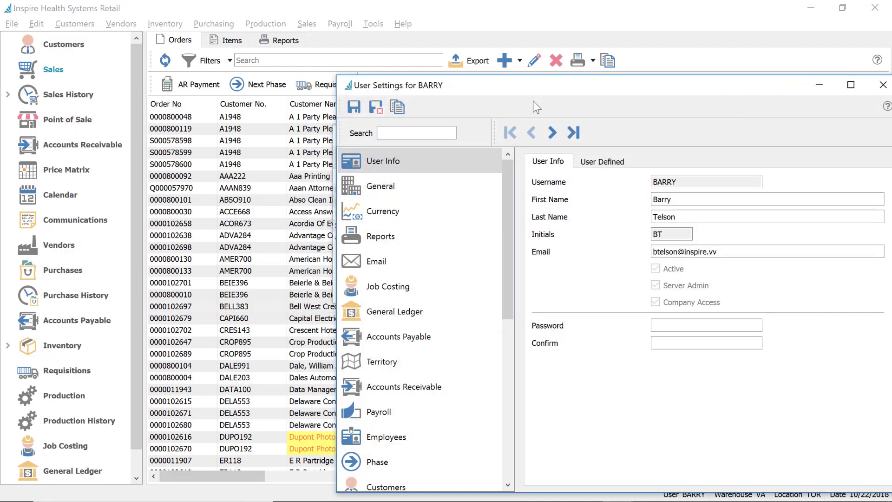
drag(528, 78, 325, 29)
scroll(208, 350, down, 3)
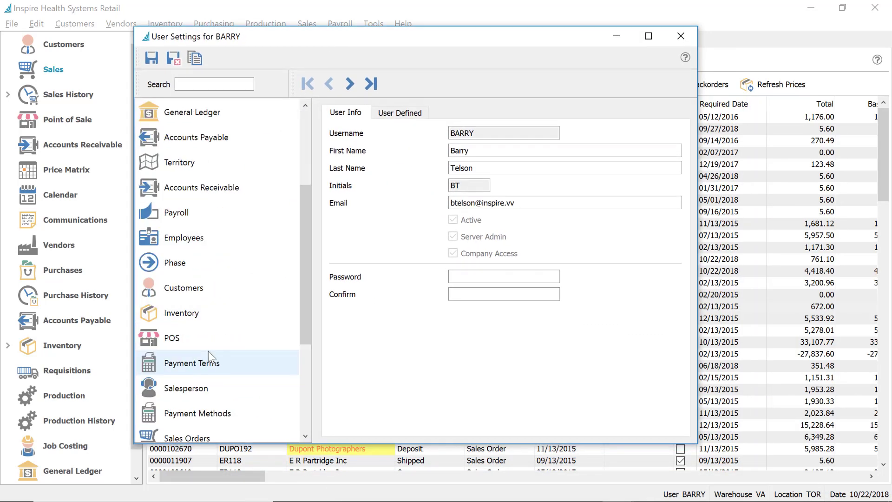
scroll(210, 372, down, 5)
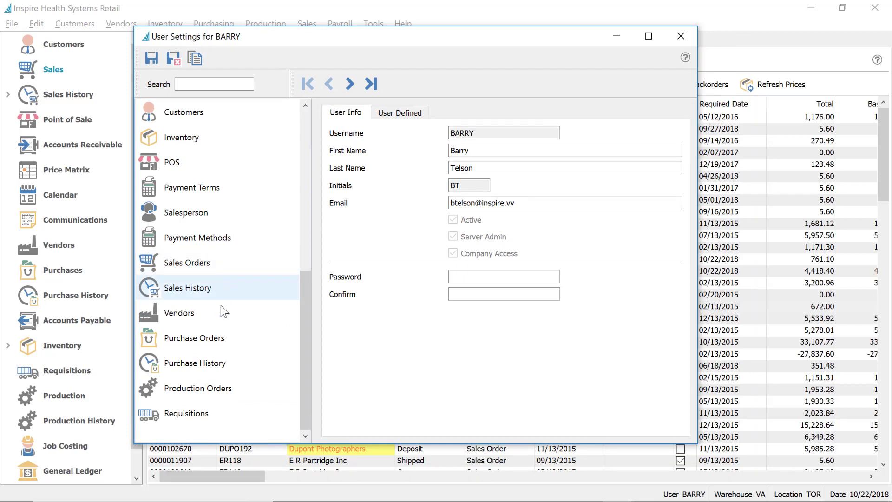
drag(302, 314, 242, 249)
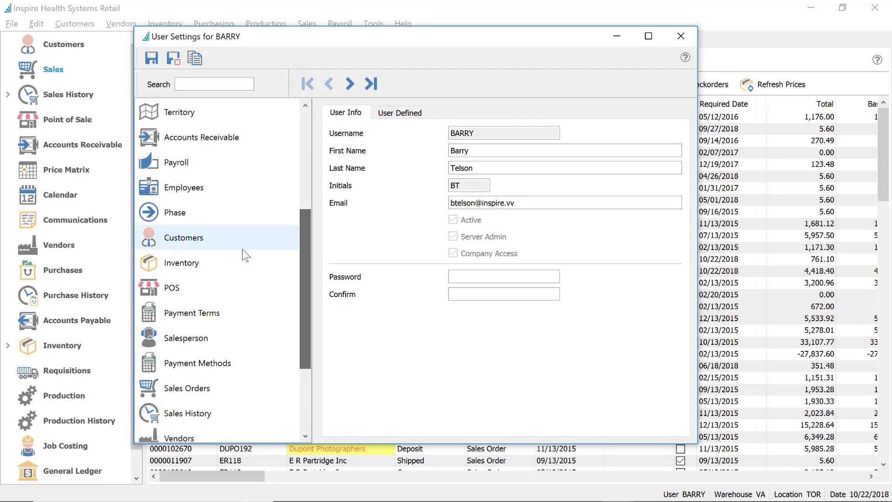
click(210, 264)
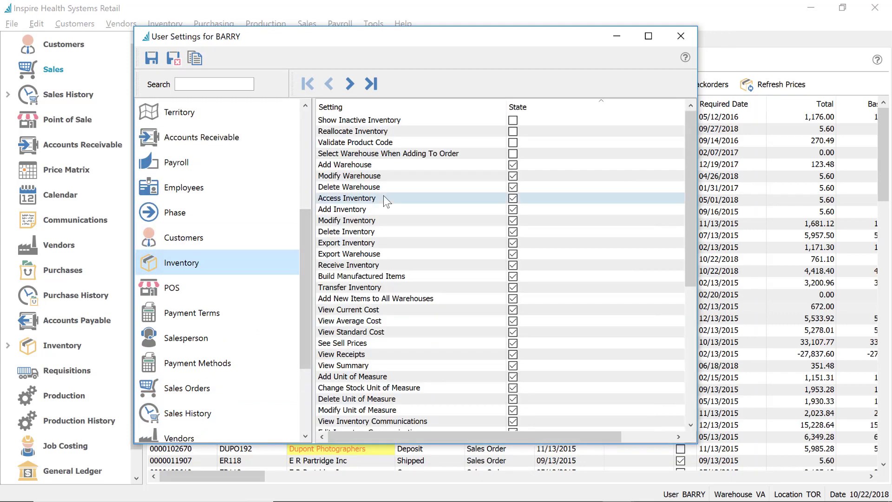
Search 'cost', toggle View Average, Current and Standard Cost off and back on, then save
click(219, 85)
text(cost)
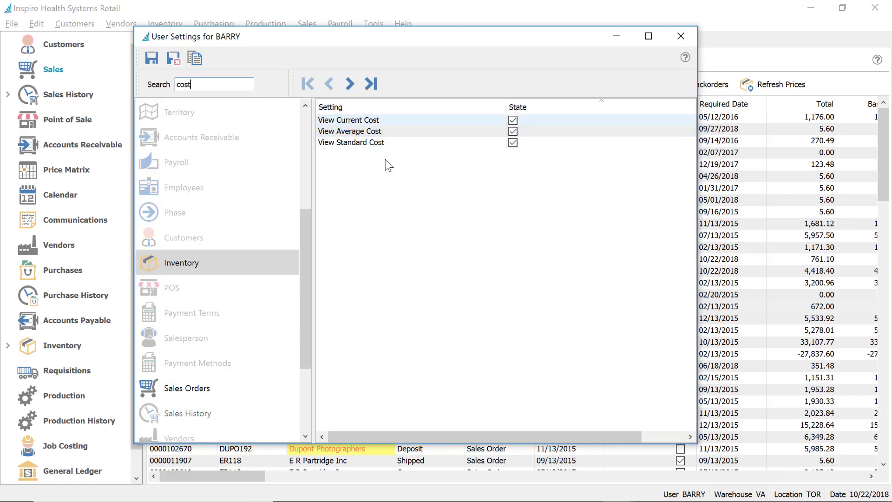
click(513, 131)
click(513, 132)
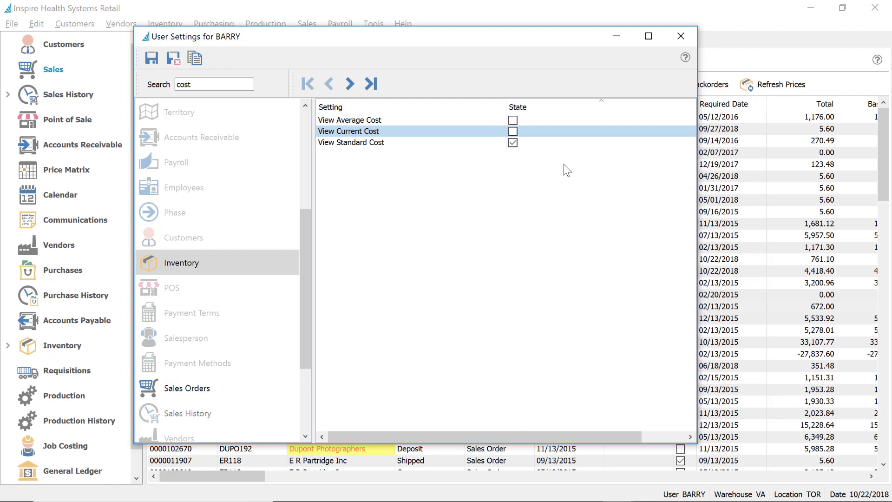
click(514, 143)
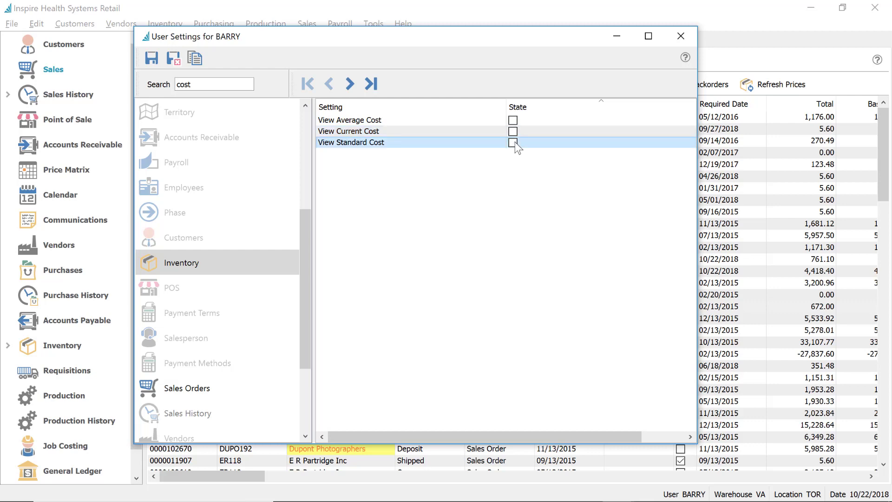
click(513, 142)
click(513, 131)
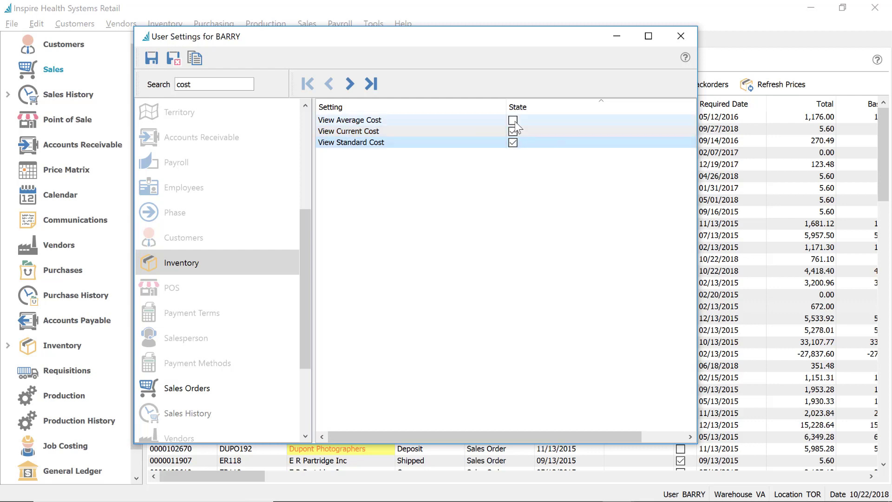
click(513, 120)
click(174, 56)
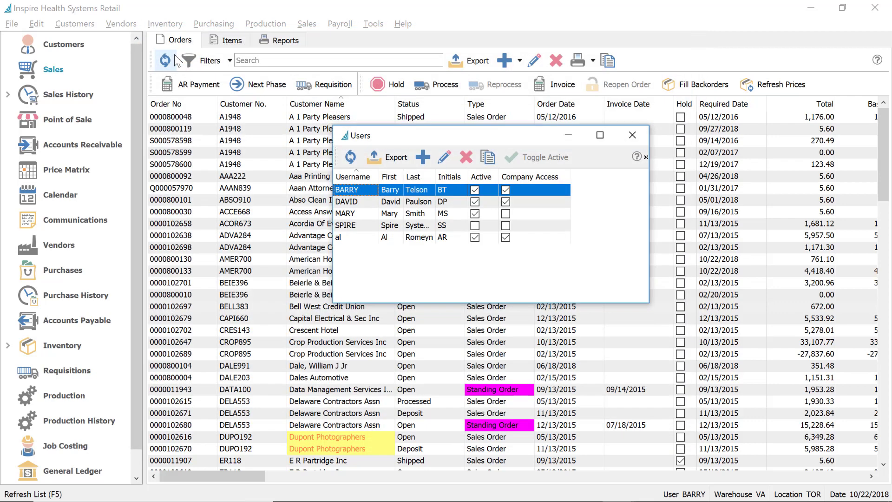
Check inventory item CBSSARNS's costs (average 67.50), then return to the Sales orders list
click(632, 139)
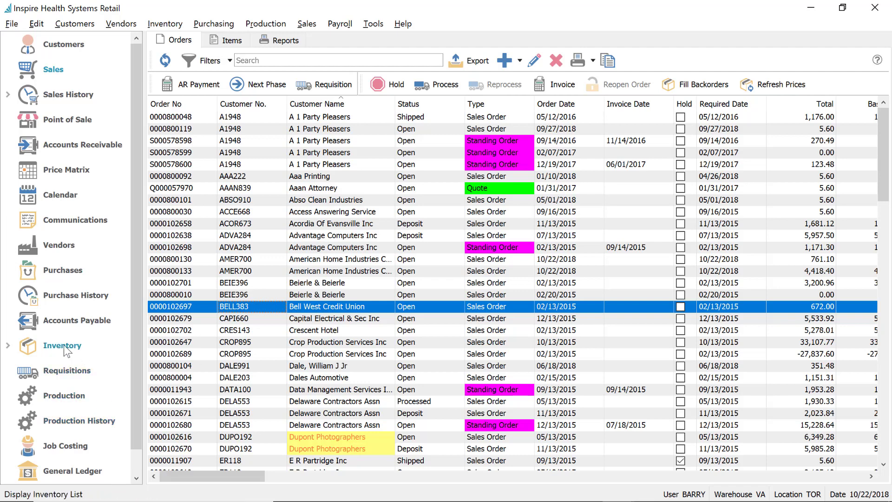
click(88, 349)
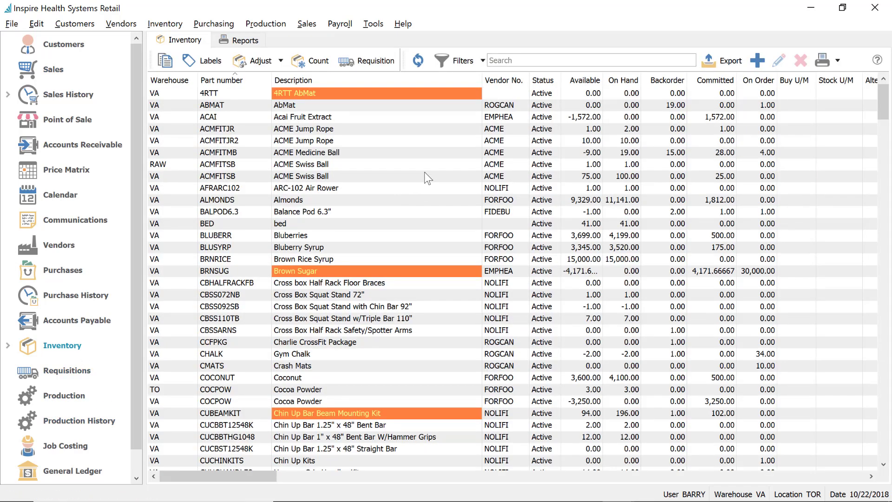
click(332, 330)
double_click(333, 331)
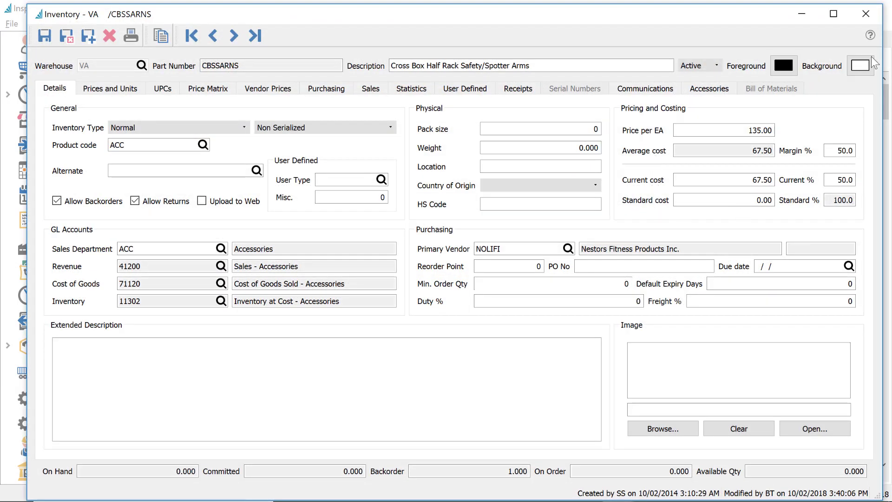
click(865, 13)
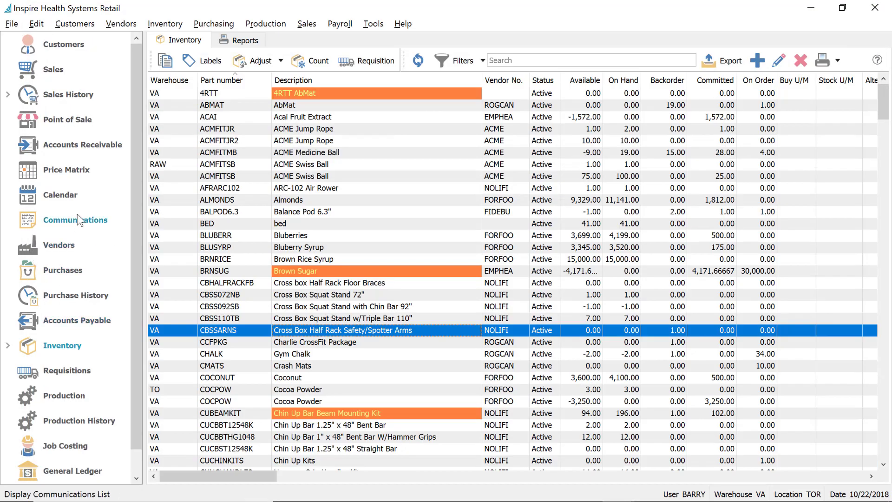
click(53, 72)
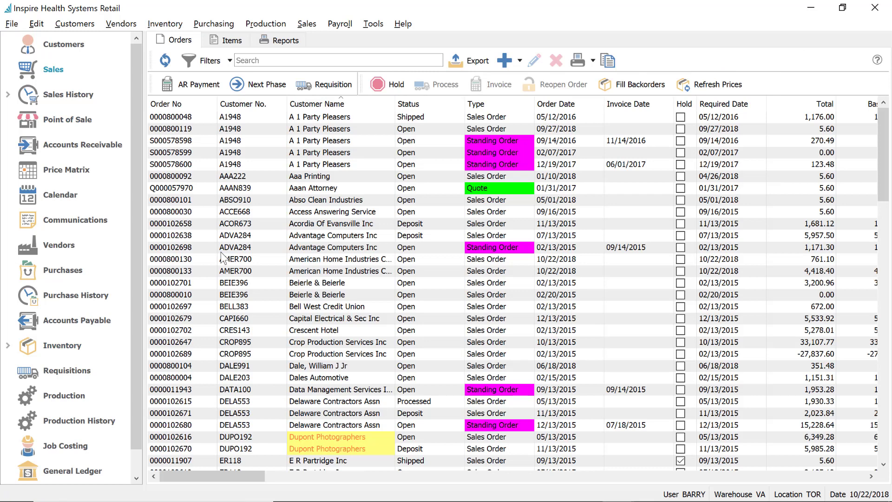
click(221, 251)
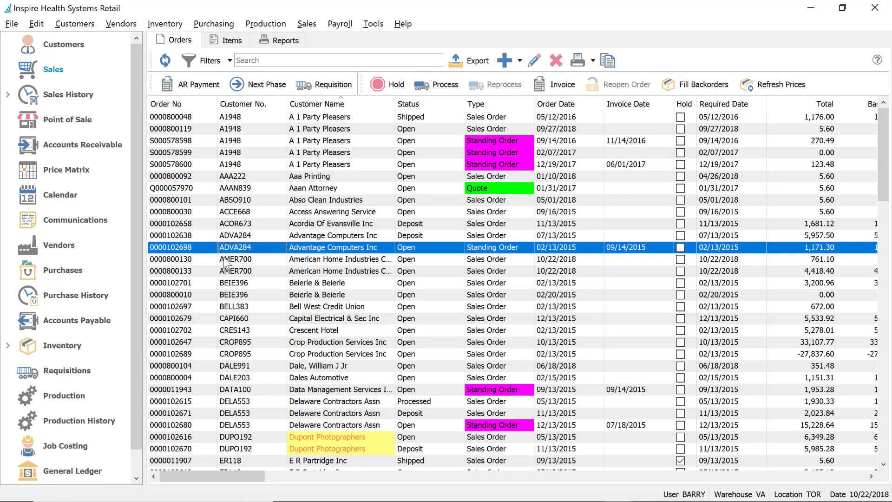
click(227, 261)
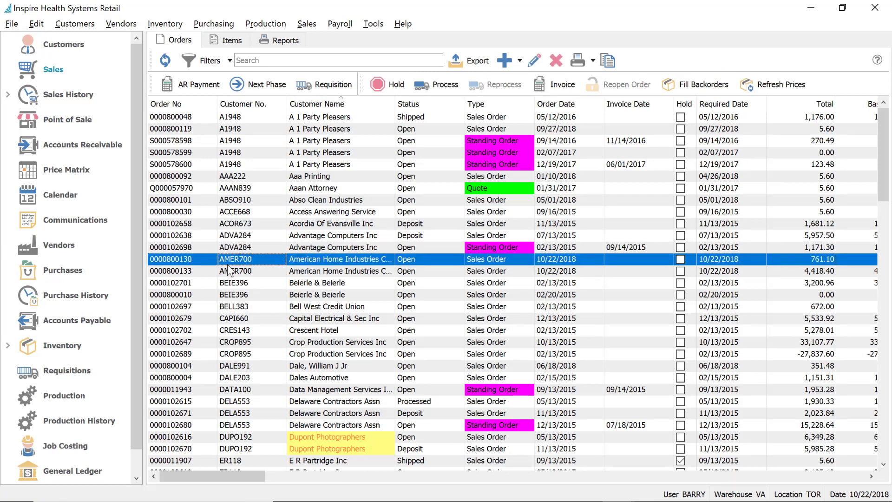
double_click(228, 263)
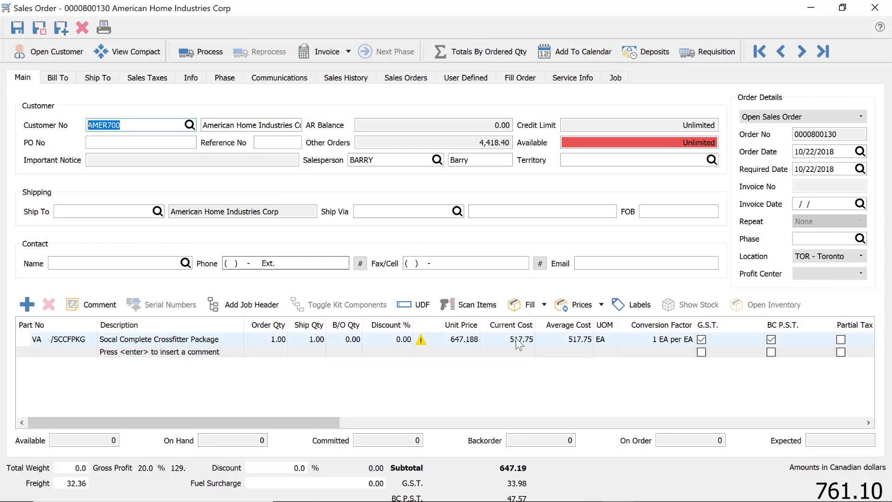
click(739, 342)
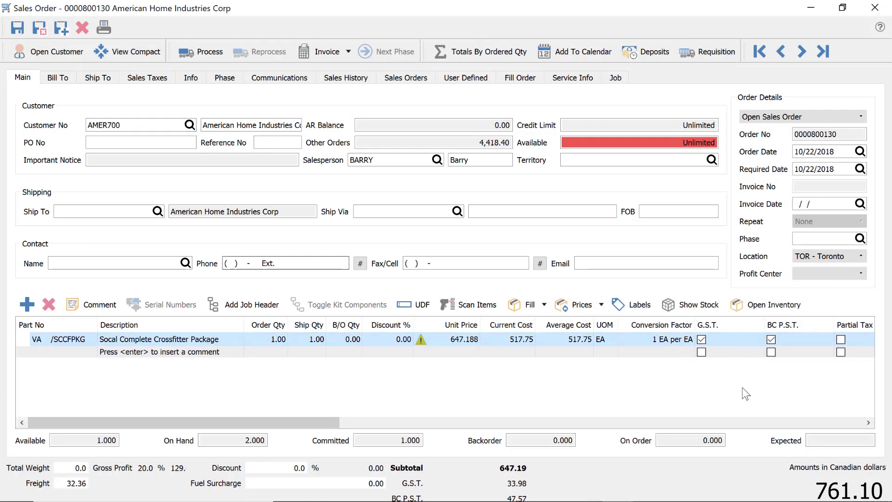
drag(307, 424, 390, 427)
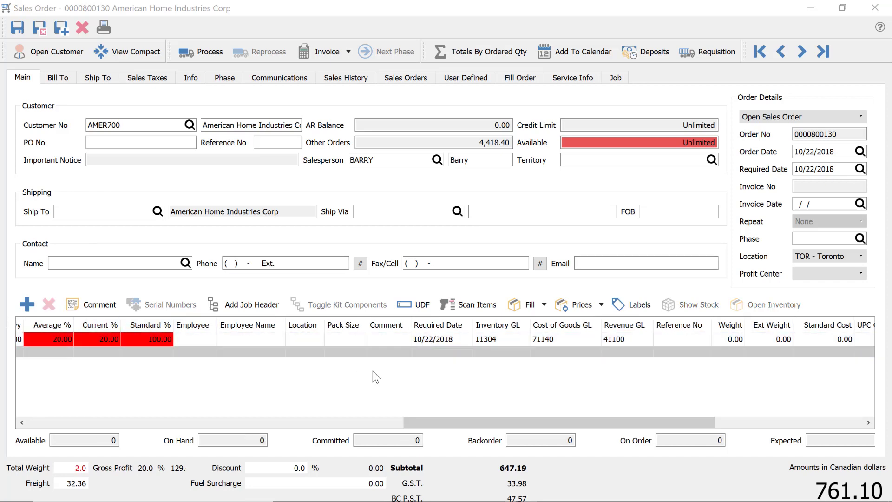
drag(431, 420, 204, 421)
drag(148, 435, 27, 428)
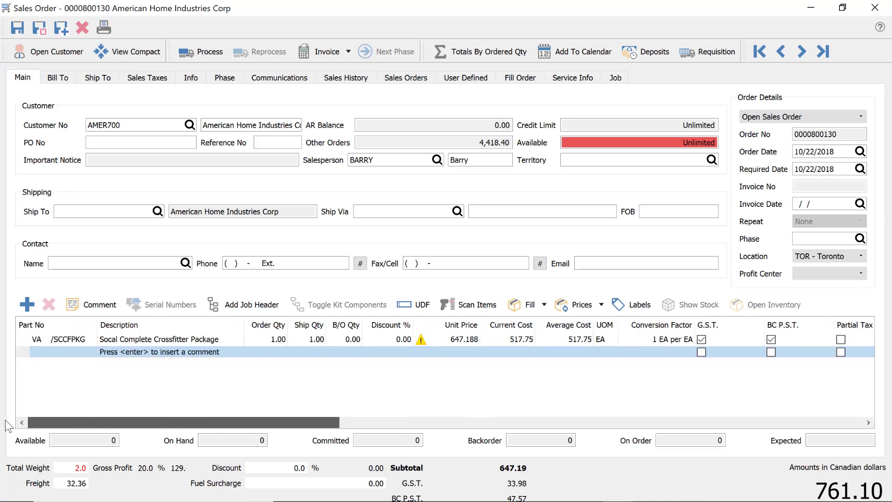
Add part VA /INSKB15 (InSpire Kettlebell 15) and confirm its 1.00 backordered quantity
click(64, 352)
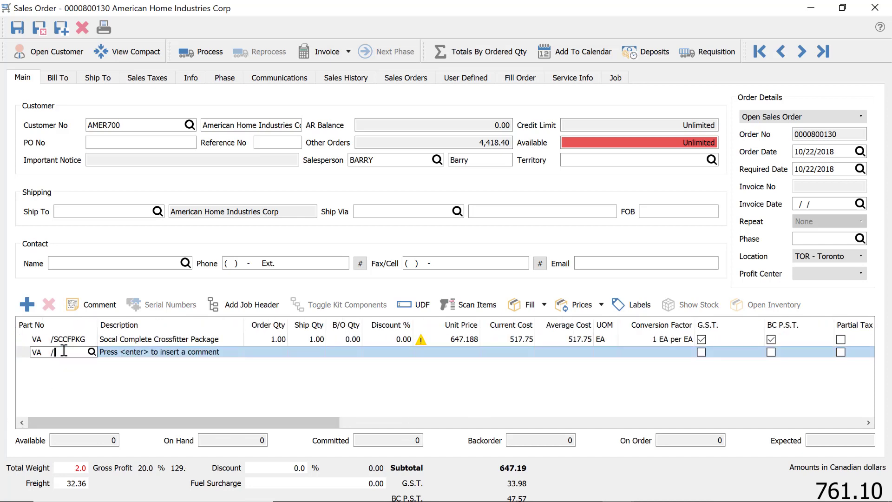
text(INSKB15)
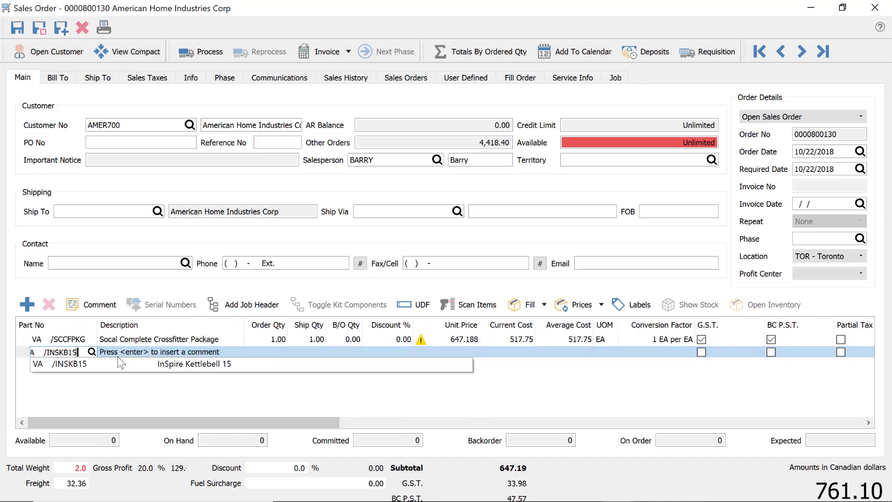
click(216, 362)
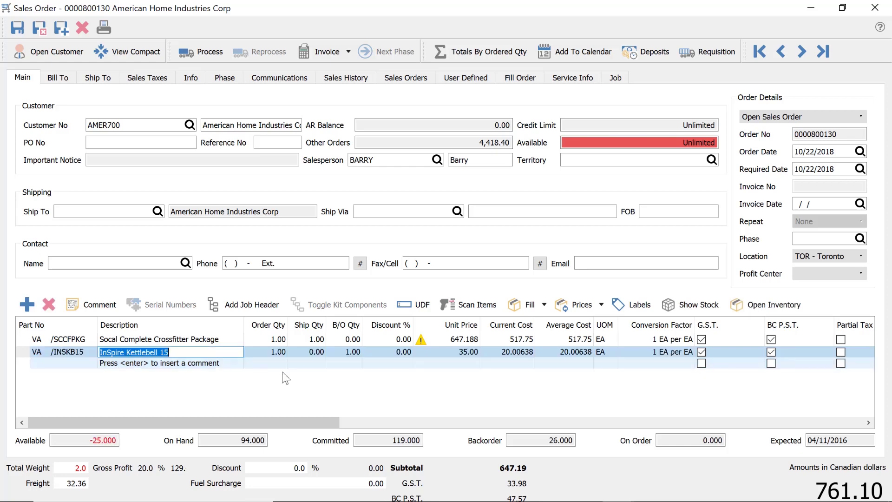
click(357, 353)
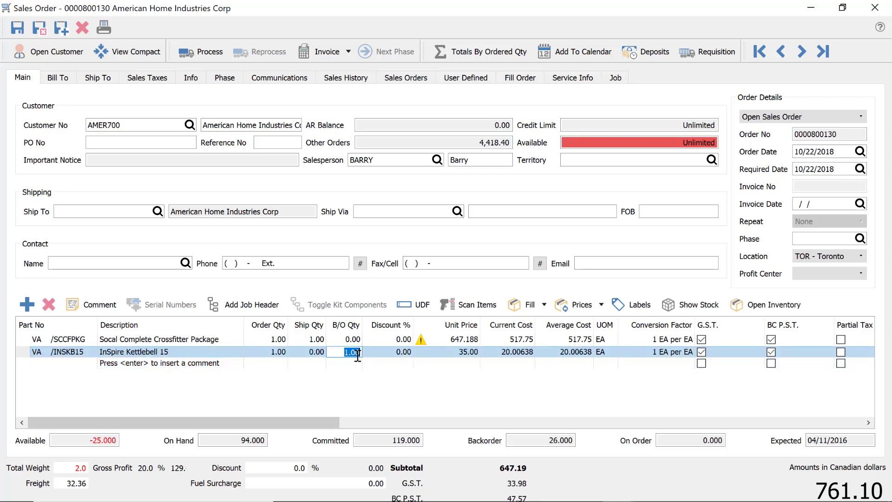
key(alt+Tab)
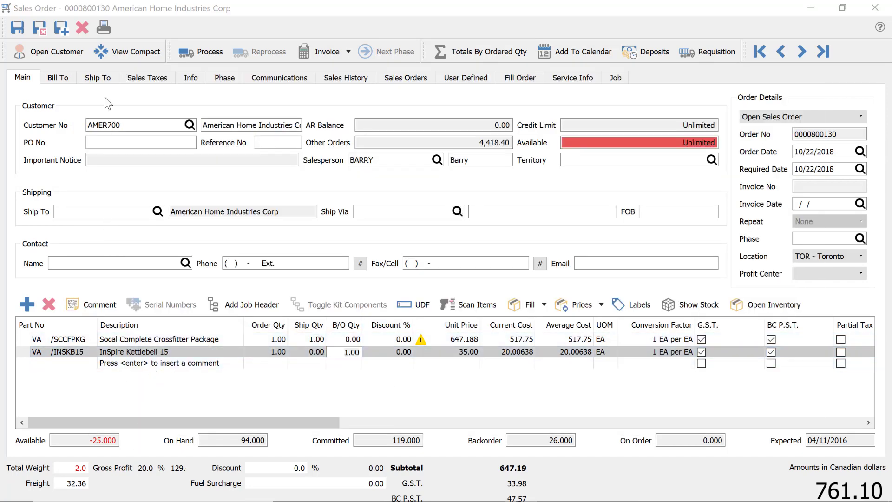
double_click(199, 15)
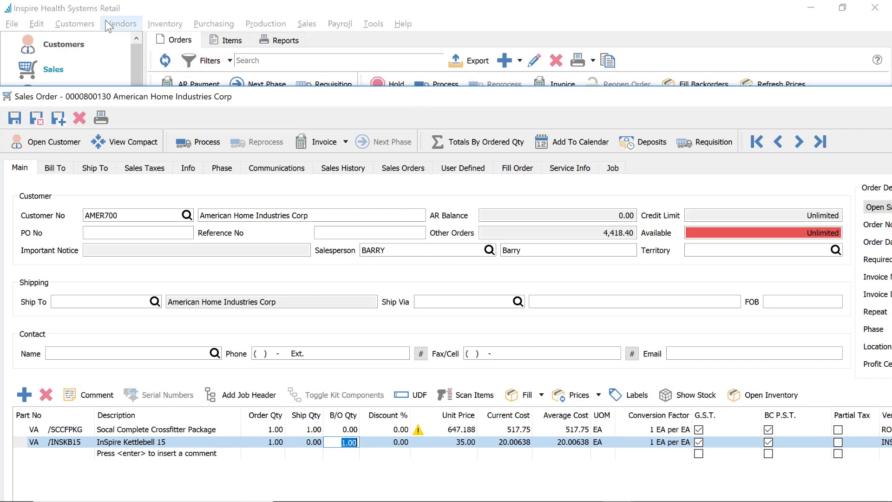
Open the logged-in user's settings at the Sales Orders category
click(39, 24)
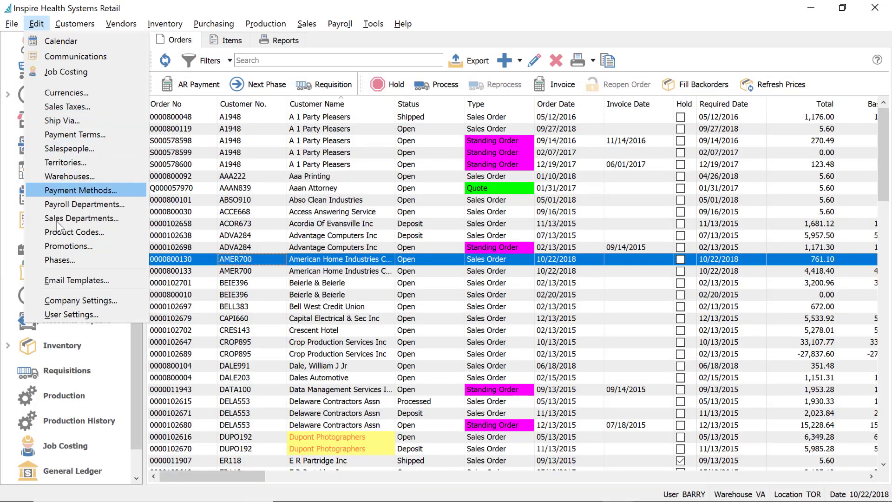
click(69, 314)
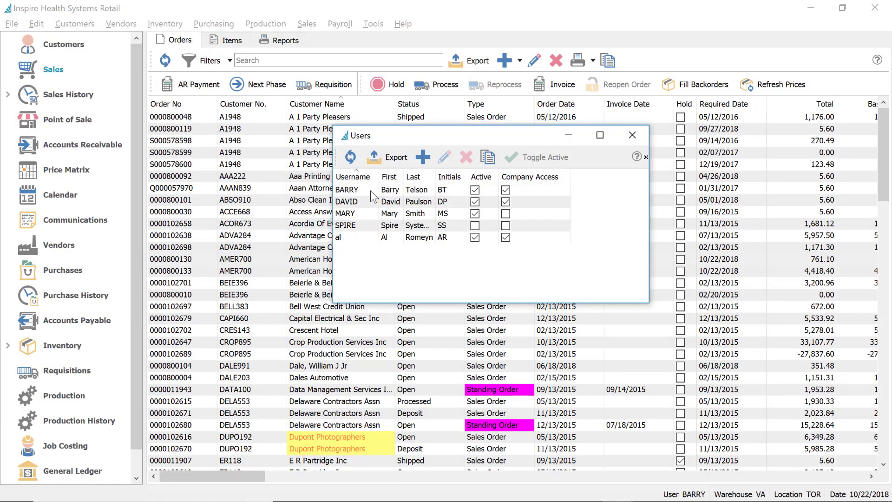
click(370, 191)
double_click(370, 191)
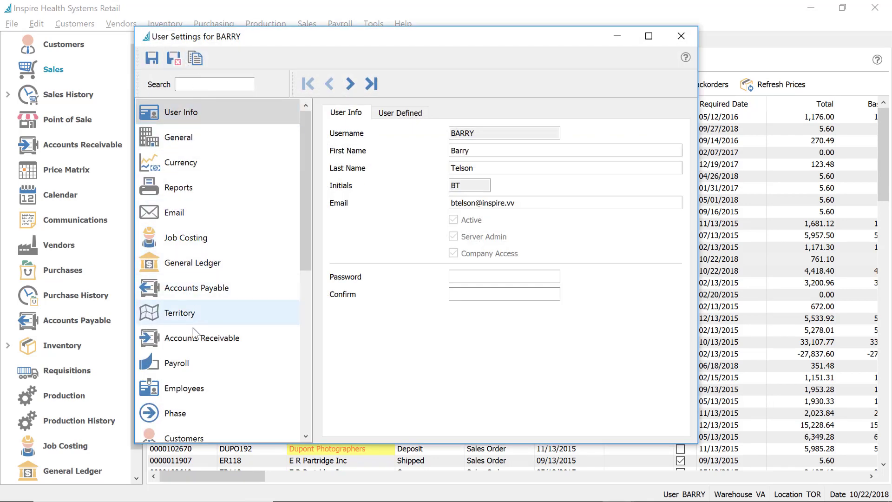
scroll(200, 332, down, 2)
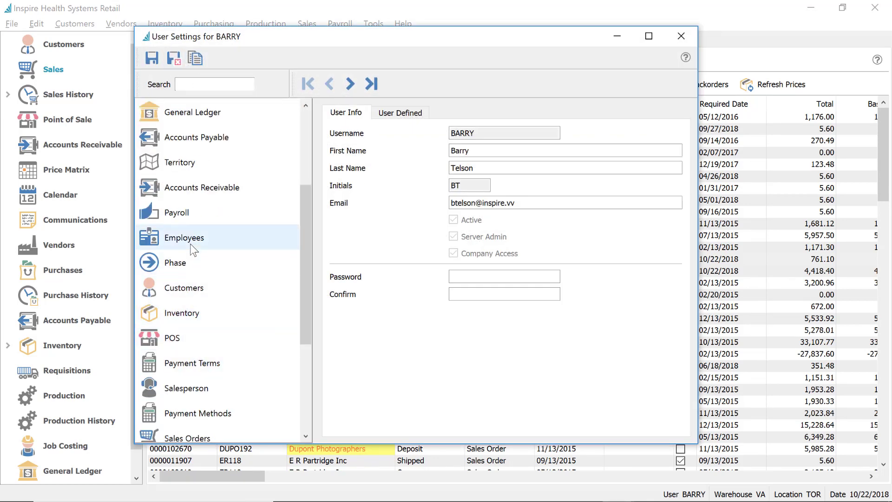
scroll(223, 260, down, 3)
click(190, 270)
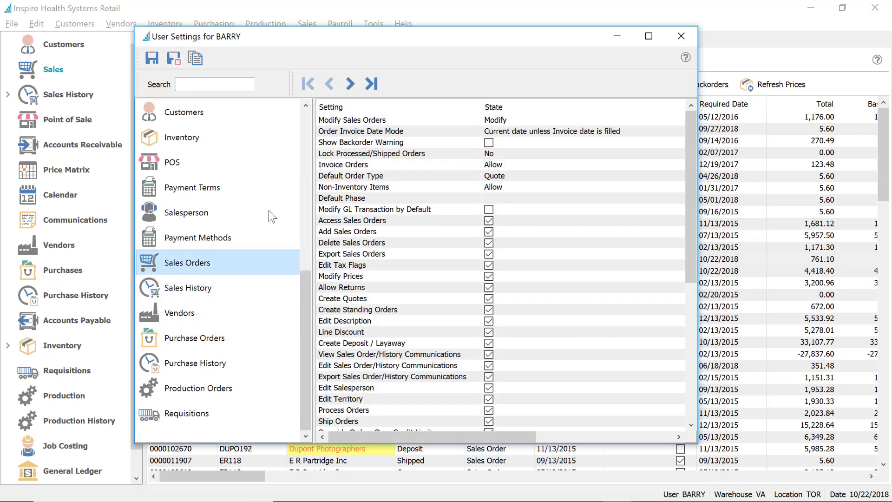
Filter the settings by 'ack', turn on Show Backorder Warning, and save
click(199, 84)
text(b)
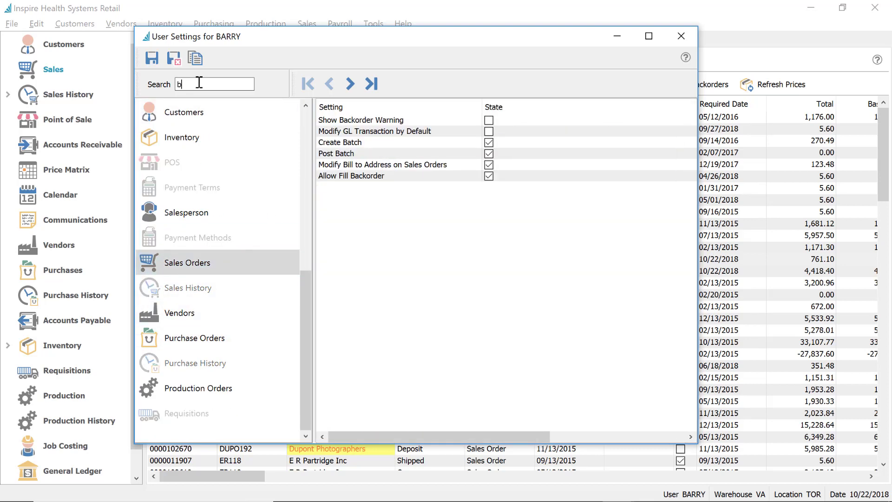
key(BackSpace)
text(ack)
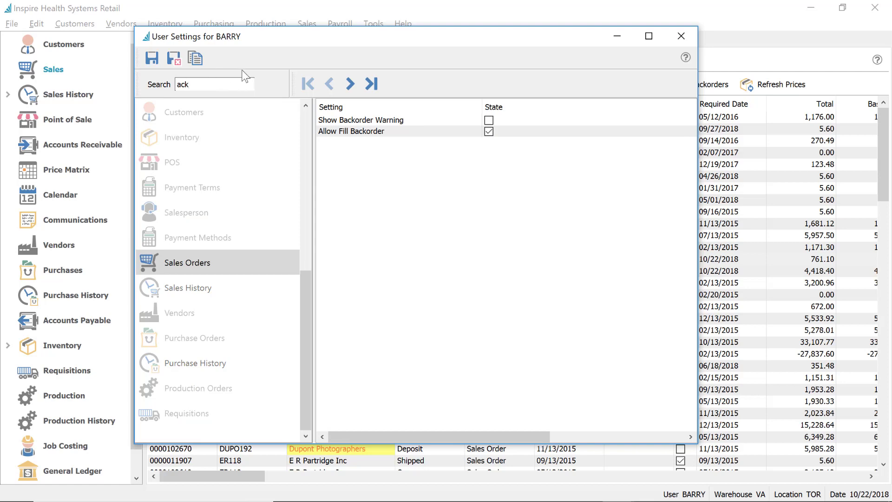
click(490, 122)
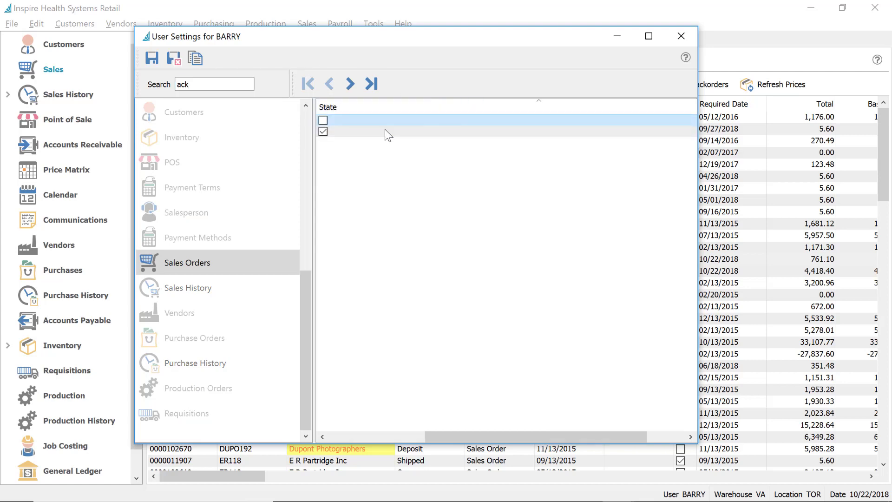
click(337, 438)
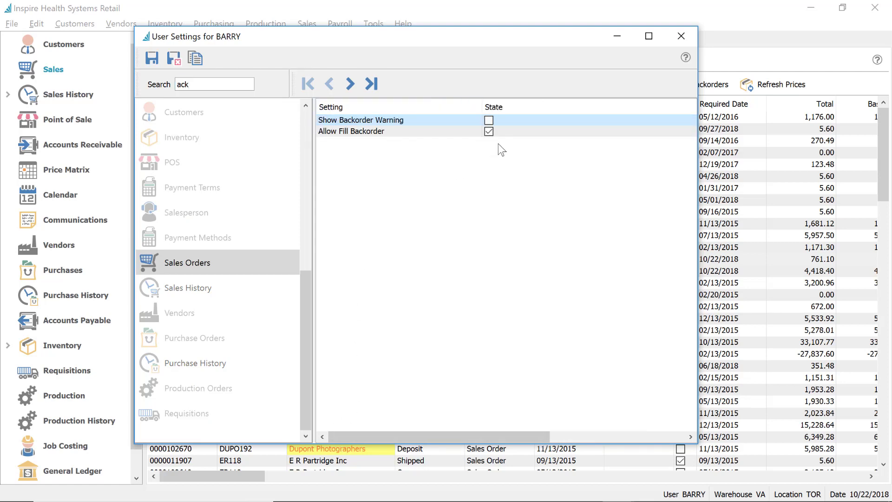
click(489, 121)
click(174, 58)
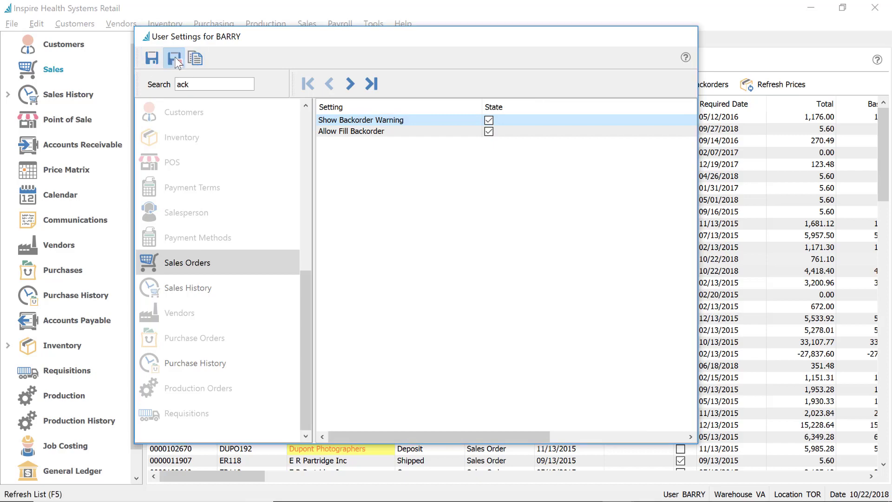
key(alt+Tab)
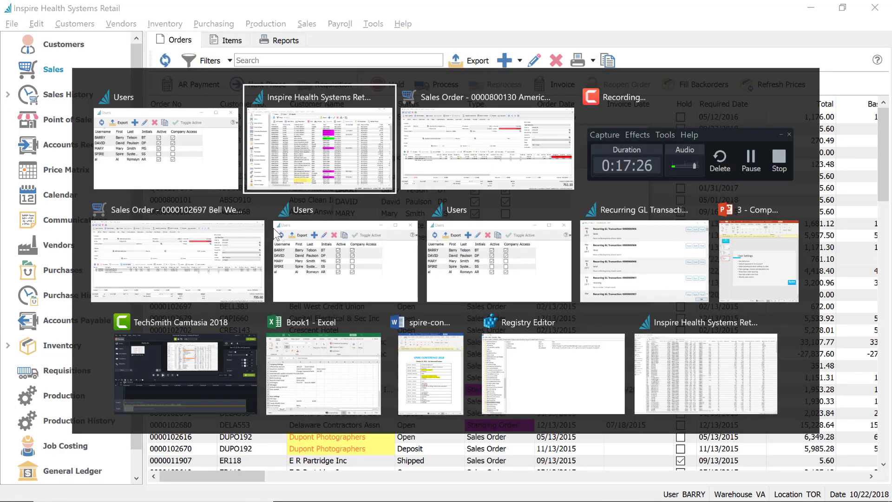
Add another InSpire Kettlebell 15 line, accept the backorder warning, and discard the order unsaved
key(alt+Tab)
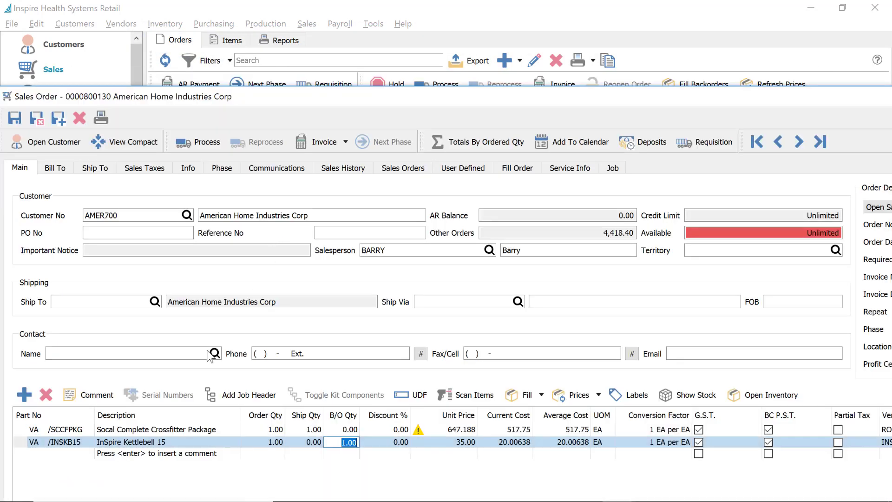
click(82, 454)
text(INSKB15)
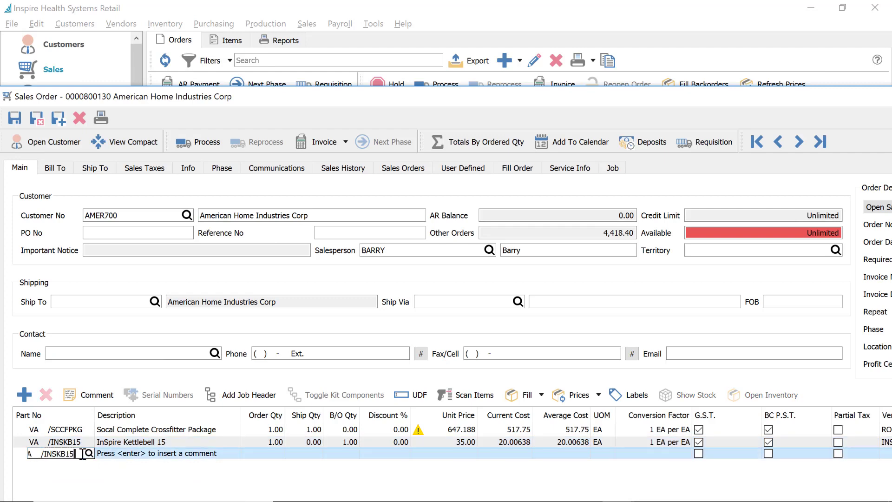
key(Return)
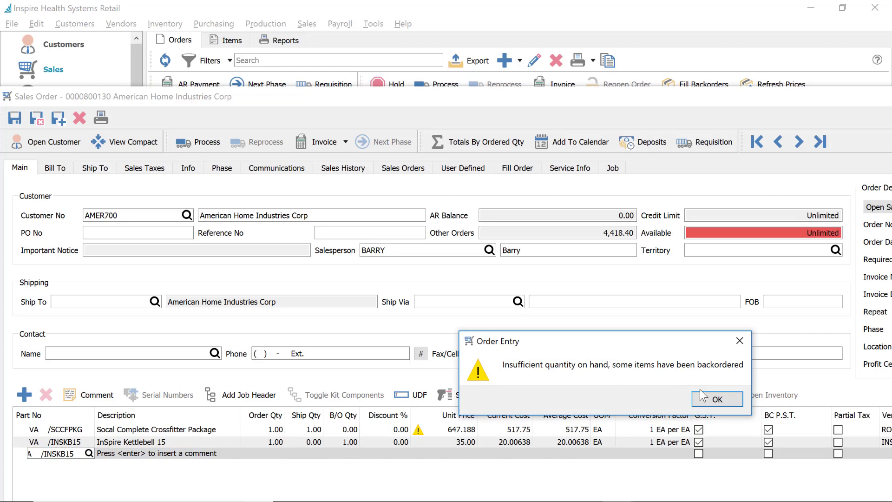
click(716, 401)
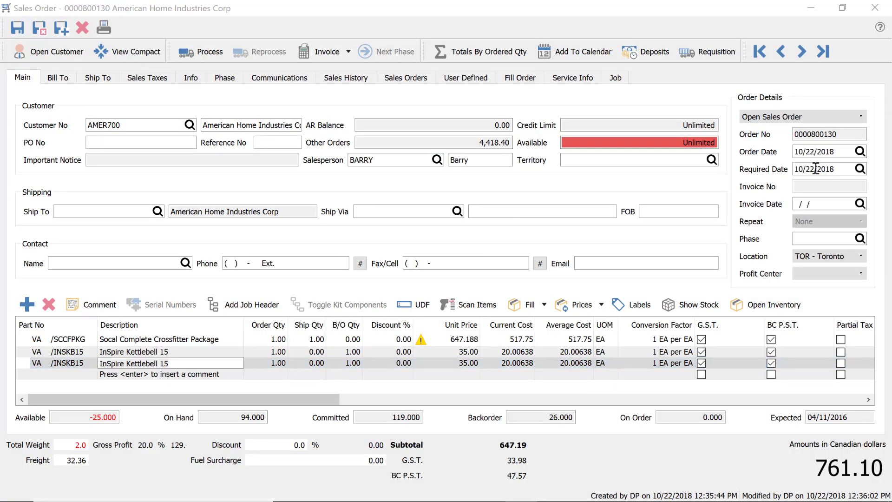
click(868, 7)
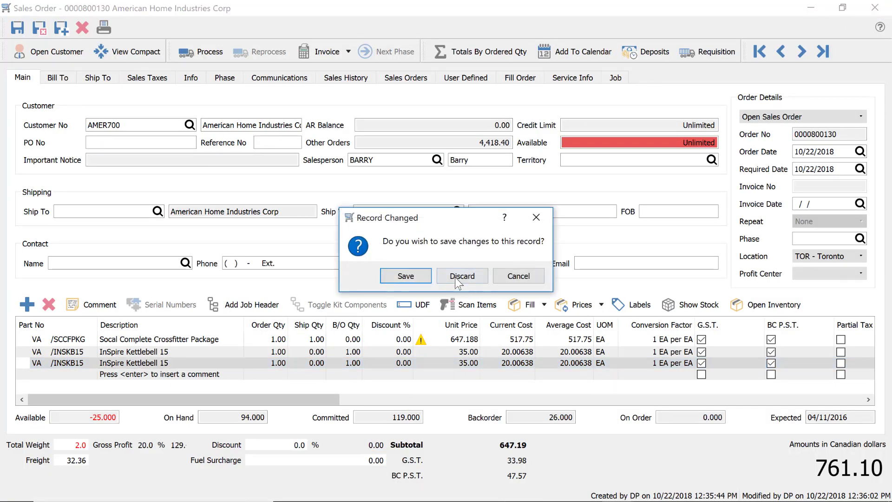
click(457, 275)
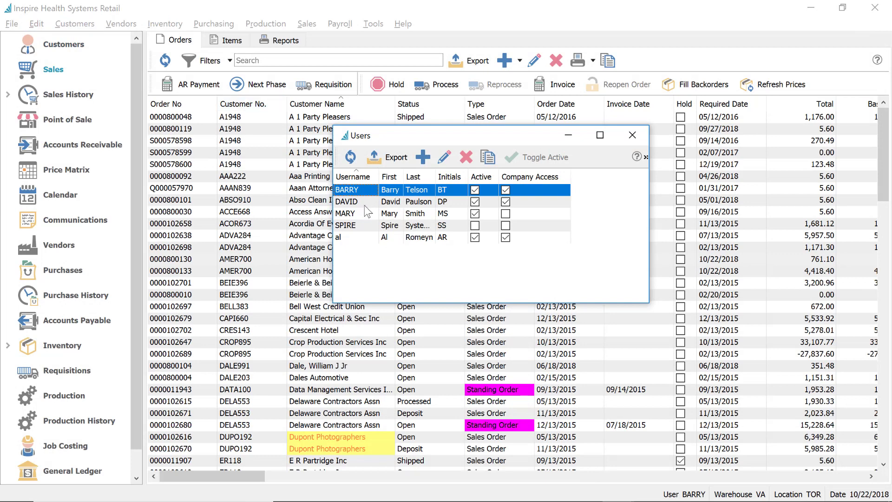
Open the next user's settings and show the sales order permissions
click(359, 203)
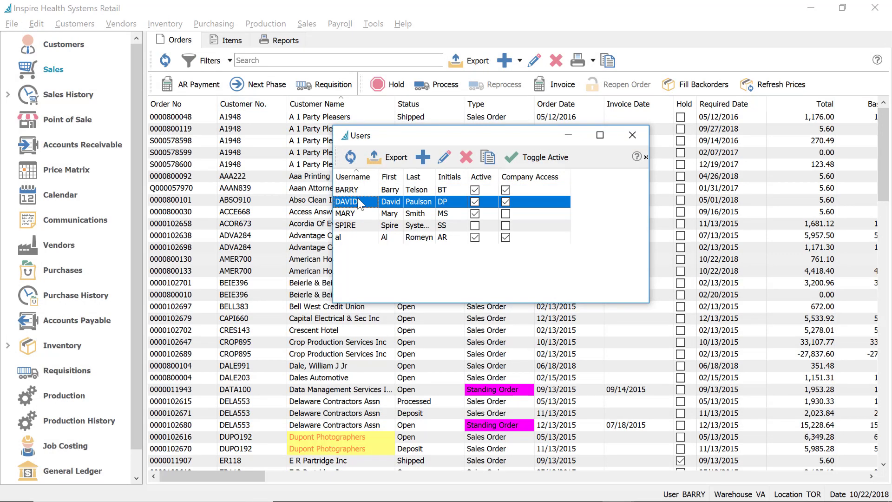
double_click(358, 203)
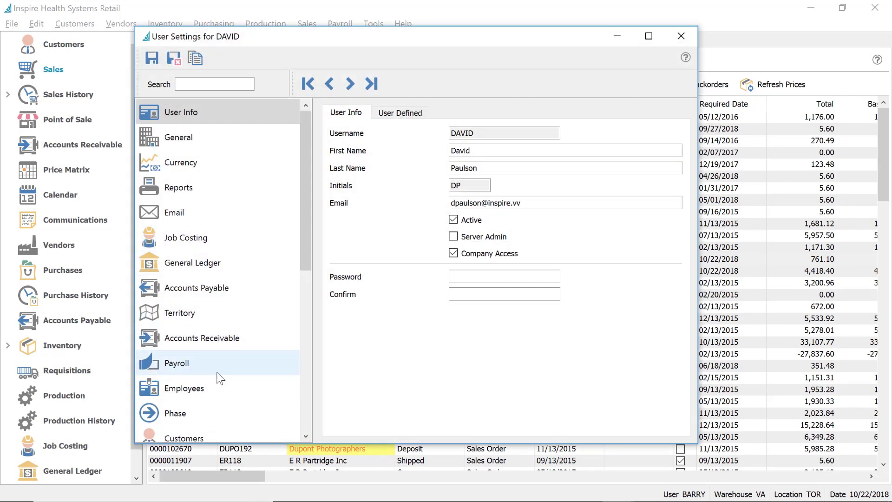
scroll(210, 382, down, 1)
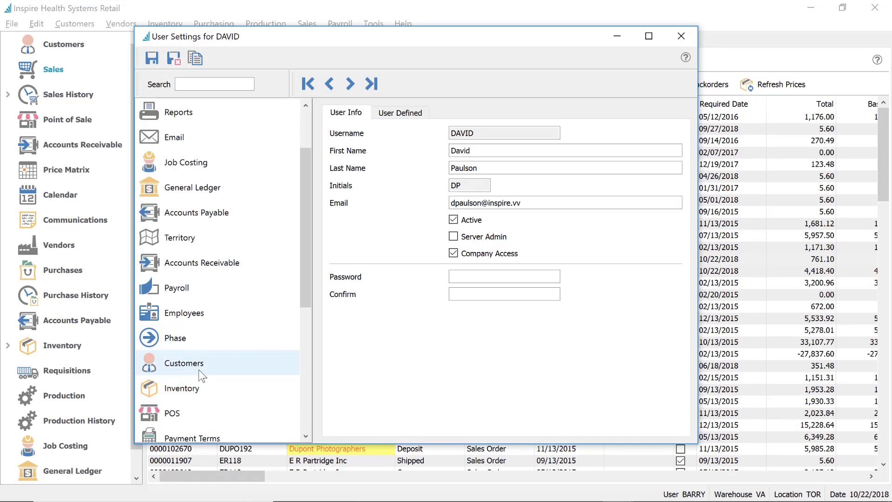
scroll(209, 380, down, 2)
scroll(208, 377, down, 1)
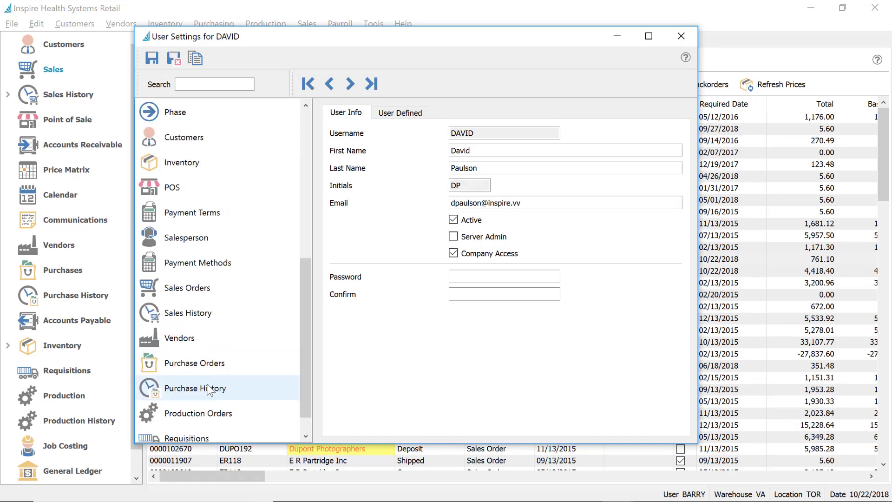
click(183, 288)
Filter settings by 'cred', compare DAVID and BARRY's credit override, then save and close
click(195, 82)
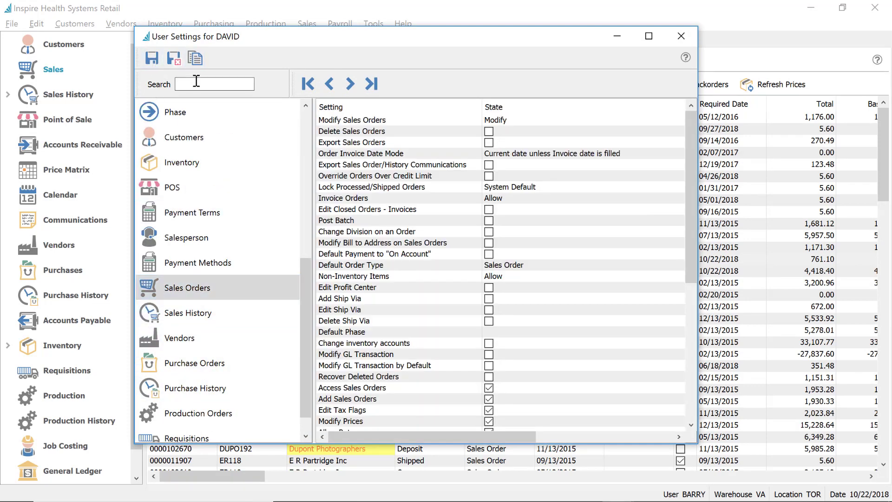
text(cred)
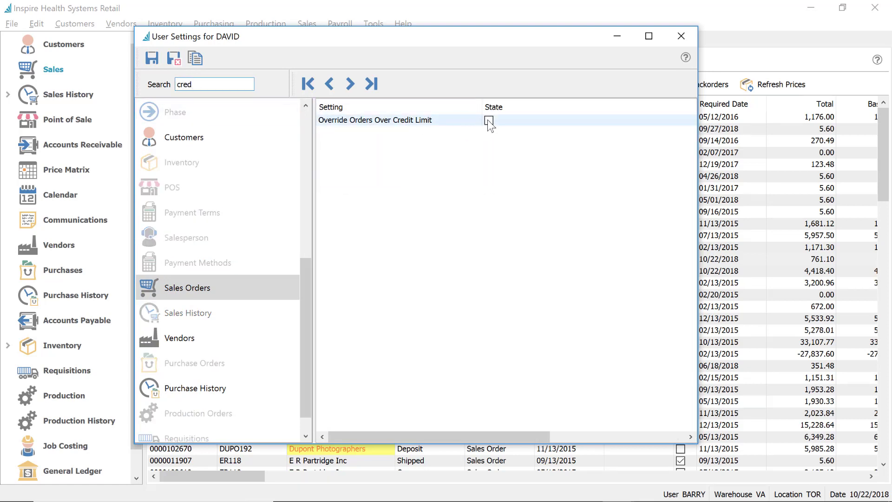
click(330, 87)
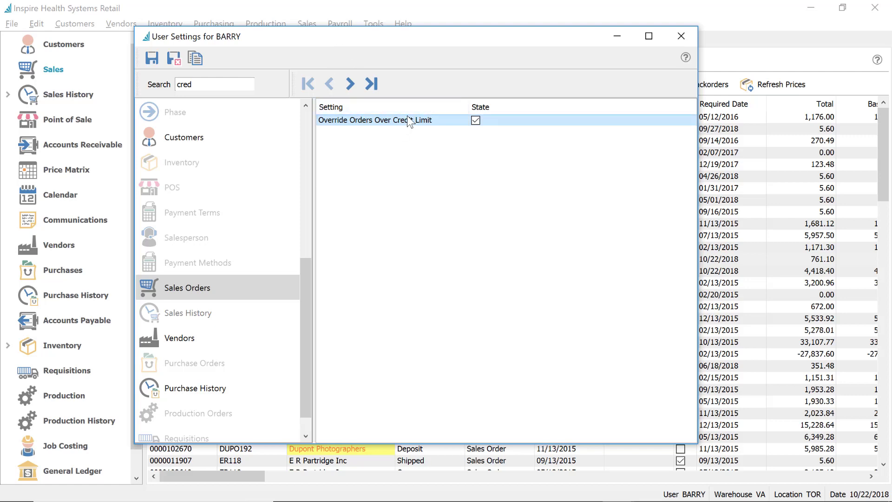
click(351, 84)
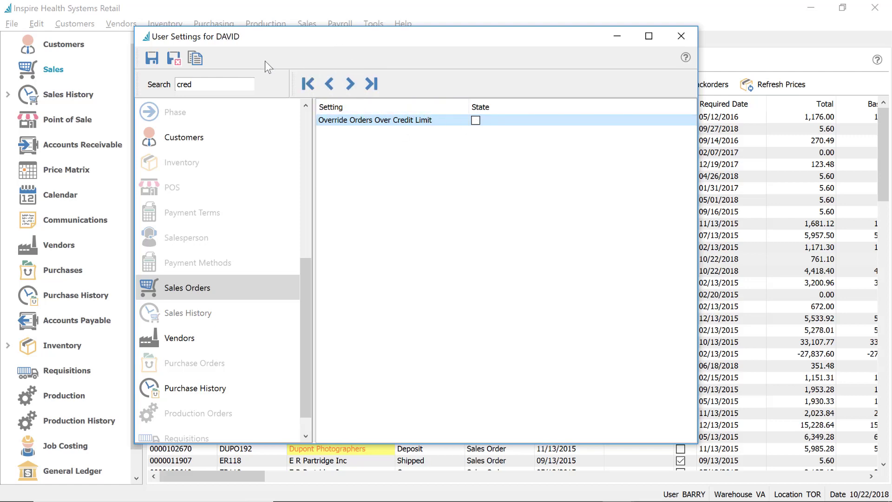
click(329, 84)
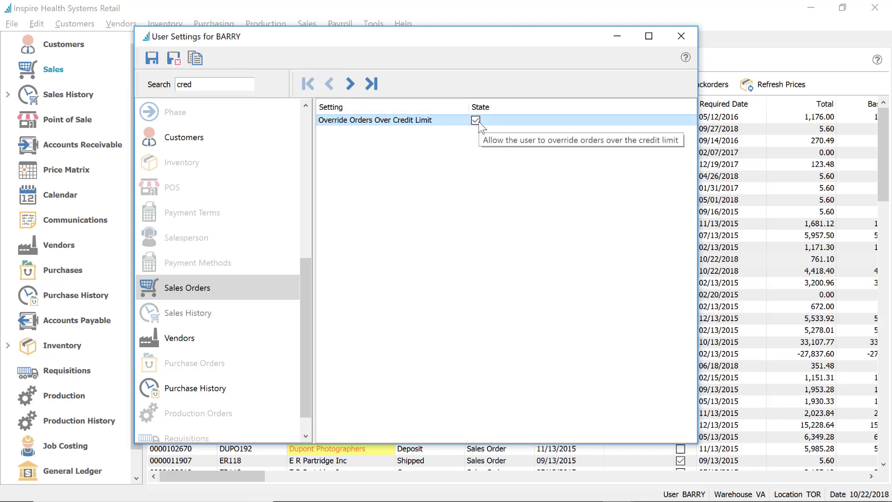
click(174, 58)
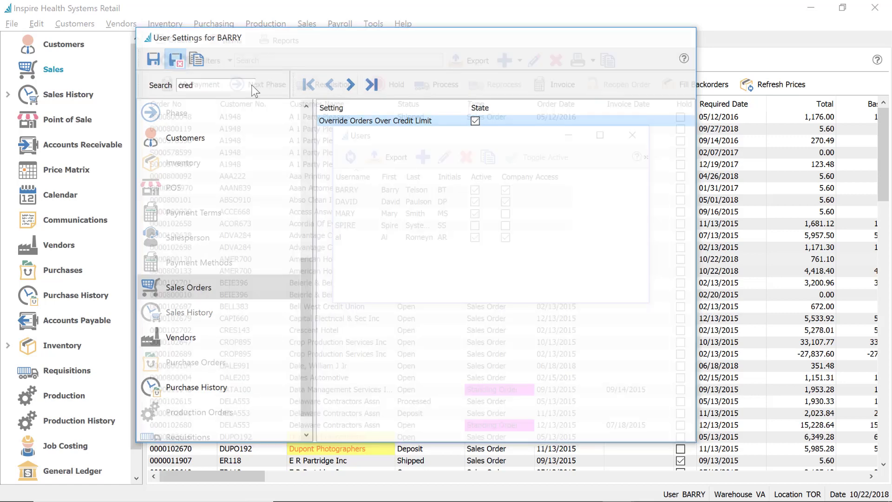
key(Escape)
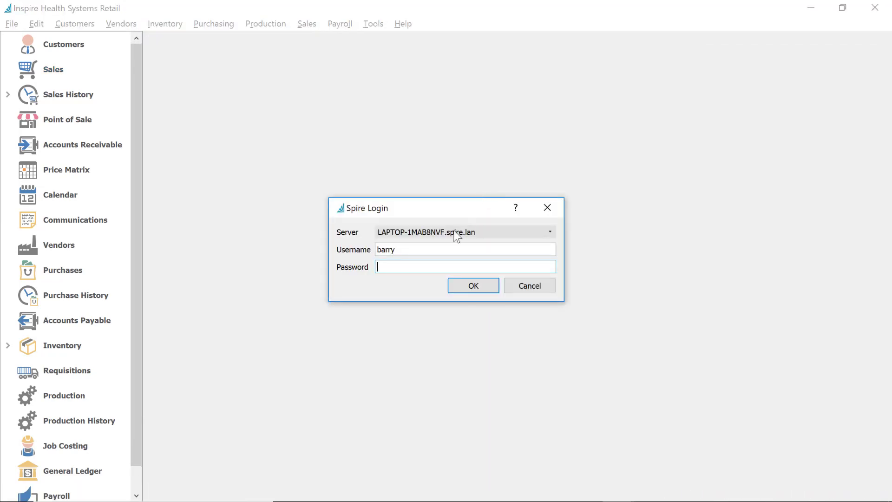
Log in as DAVID with his password to Inspire Health Systems Retail and open Sales Orders
double_click(420, 250)
text(david)
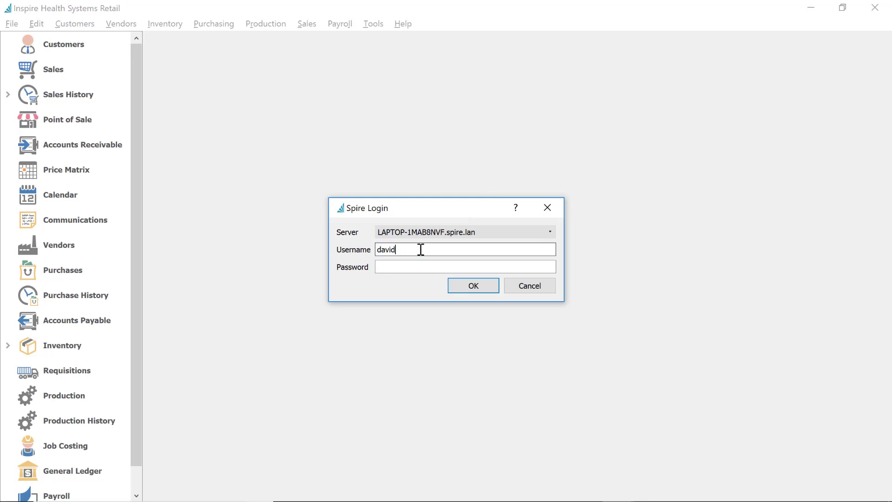
key(Tab)
text(•)
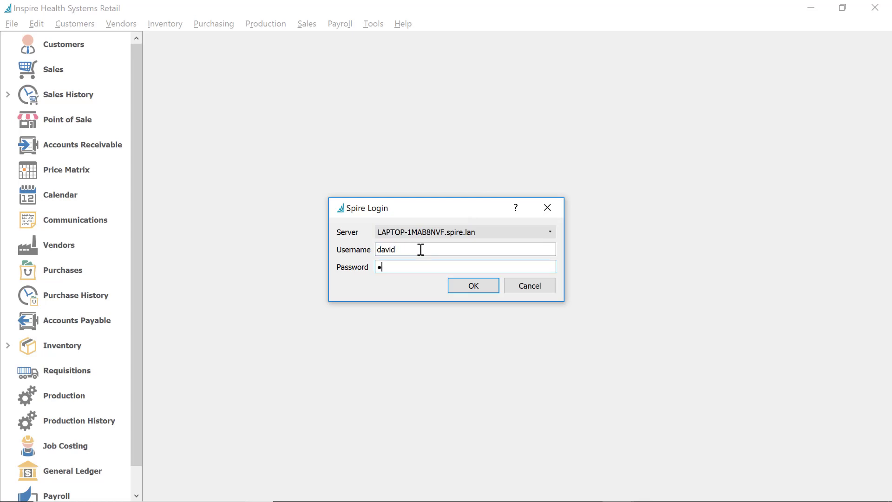
text(••••)
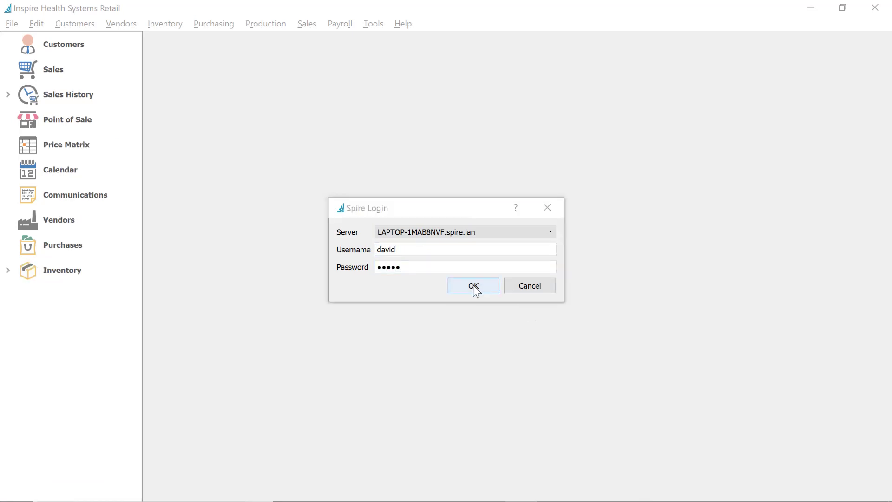
click(474, 286)
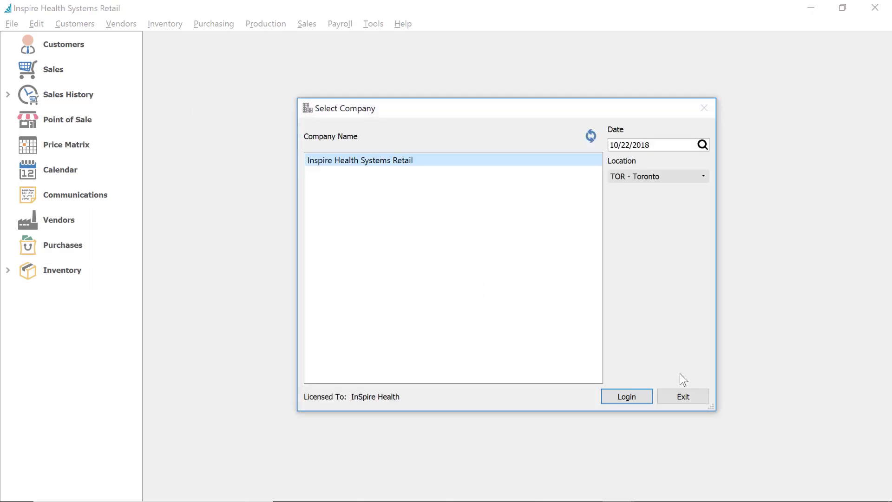
click(632, 394)
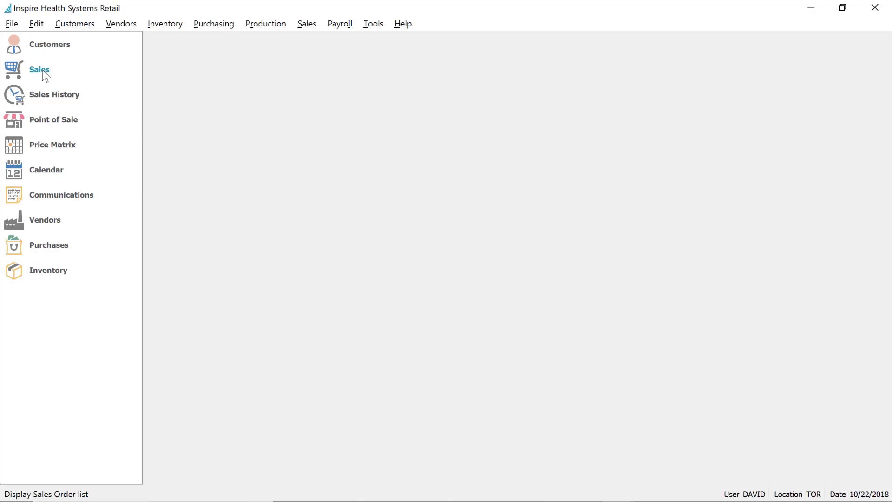
click(43, 70)
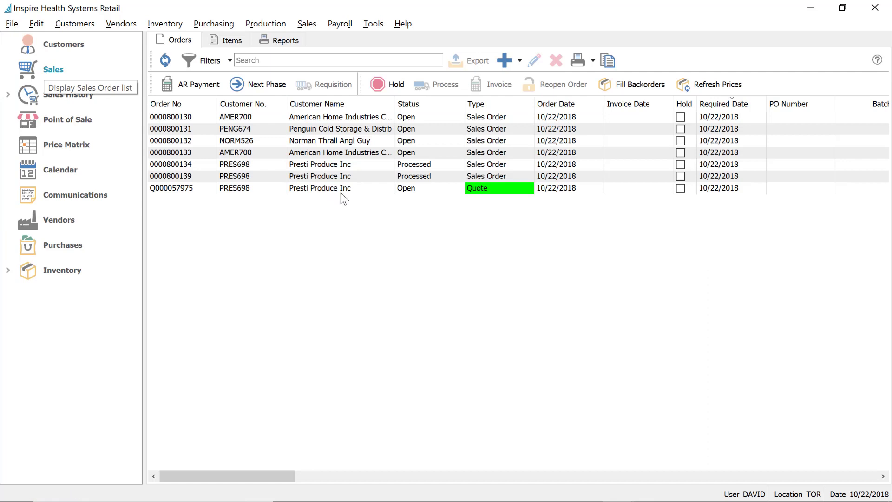
Start a new sales order for customer Presti Produce Inc
click(509, 62)
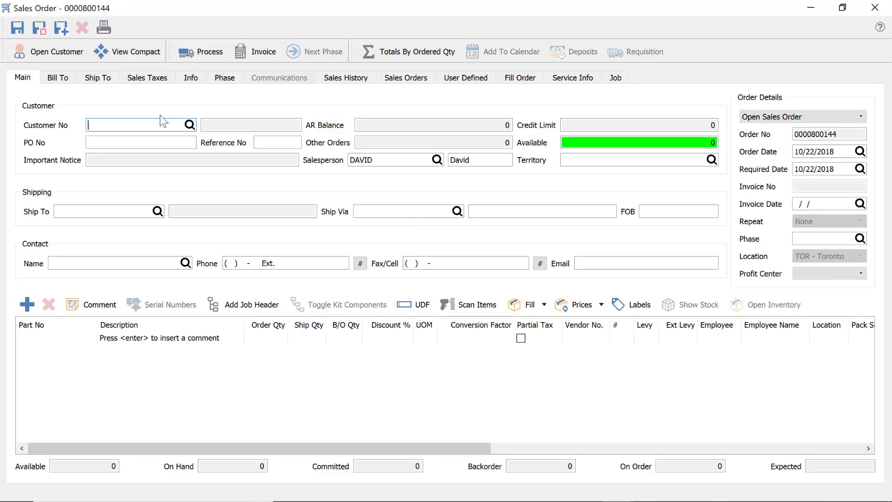
text(PRES)
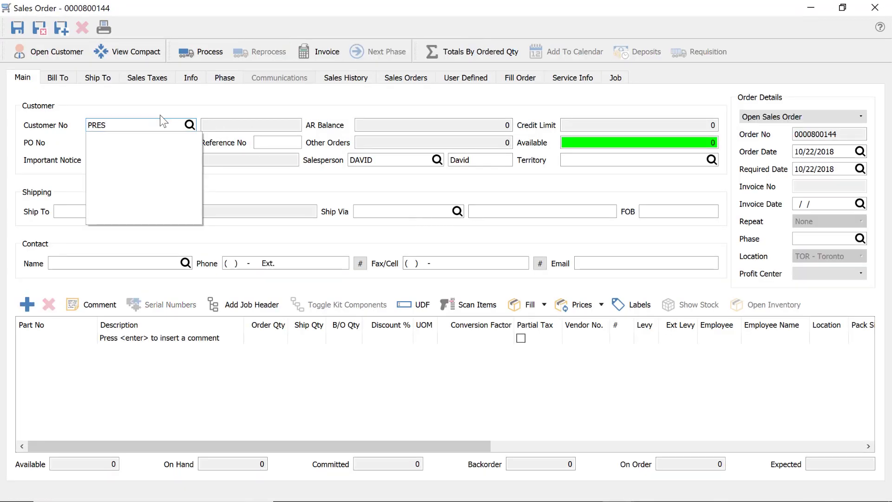
click(159, 138)
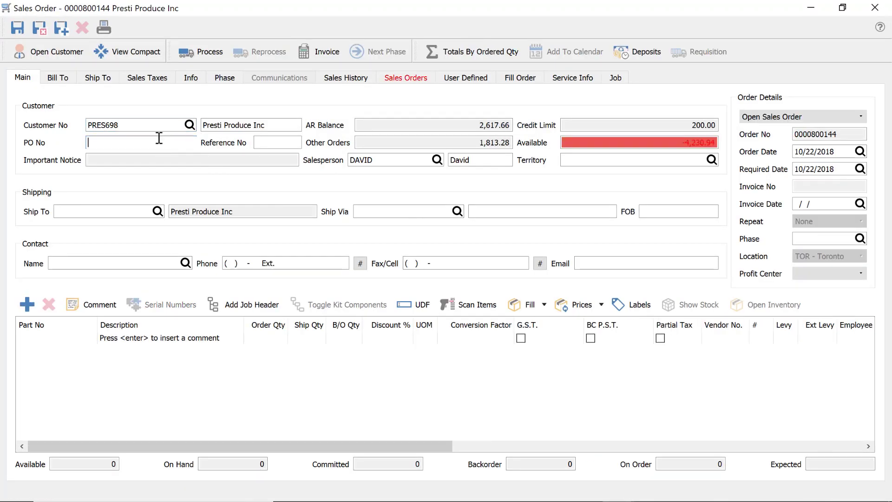
Add 12 InSpire Weight Plate 50 and invoice the order on account
click(78, 340)
text(VA   /)
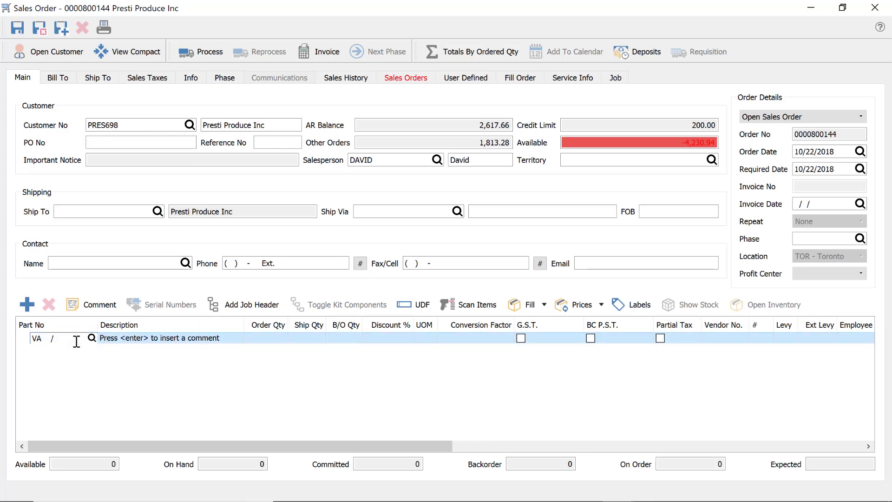
text(WEIGHT)
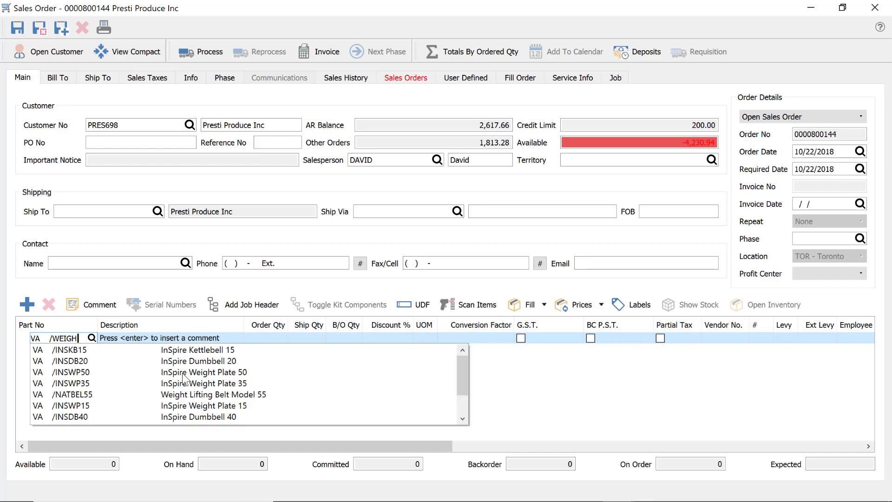
key(Escape)
click(258, 336)
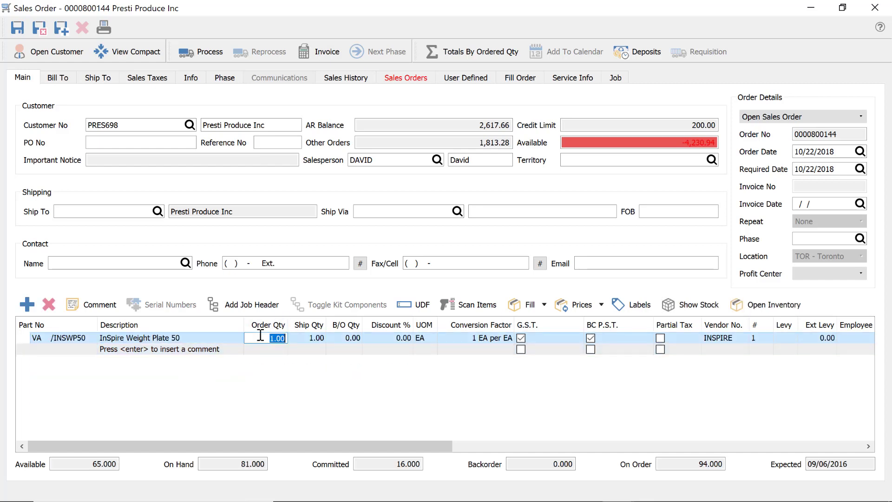
text(2)
key(Return)
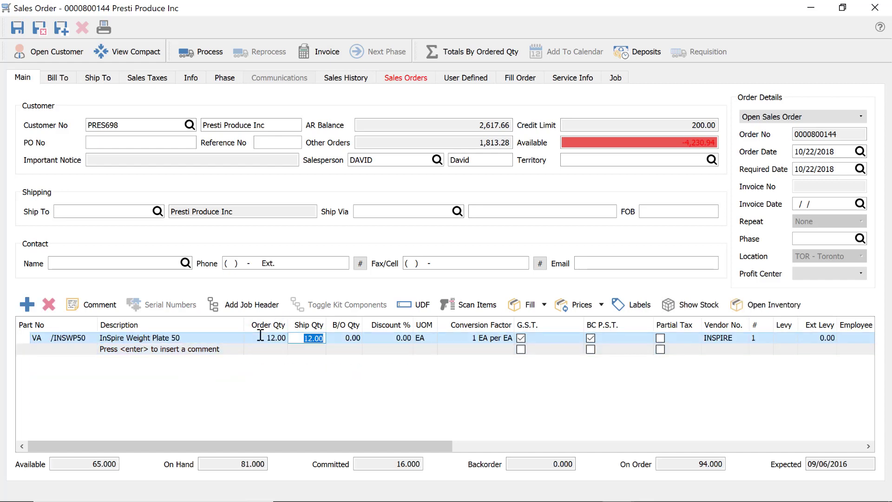
key(Return)
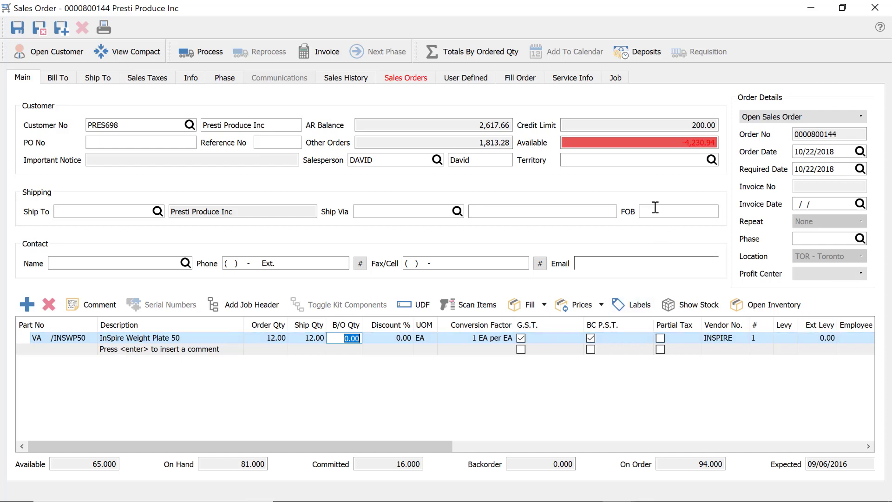
click(316, 52)
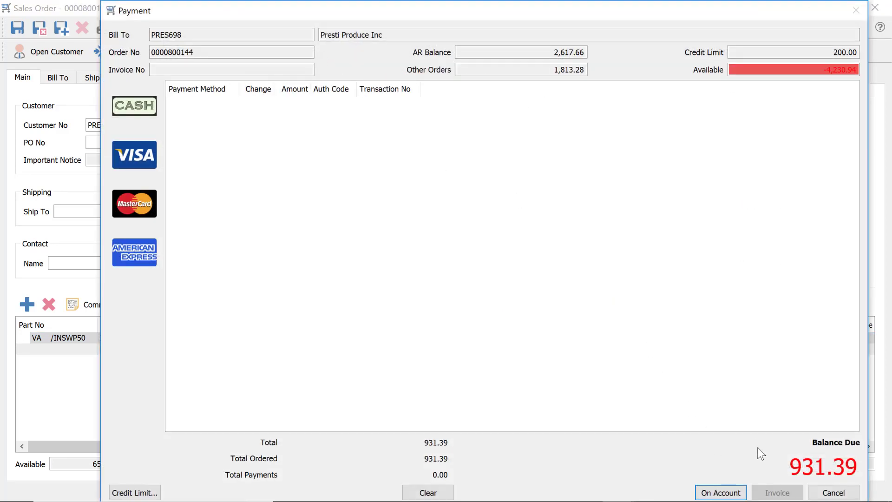
click(719, 493)
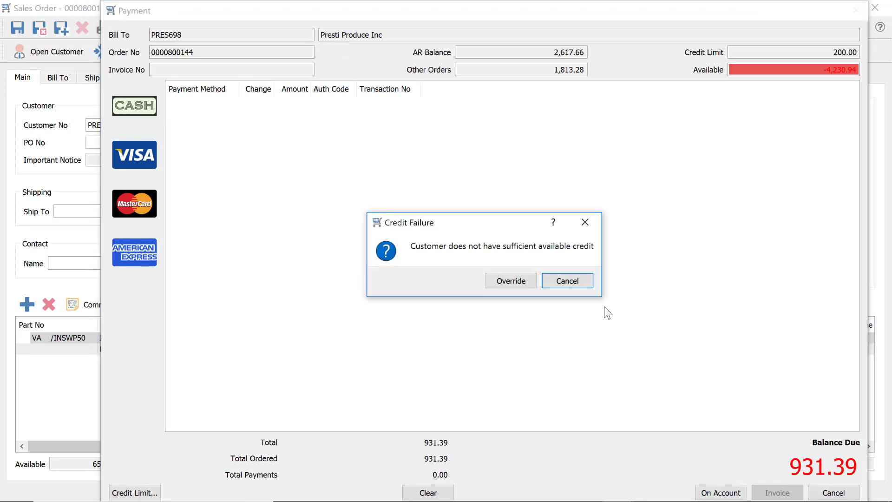
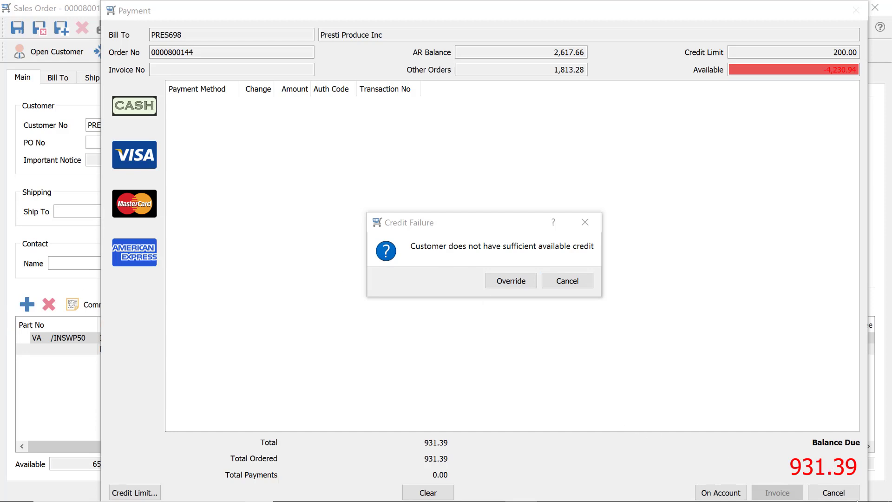
click(822, 448)
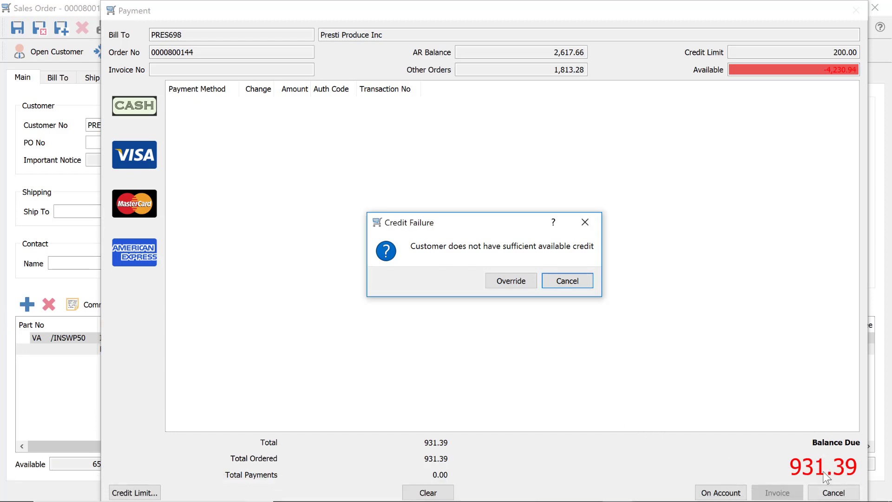
click(565, 281)
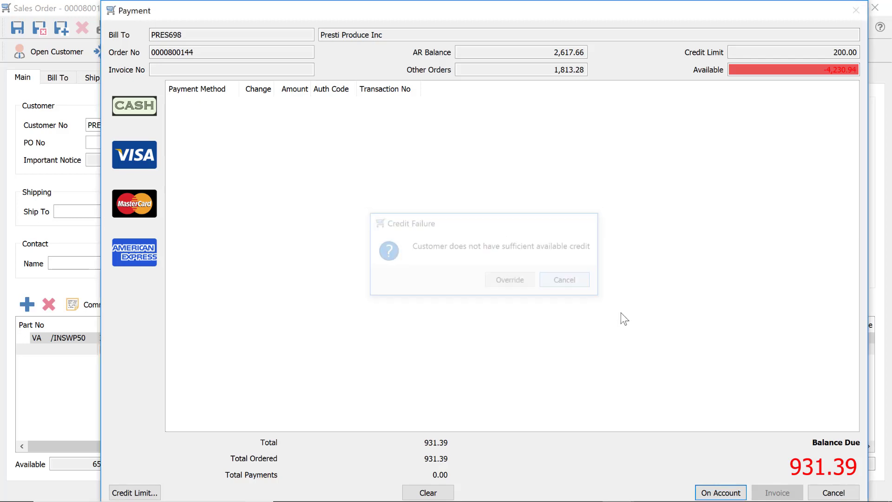
click(834, 492)
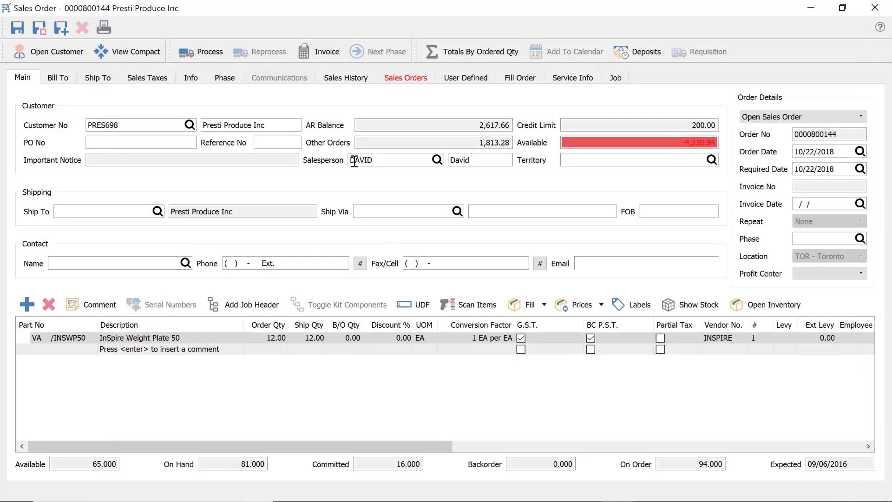
click(875, 7)
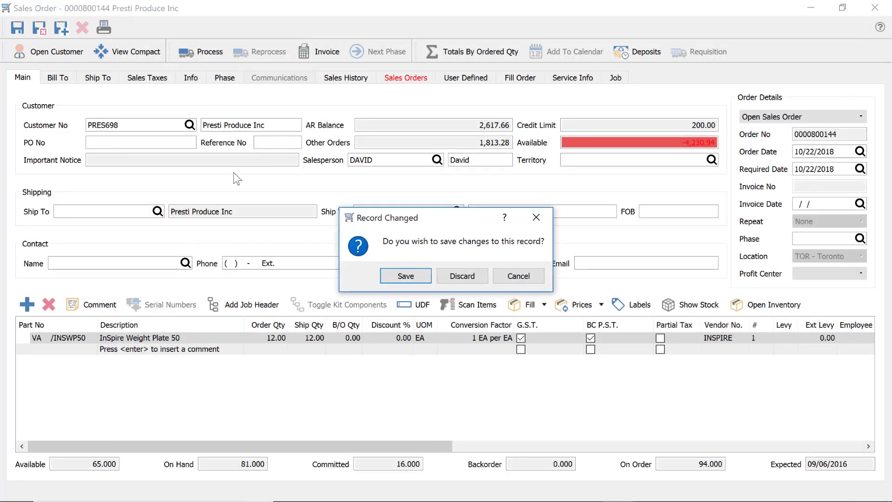
click(462, 276)
click(36, 24)
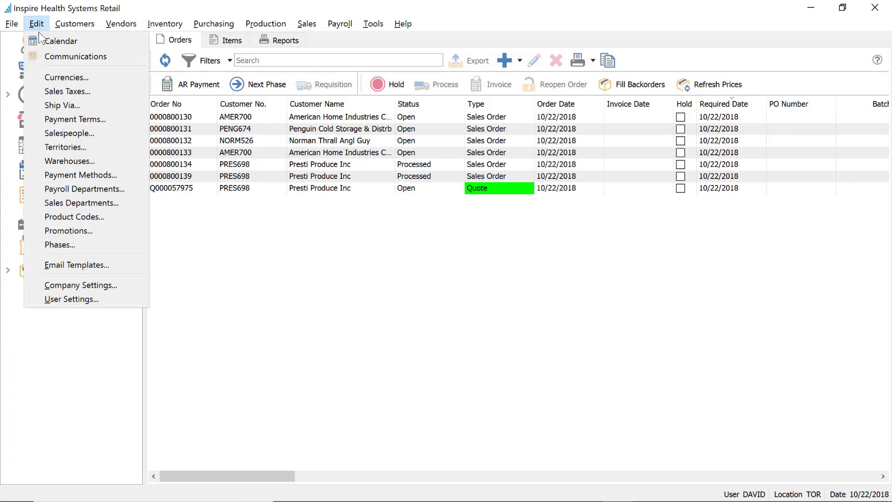
click(433, 312)
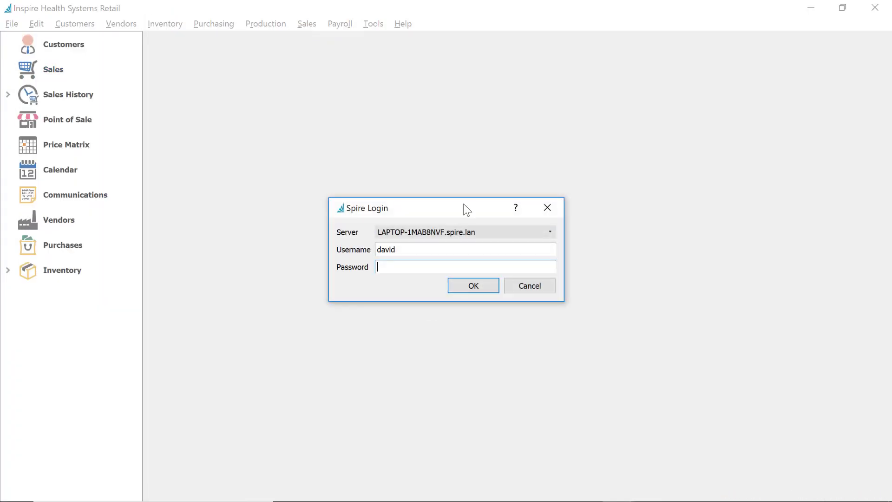
Log in to Inspire Health Systems Retail under the other user account with its password
click(406, 246)
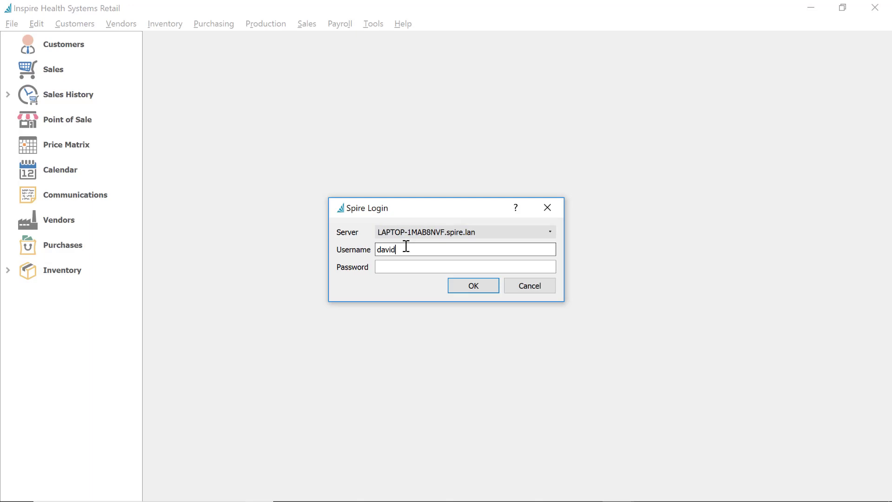
double_click(407, 246)
text(barry)
key(Tab)
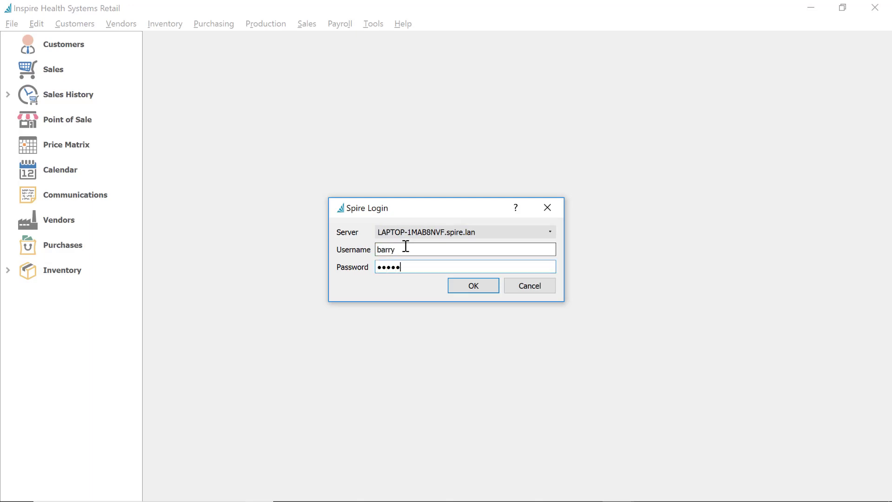
key(Return)
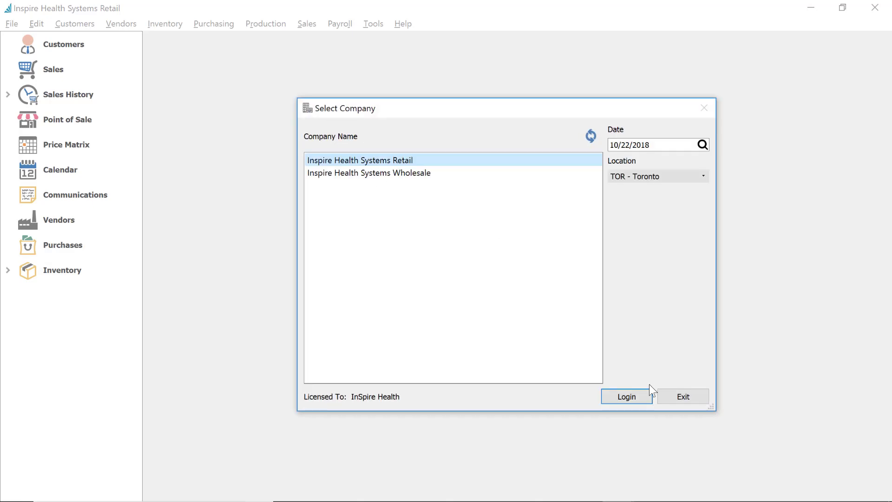
click(603, 392)
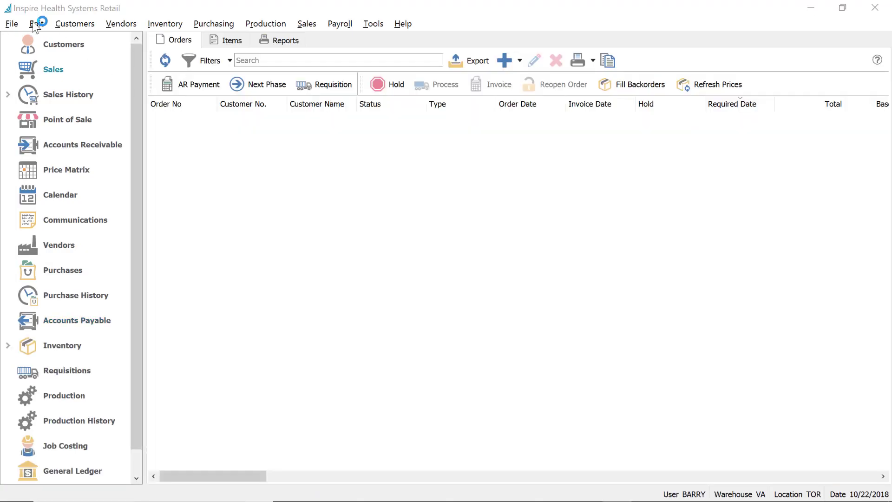
click(36, 23)
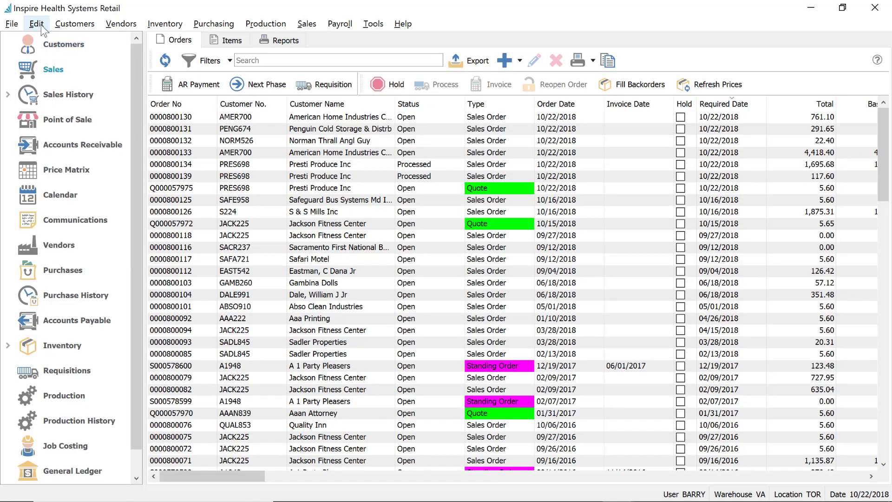
click(38, 24)
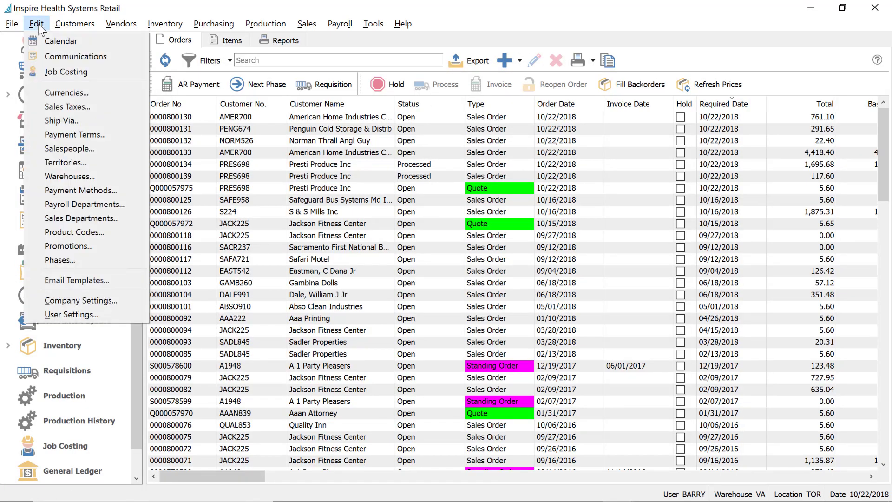
Open the first user's settings from the users list
click(91, 314)
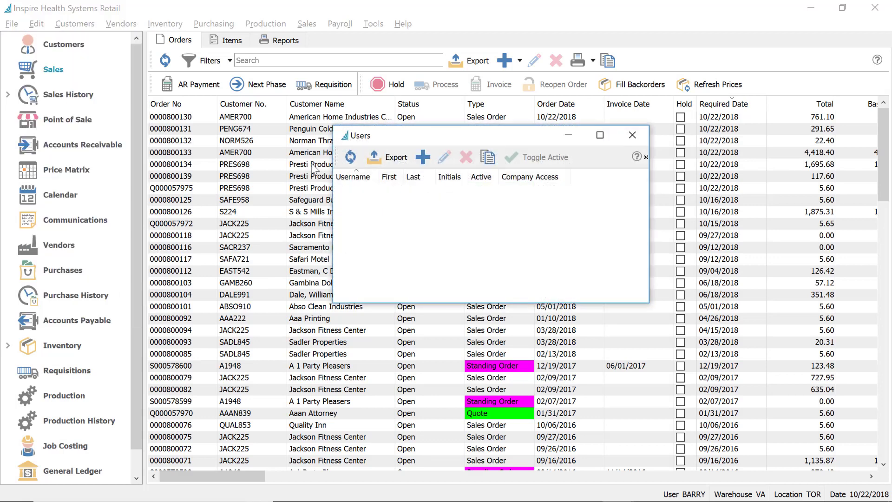
click(370, 191)
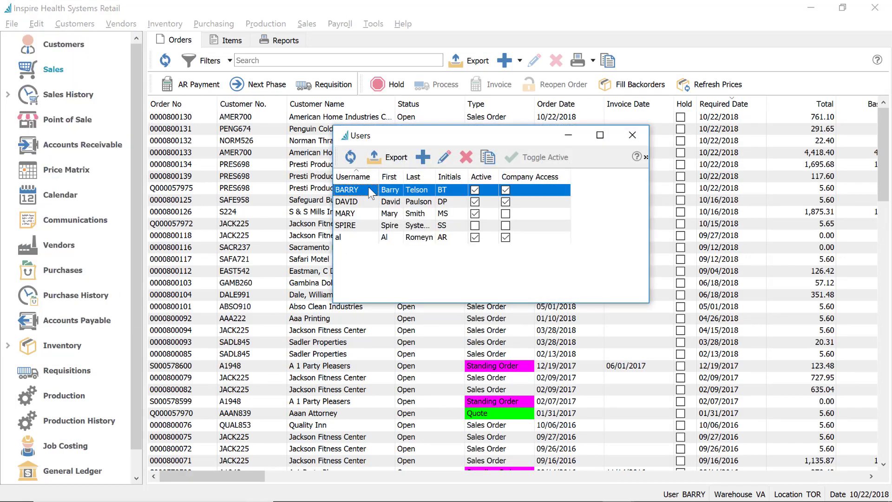
double_click(370, 191)
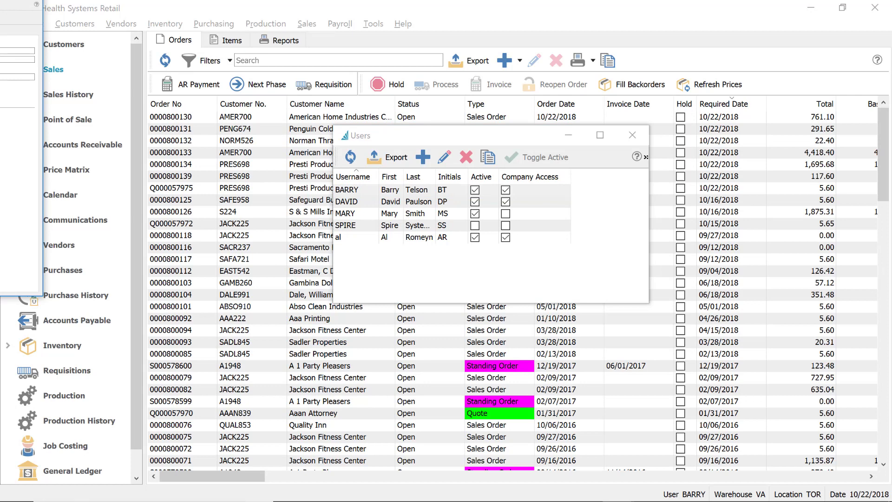
drag(4, 2, 264, 52)
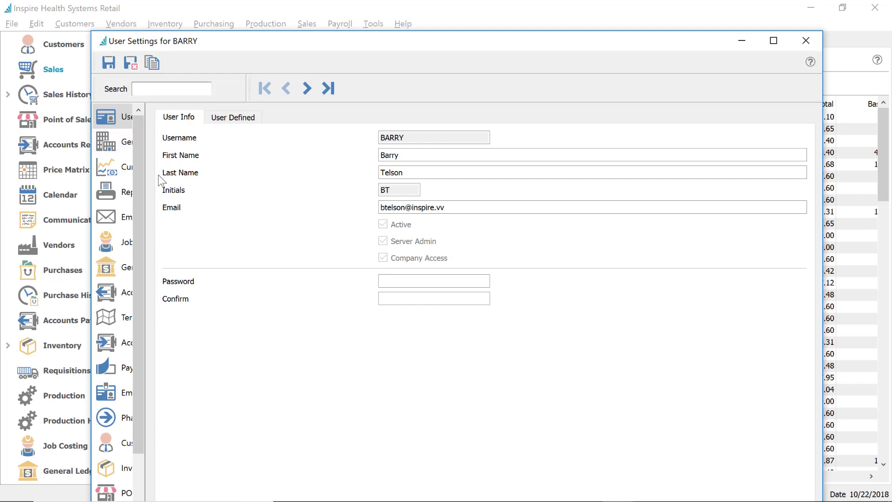
drag(145, 188, 237, 186)
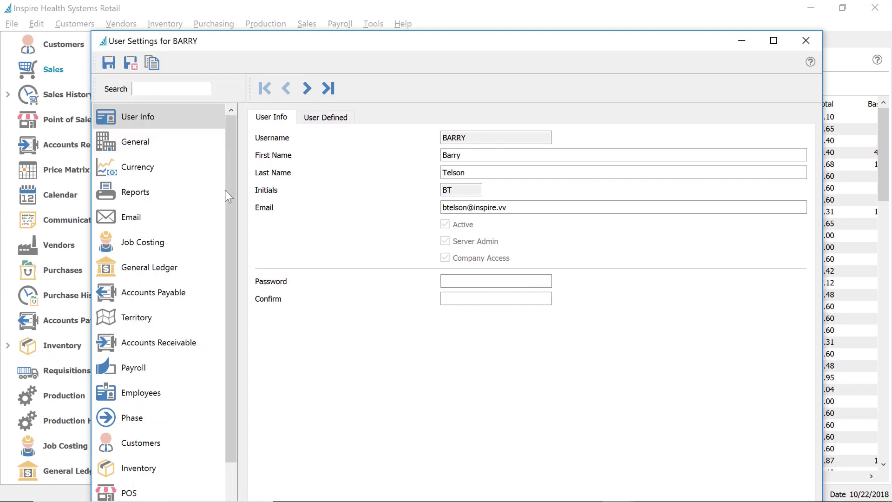
scroll(163, 340, down, 3)
Enable Access, Modify and Export Sales History permissions and save the user settings
click(167, 442)
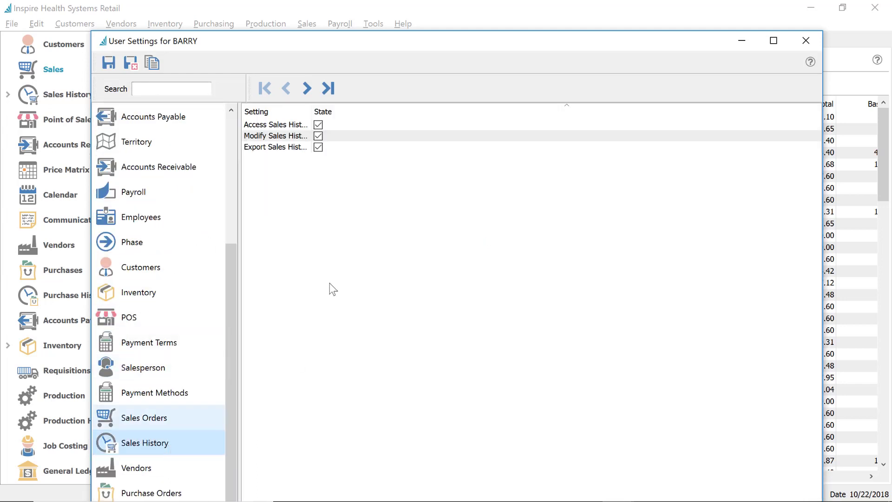
drag(312, 111, 388, 111)
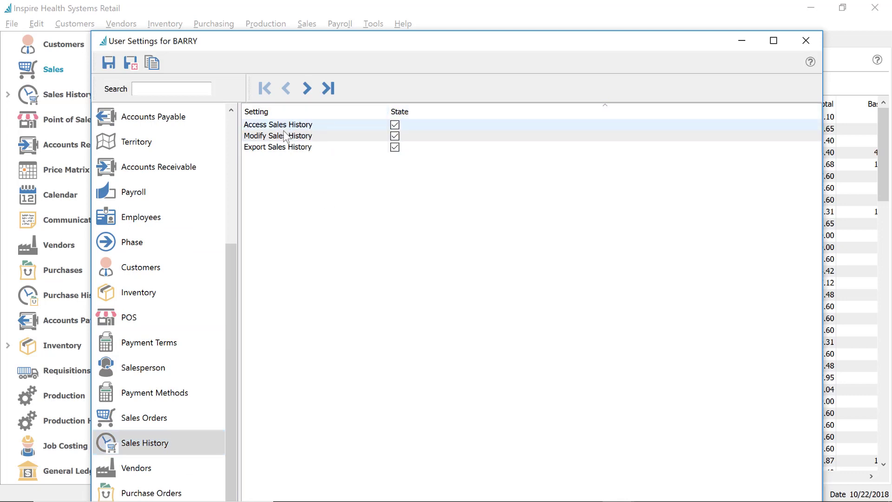
click(394, 136)
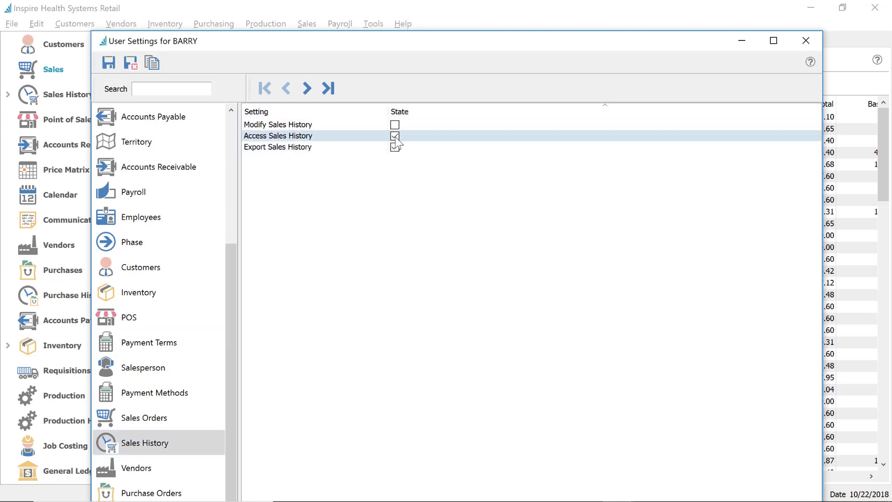
click(395, 135)
click(395, 124)
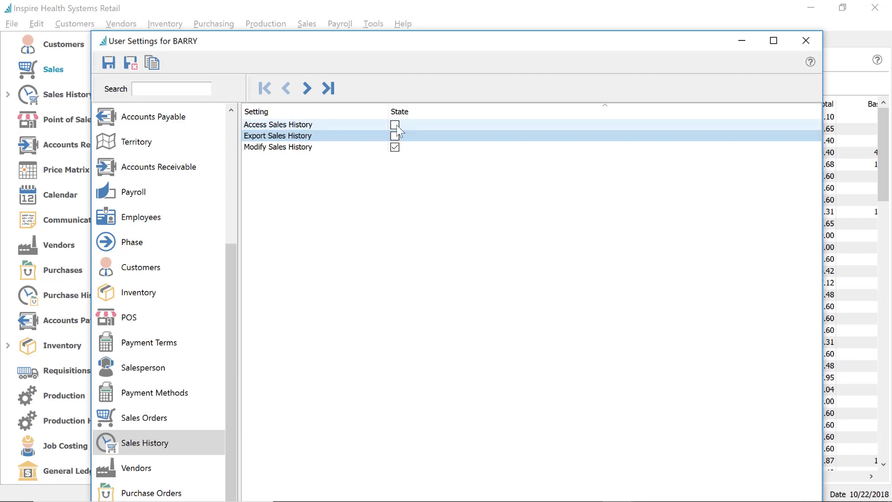
click(395, 124)
click(131, 62)
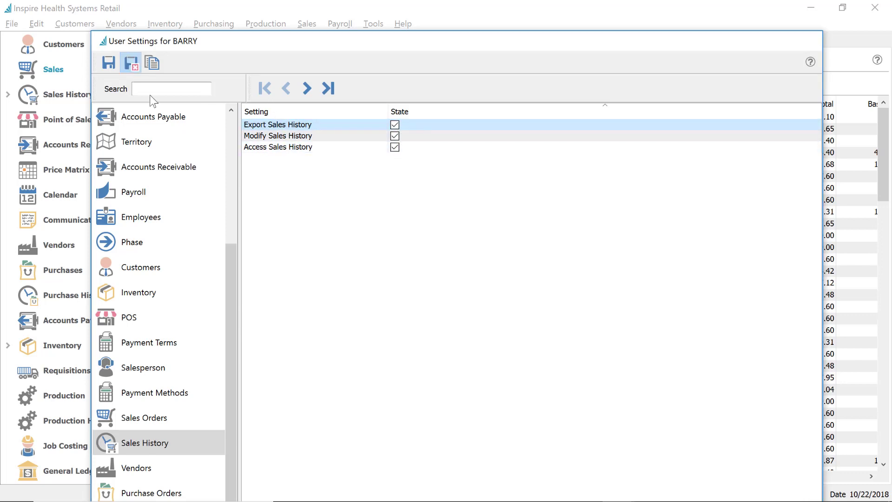
click(216, 125)
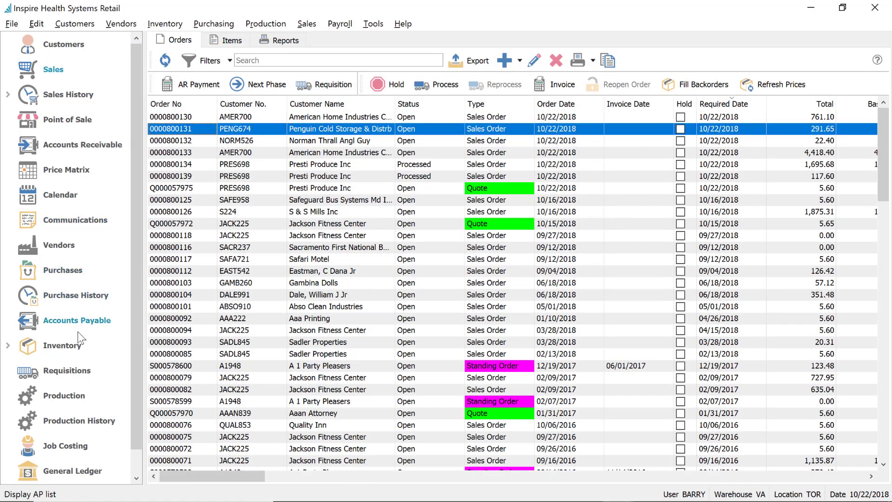
scroll(81, 453, down, 1)
scroll(82, 450, up, 1)
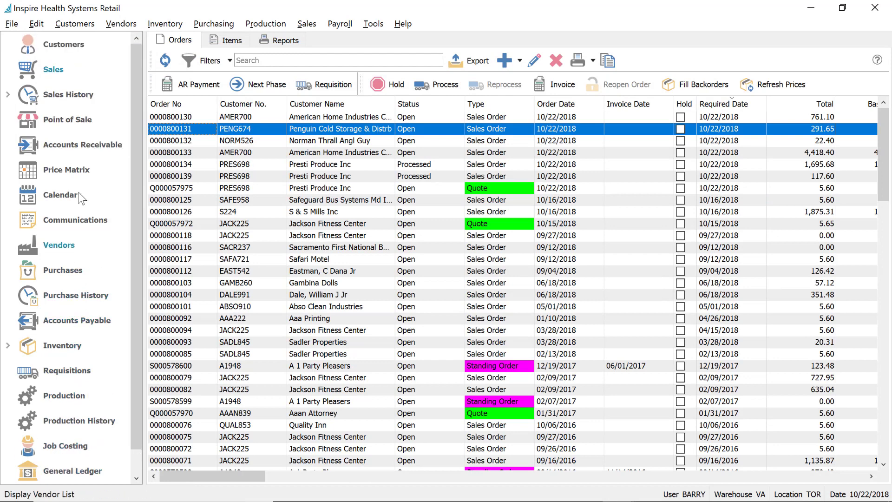
click(69, 96)
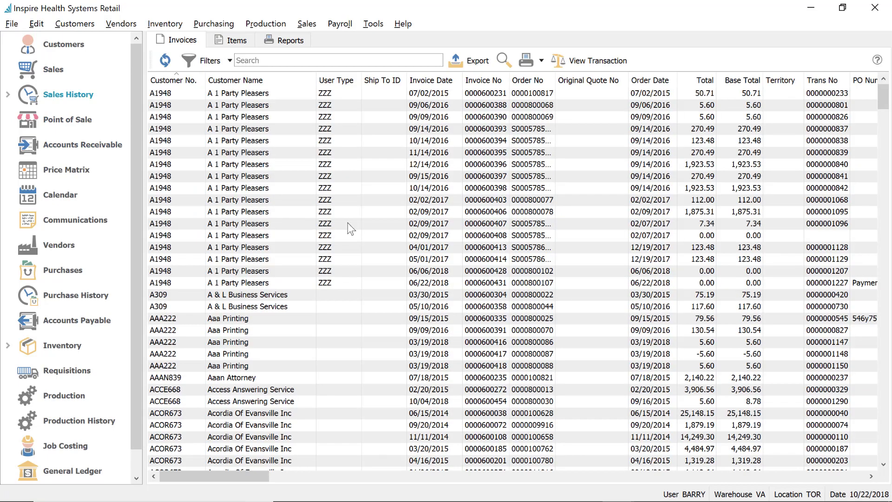
click(350, 329)
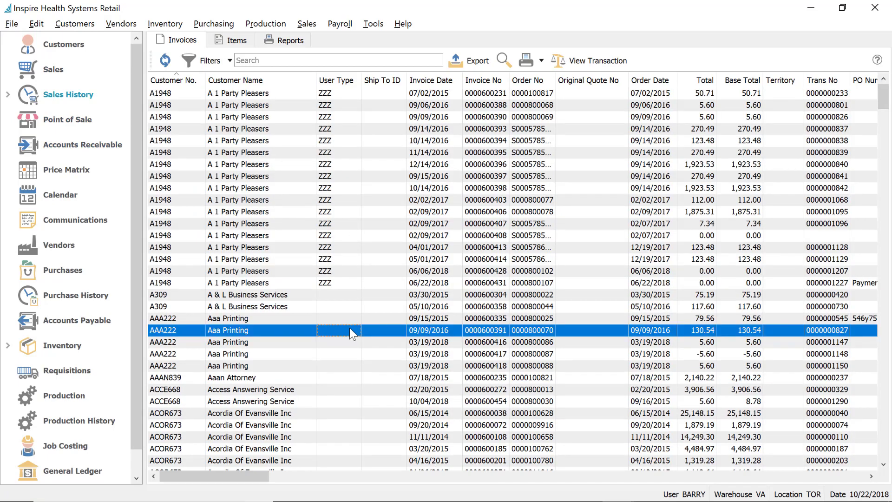
double_click(350, 330)
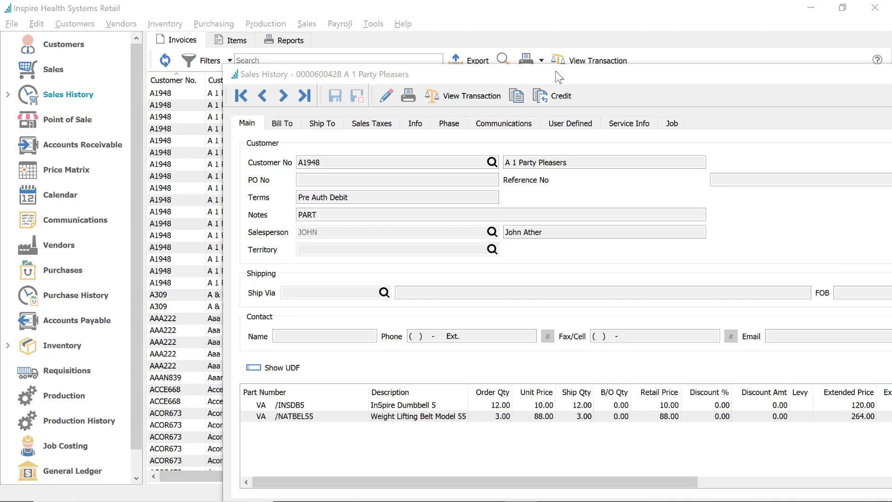
drag(579, 76, 445, 44)
Put the history invoice in edit mode and test editing Salesperson, Territory, Ship Via and line Description
click(172, 374)
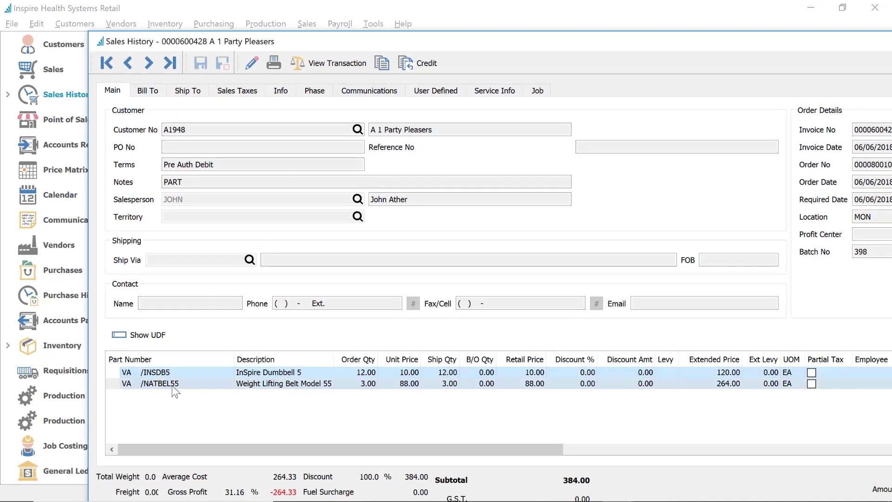
click(249, 60)
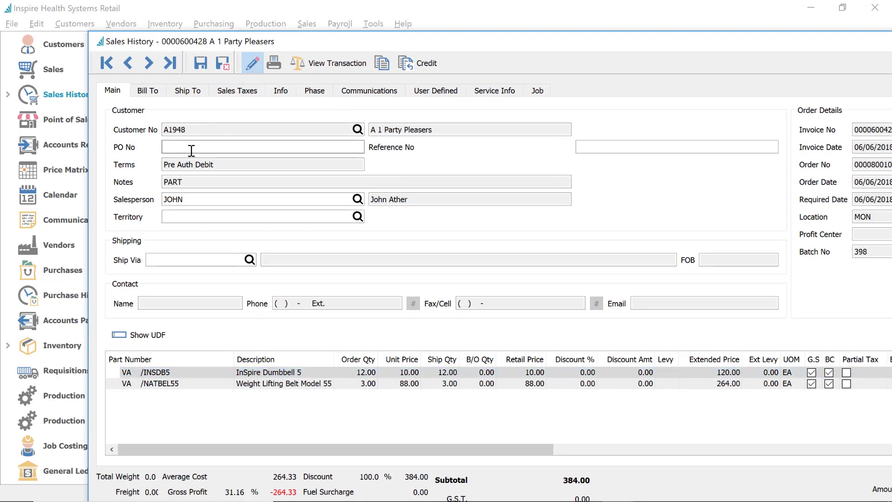
click(188, 199)
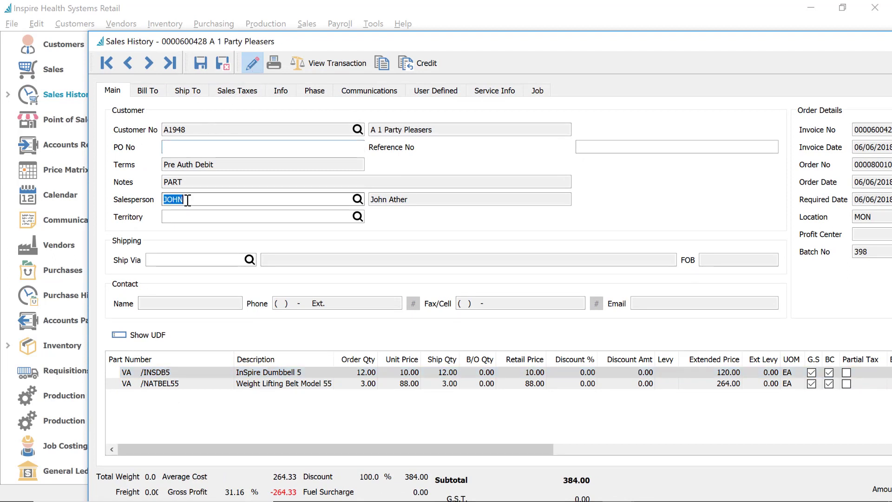
click(183, 217)
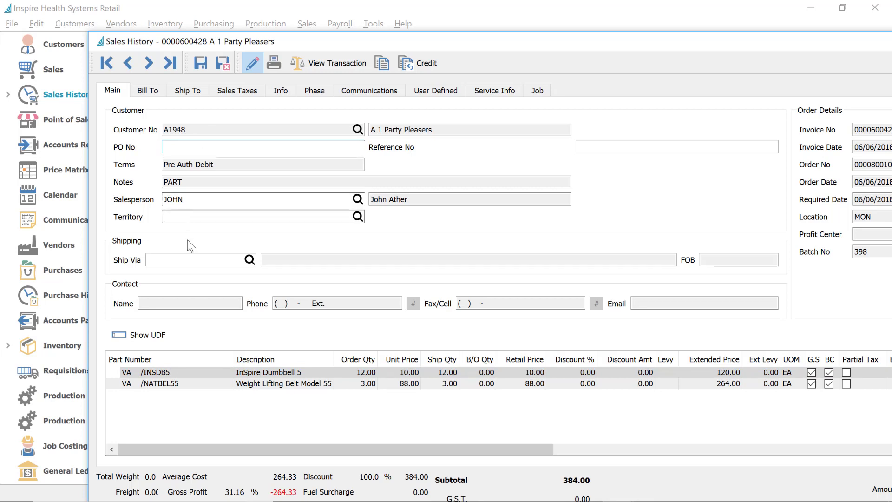
click(179, 259)
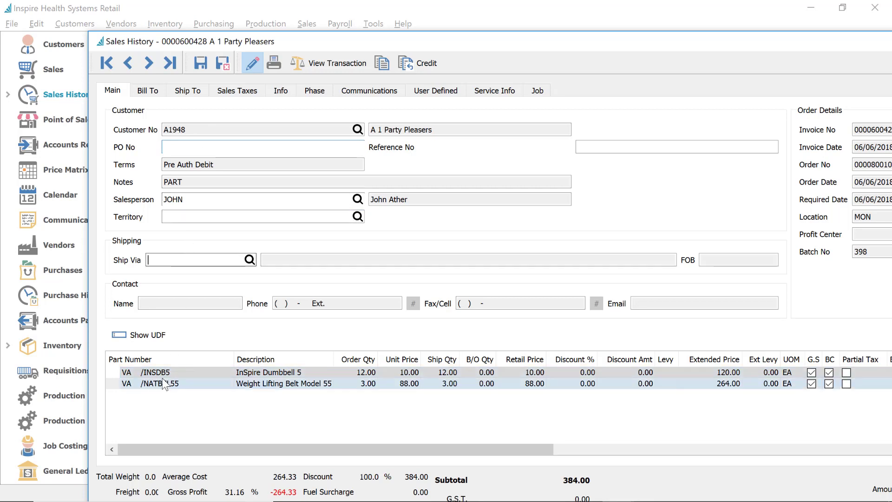
click(186, 374)
click(304, 375)
click(317, 375)
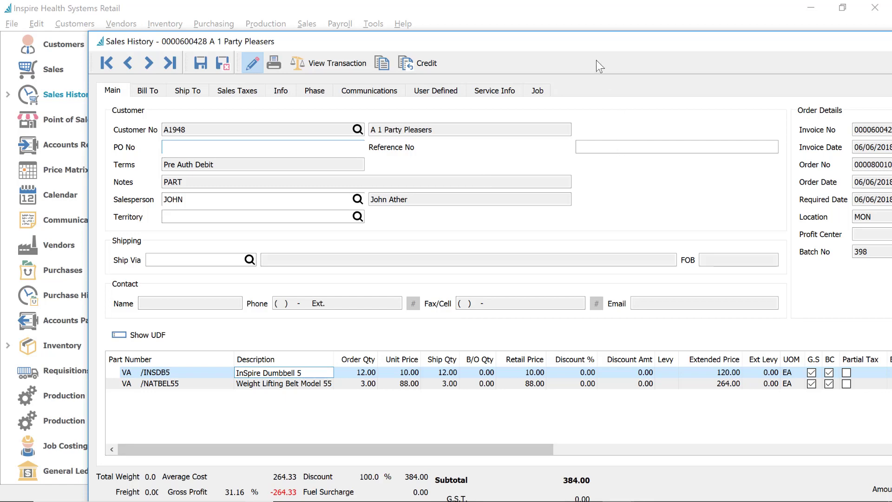
Test that Reference No and Ship Via are editable, then close the invoice
drag(587, 41, 521, 27)
click(546, 135)
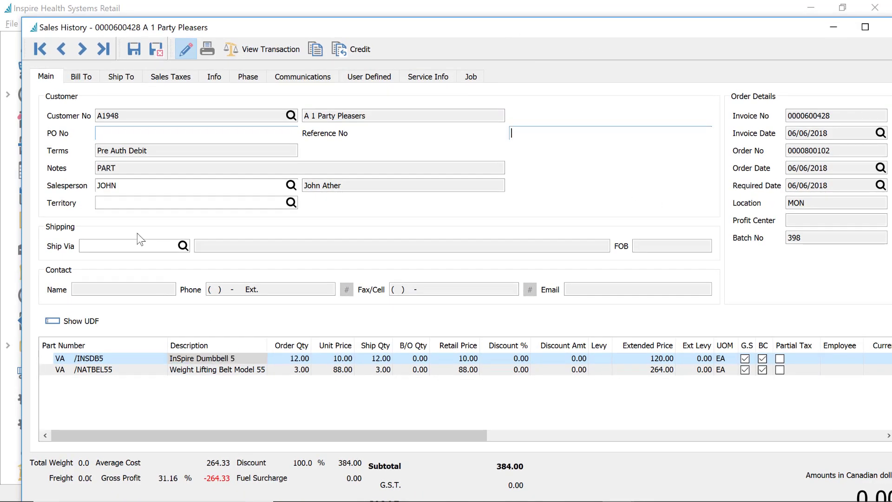
click(138, 245)
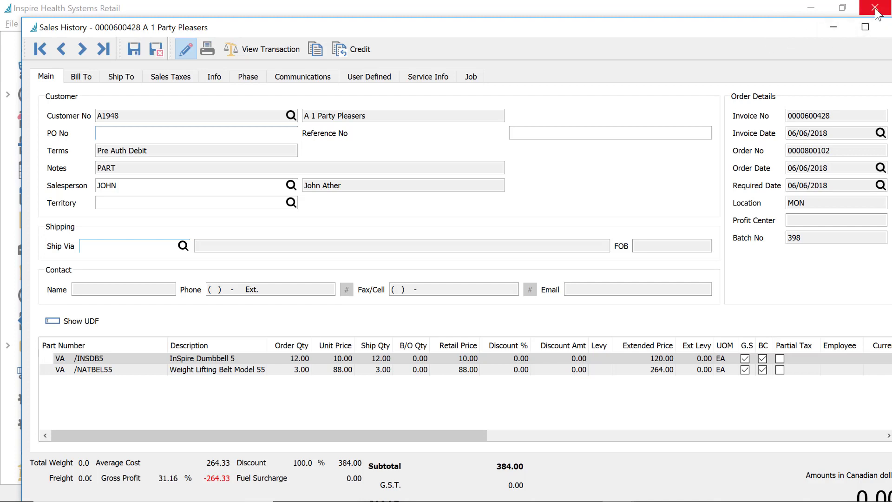
double_click(780, 25)
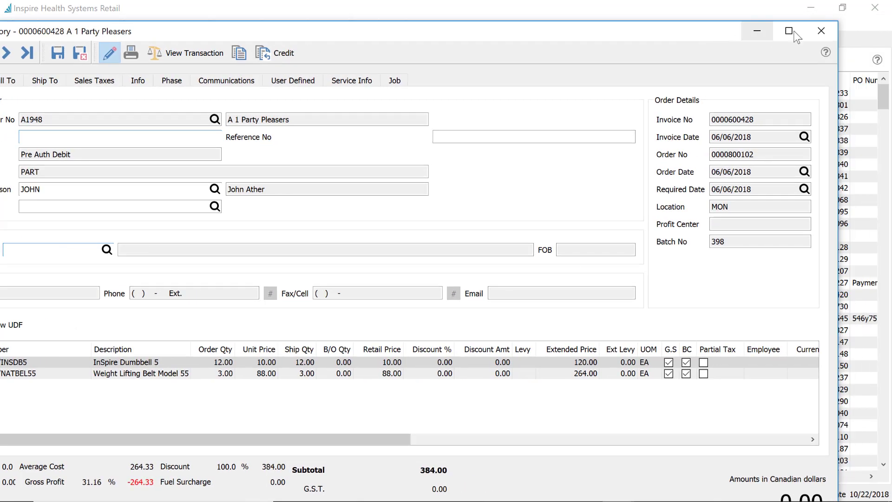
click(829, 31)
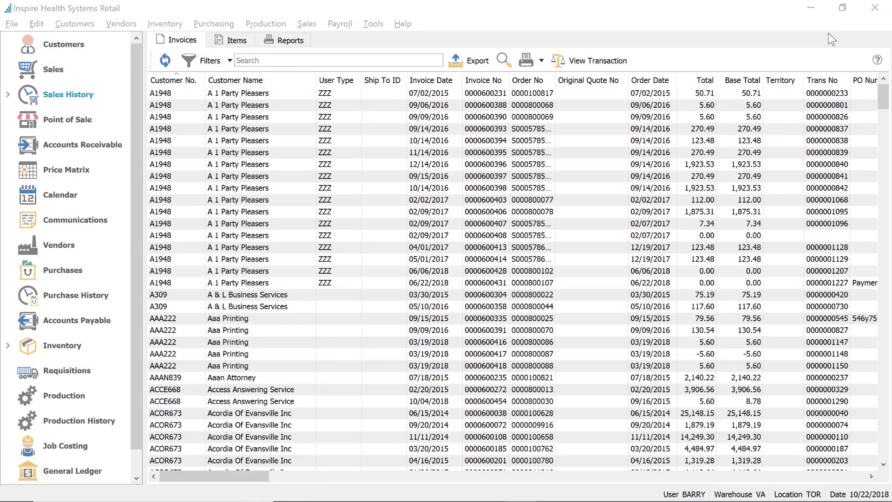